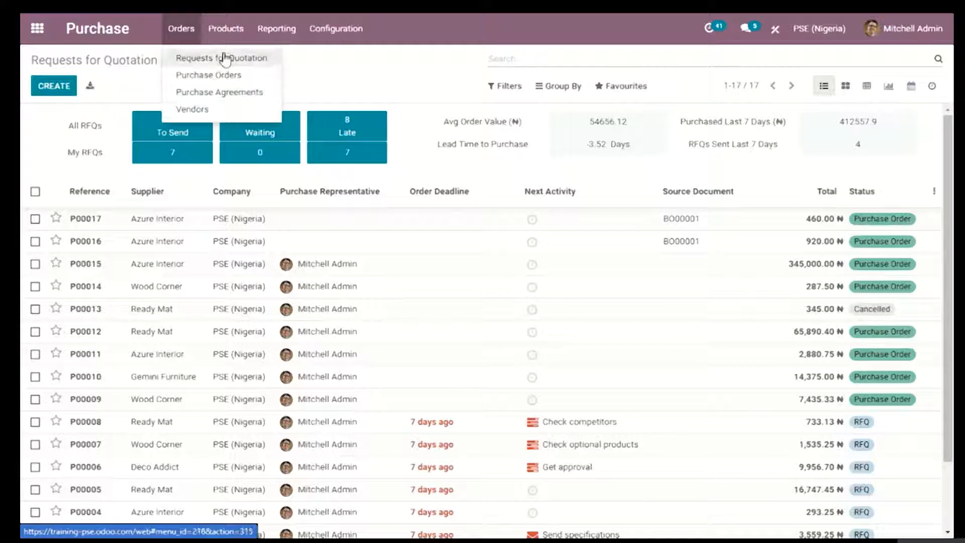
pyautogui.moveTo(224, 39)
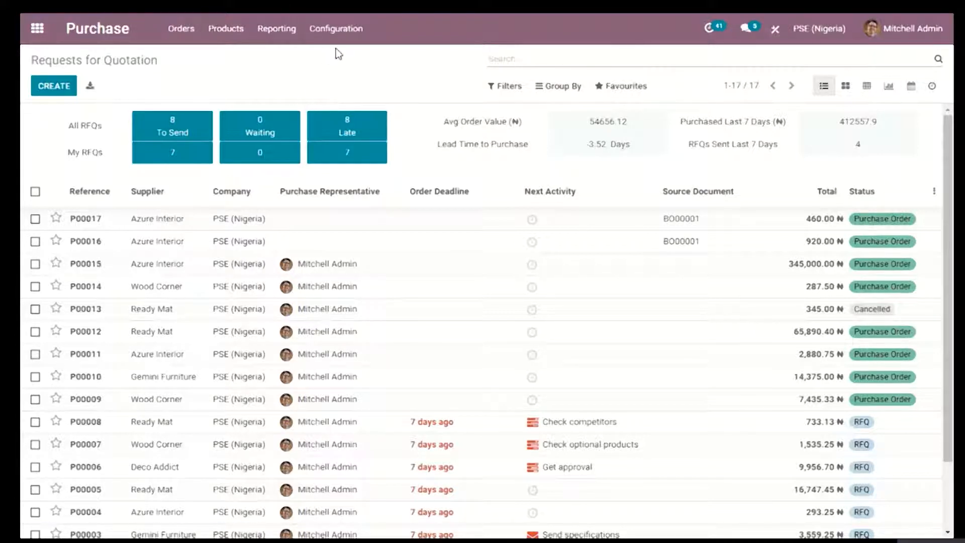
pyautogui.click(338, 33)
pyautogui.click(338, 31)
pyautogui.click(338, 31)
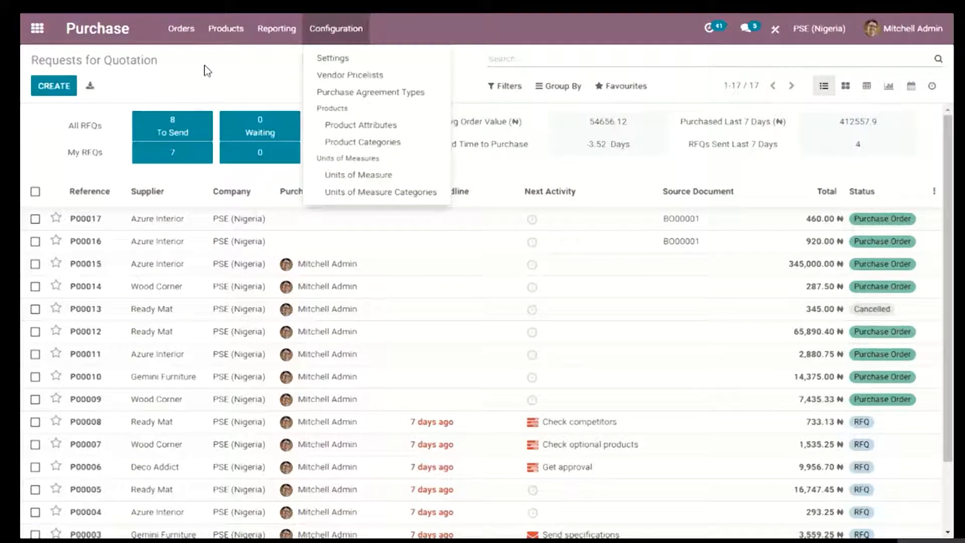
# Open the Requests for Quotation list and start a new request for quotation
pyautogui.moveTo(173, 29)
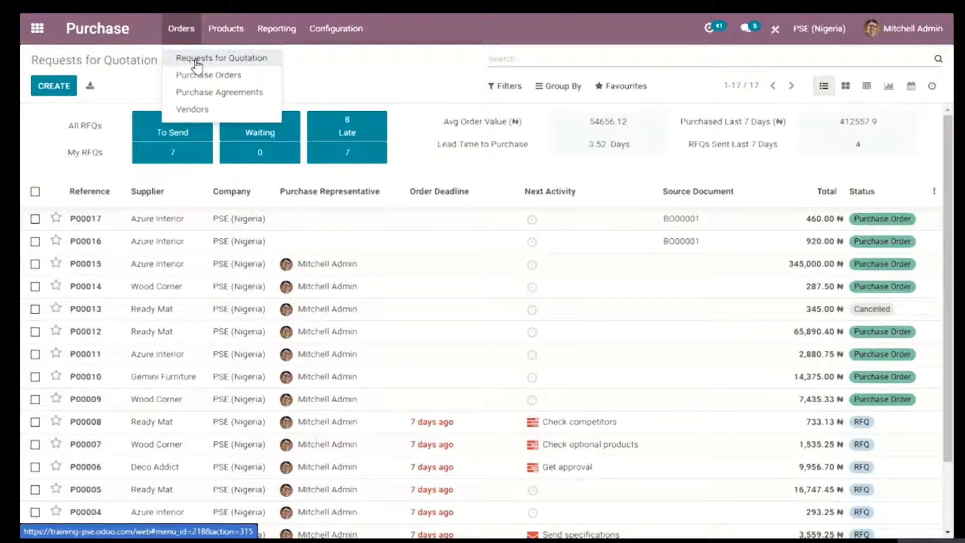
pyautogui.click(223, 61)
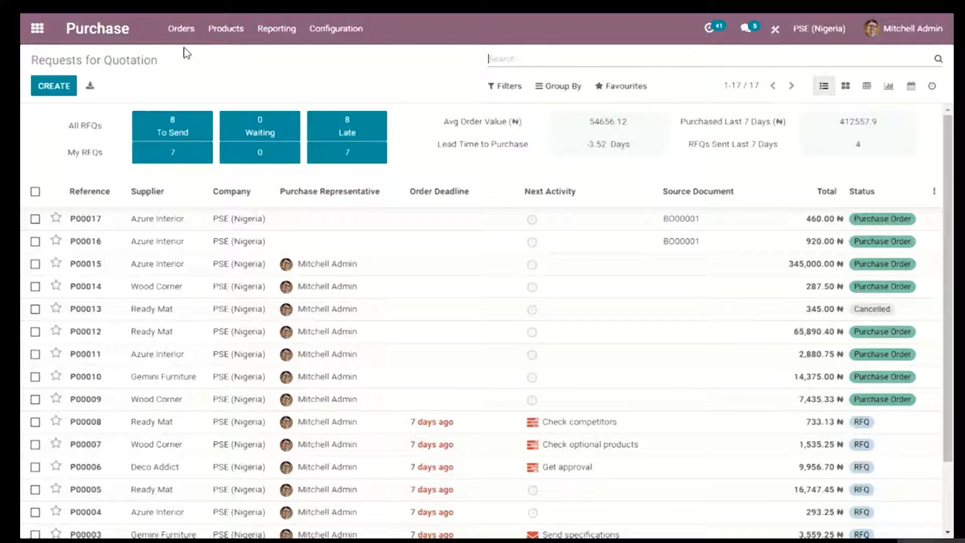
pyautogui.scroll(-3, 433, 254)
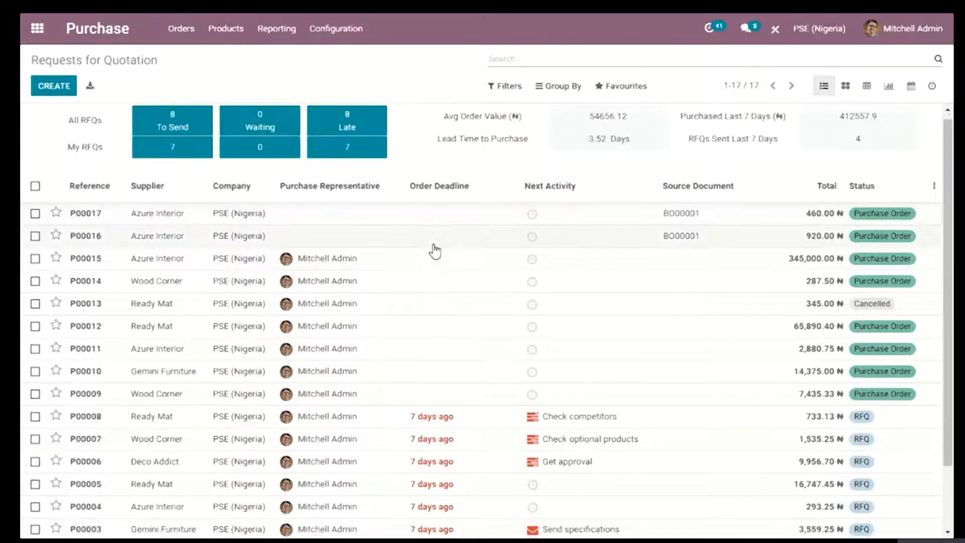
pyautogui.scroll(3, 451, 401)
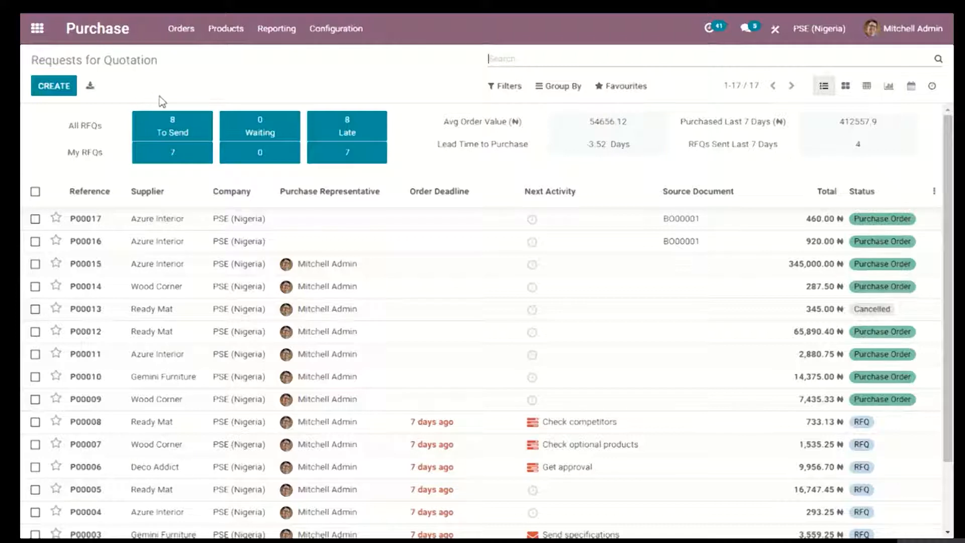
pyautogui.click(59, 90)
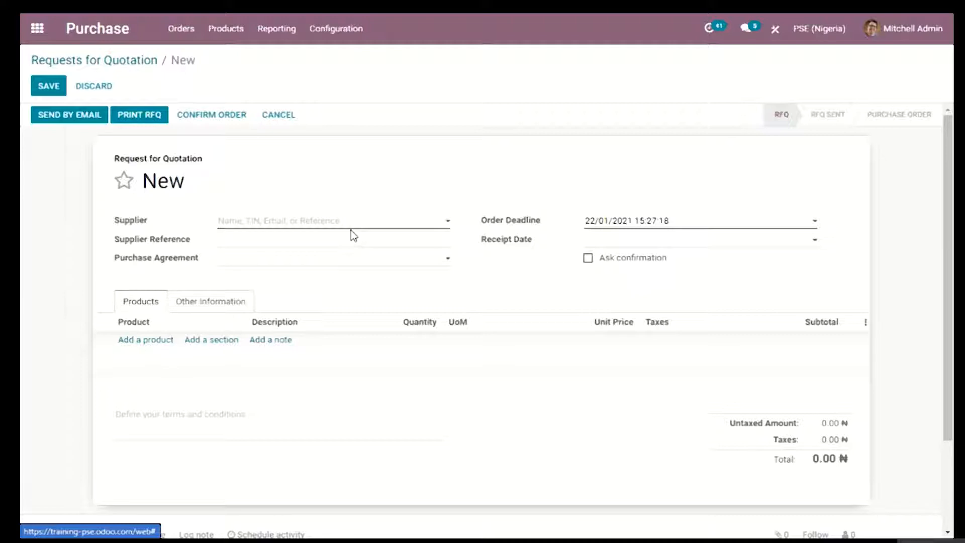
# Set the supplier of the new request for quotation to Azure Interior
pyautogui.click(379, 227)
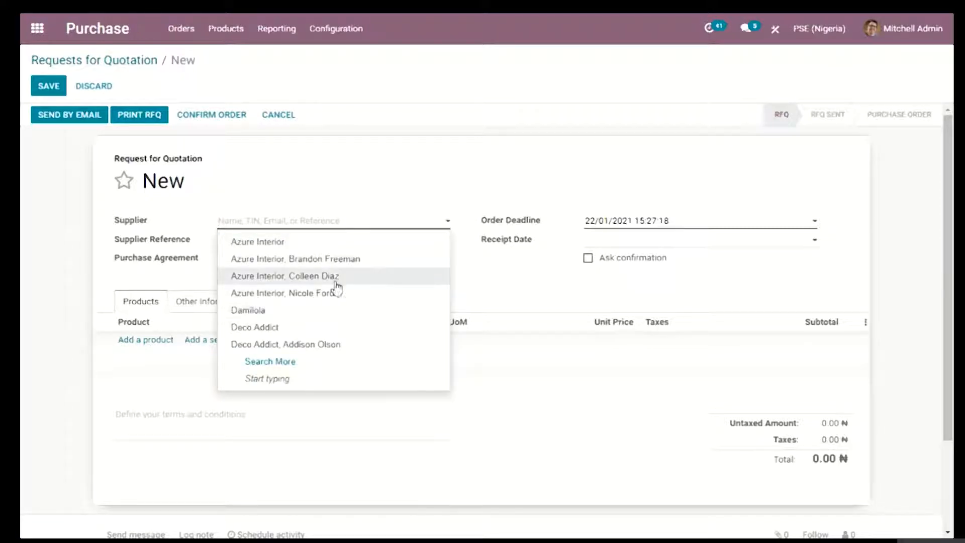
pyautogui.click(322, 241)
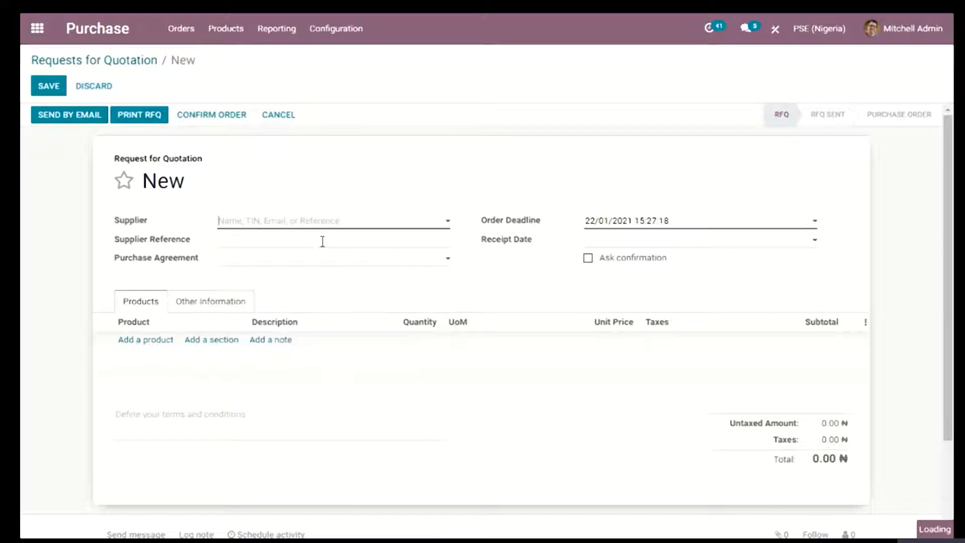
pyautogui.click(354, 224)
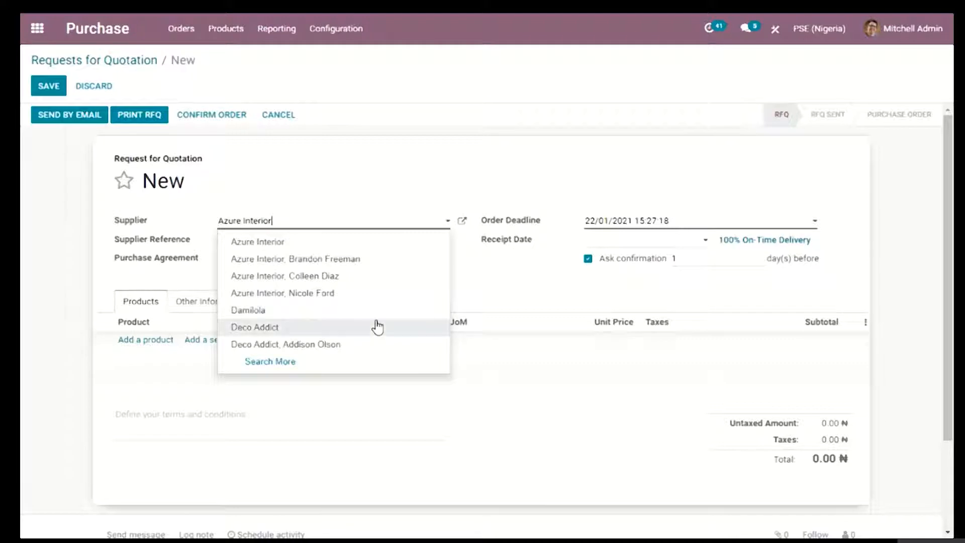
pyautogui.click(429, 191)
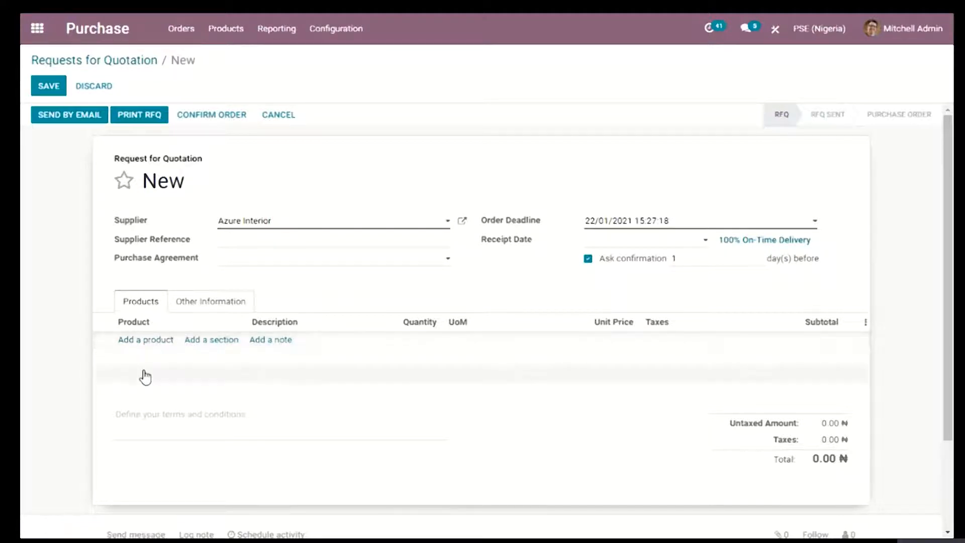
pyautogui.click(155, 345)
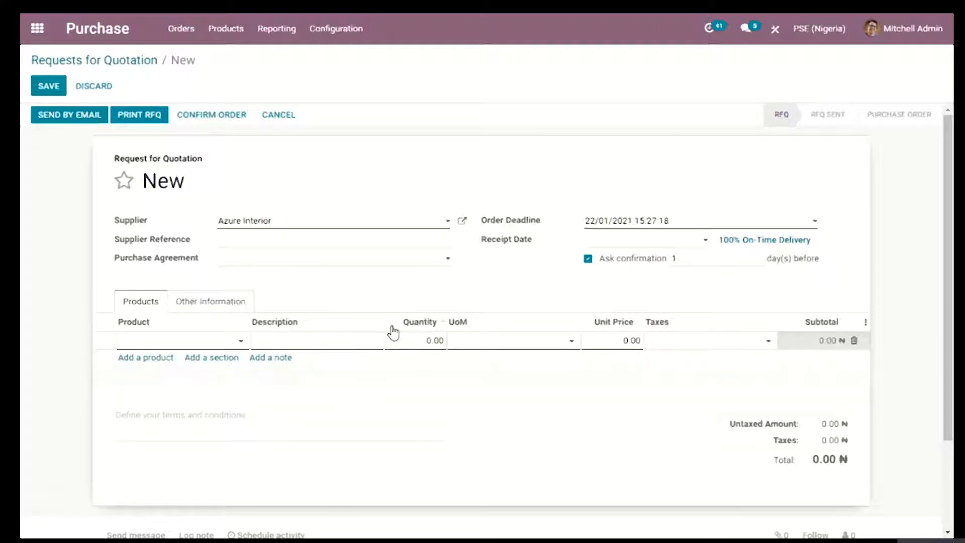
pyautogui.click(569, 344)
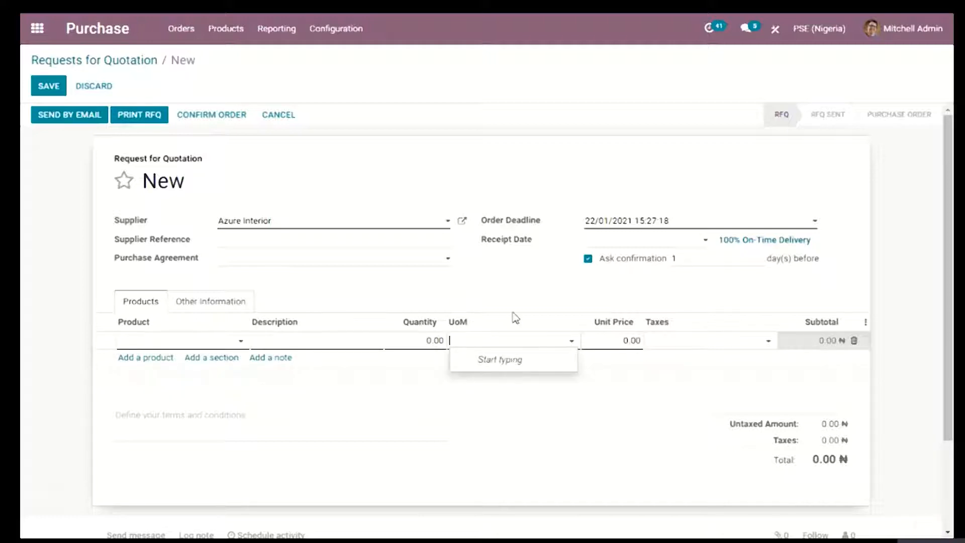
pyautogui.click(556, 299)
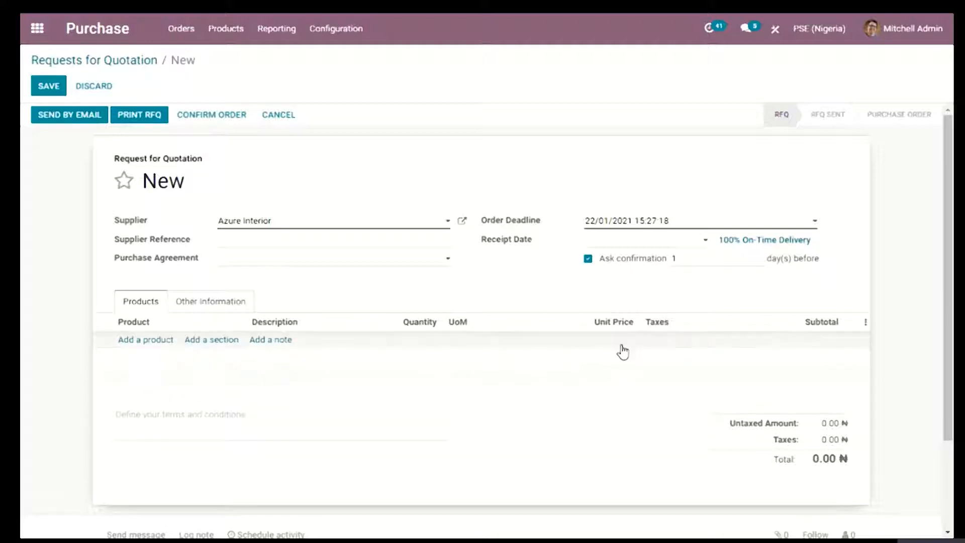
# Add a product line for a new product named Samsung Phone and open its full creation form
pyautogui.click(142, 342)
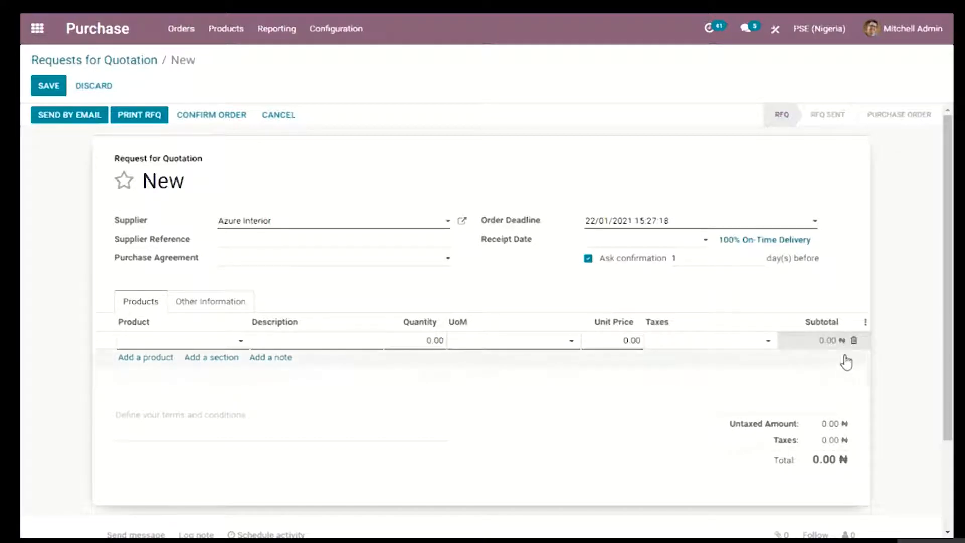
pyautogui.click(242, 346)
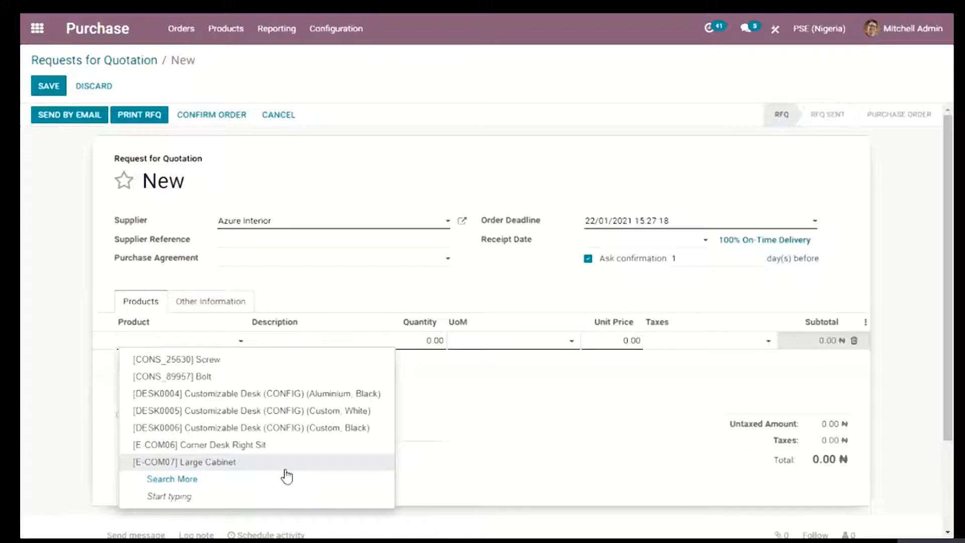
pyautogui.write('Samsung Phione')
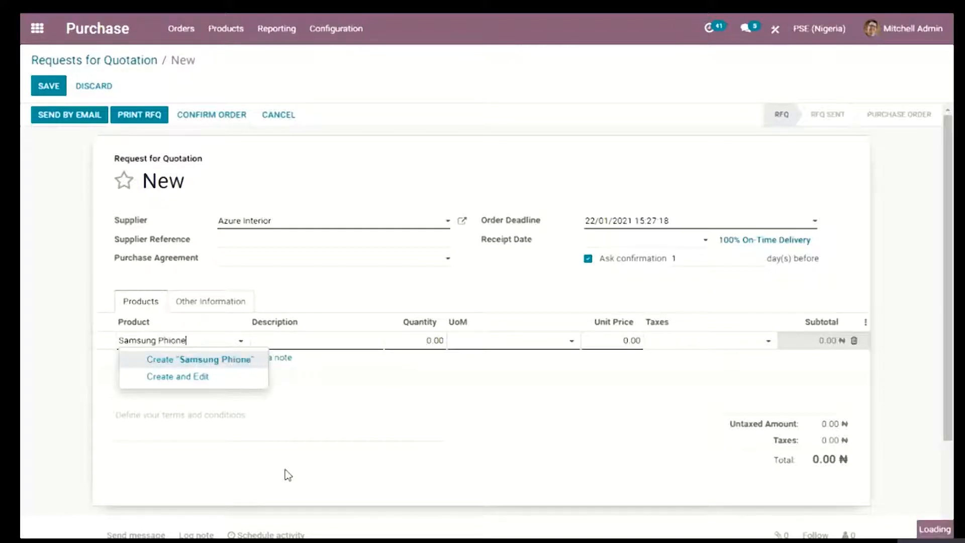
pyautogui.press('BackSpace')
pyautogui.press('BackSpace')
pyautogui.press('BackSpace')
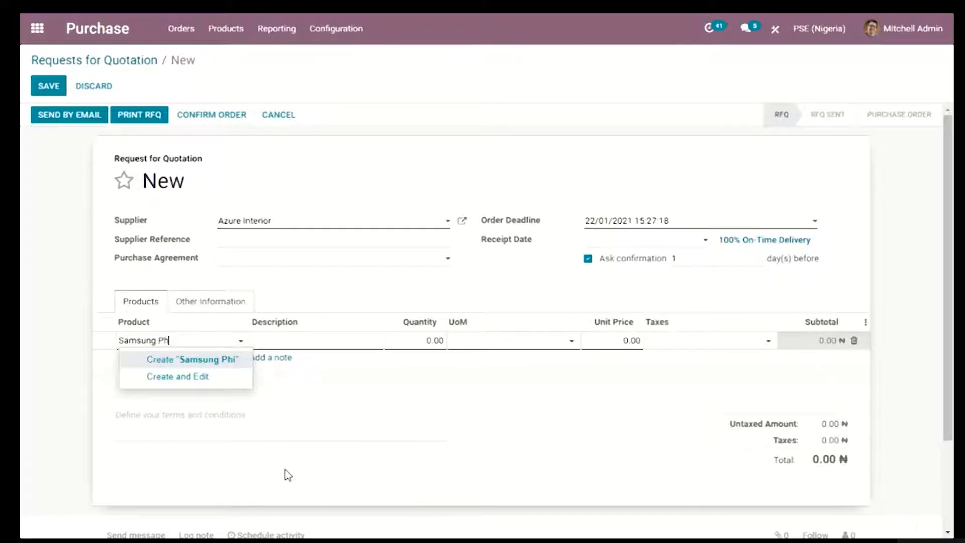
pyautogui.write('one')
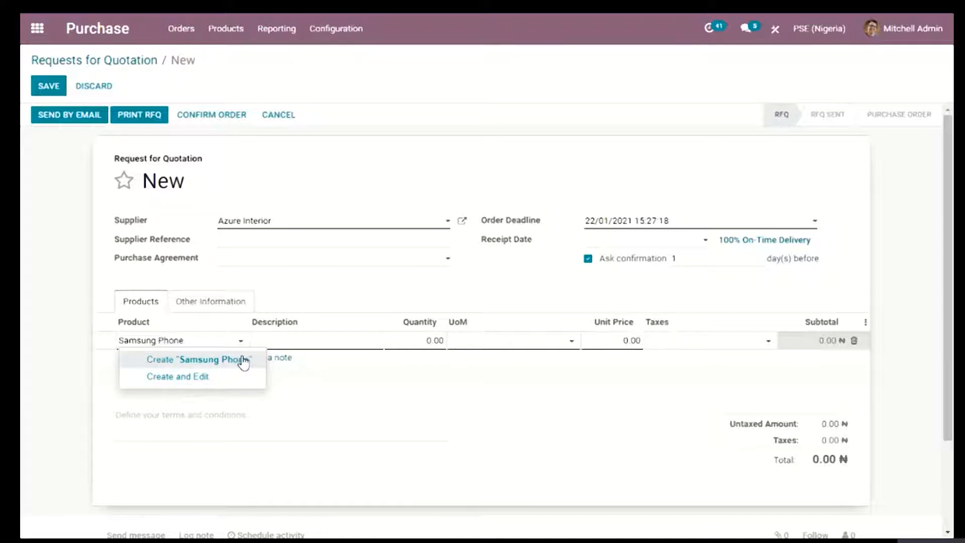
pyautogui.click(223, 381)
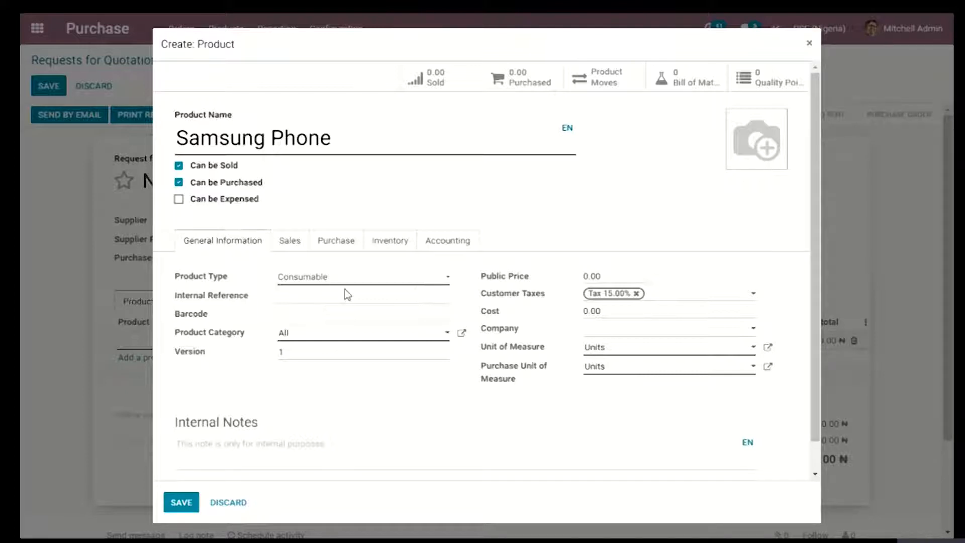
# Set Samsung Phone's product type to Service and its product category to All
pyautogui.click(373, 309)
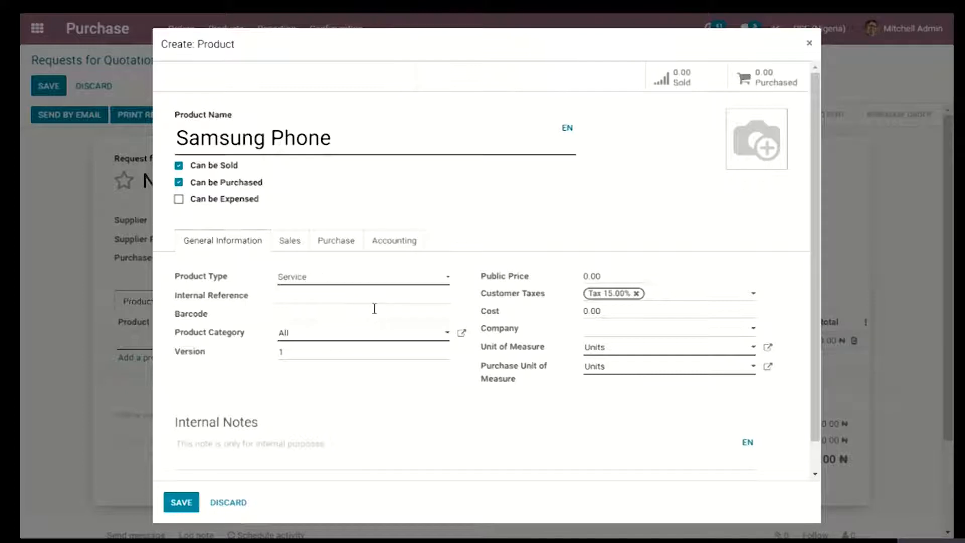
pyautogui.click(405, 338)
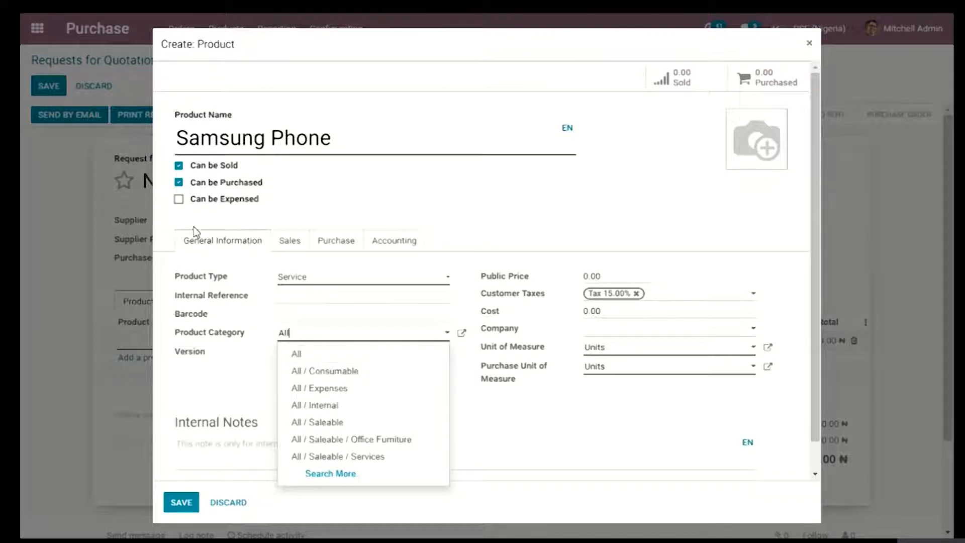
pyautogui.click(355, 357)
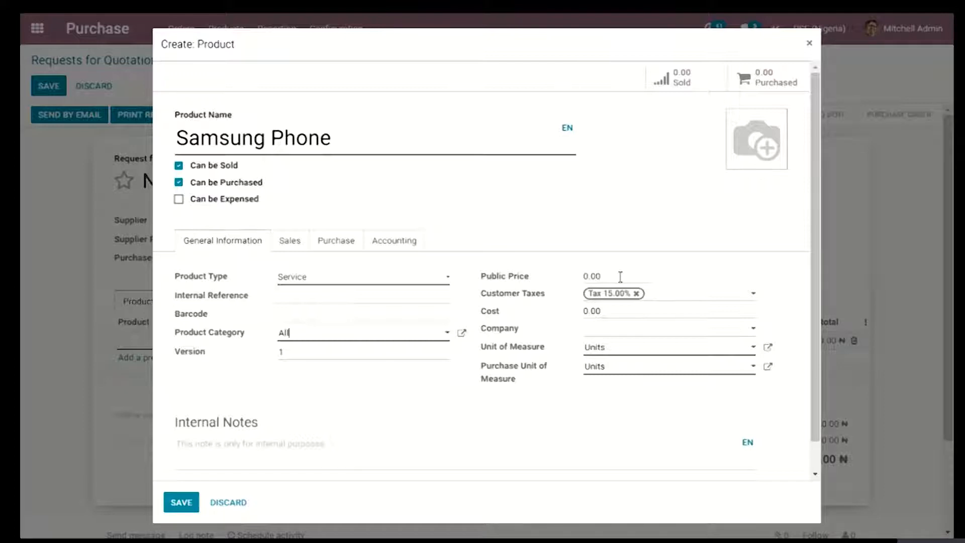
pyautogui.moveTo(610, 275); pyautogui.dragTo(545, 296)
pyautogui.click(635, 271)
# Examine the service invoicing policy, service tracking, re-invoice expenses and sales description settings of the Samsung Phone product
pyautogui.click(291, 244)
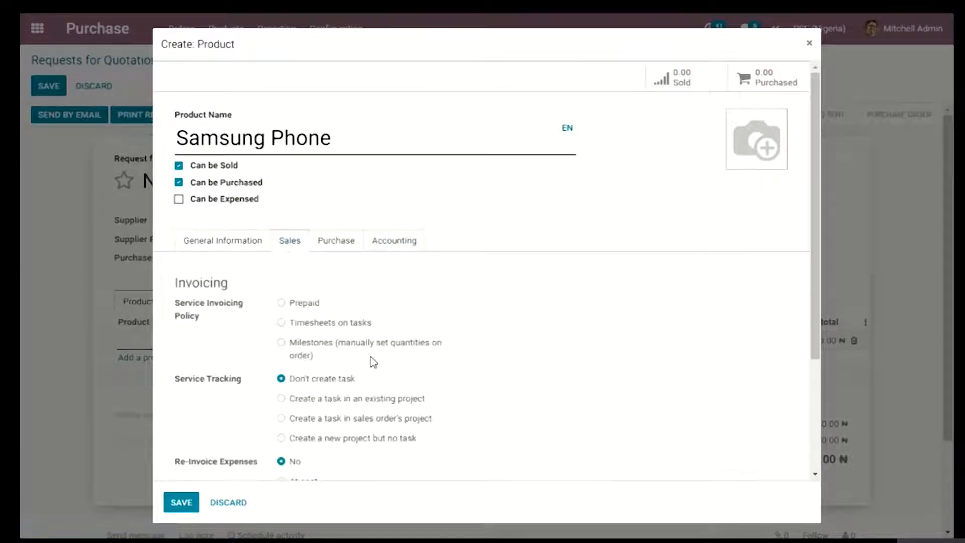
pyautogui.scroll(-3, 354, 369)
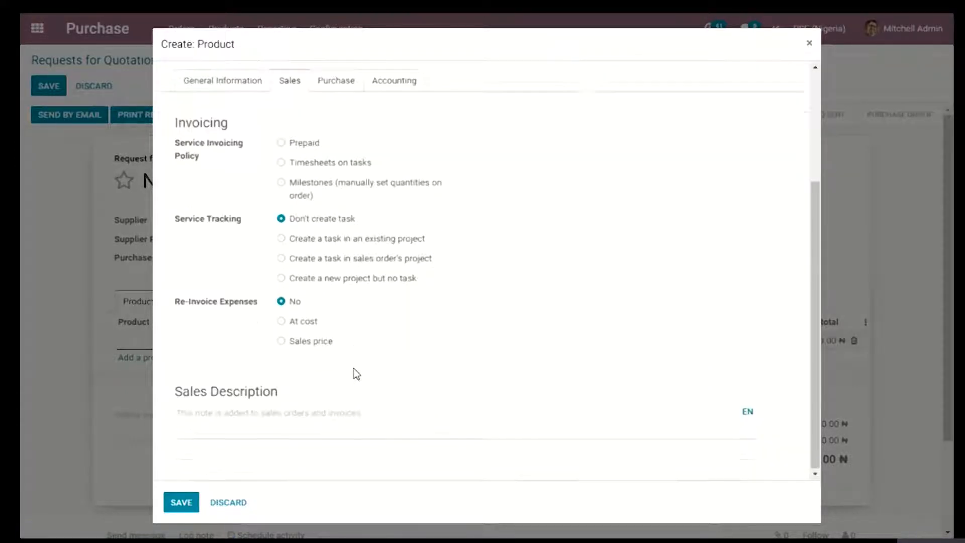
pyautogui.scroll(3, 354, 368)
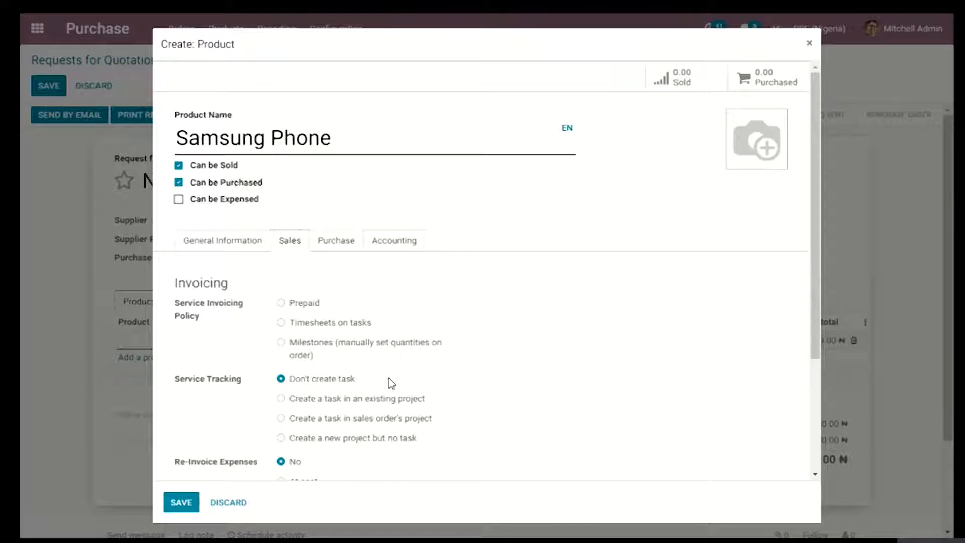
pyautogui.scroll(-1, 390, 385)
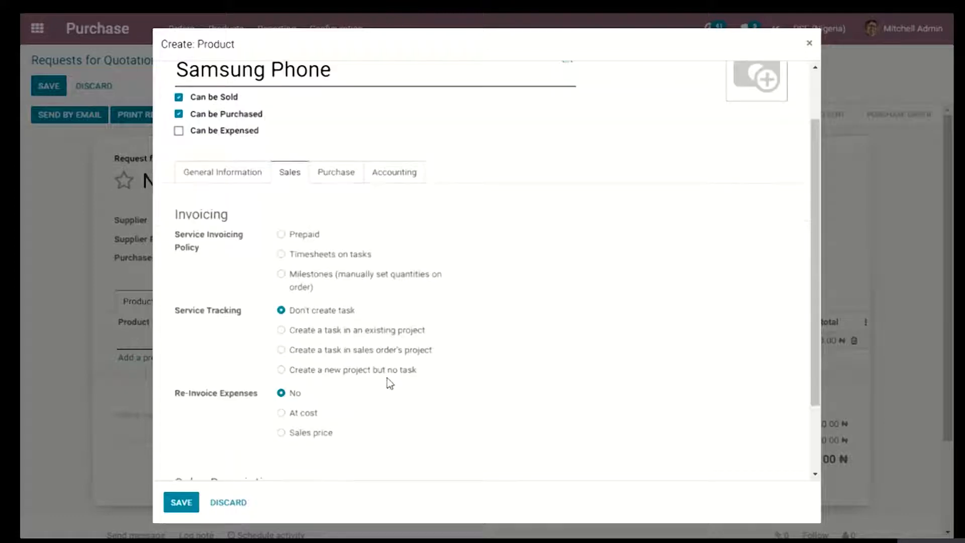
pyautogui.scroll(2, 387, 382)
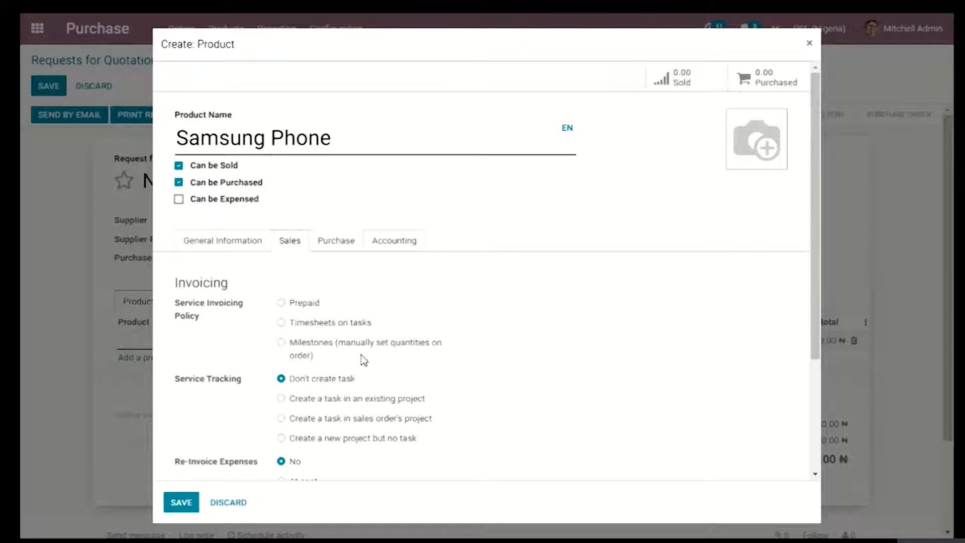
pyautogui.scroll(-2, 362, 399)
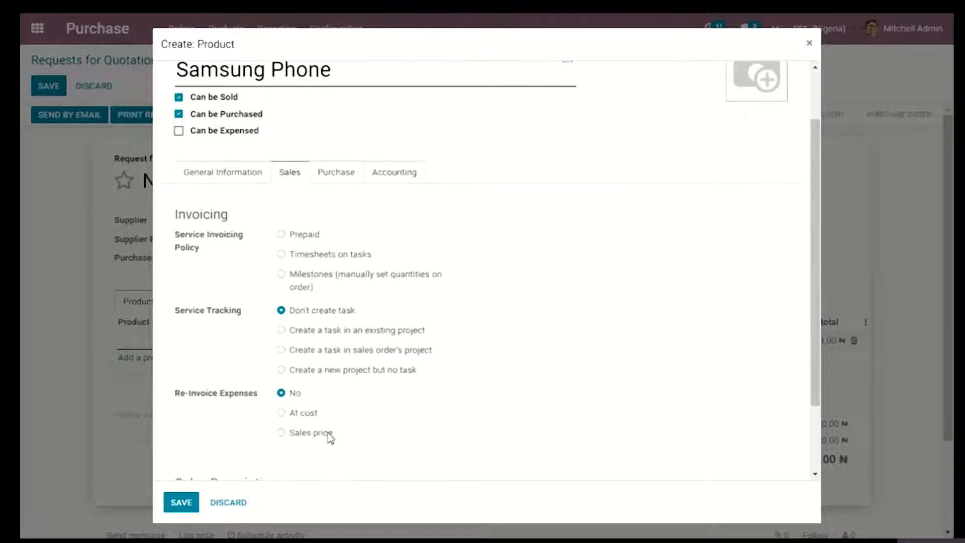
pyautogui.scroll(-3, 326, 436)
pyautogui.scroll(4, 317, 435)
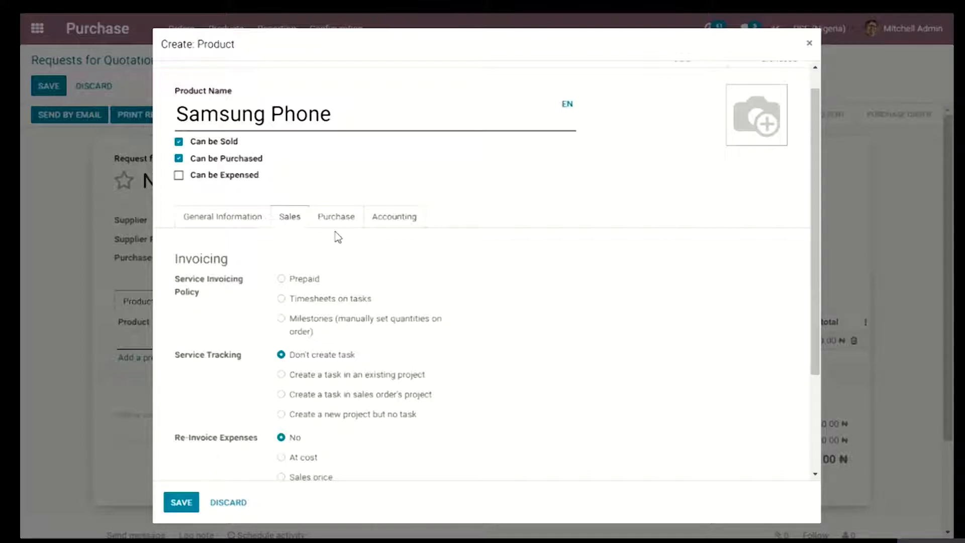
pyautogui.scroll(1, 339, 361)
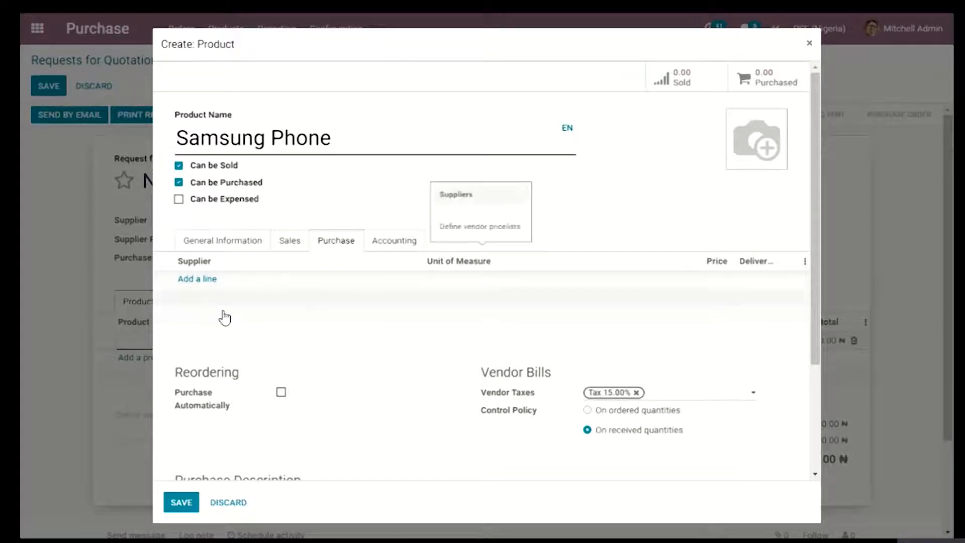
# Look over the product's supplier line fields, accounting settings and general information
pyautogui.click(203, 281)
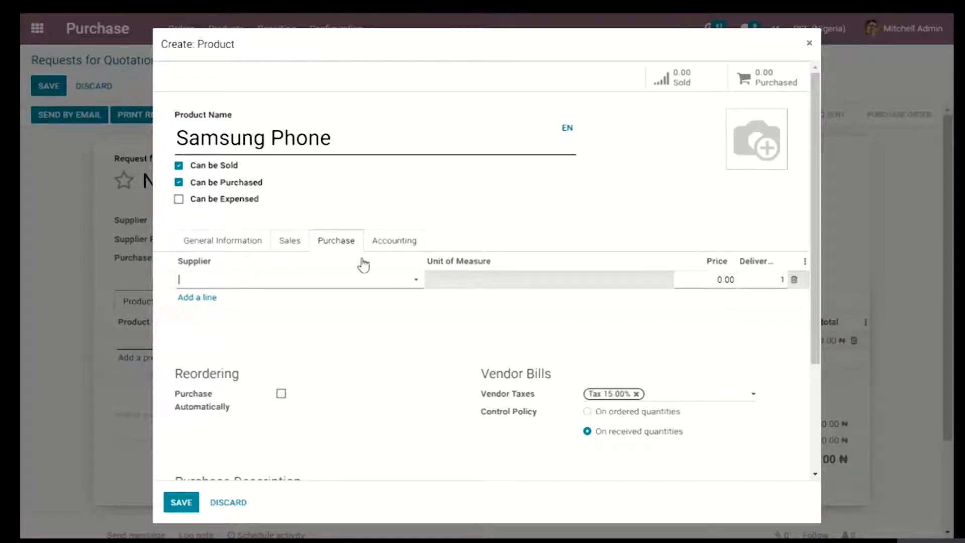
pyautogui.click(395, 248)
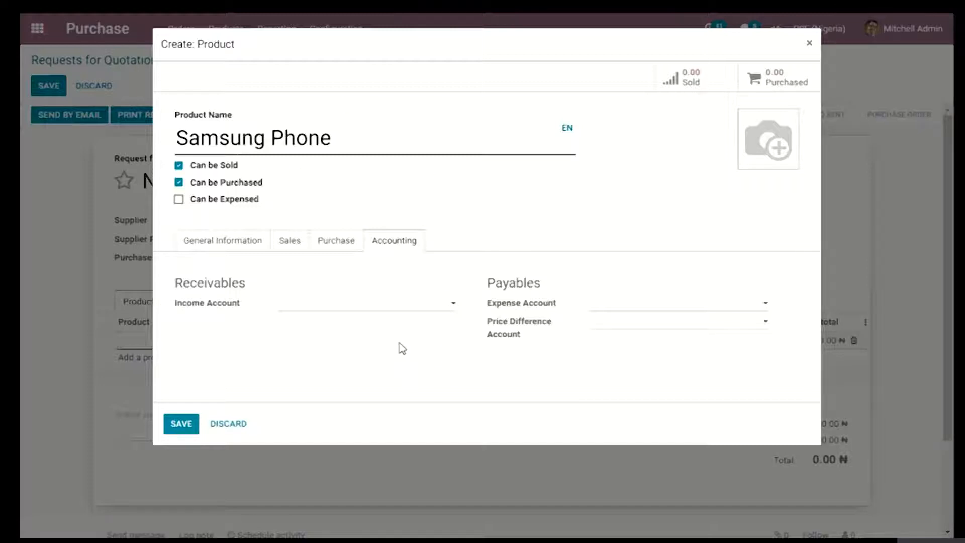
pyautogui.click(204, 241)
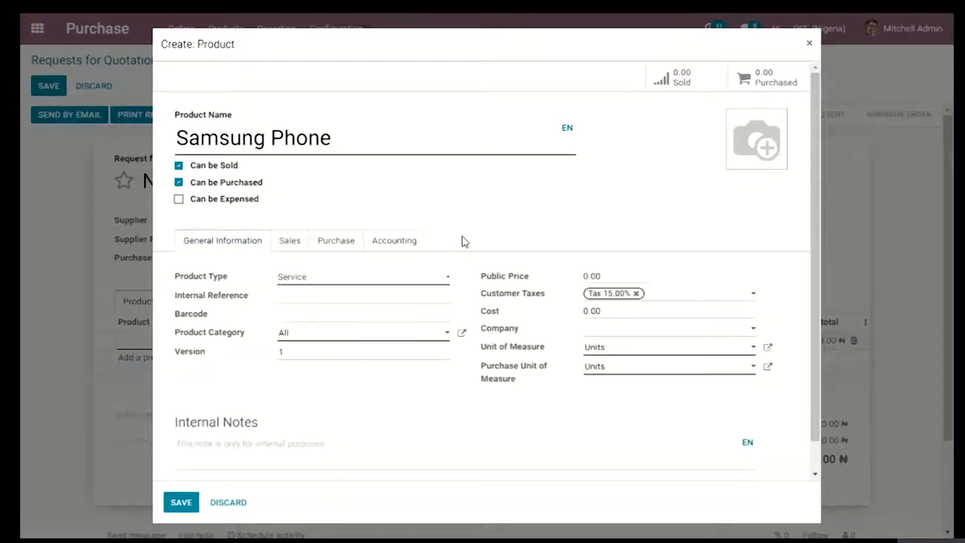
# Check the income account and expense account fields of the Samsung Phone product, and return to its general information
pyautogui.click(397, 254)
pyautogui.click(435, 308)
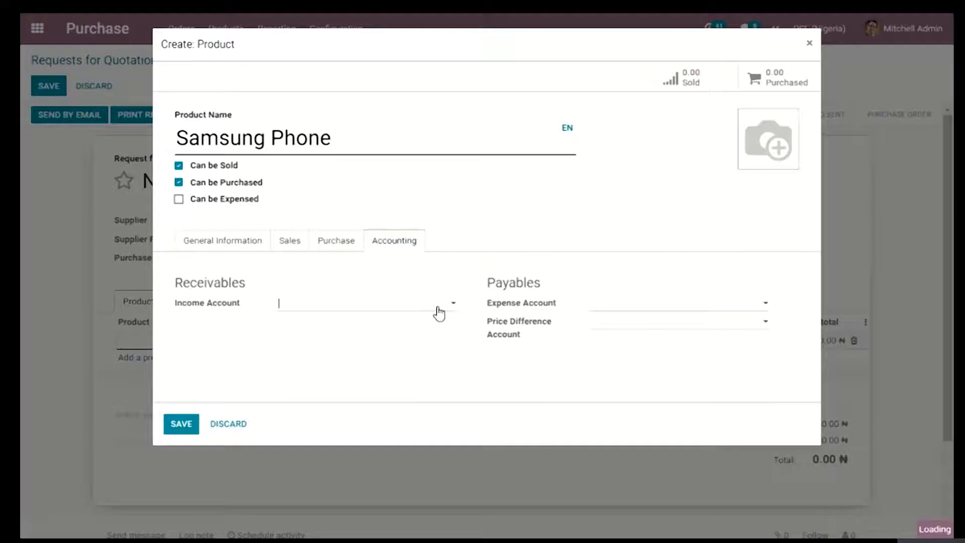
pyautogui.click(411, 279)
pyautogui.click(664, 306)
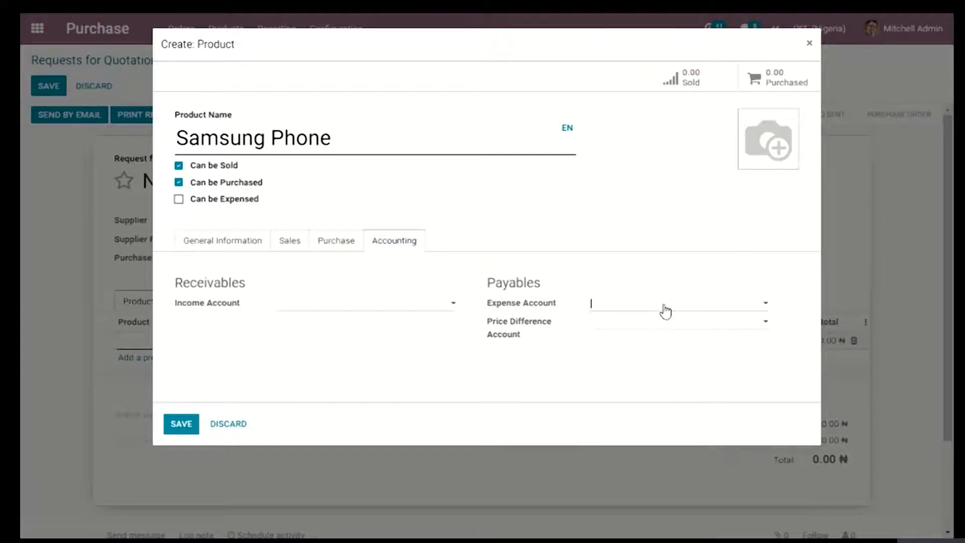
pyautogui.click(367, 283)
pyautogui.click(243, 247)
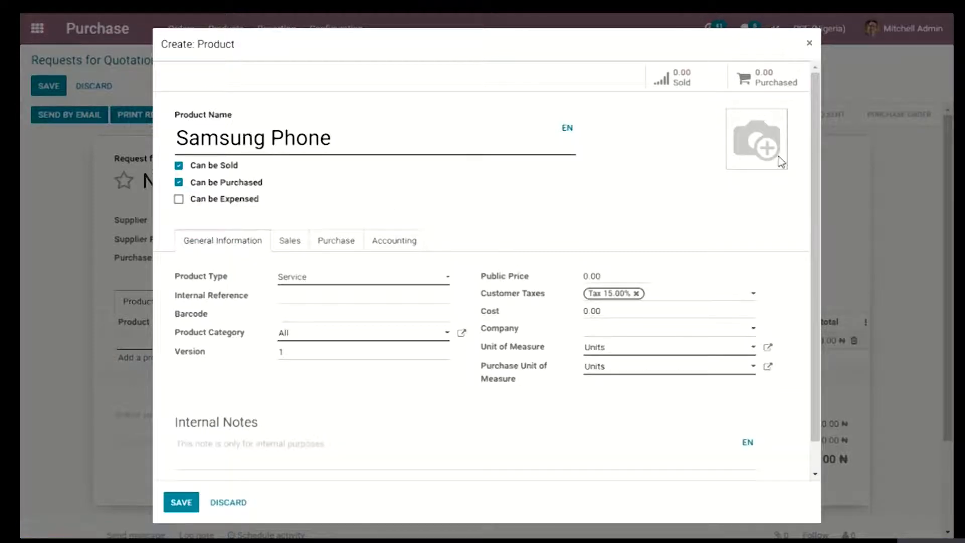
# Review the Samsung Phone product's image and general fields, and save the product to the quotation line
pyautogui.moveTo(750, 160)
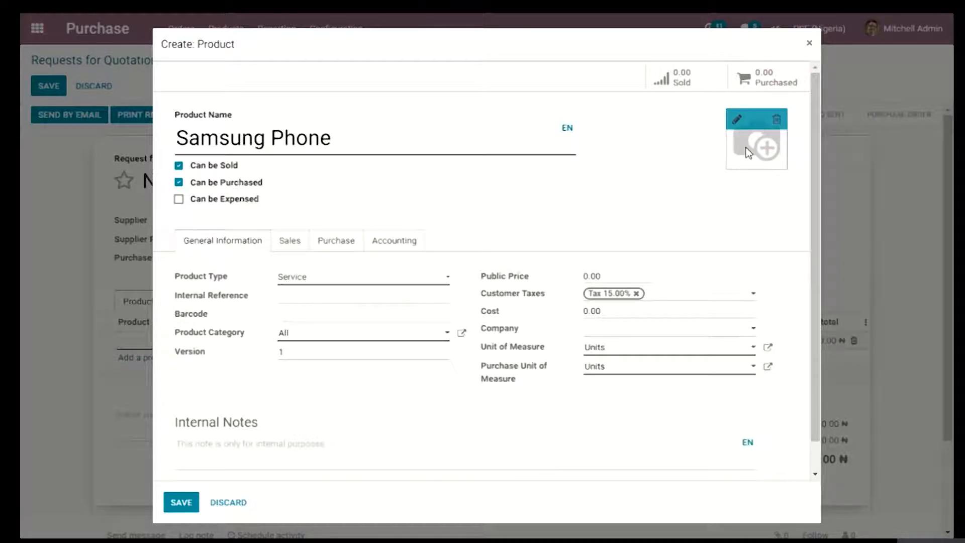
pyautogui.scroll(-1, 376, 394)
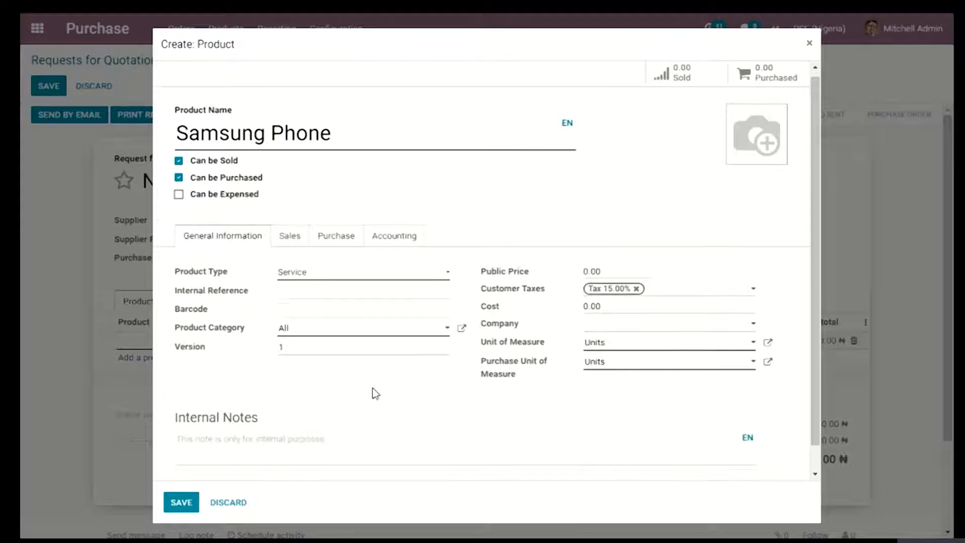
pyautogui.scroll(-1, 376, 394)
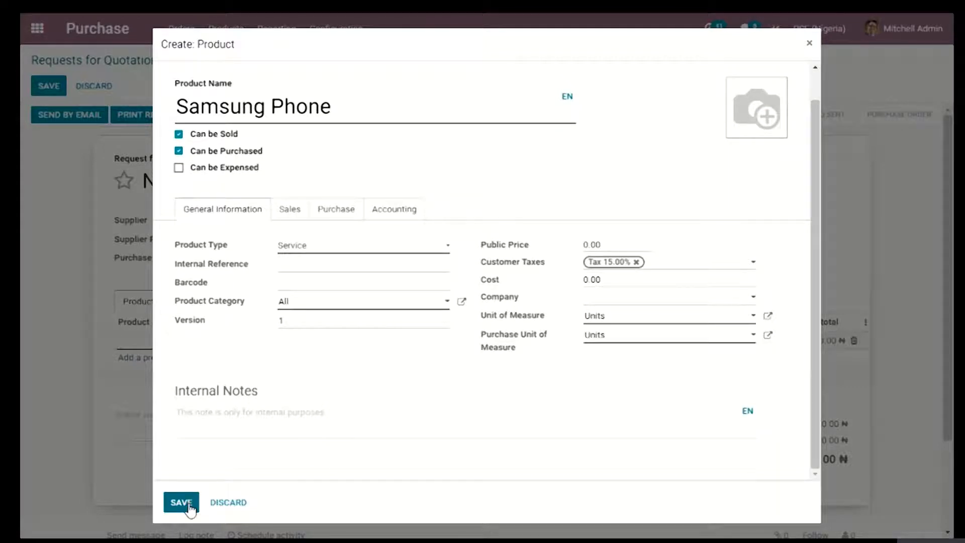
pyautogui.click(189, 507)
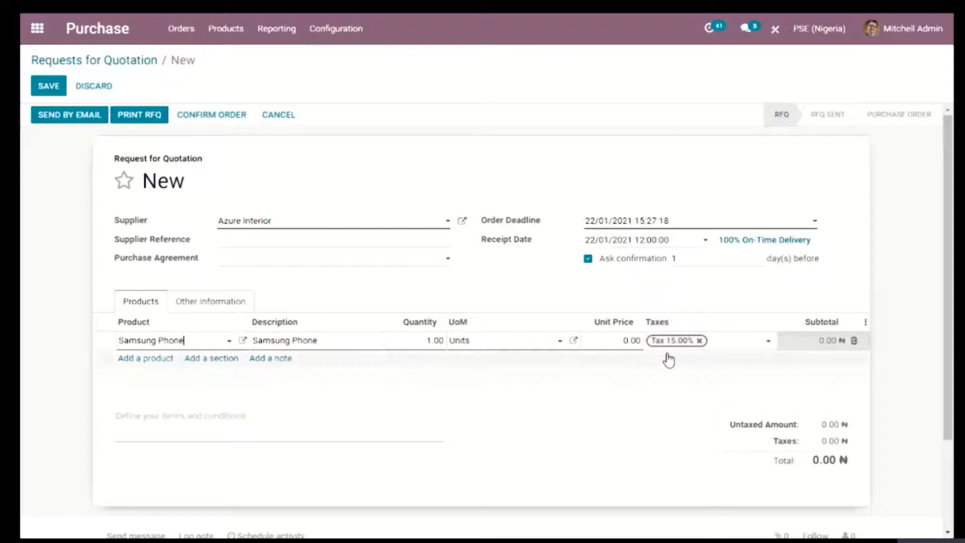
# Set the Samsung Phone line's quantity to 5 and save the request for quotation
pyautogui.click(442, 340)
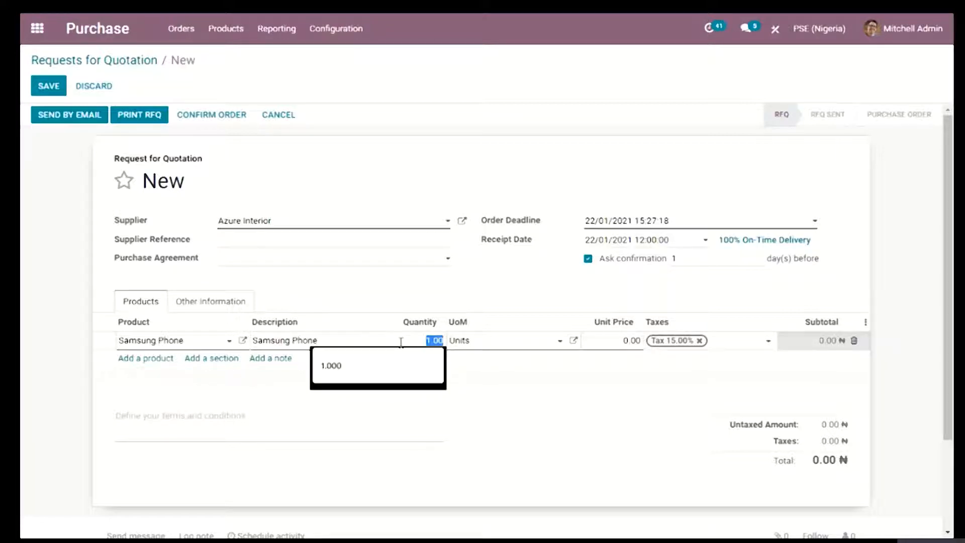
pyautogui.write('5')
pyautogui.click(478, 284)
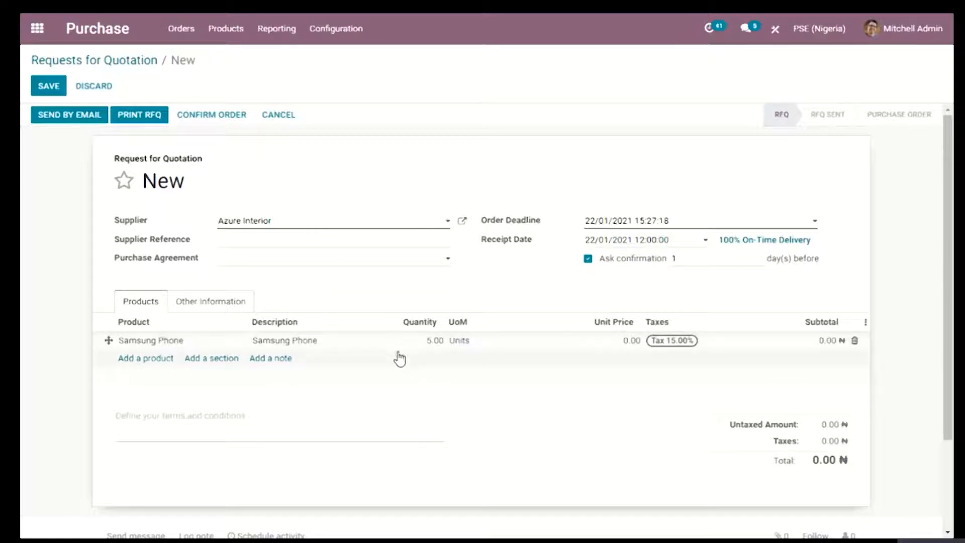
pyautogui.click(48, 86)
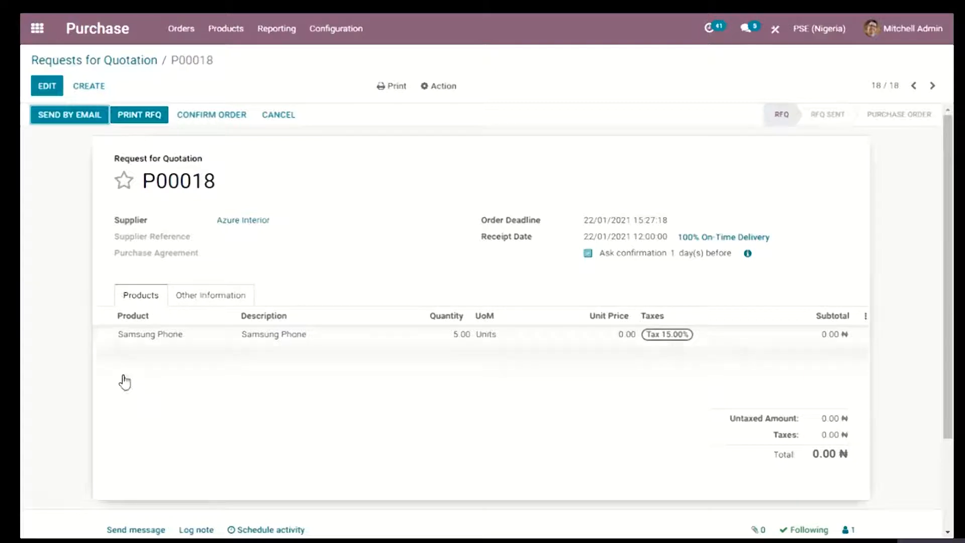
# Print the request for quotation, review the resulting PDF, and return to the quotation record
pyautogui.click(139, 123)
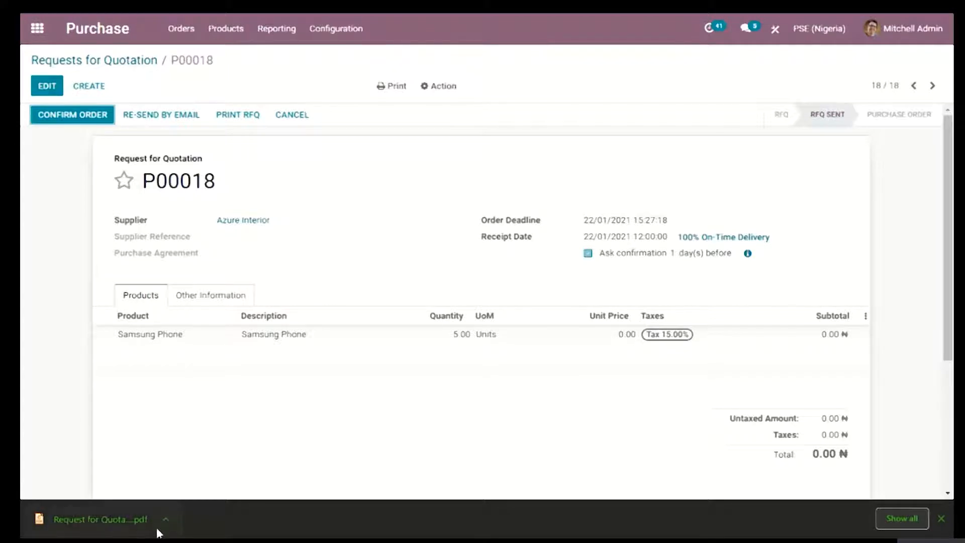
pyautogui.click(116, 517)
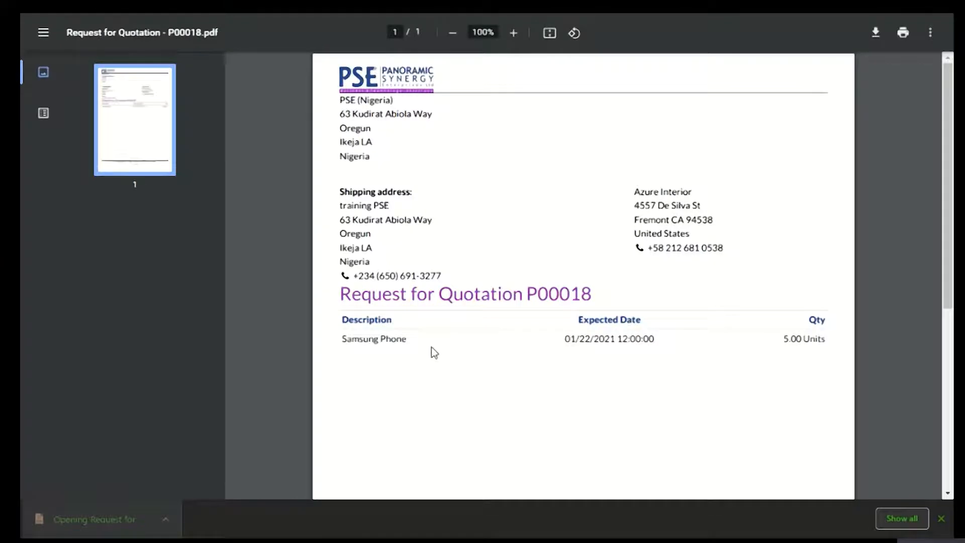
pyautogui.scroll(-3, 442, 356)
pyautogui.scroll(3, 454, 370)
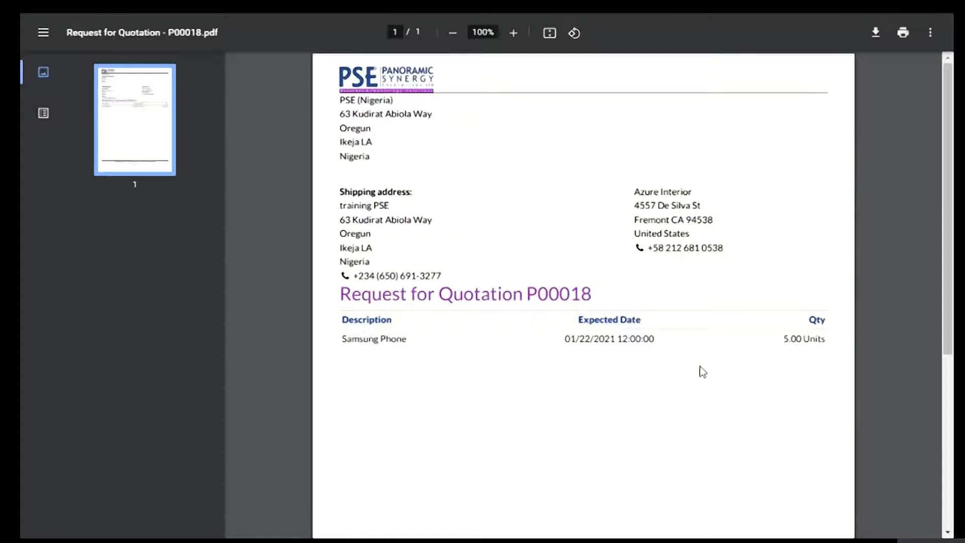
pyautogui.hotkey('ctrl', 'w')
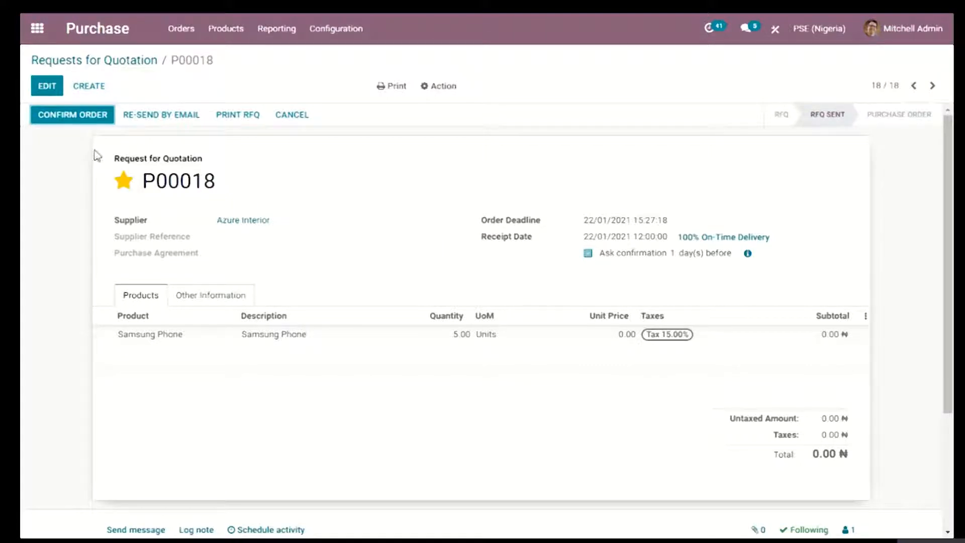
# Edit the request for quotation and set the Samsung Phone line's unit price to 50000
pyautogui.click(48, 86)
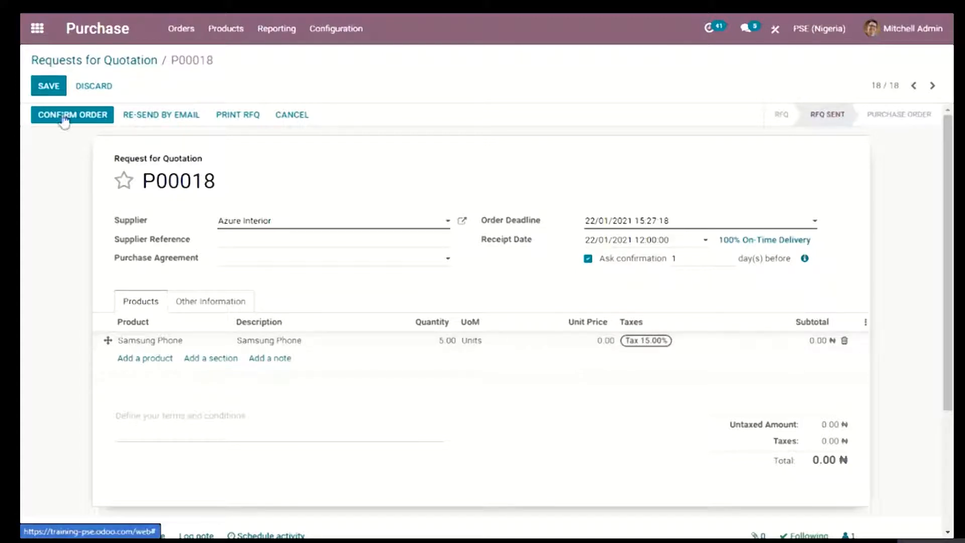
pyautogui.click(596, 342)
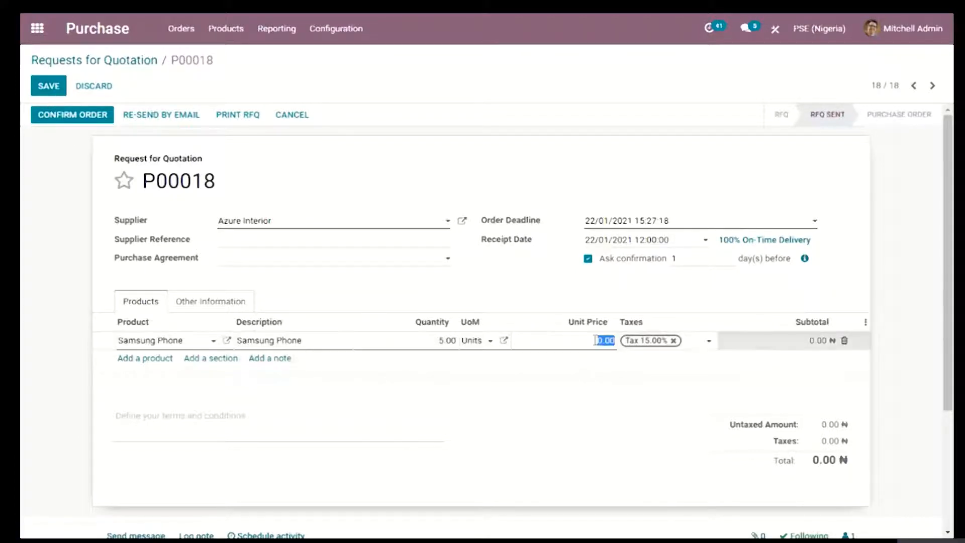
pyautogui.write('50000')
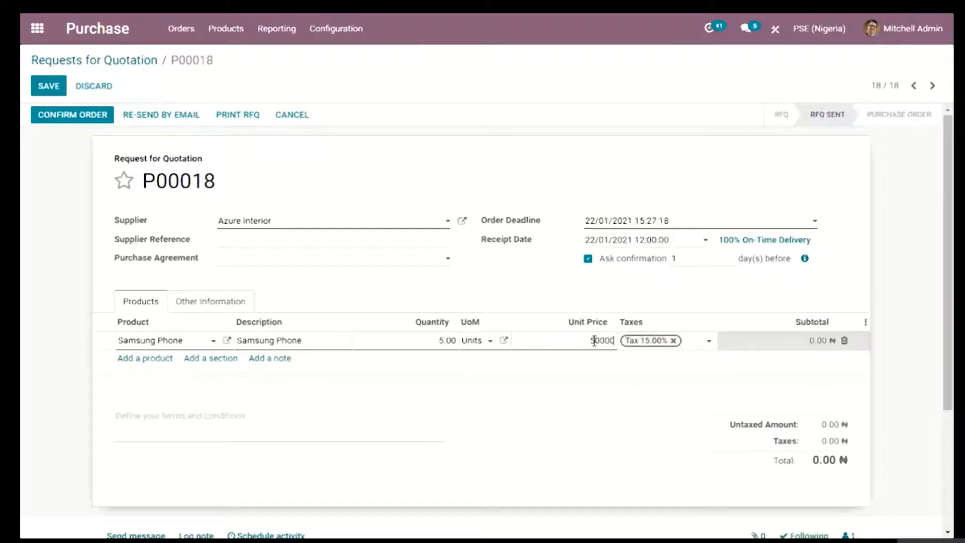
pyautogui.click(596, 297)
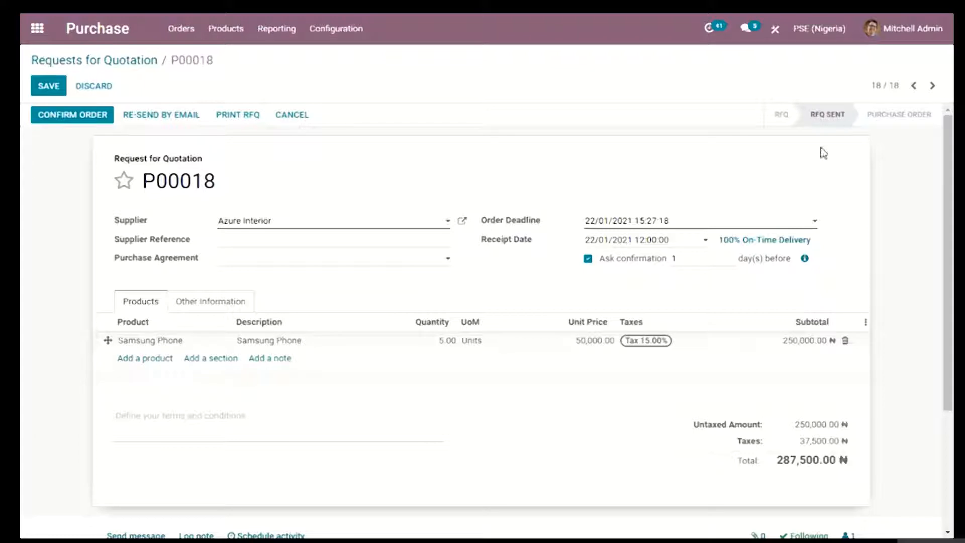
# Confirm the quotation as a purchase order, save it, and try to create its vendor bill
pyautogui.click(95, 121)
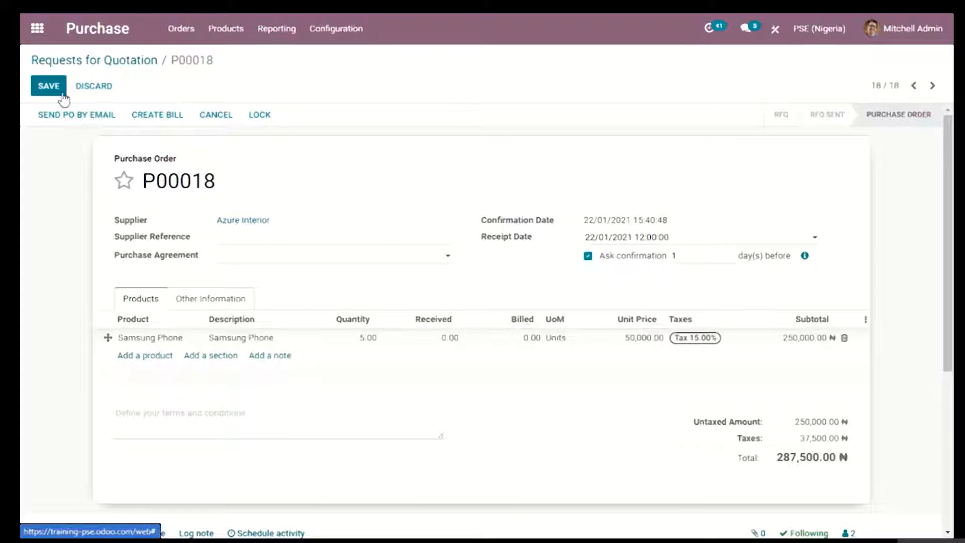
pyautogui.click(49, 85)
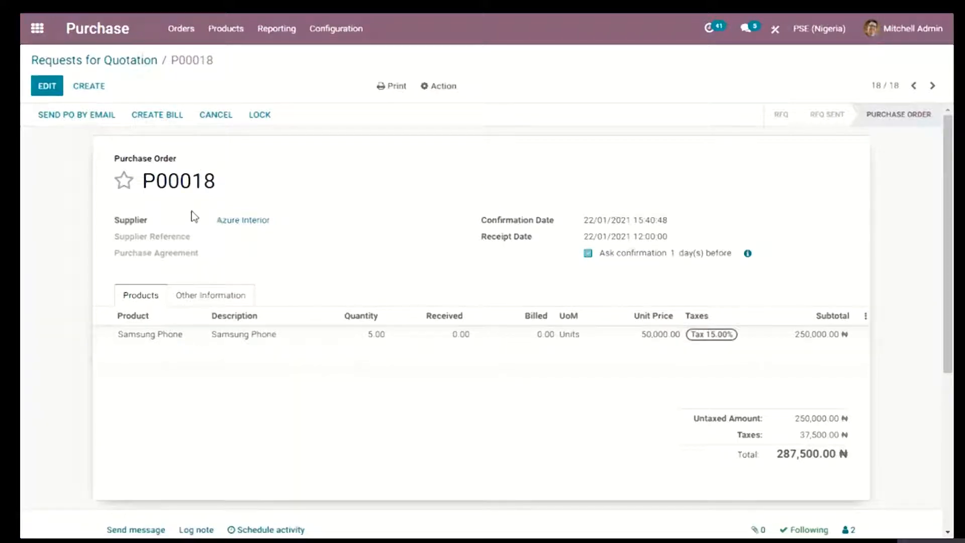
pyautogui.click(161, 127)
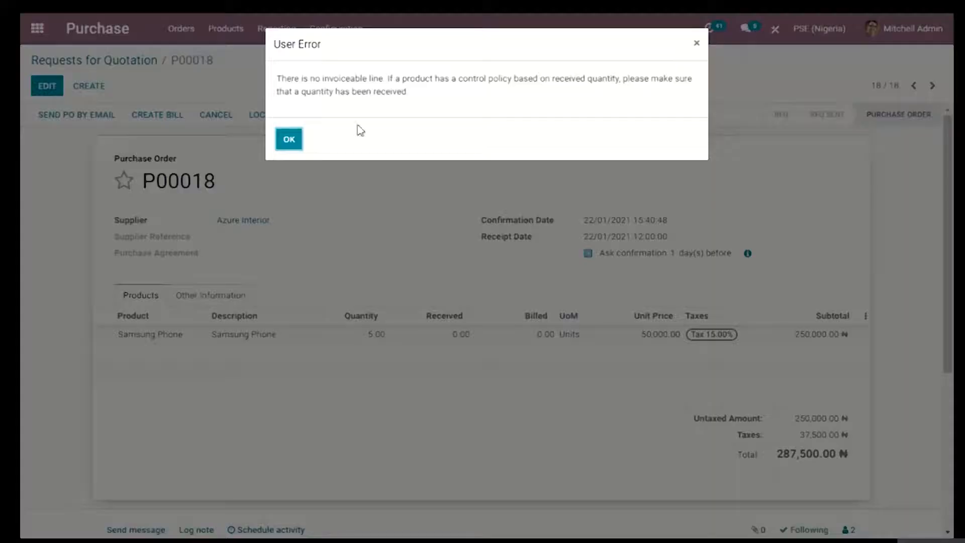
pyautogui.click(695, 44)
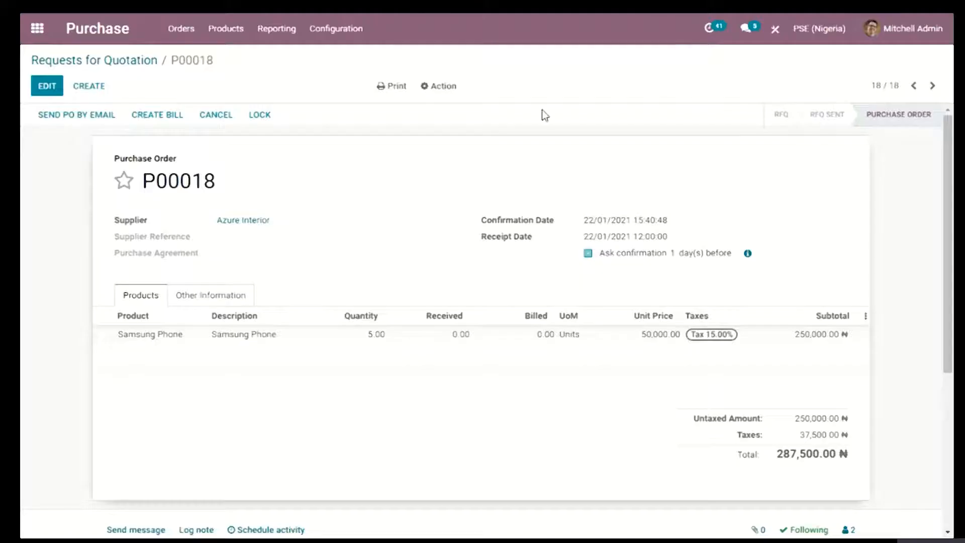
# Set the received quantity of the Samsung Phone line to 5 and save the purchase order
pyautogui.click(49, 93)
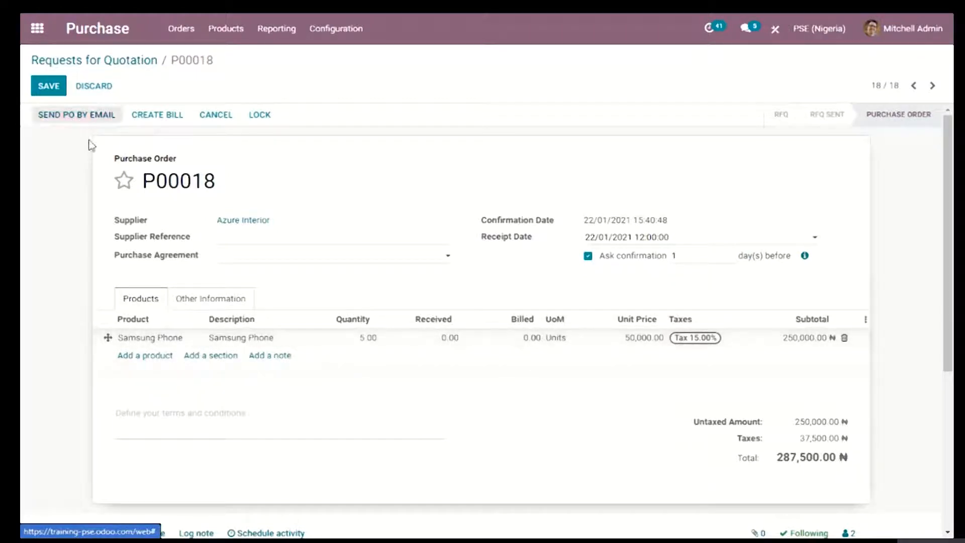
pyautogui.click(446, 338)
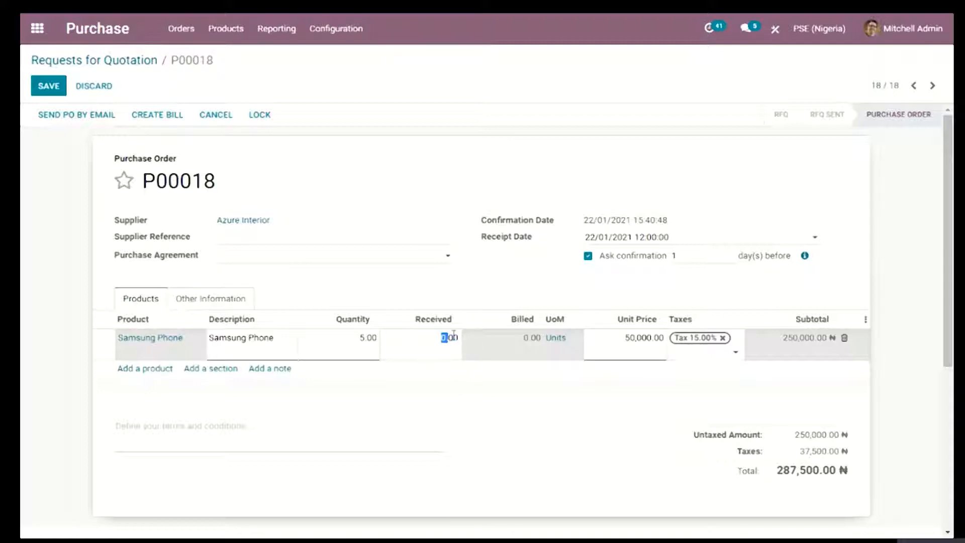
pyautogui.moveTo(455, 335); pyautogui.dragTo(440, 339)
pyautogui.write('5')
pyautogui.click(525, 271)
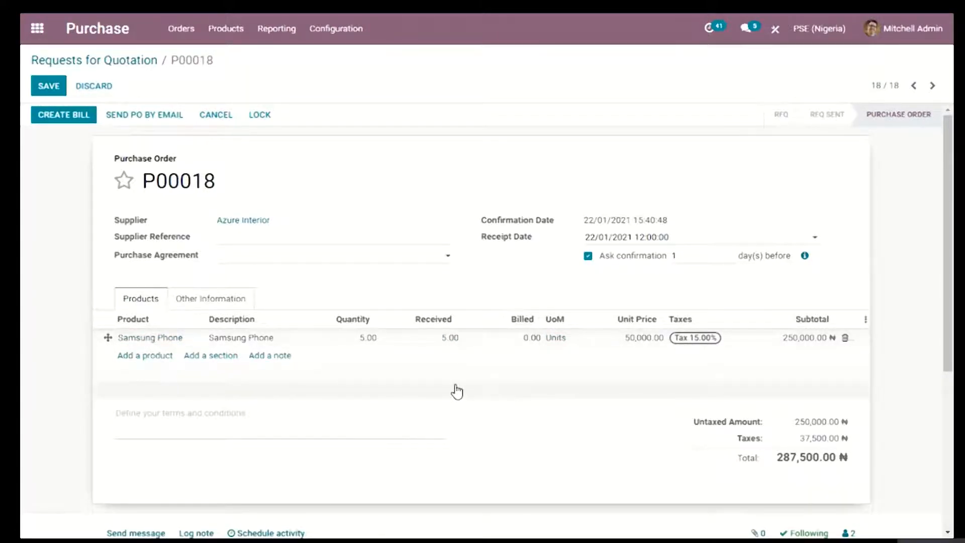
pyautogui.click(45, 90)
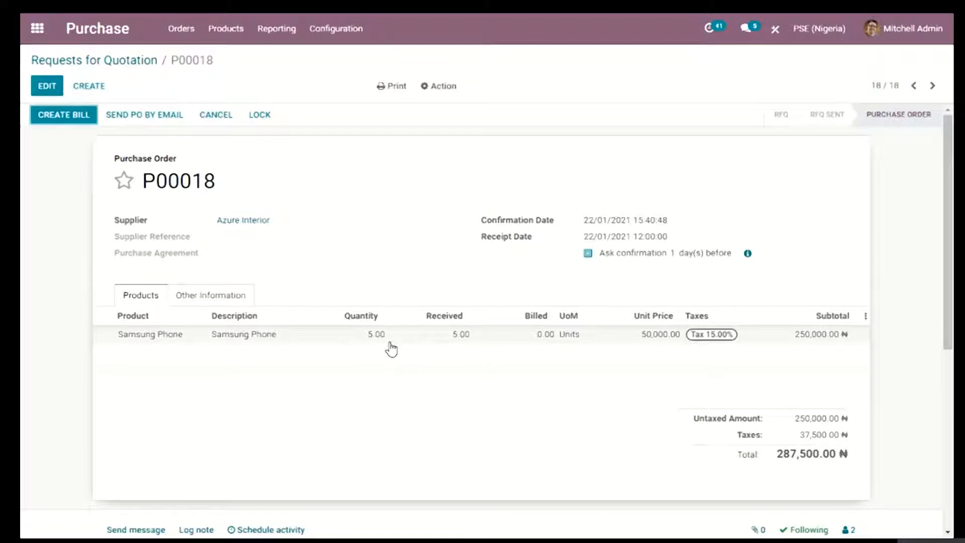
# Create the vendor bill from the purchase order and review its vendor details, invoice line and totals
pyautogui.click(69, 120)
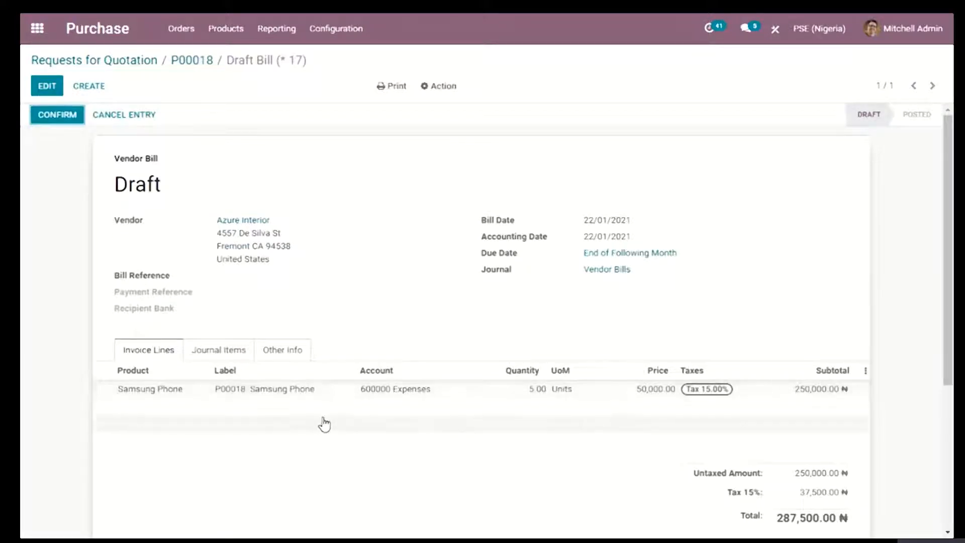
pyautogui.scroll(-2, 330, 391)
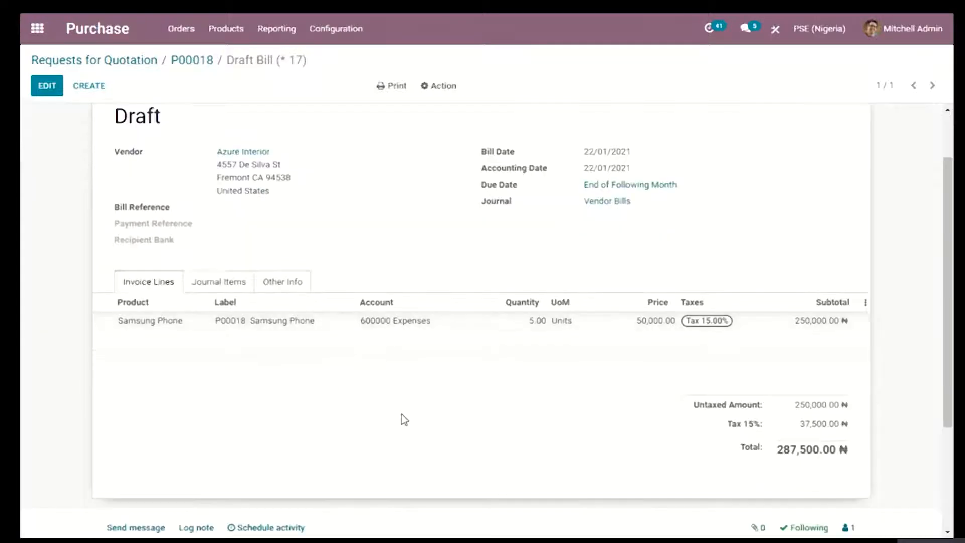
pyautogui.scroll(2, 405, 420)
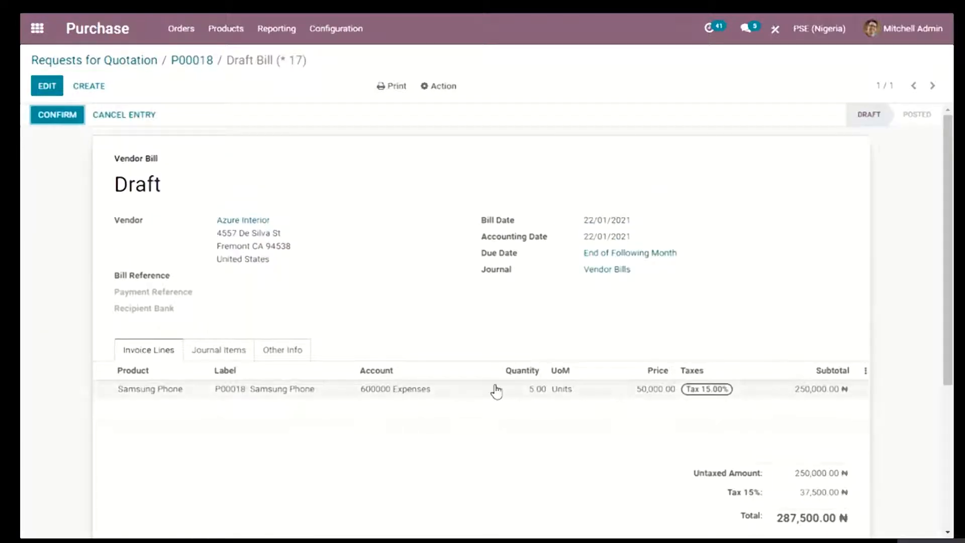
pyautogui.scroll(-2, 492, 398)
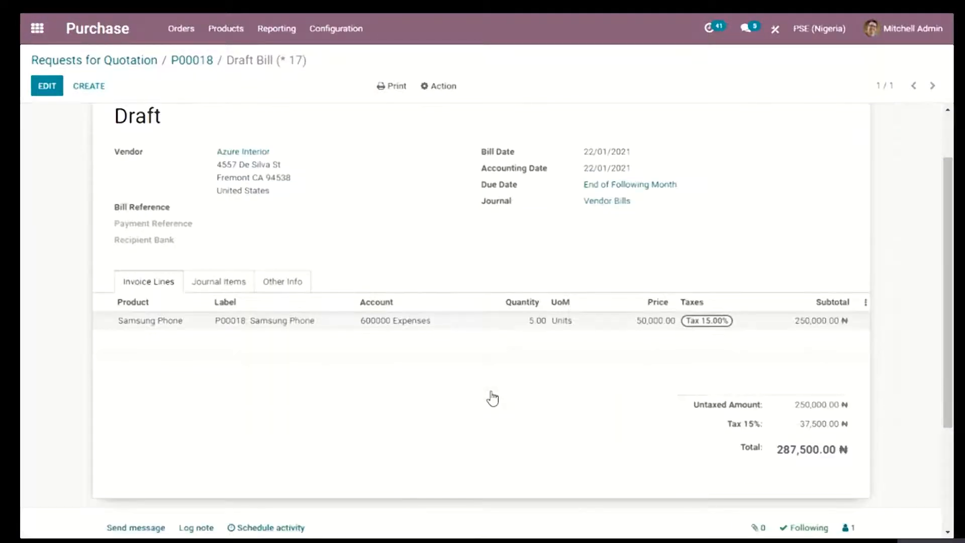
pyautogui.scroll(2, 492, 398)
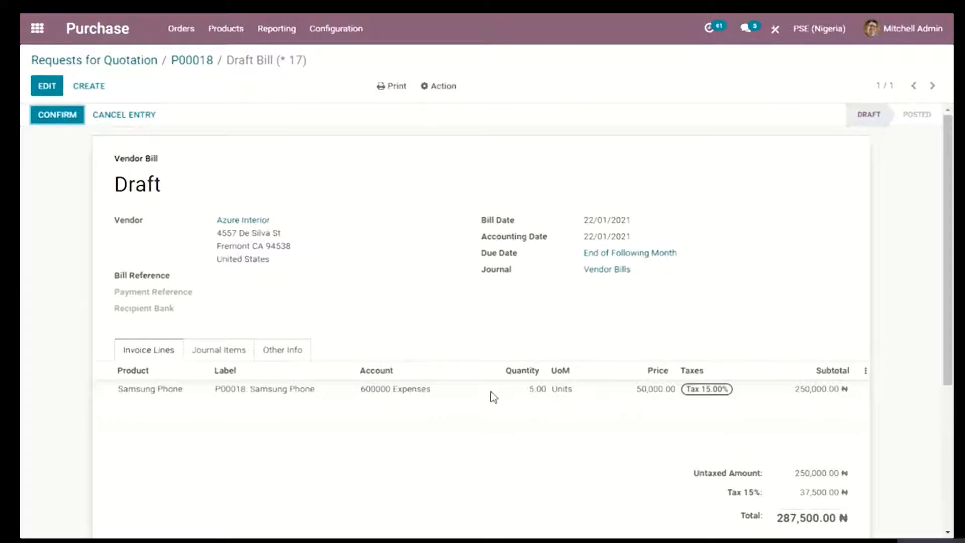
pyautogui.scroll(-2, 486, 436)
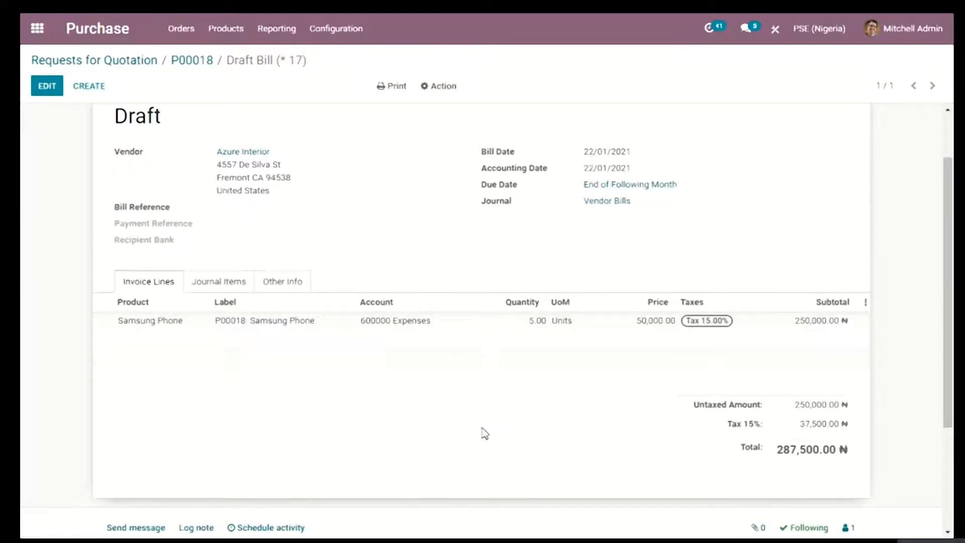
pyautogui.scroll(2, 480, 433)
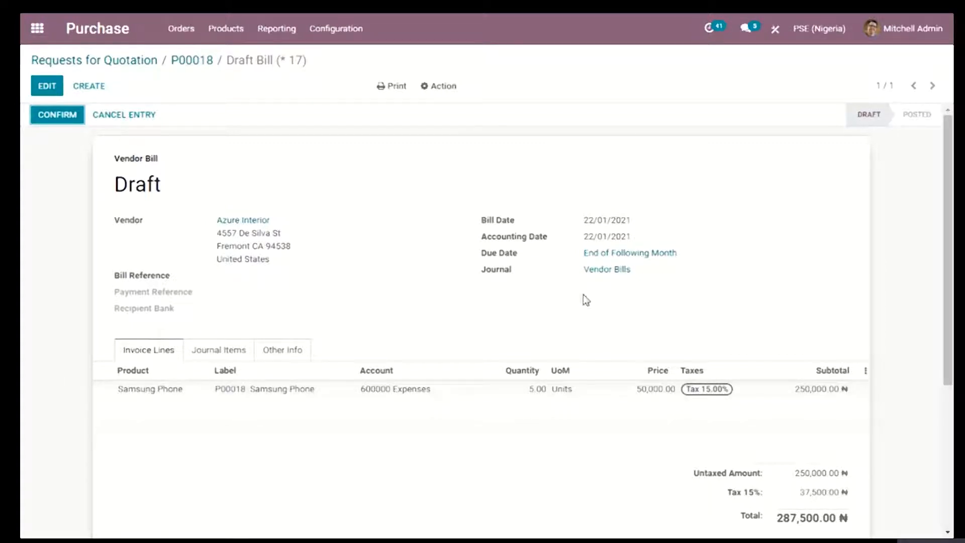
# Confirm the draft vendor bill and register its full payment through the Bank Of Nigeria journal
pyautogui.click(58, 115)
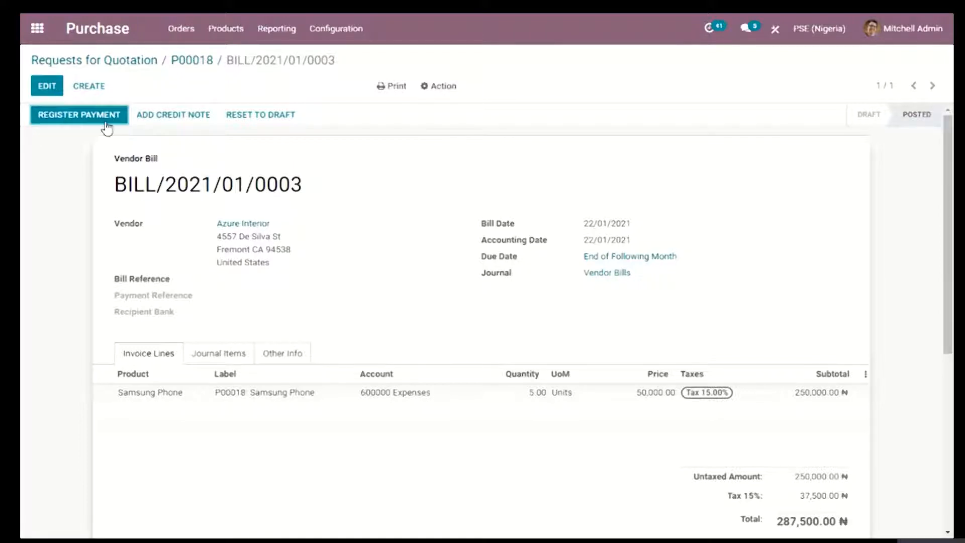
pyautogui.click(108, 121)
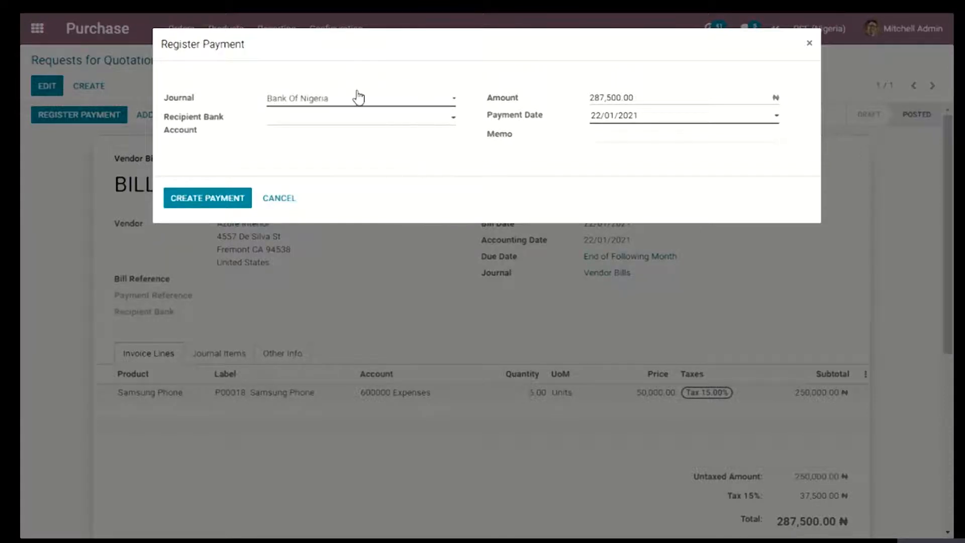
pyautogui.click(372, 121)
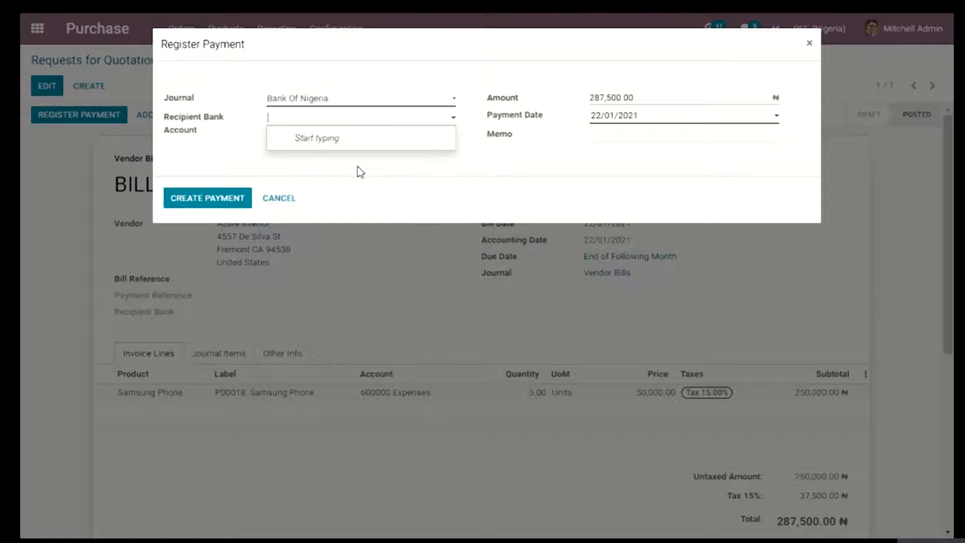
pyautogui.click(444, 130)
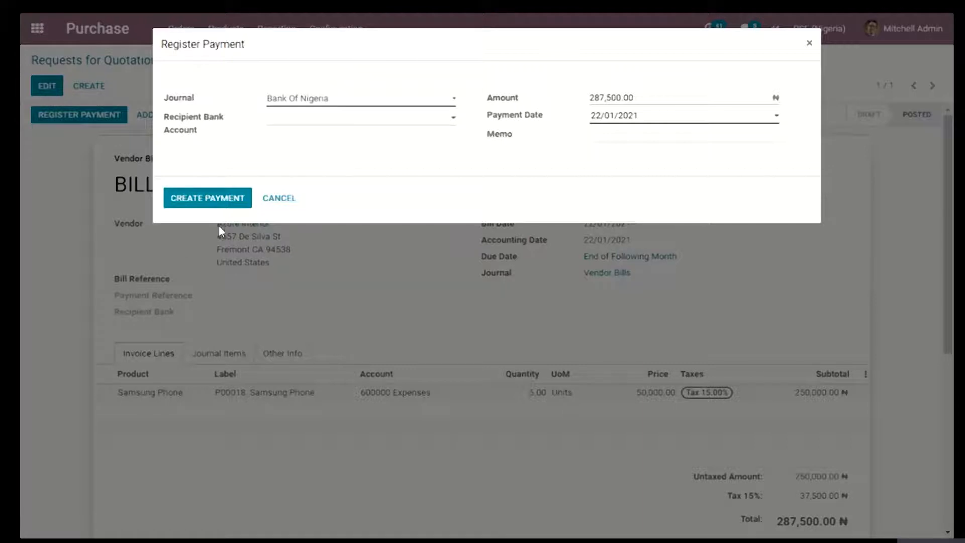
pyautogui.click(225, 203)
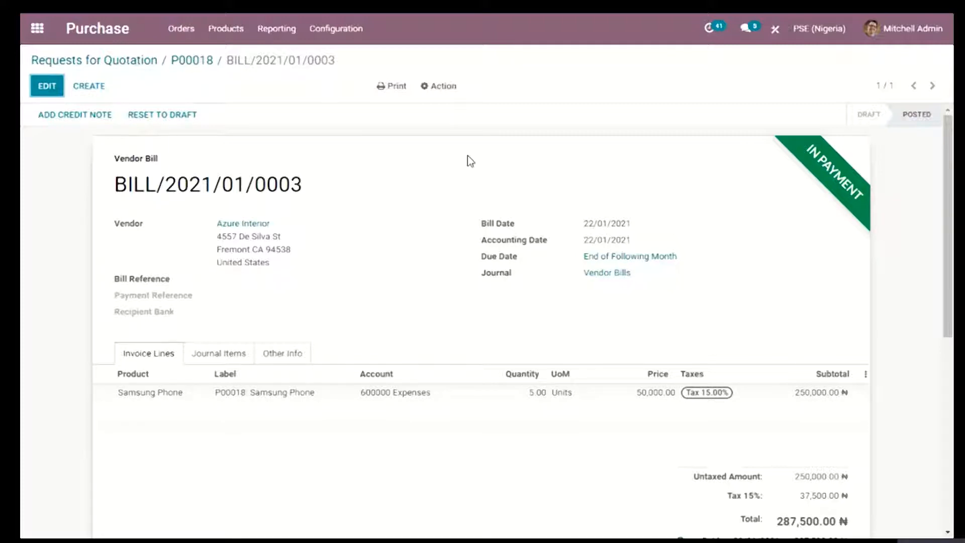
# Return to the requests for quotation list and compare its order statuses with the purchase orders list
pyautogui.click(204, 61)
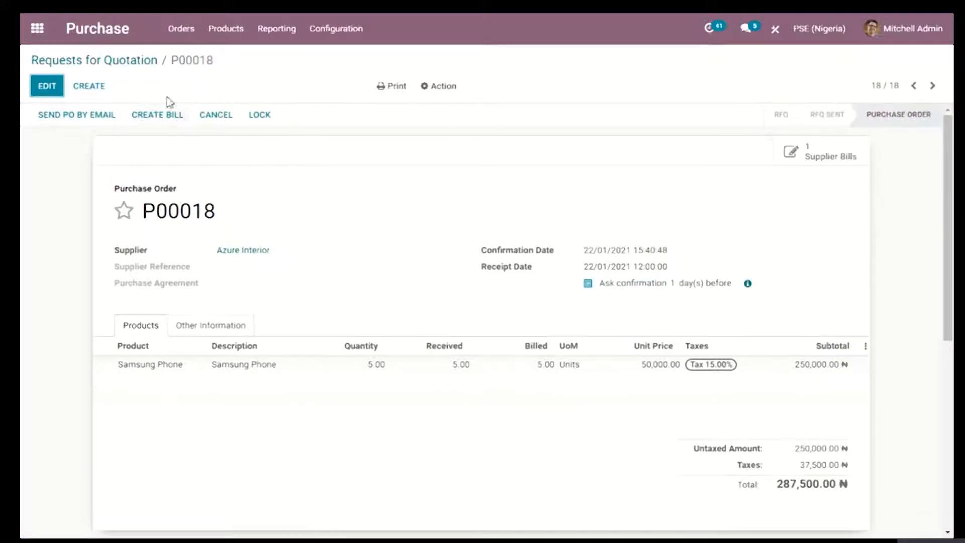
pyautogui.click(128, 43)
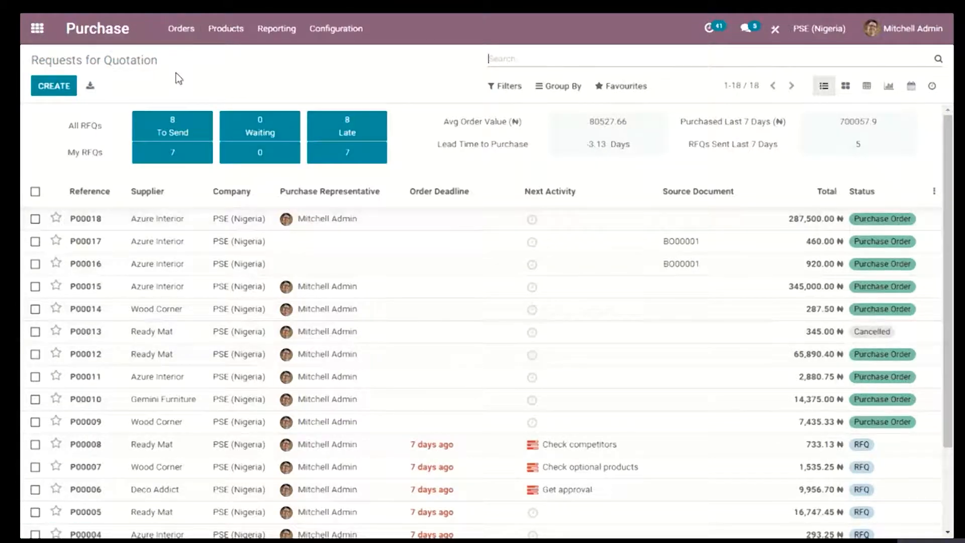
pyautogui.click(181, 29)
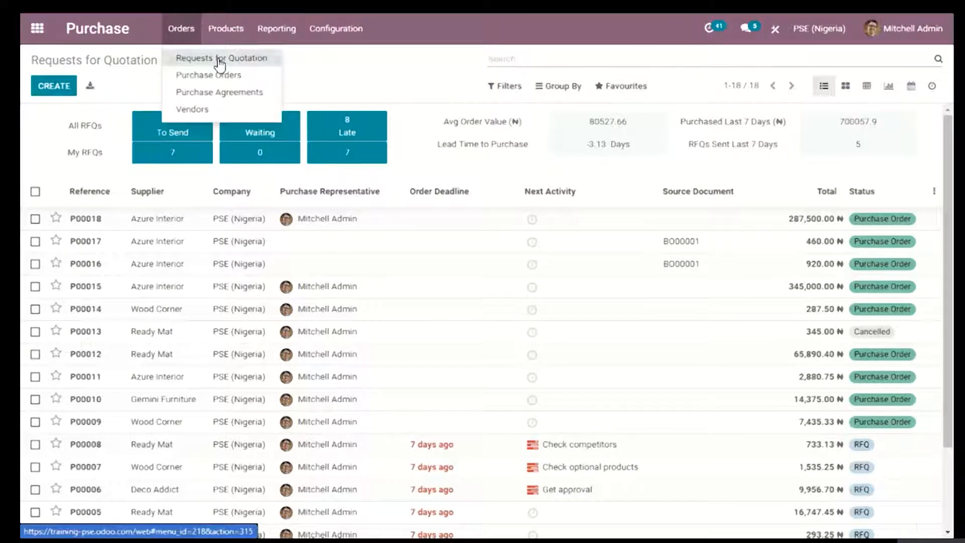
pyautogui.click(219, 60)
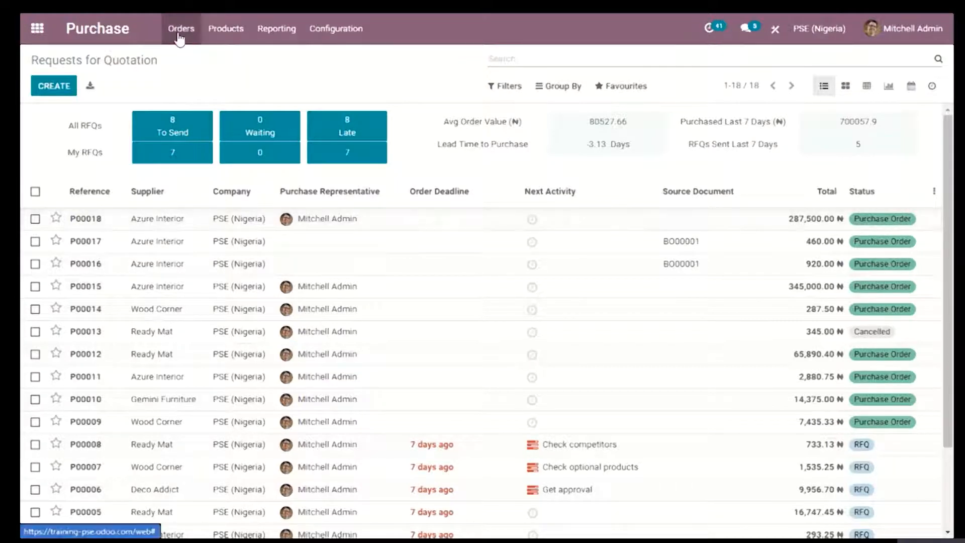
pyautogui.click(179, 35)
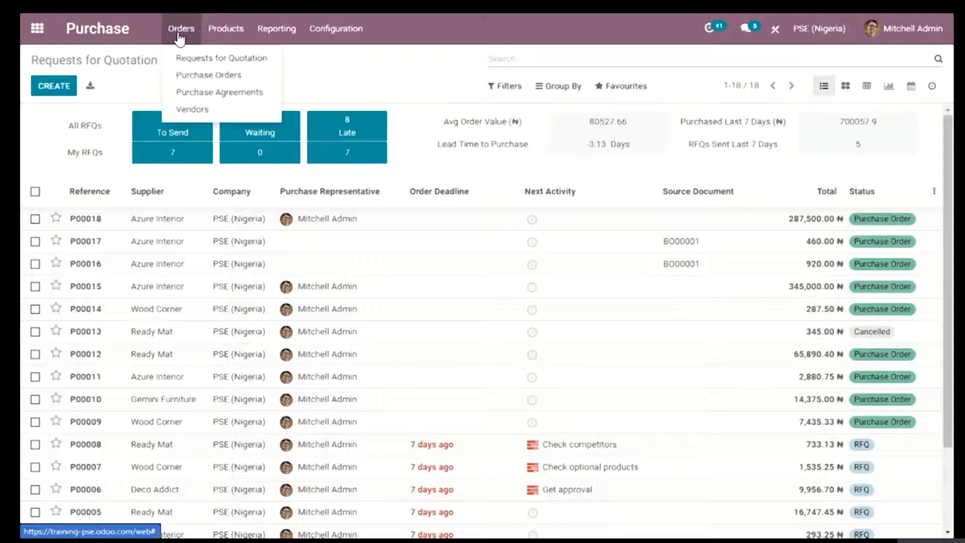
pyautogui.click(224, 76)
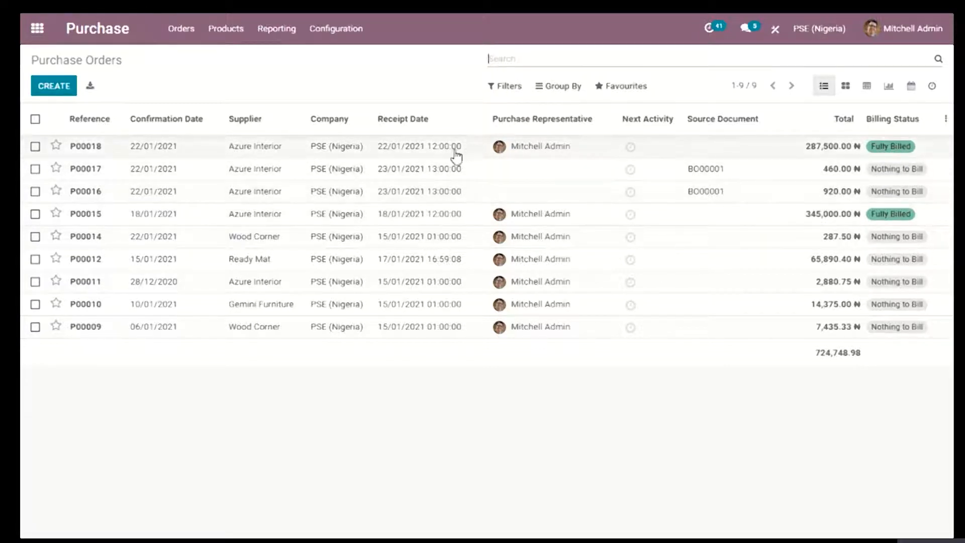
pyautogui.click(182, 29)
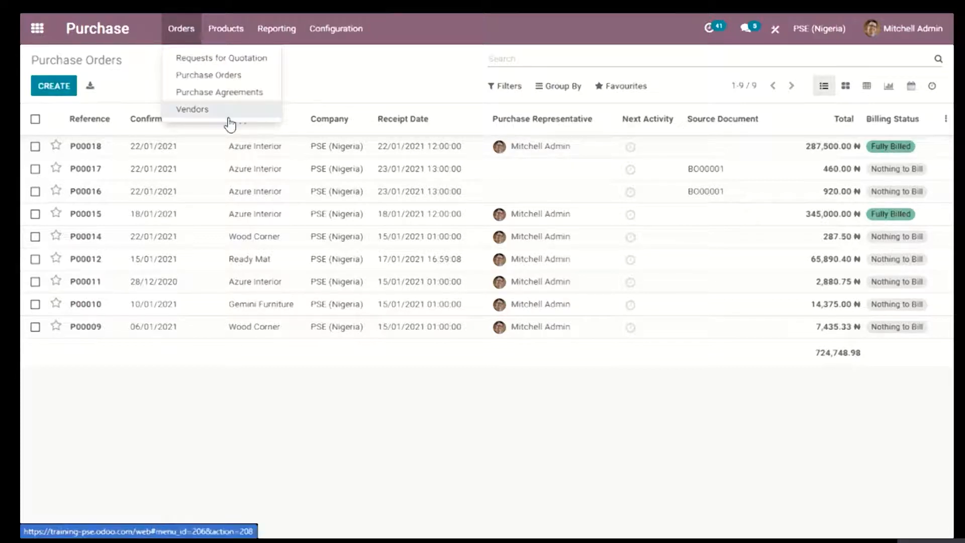
pyautogui.click(246, 80)
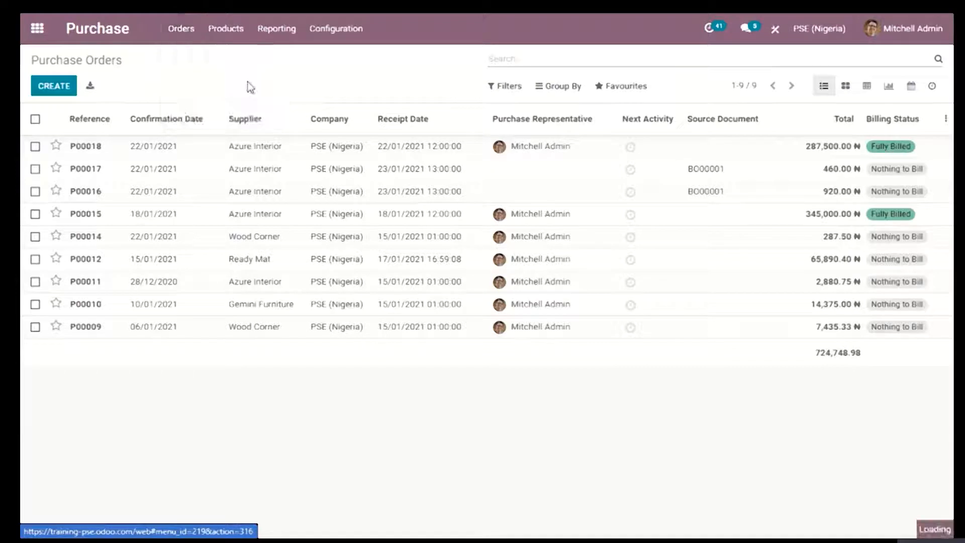
# Create a new purchase agreement, keeping Call for Tender as its agreement type
pyautogui.click(185, 32)
pyautogui.click(219, 92)
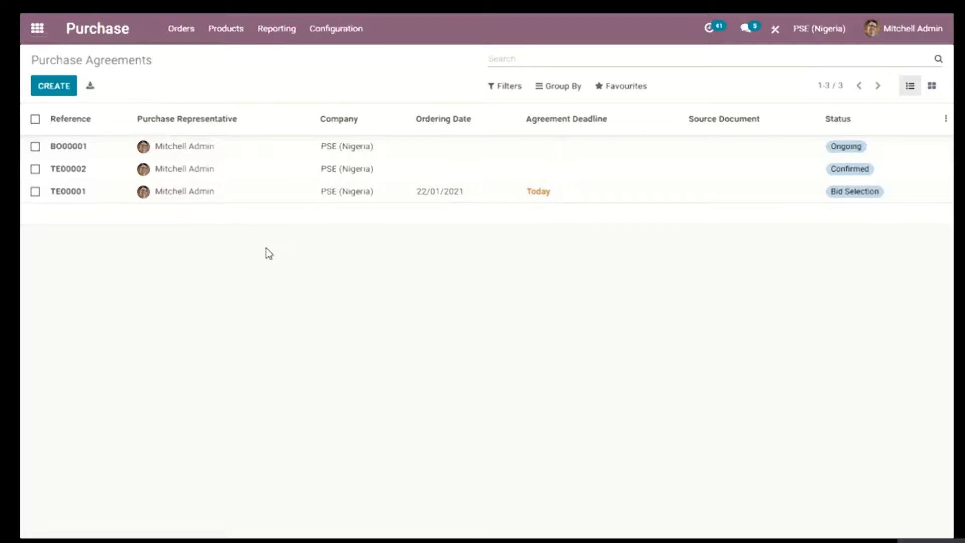
pyautogui.click(66, 91)
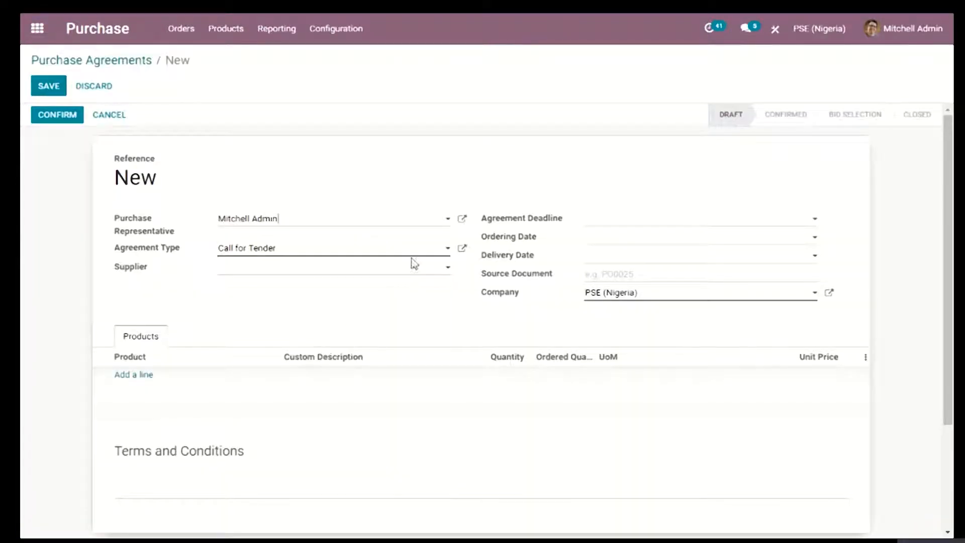
pyautogui.click(442, 252)
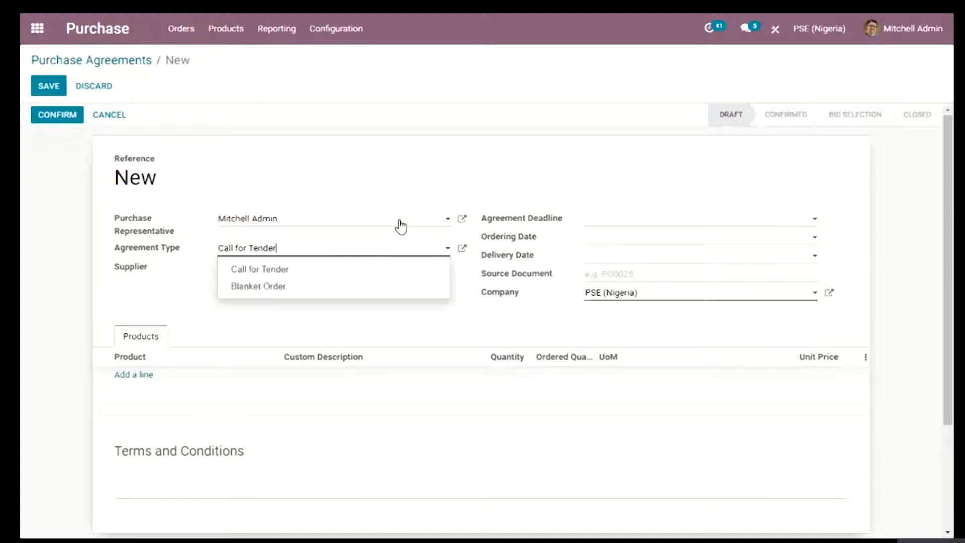
pyautogui.click(402, 200)
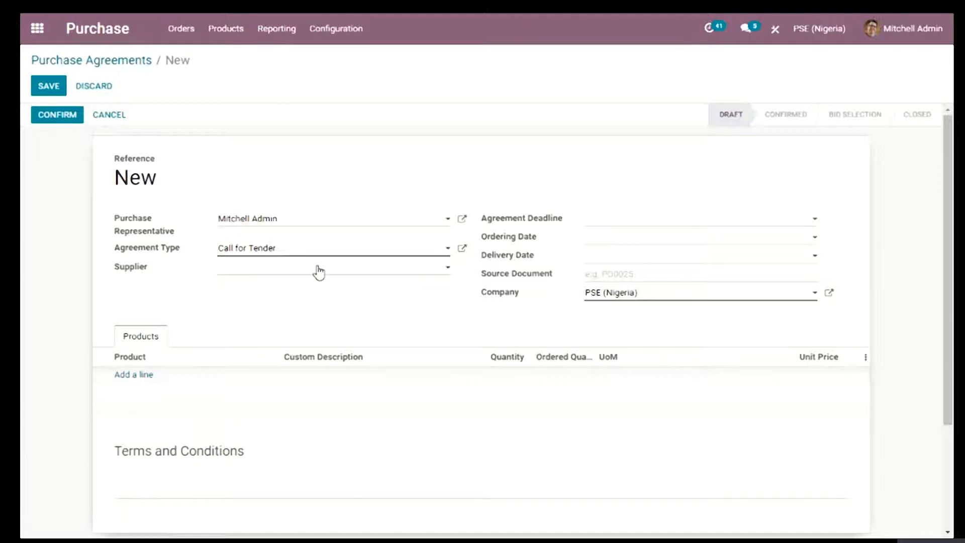
# Add a [E-COM07] Large Cabinet line with quantity 10 to the purchase agreement and confirm the agreement
pyautogui.click(146, 376)
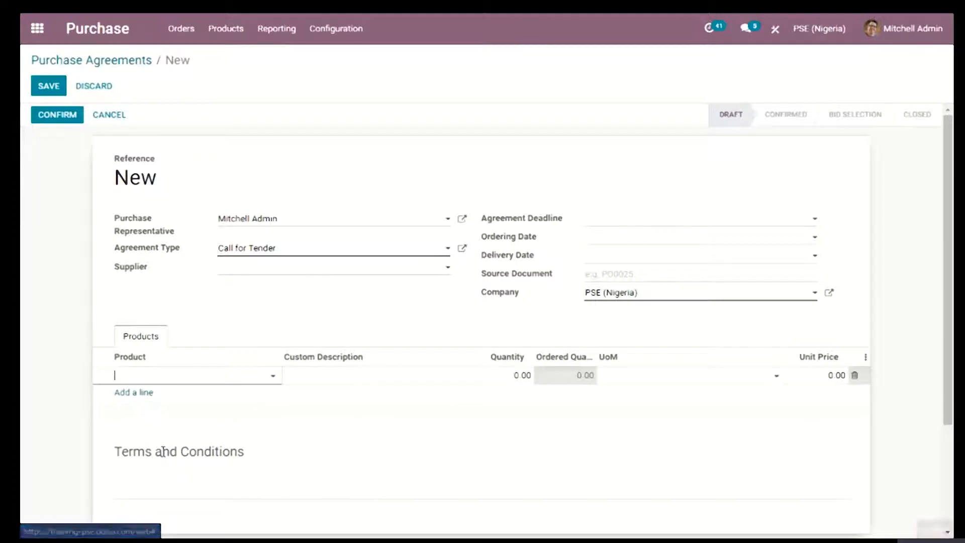
pyautogui.click(272, 376)
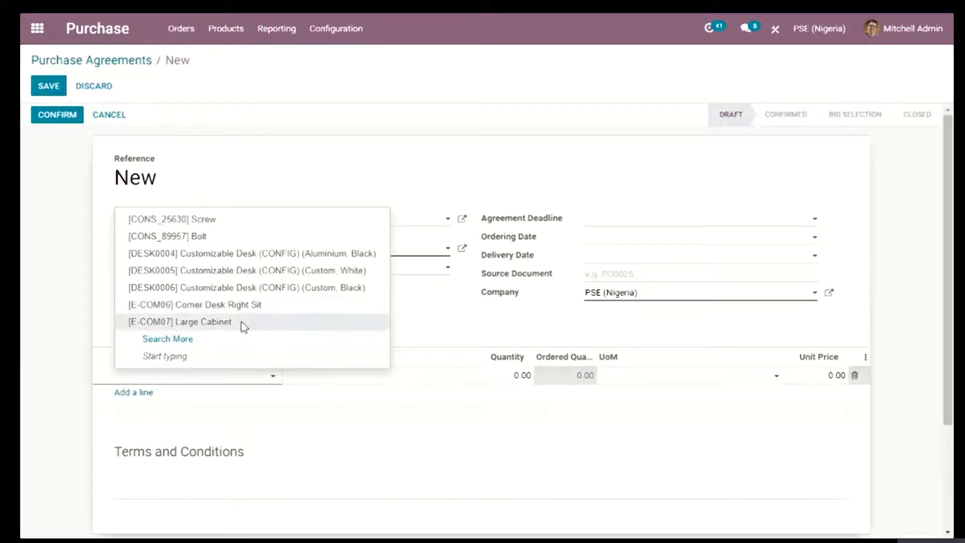
pyautogui.click(243, 323)
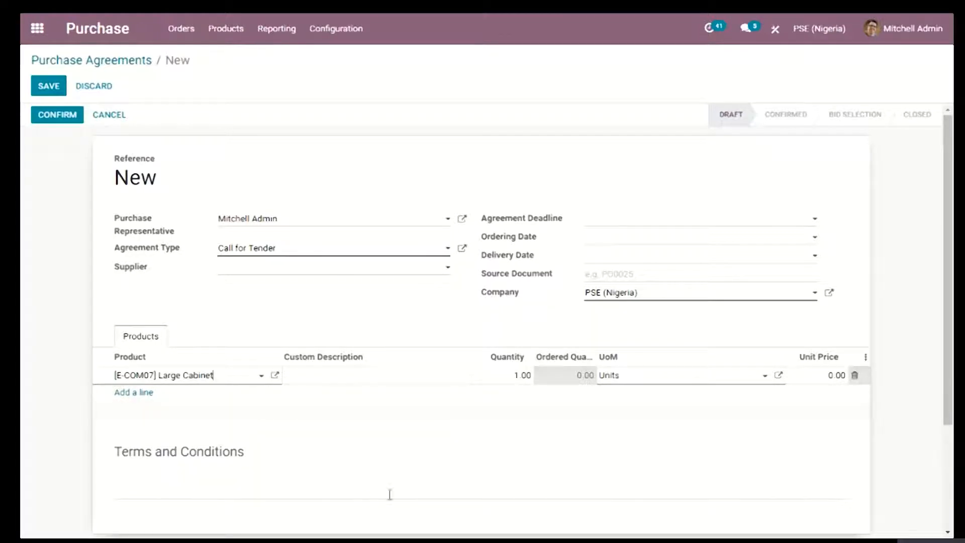
pyautogui.click(523, 376)
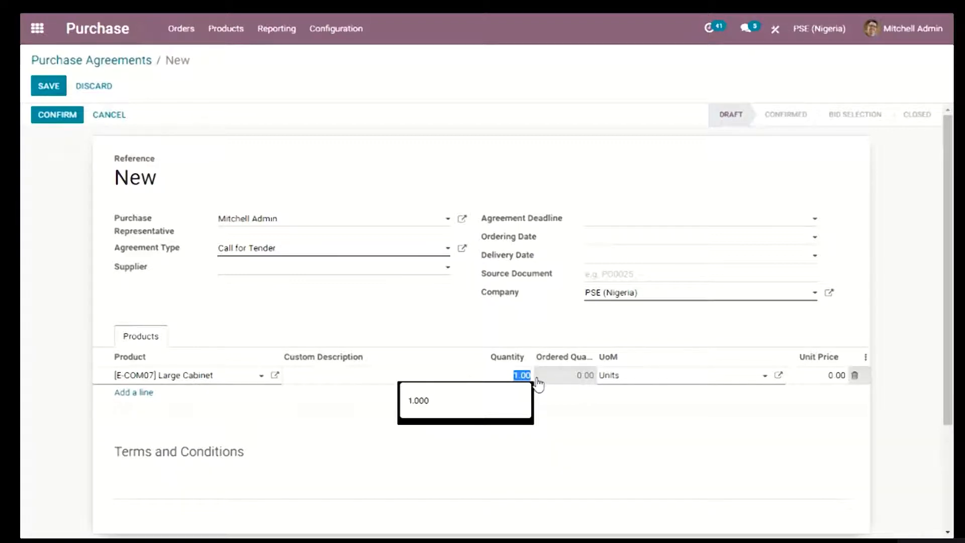
pyautogui.write('10')
pyautogui.click(570, 469)
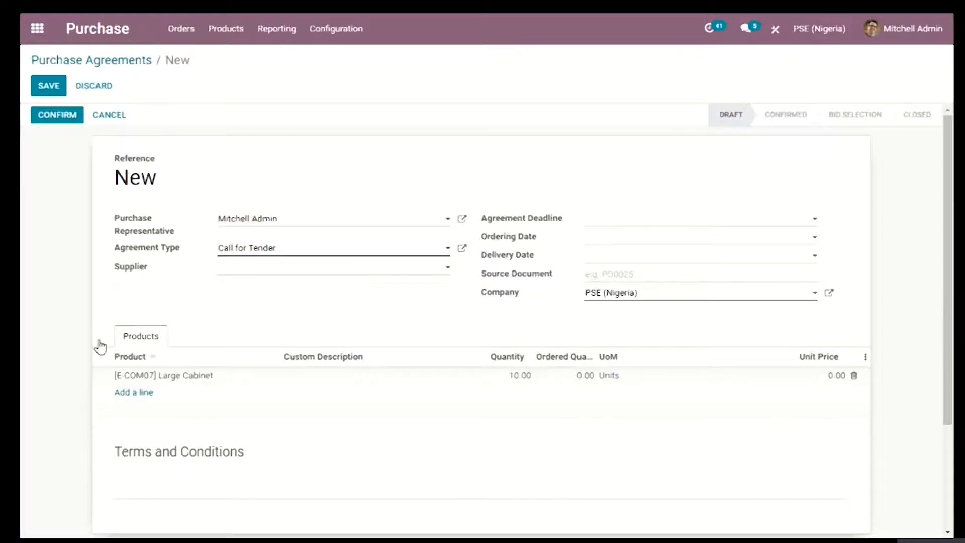
pyautogui.click(63, 119)
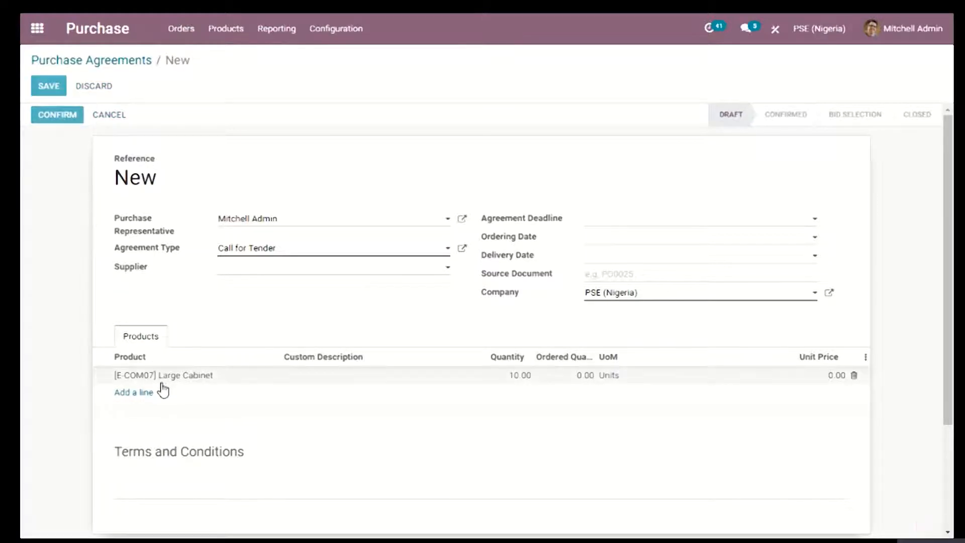
pyautogui.click(51, 88)
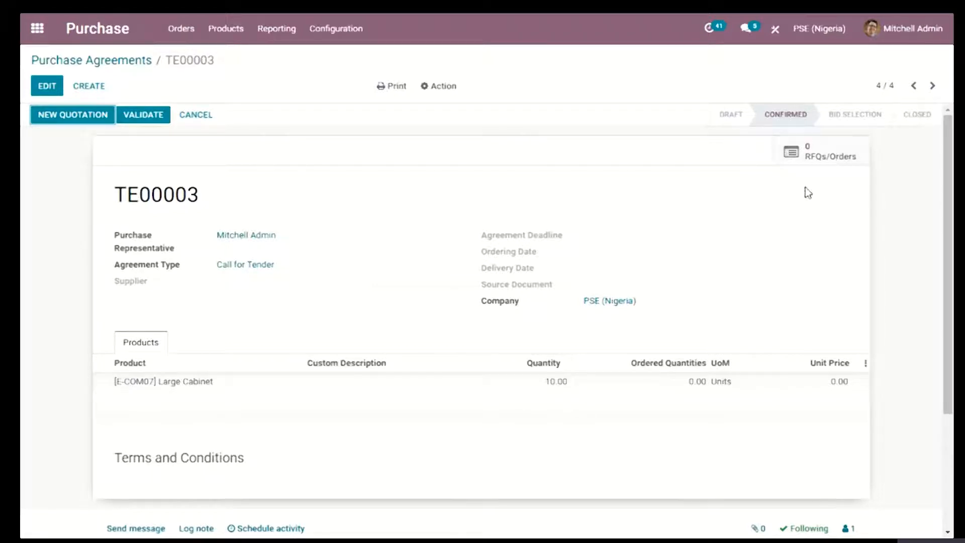
# Create a request for quotation from the agreement's RFQs/Orders and set its supplier to Azure Interior
pyautogui.click(822, 160)
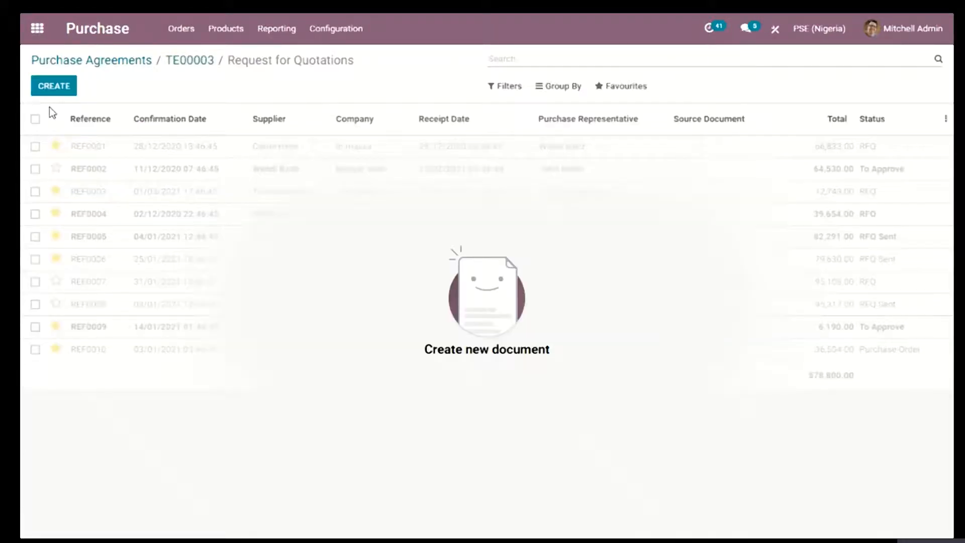
pyautogui.click(54, 86)
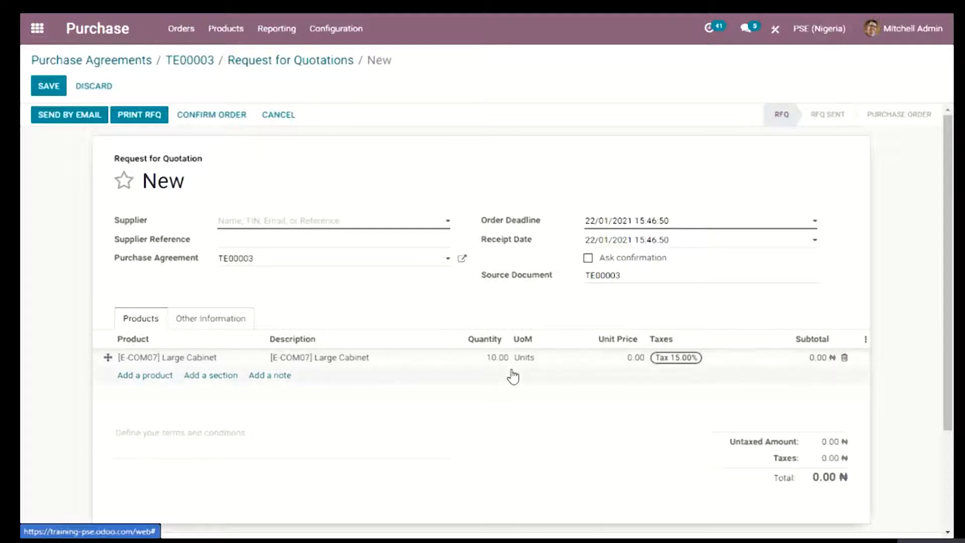
pyautogui.click(374, 226)
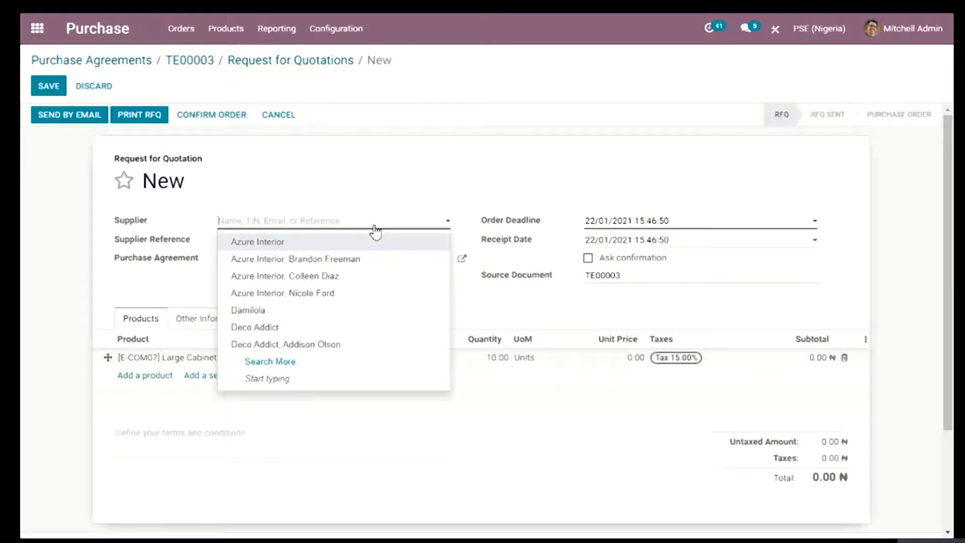
pyautogui.click(369, 244)
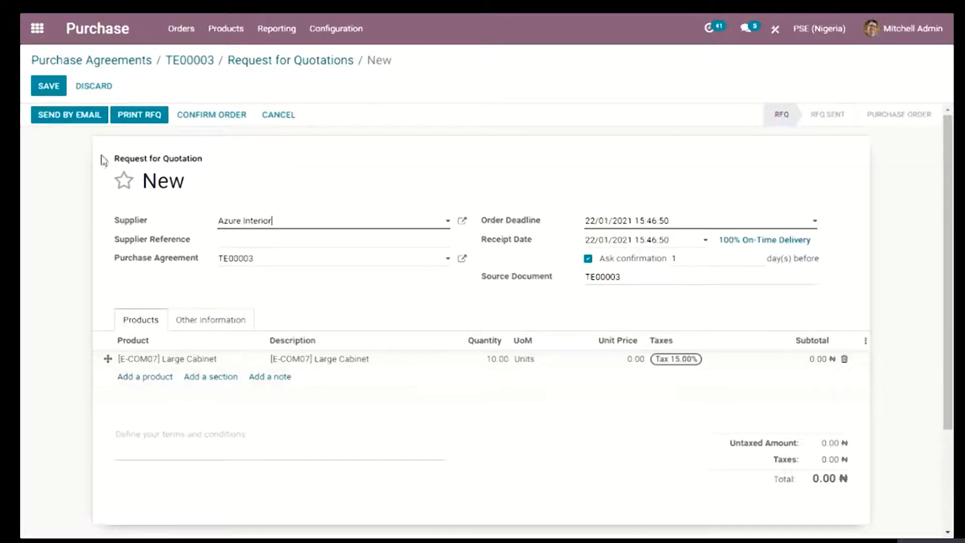
# Email the request for quotation to Azure Interior with "Thanks" added below the closing, and save the request
pyautogui.click(90, 123)
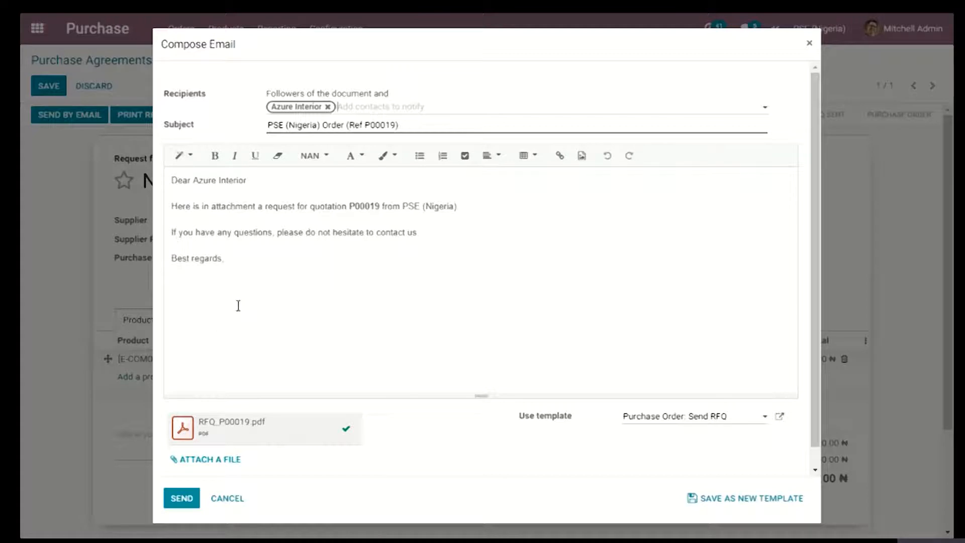
pyautogui.click(380, 262)
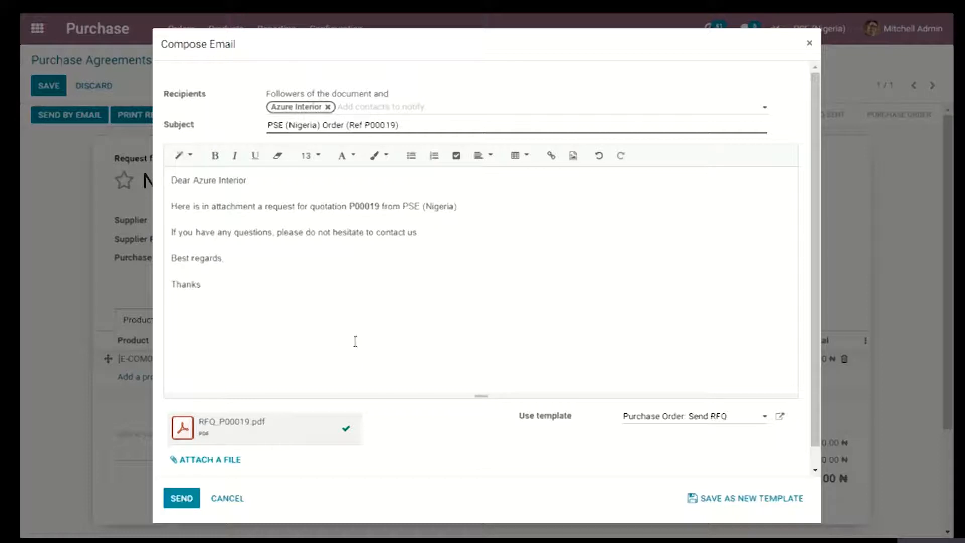
pyautogui.scroll(-1, 355, 341)
pyautogui.scroll(1, 355, 342)
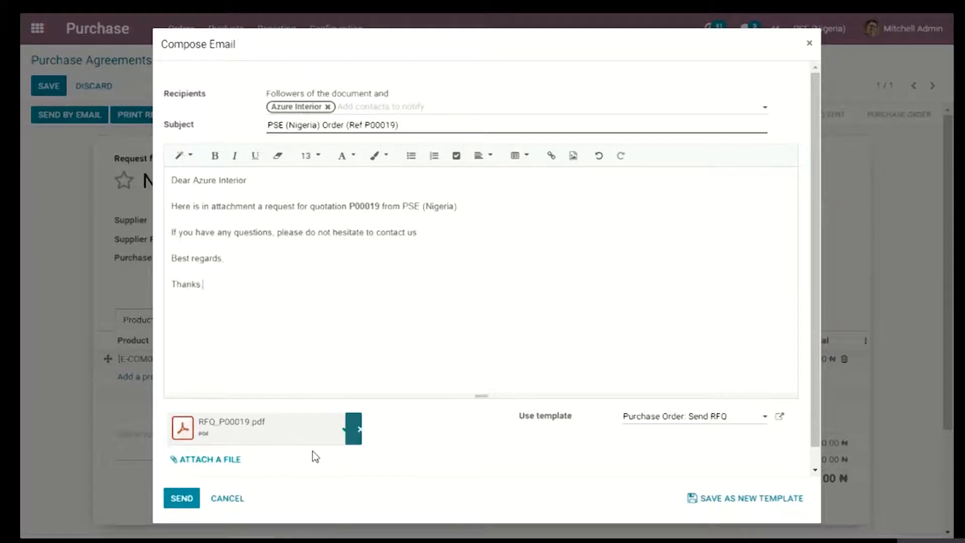
pyautogui.click(191, 499)
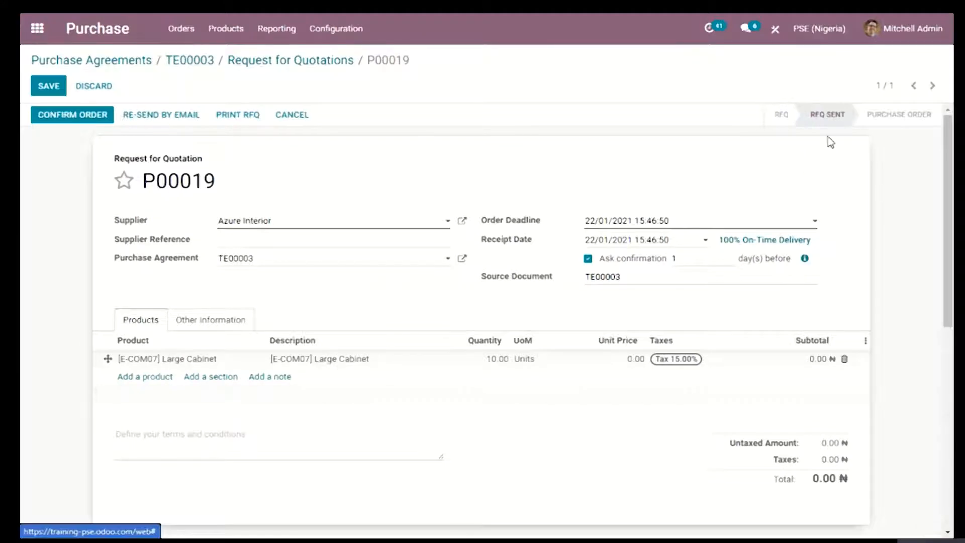
pyautogui.click(123, 180)
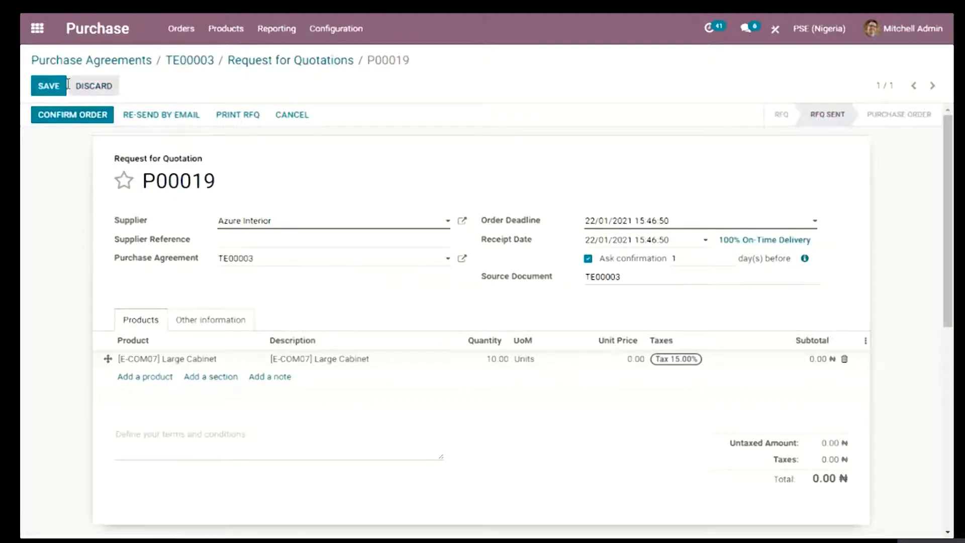
pyautogui.click(49, 87)
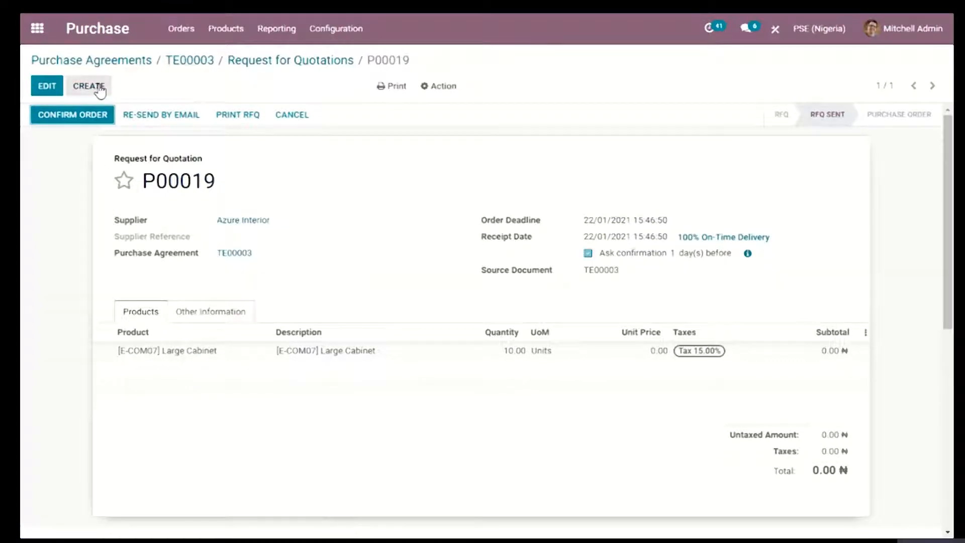
# Create a second request for quotation under the same purchase agreement with Deco Addict as its supplier
pyautogui.click(100, 90)
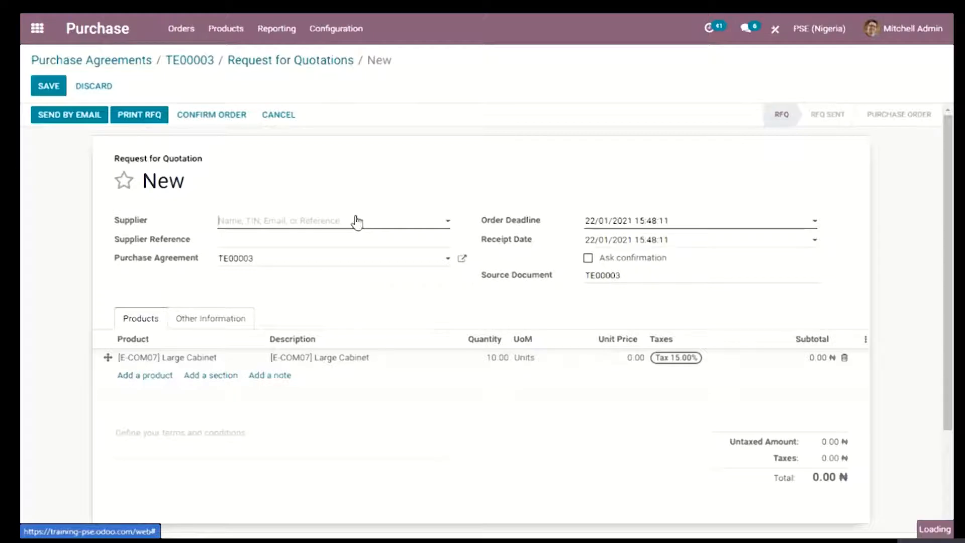
pyautogui.click(356, 221)
pyautogui.click(313, 327)
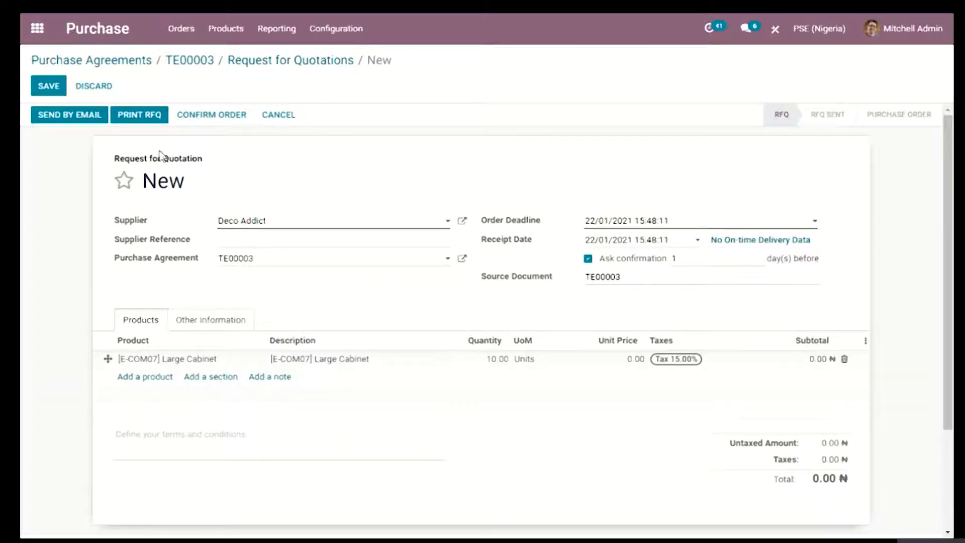
# Email the request for quotation to Deco Addict with "Thanks" added below the closing
pyautogui.click(64, 121)
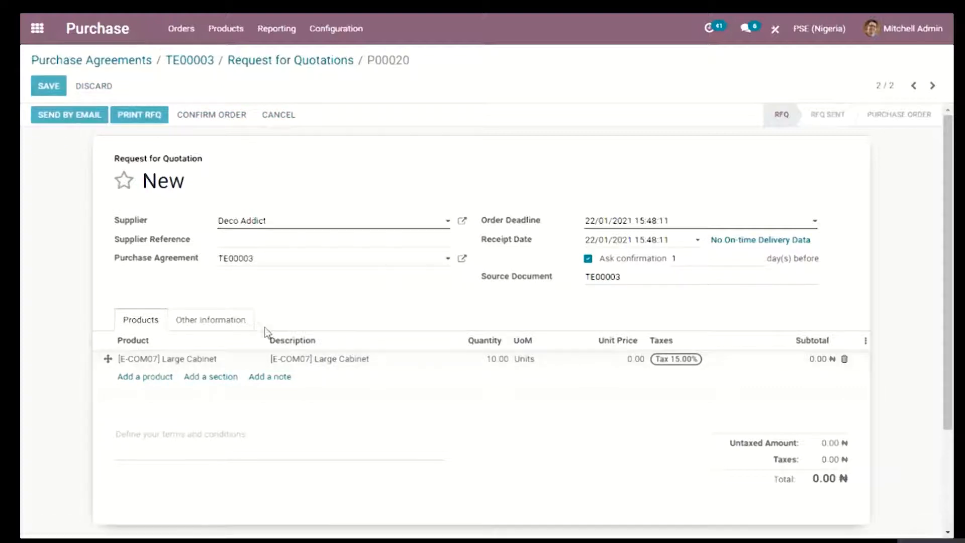
pyautogui.click(274, 362)
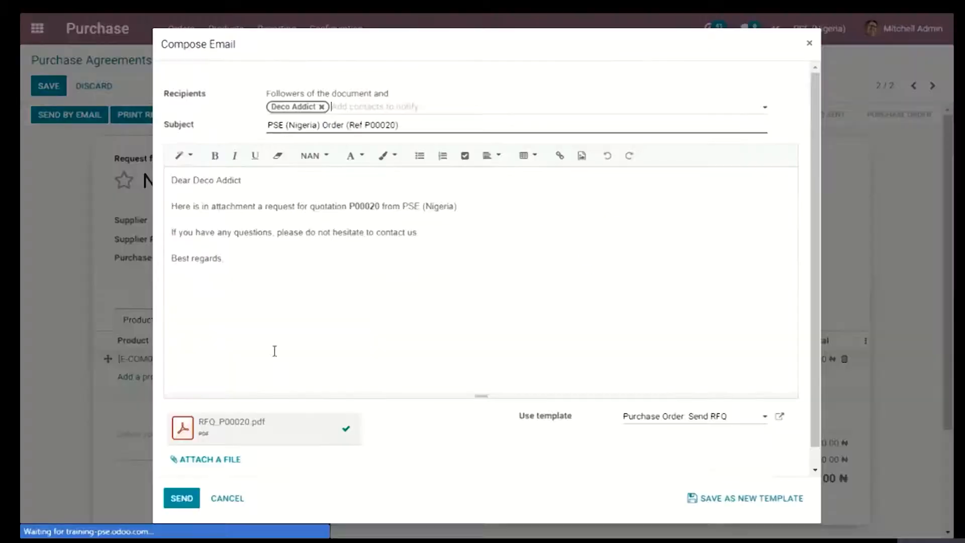
pyautogui.click(257, 260)
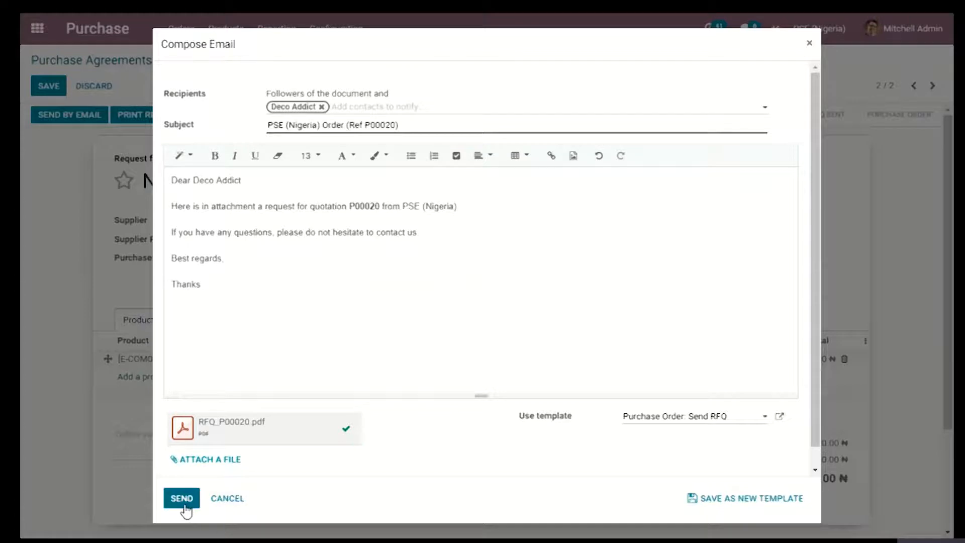
pyautogui.click(167, 498)
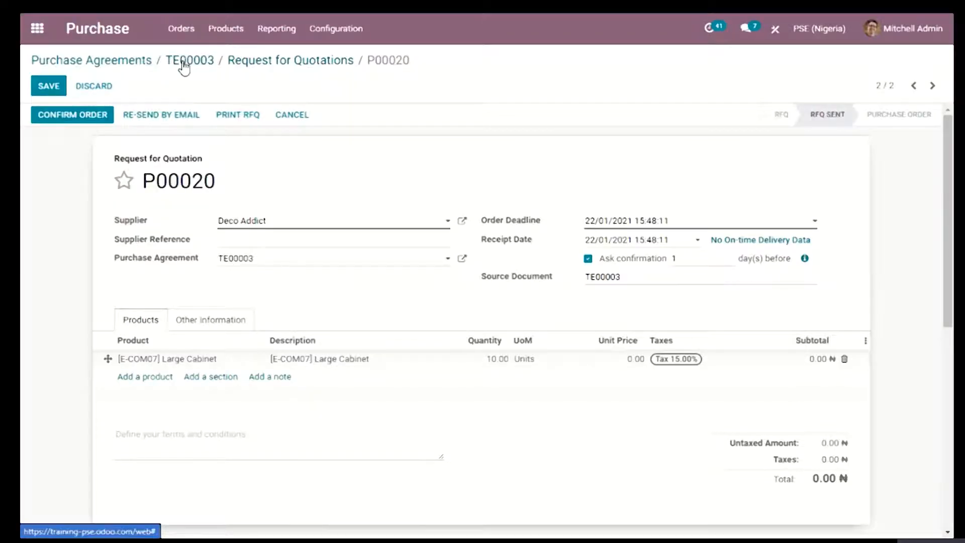
# Open the Deco Addict request from the agreement's RFQs/Orders, set the Large Cabinet unit price to 60,000, and save it
pyautogui.click(272, 63)
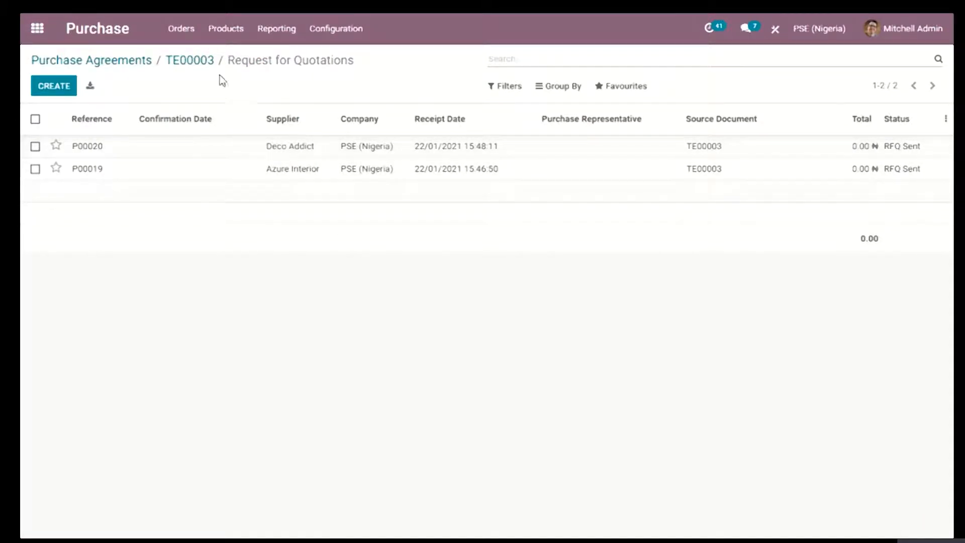
pyautogui.click(205, 66)
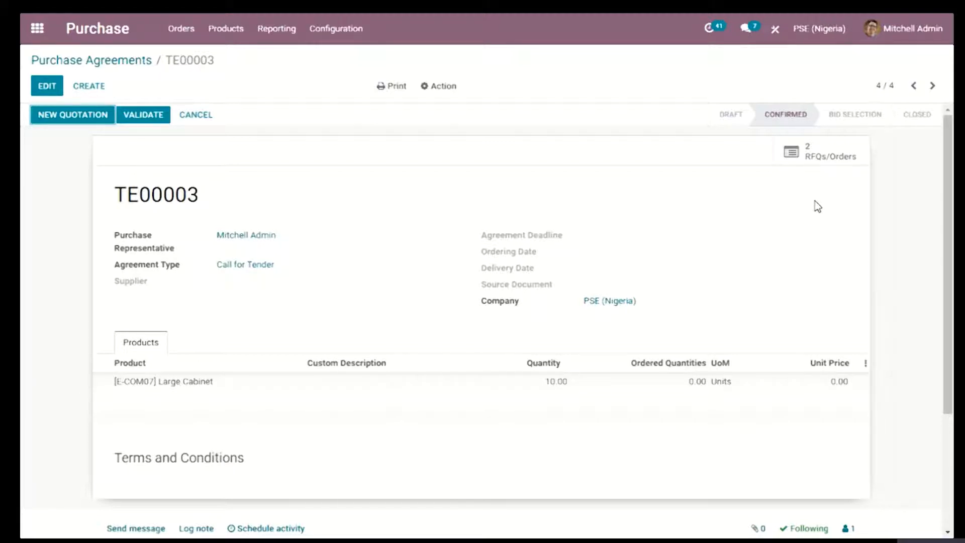
pyautogui.click(806, 163)
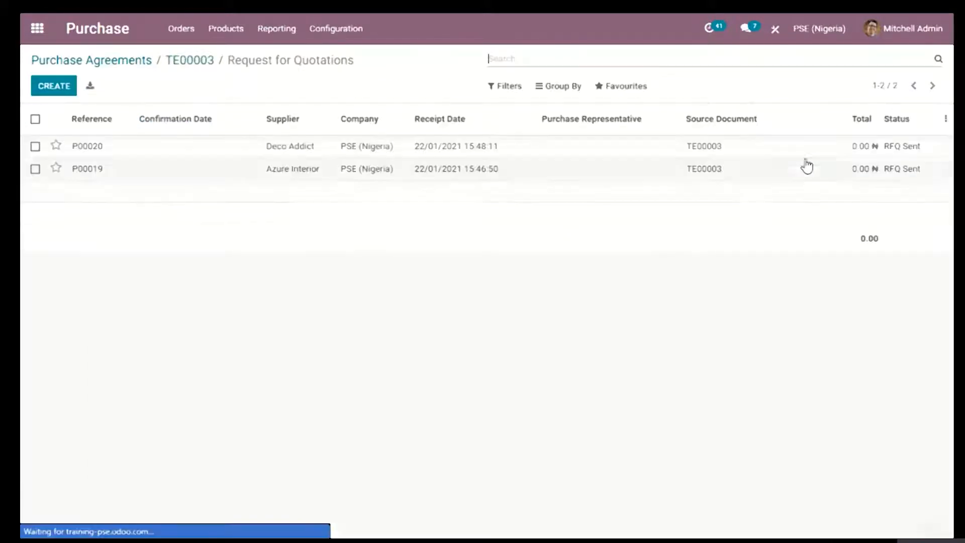
pyautogui.click(398, 149)
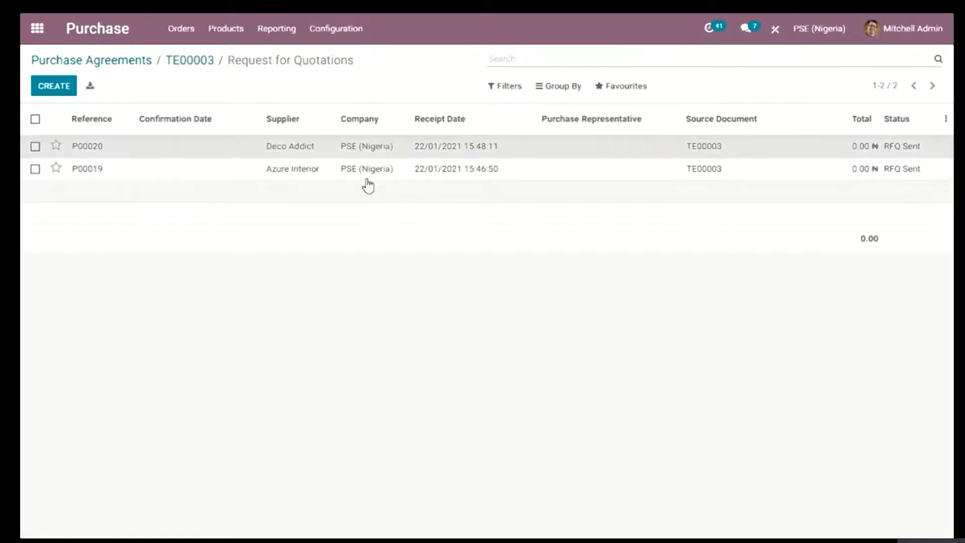
pyautogui.click(55, 90)
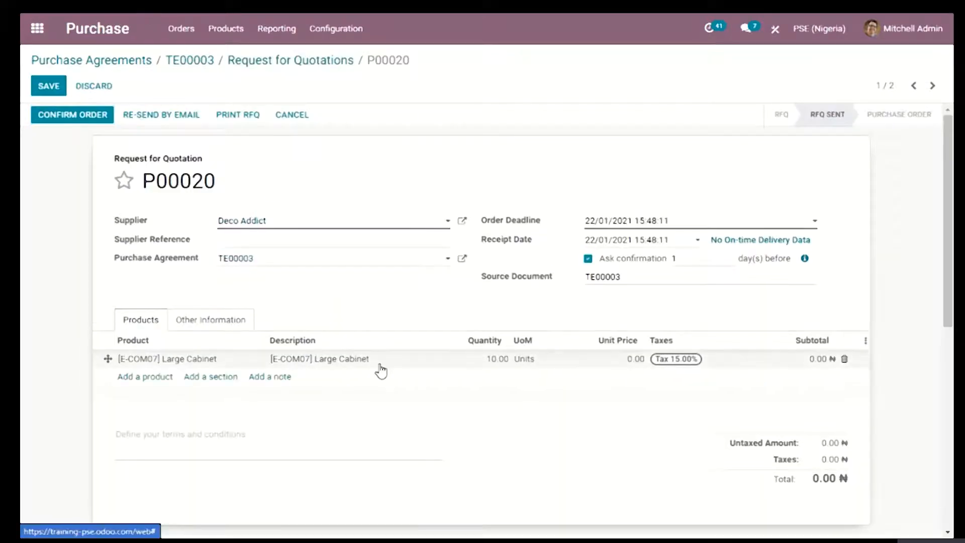
pyautogui.click(614, 361)
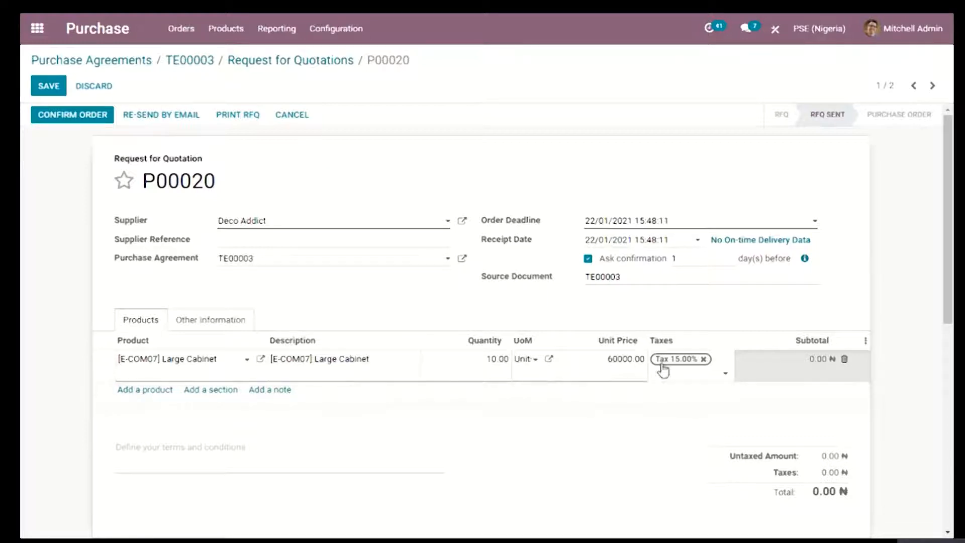
pyautogui.click(672, 323)
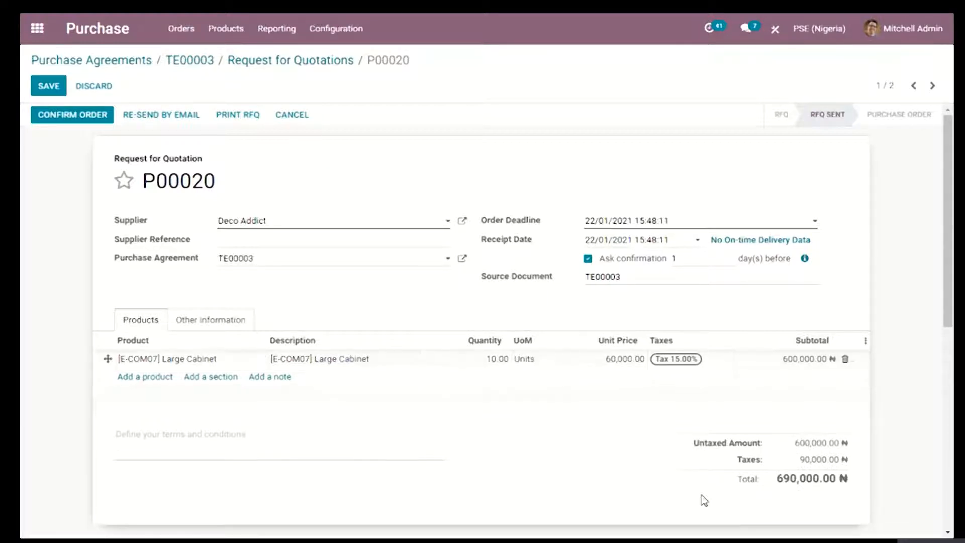
pyautogui.click(57, 90)
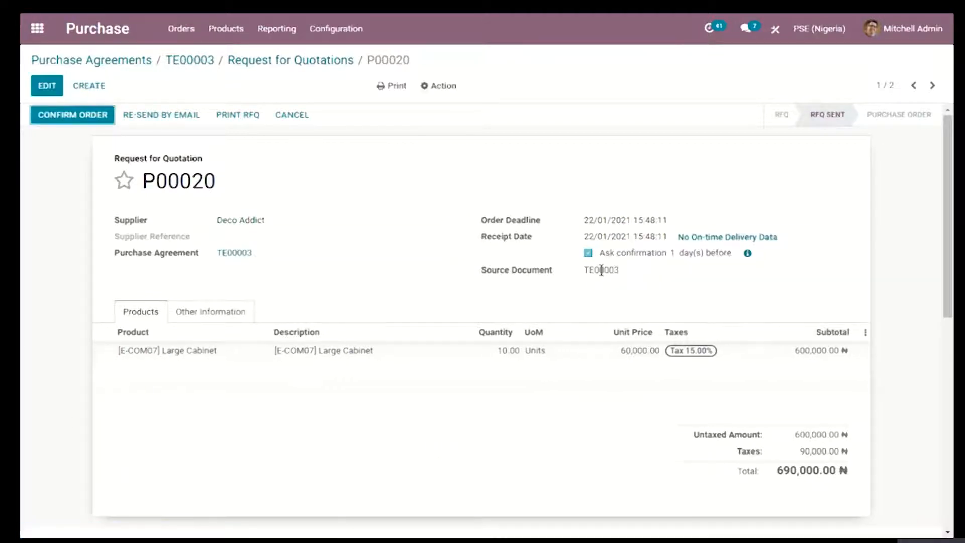
# Set the Large Cabinet unit price to 63,000 on the Azure Interior request for quotation and save it
pyautogui.click(935, 89)
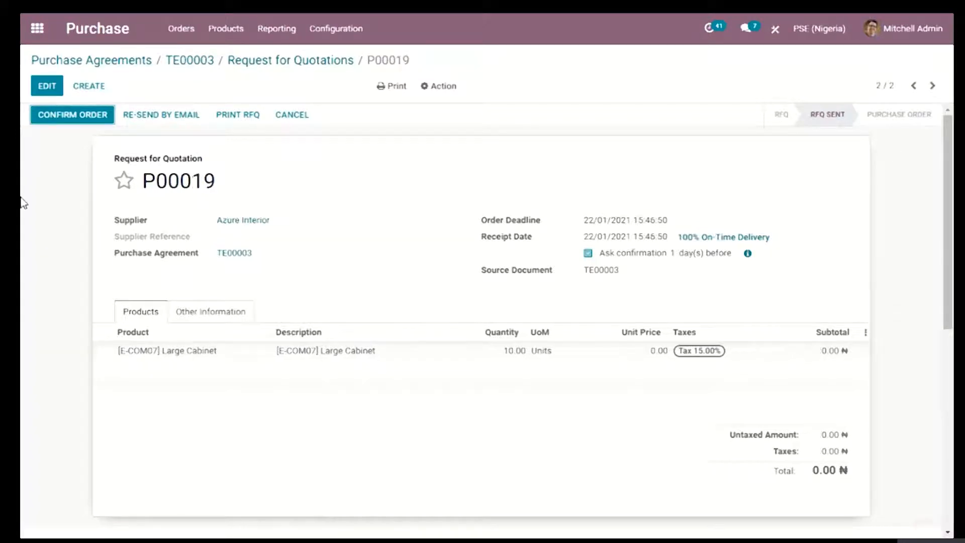
pyautogui.click(47, 86)
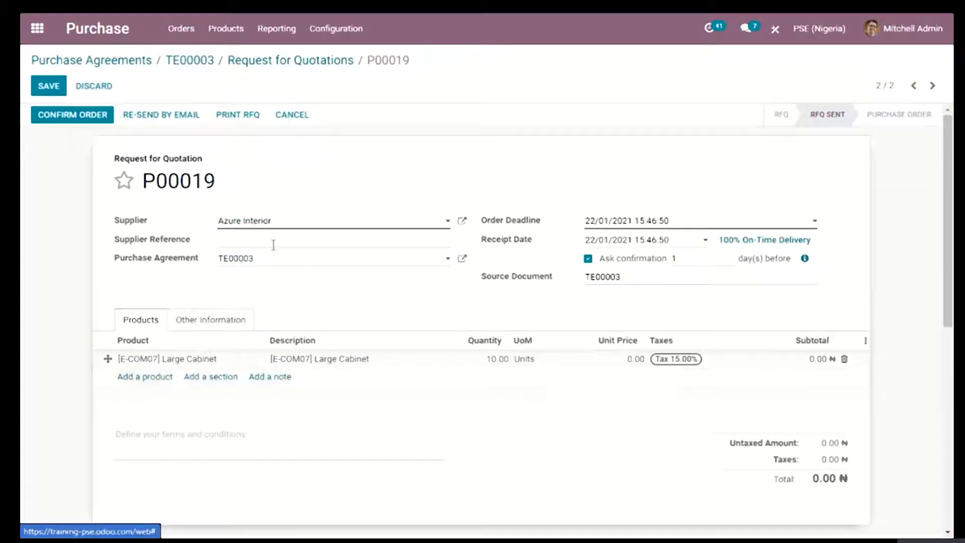
pyautogui.click(578, 361)
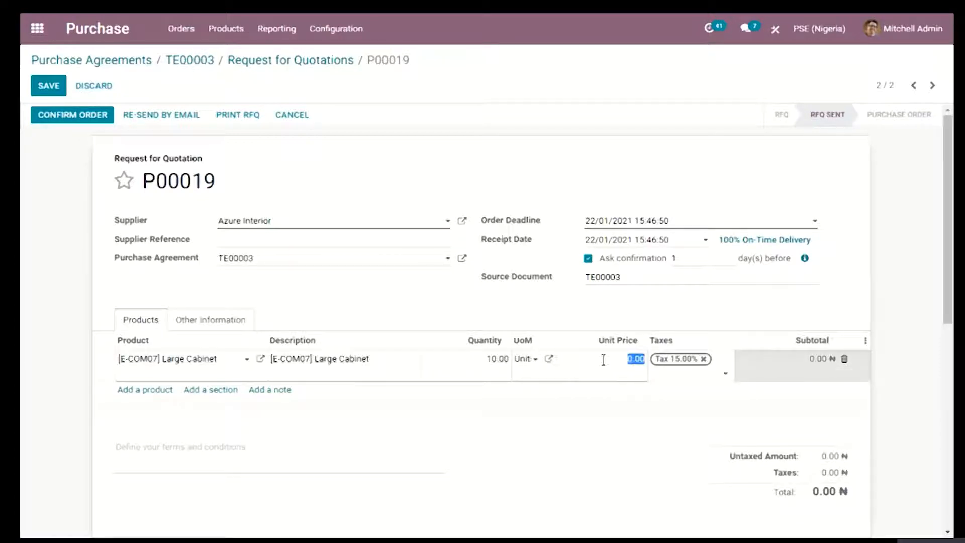
pyautogui.write('63000')
pyautogui.click(51, 86)
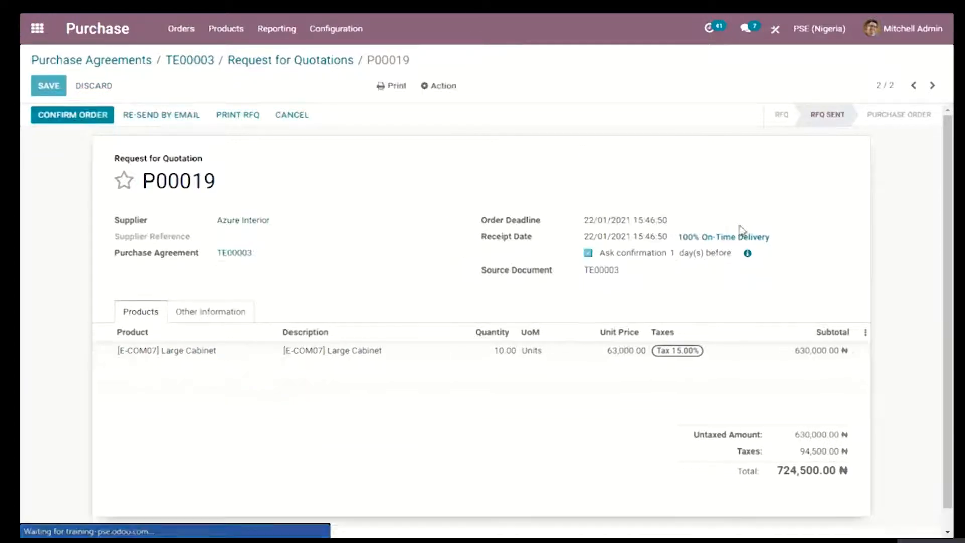
# Compare the totals in the agreement's quotation list and confirm the Deco Addict request as a purchase order
pyautogui.click(309, 65)
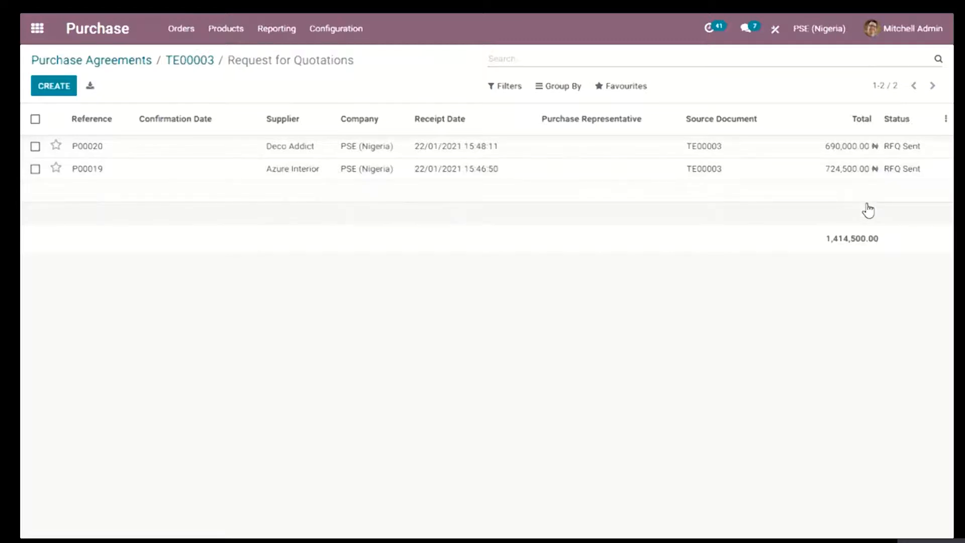
pyautogui.click(863, 151)
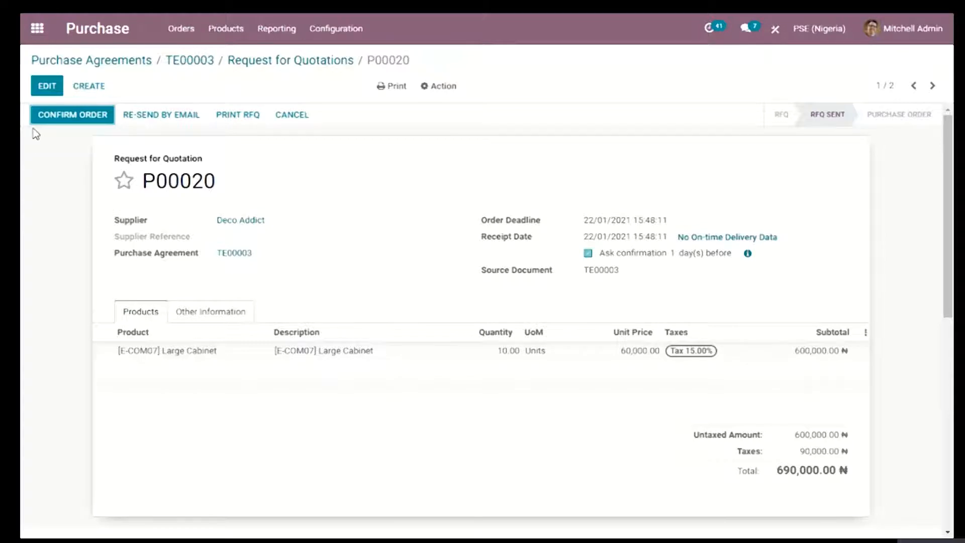
pyautogui.click(58, 116)
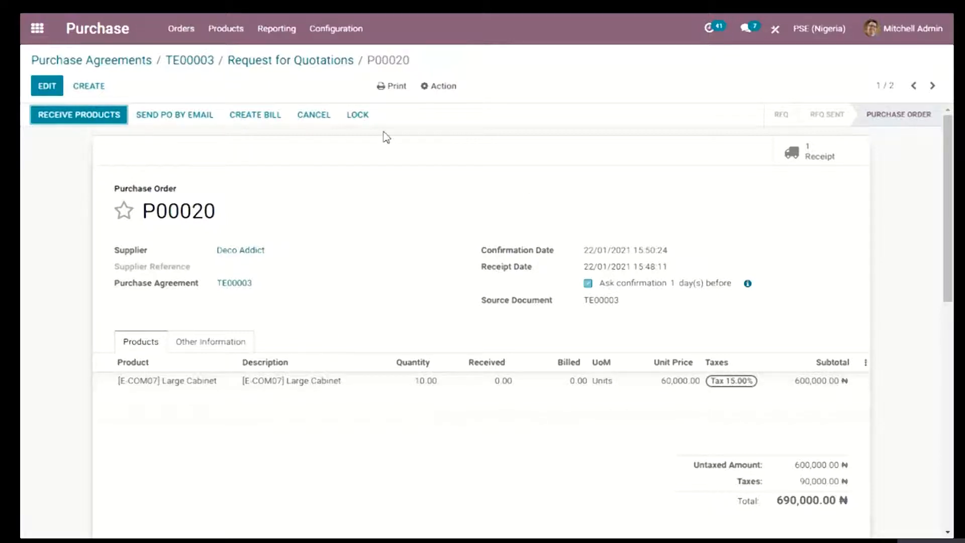
# Open the Azure Interior request for quotation from the agreement's quotation list and cancel it
pyautogui.click(329, 68)
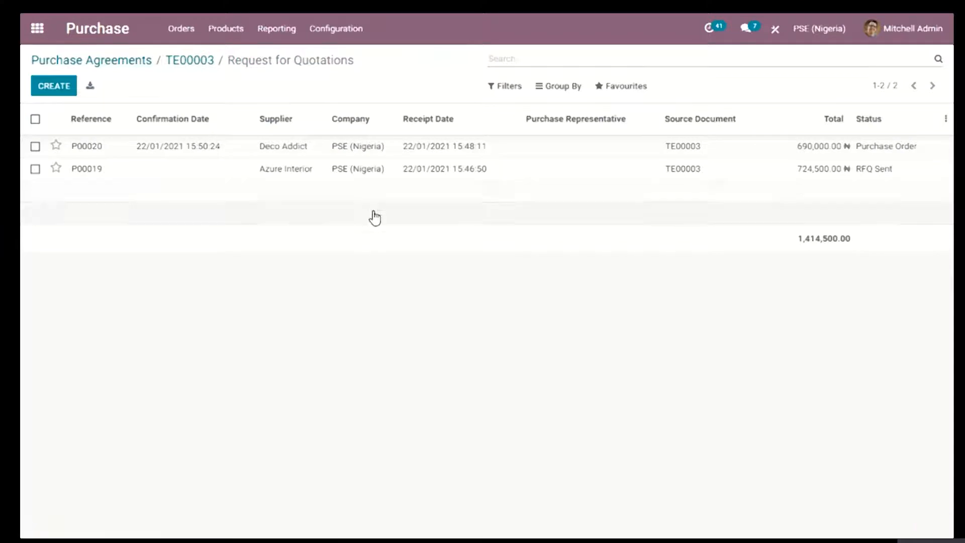
pyautogui.click(792, 176)
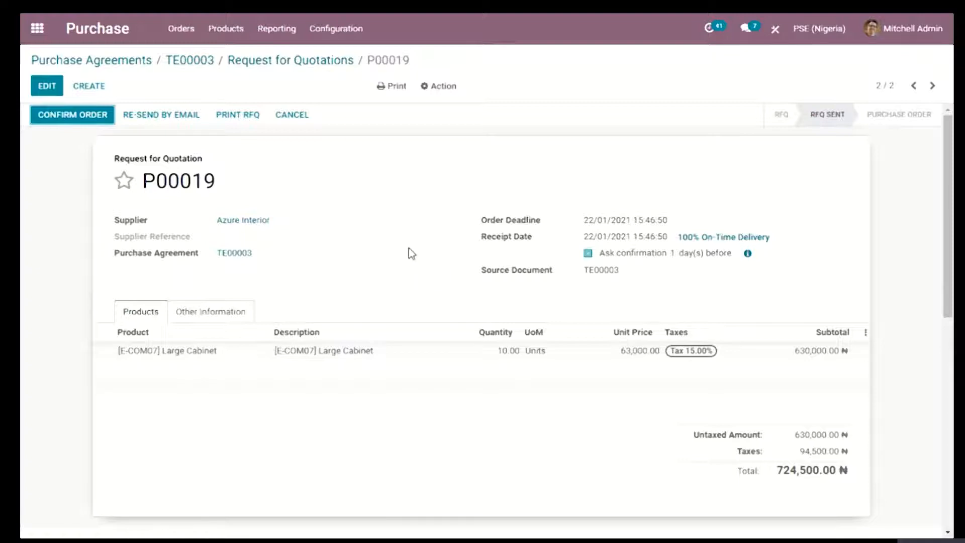
pyautogui.click(299, 120)
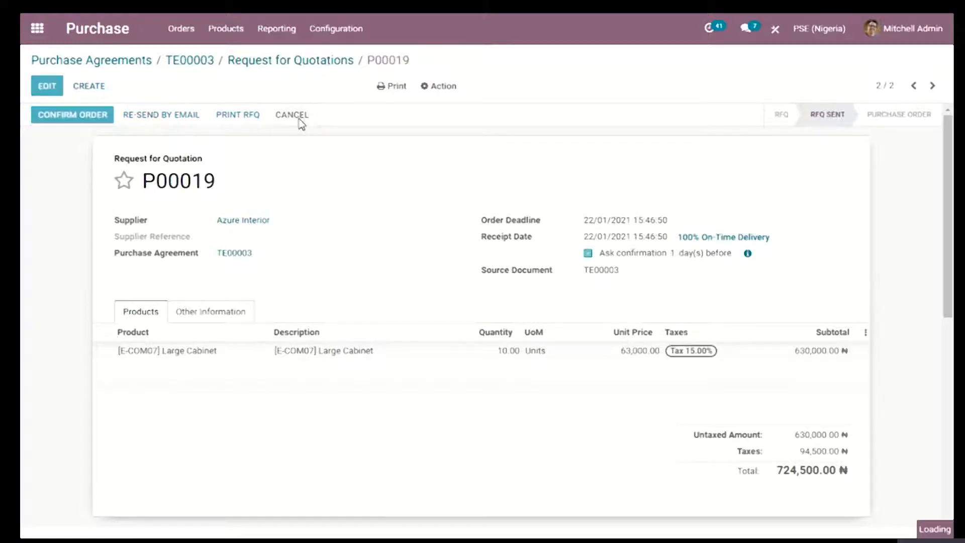
# Open the product receipt of the Deco Addict purchase order and decline the immediate transfer of all quantities
pyautogui.click(328, 62)
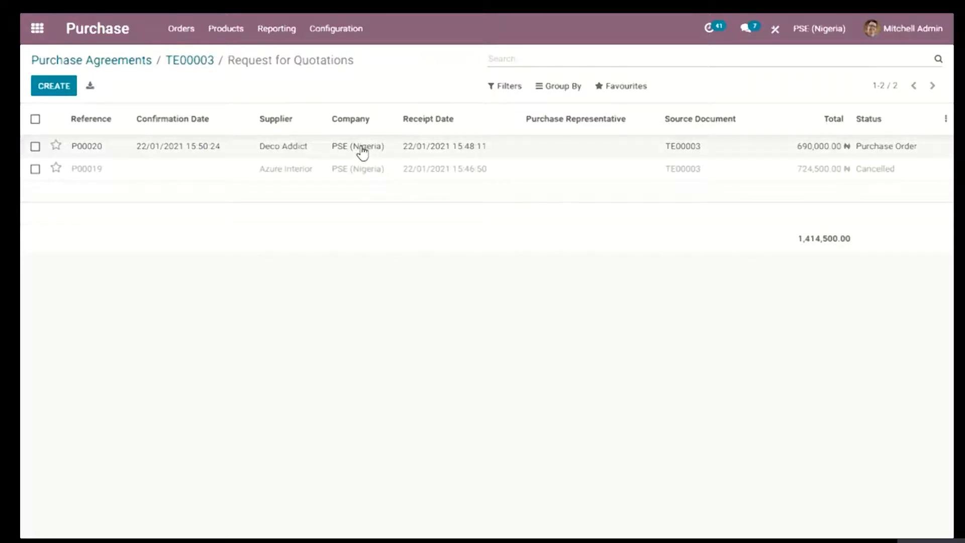
pyautogui.click(431, 151)
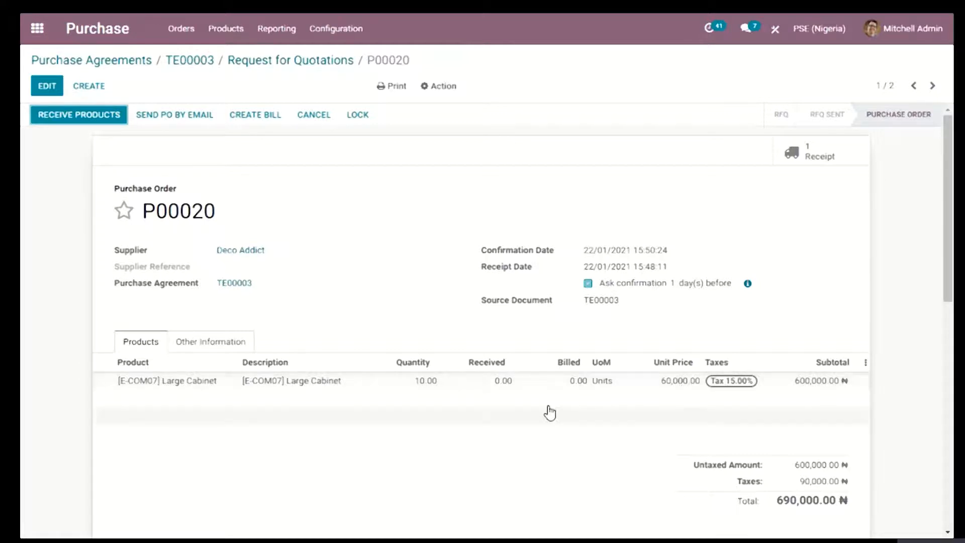
pyautogui.click(115, 123)
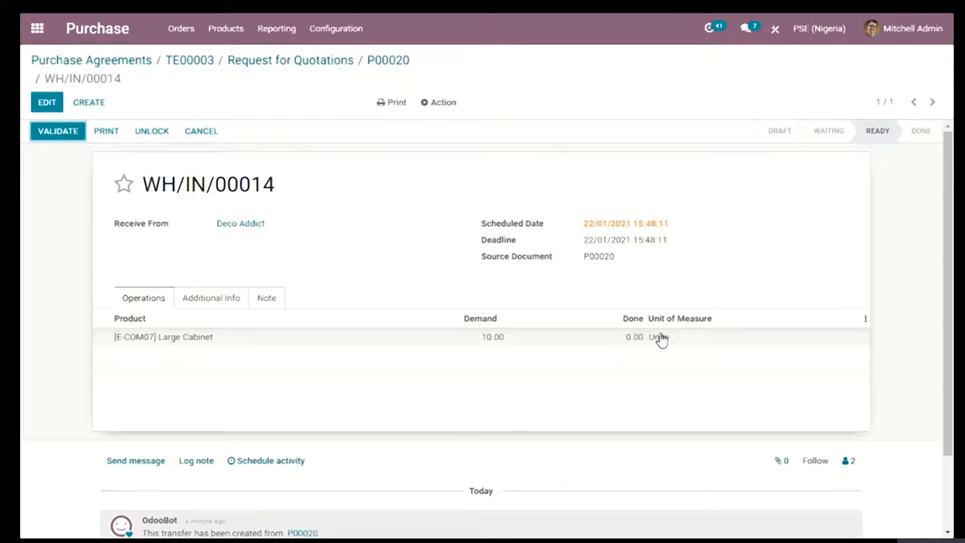
pyautogui.click(65, 132)
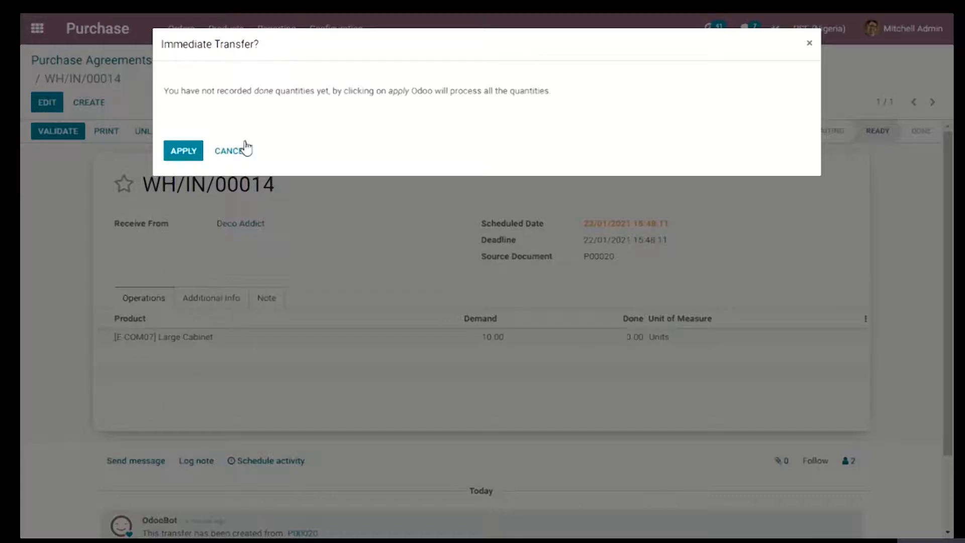
pyautogui.click(236, 152)
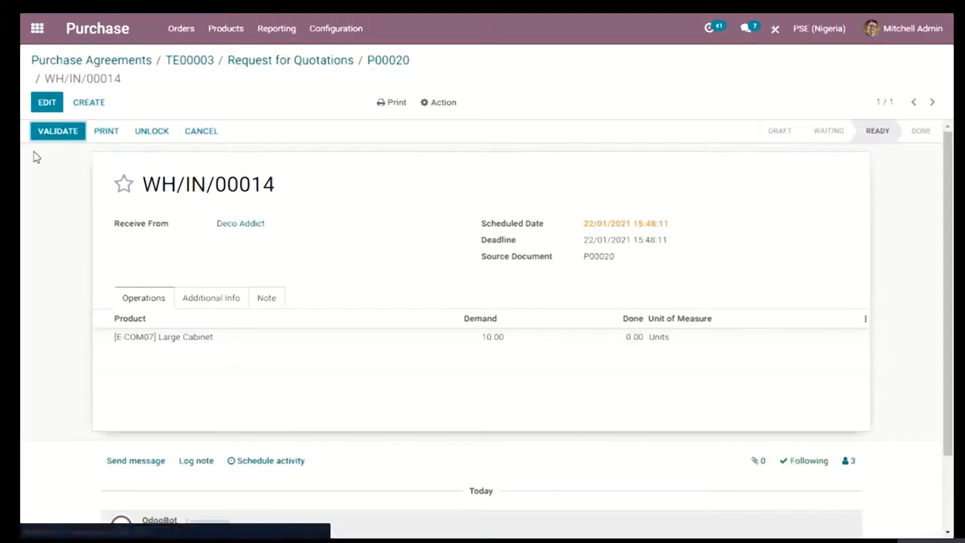
# Set the Large Cabinet done quantity to 6 on the Deco Addict receipt and validate it without a backorder
pyautogui.click(46, 102)
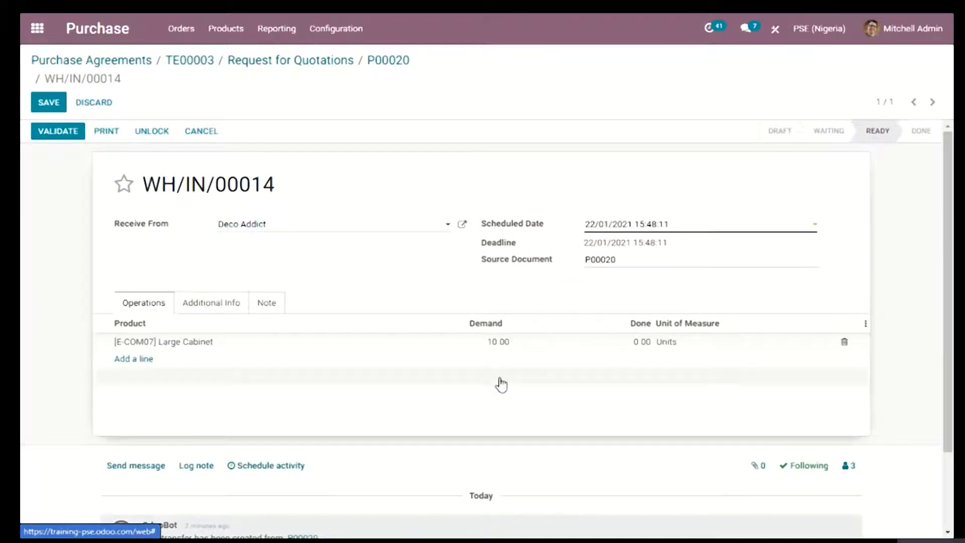
pyautogui.click(657, 344)
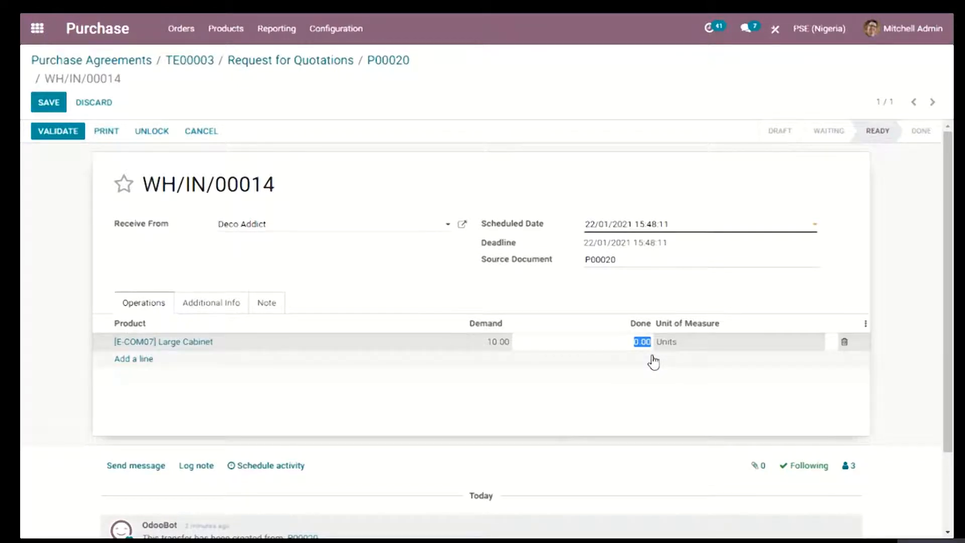
pyautogui.write('6')
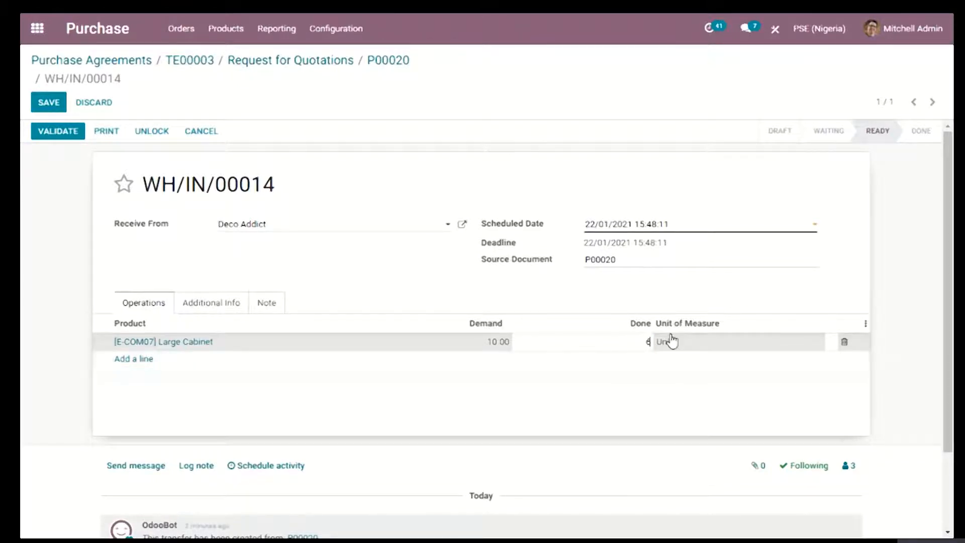
pyautogui.click(716, 286)
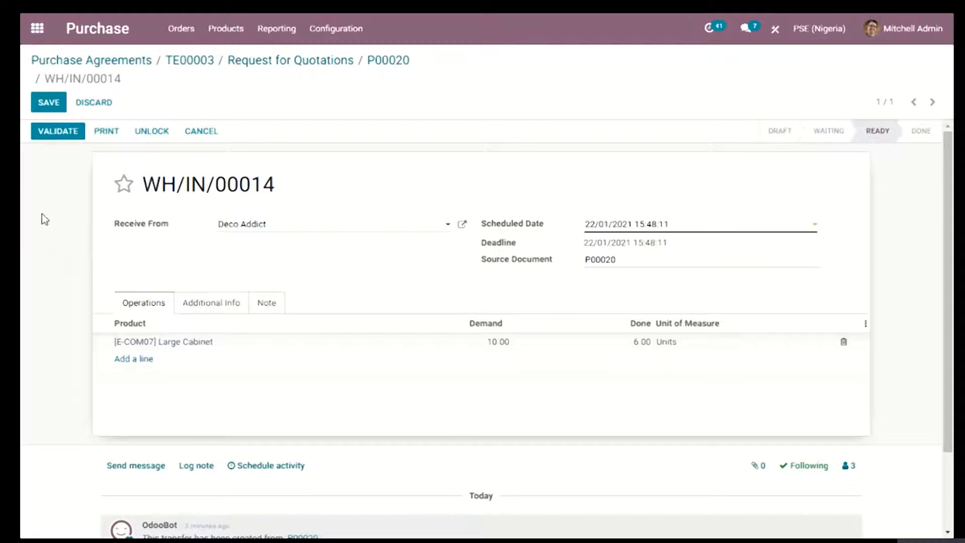
pyautogui.click(49, 103)
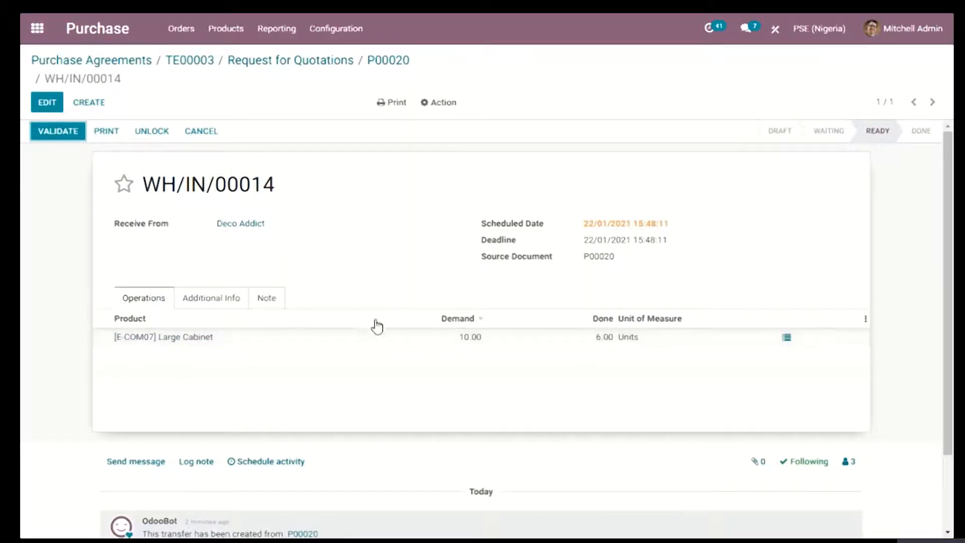
pyautogui.click(64, 136)
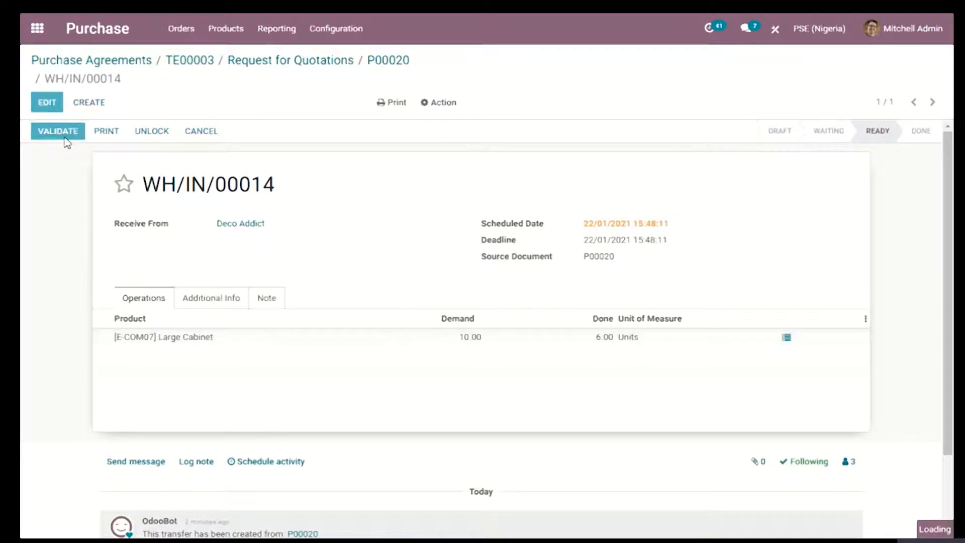
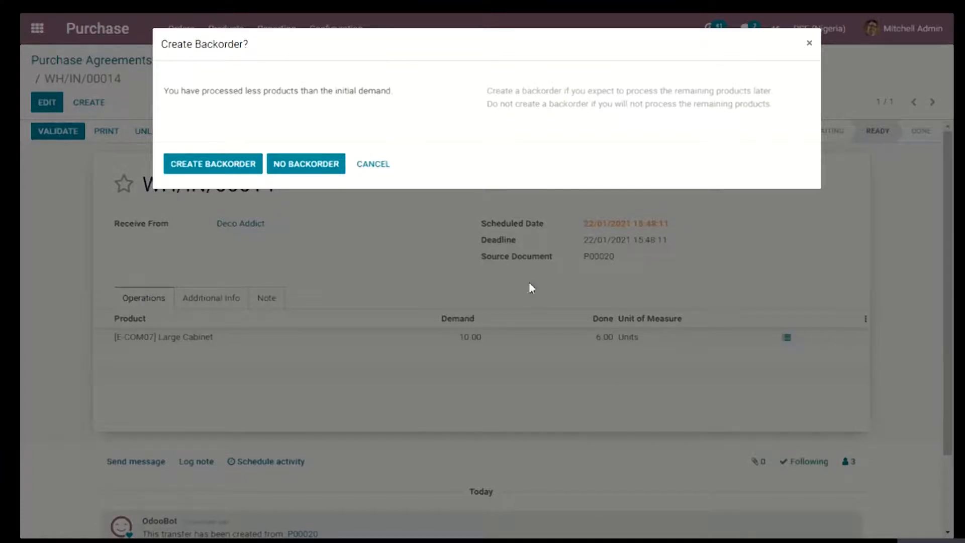
pyautogui.click(325, 168)
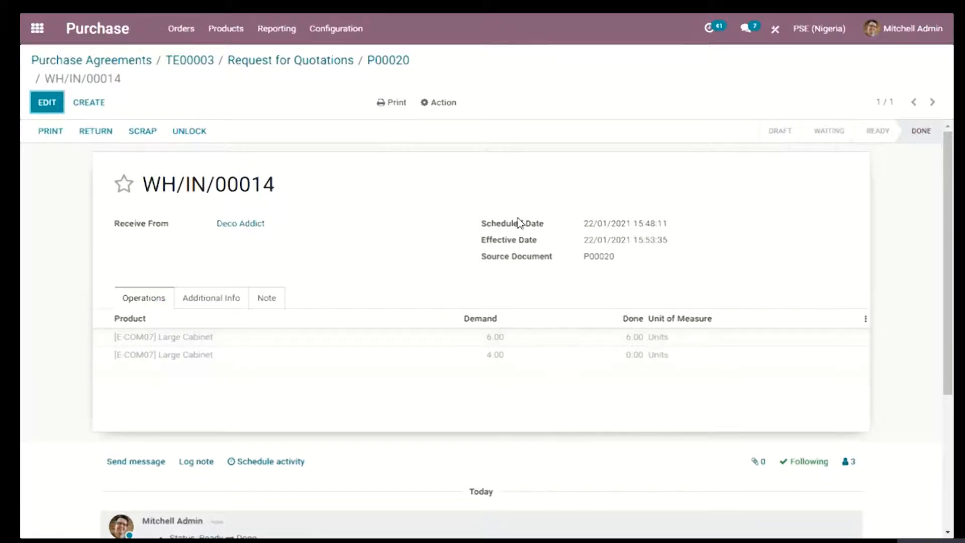
# Return to the Deco Addict purchase order, check the received quantity and create a vendor bill from it
pyautogui.click(390, 64)
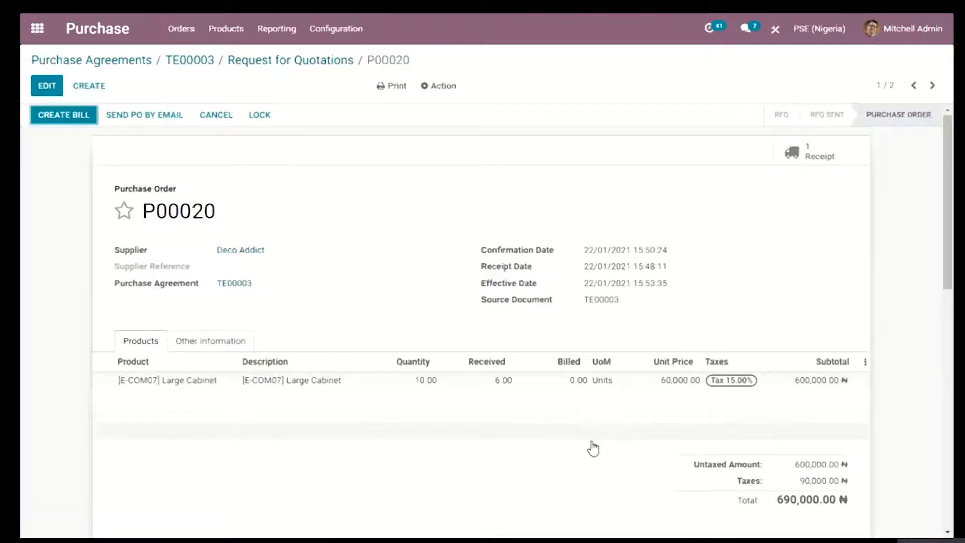
pyautogui.scroll(-2, 486, 447)
pyautogui.scroll(-2, 493, 393)
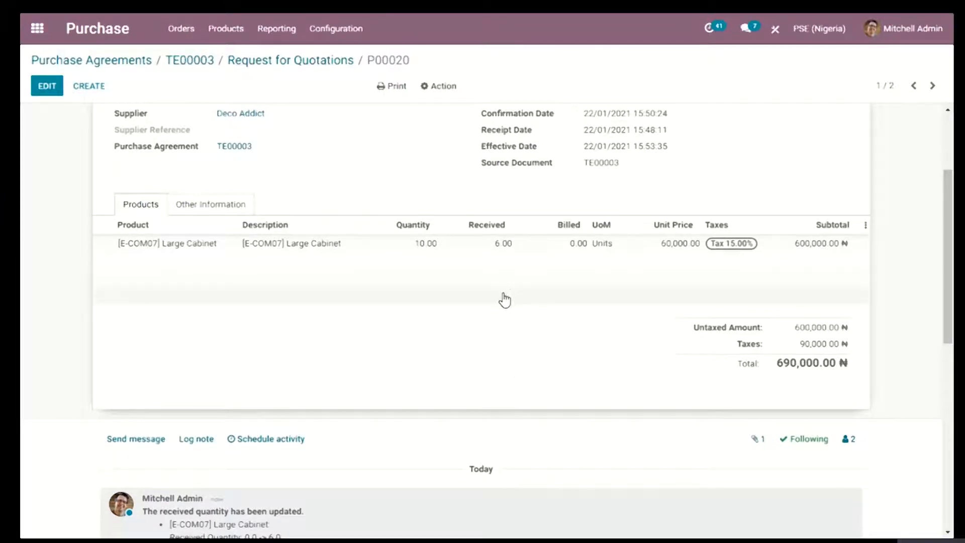
pyautogui.scroll(2, 505, 299)
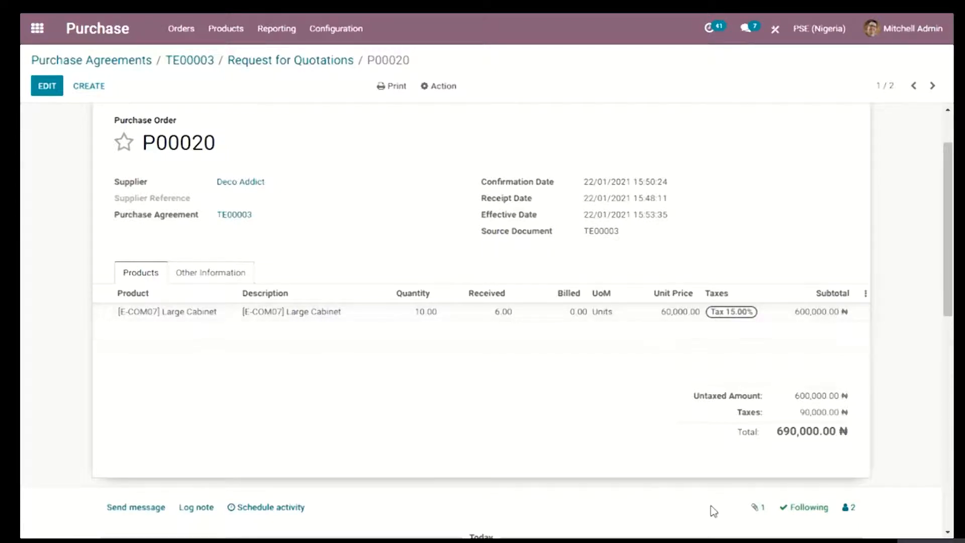
pyautogui.scroll(2, 612, 417)
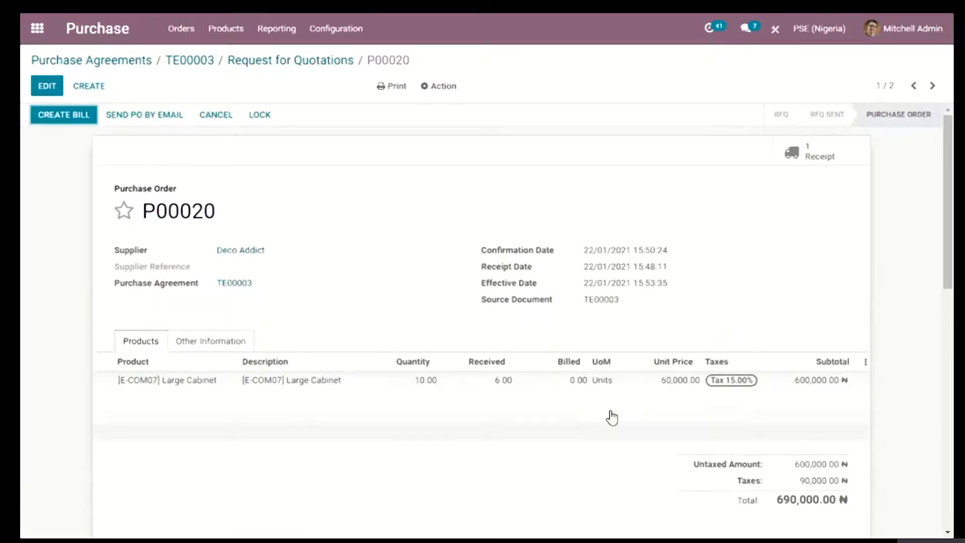
pyautogui.click(75, 117)
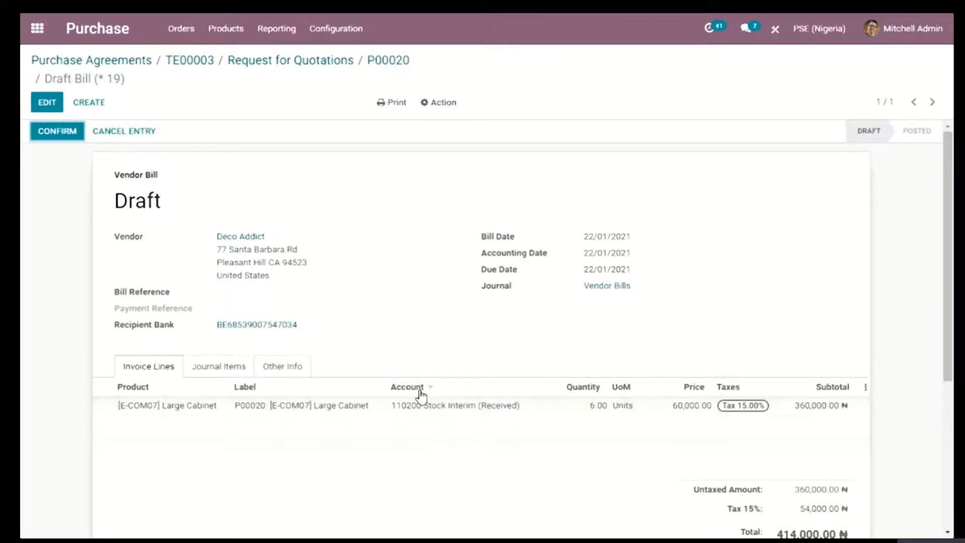
# Review and confirm the draft vendor bill, and register its payment with the Bank Of Nigeria journal
pyautogui.scroll(-2, 420, 392)
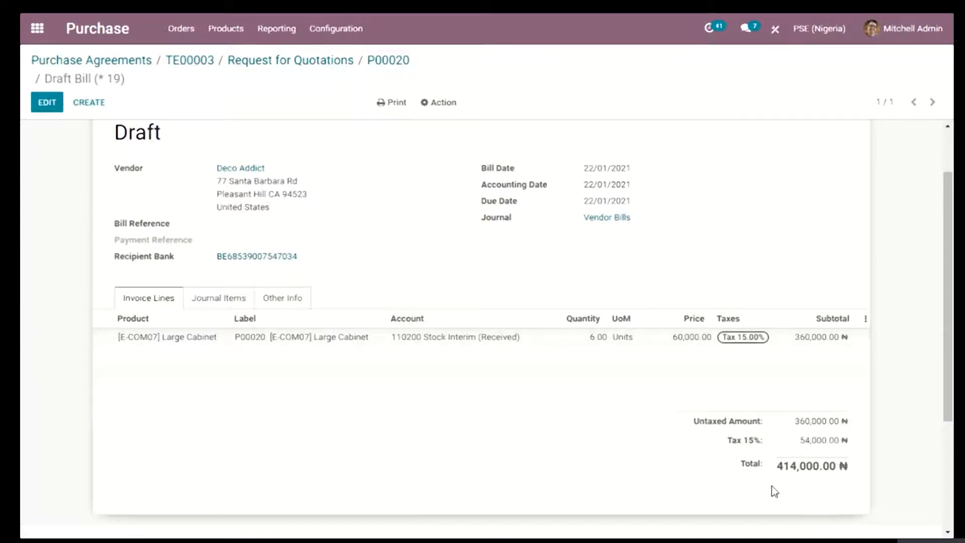
pyautogui.scroll(2, 394, 500)
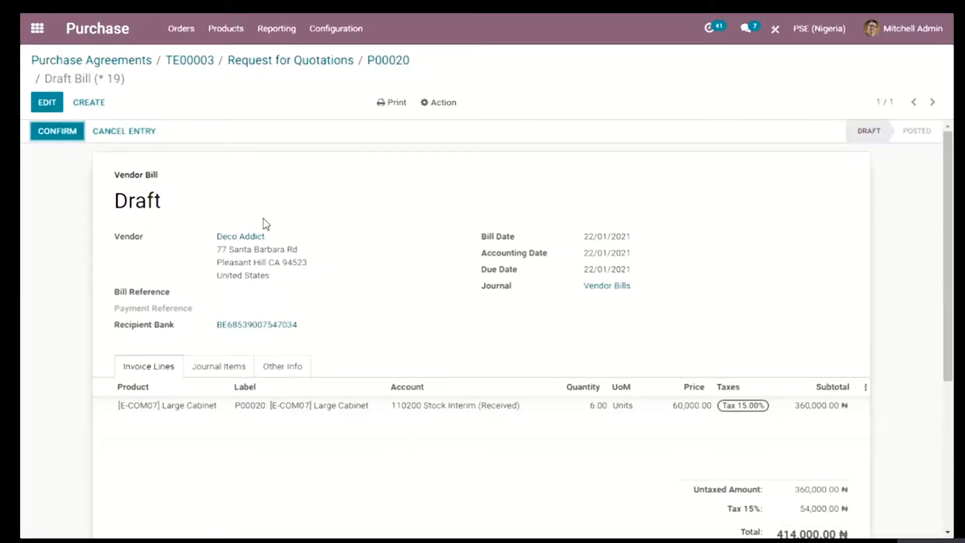
pyautogui.click(50, 132)
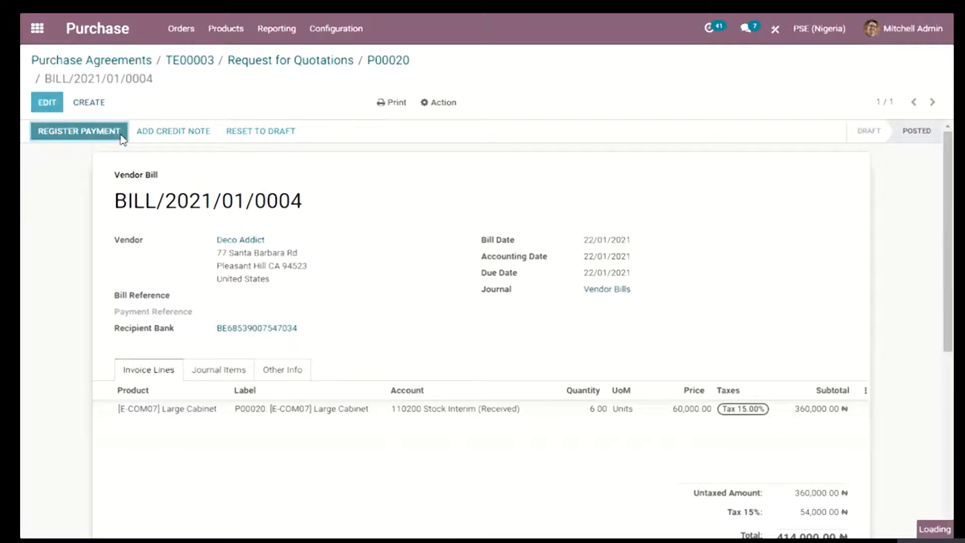
pyautogui.click(121, 133)
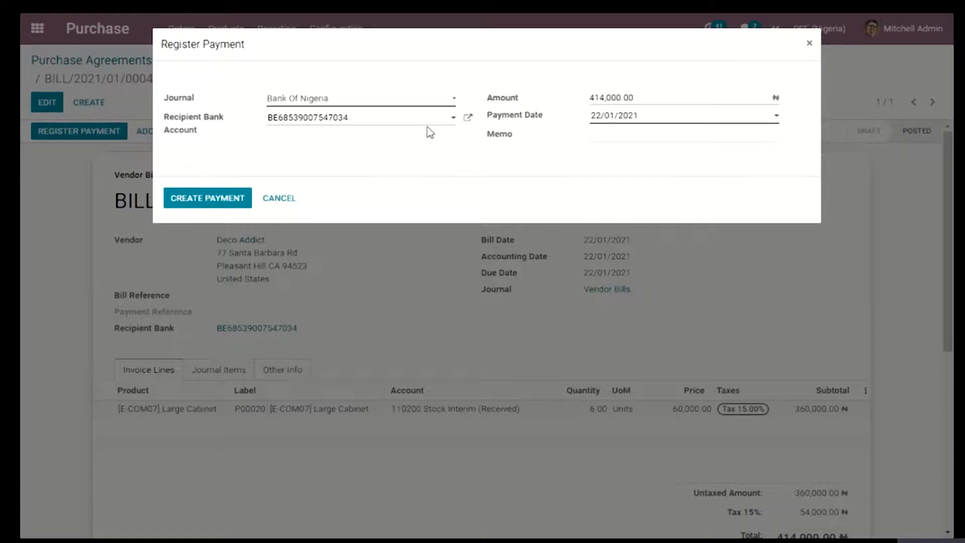
pyautogui.click(246, 200)
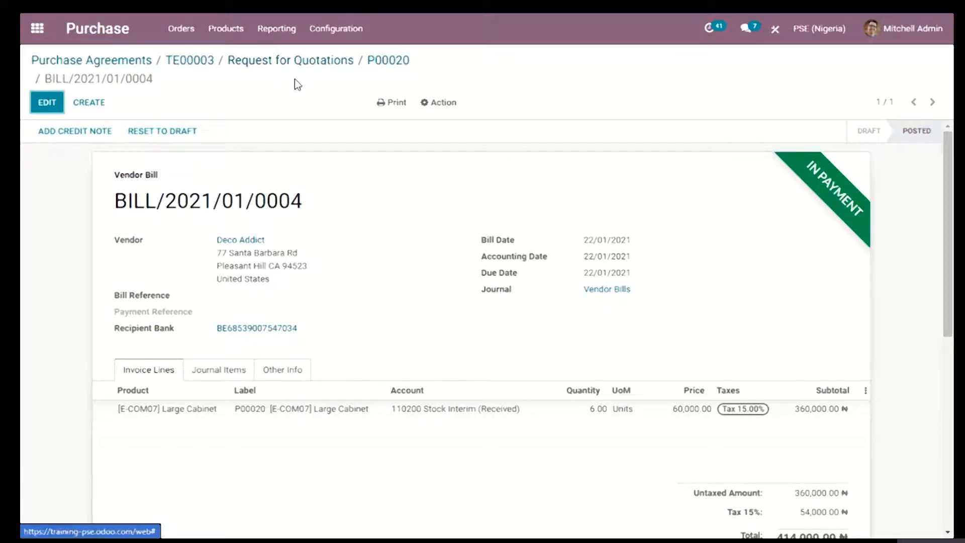
# Reopen call for tender TE00003 from the purchase agreements list and validate it
pyautogui.click(196, 69)
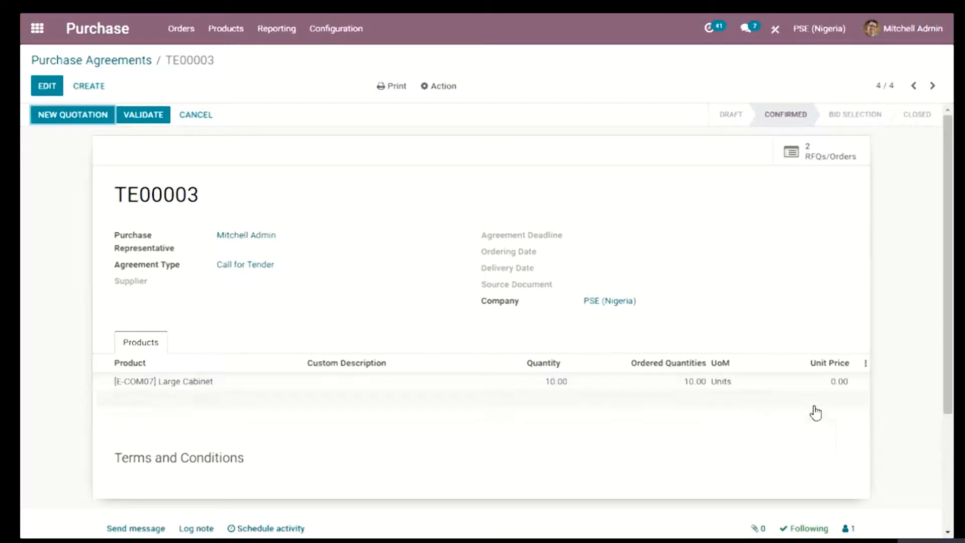
pyautogui.click(127, 63)
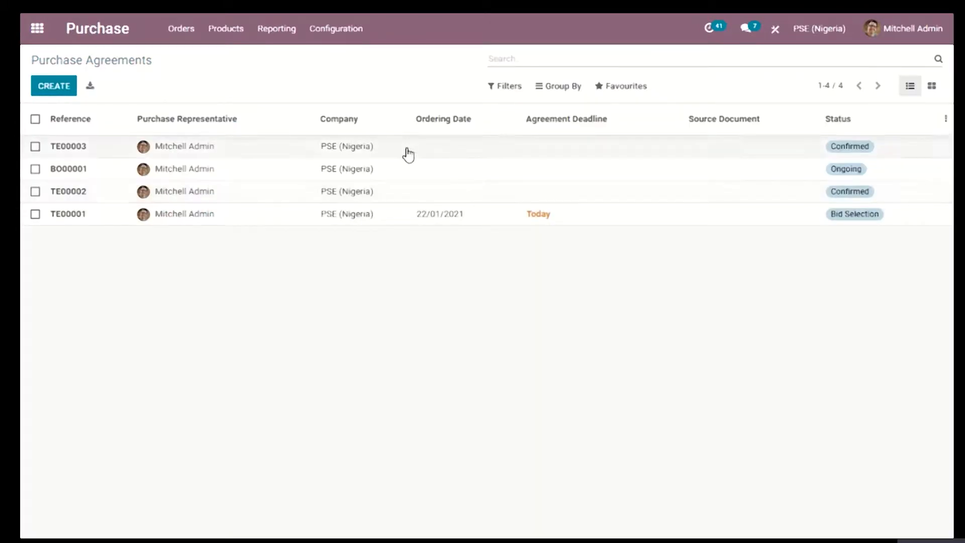
pyautogui.click(454, 155)
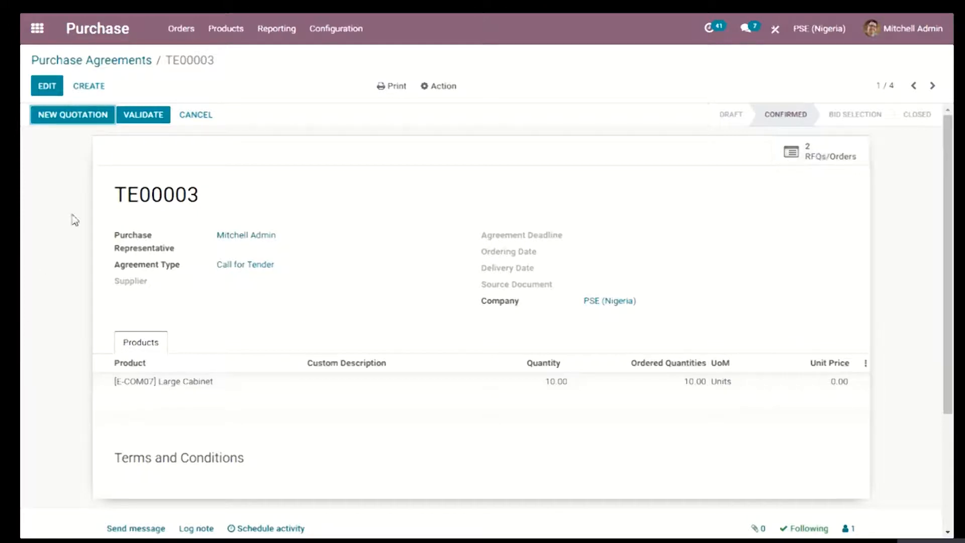
pyautogui.click(134, 122)
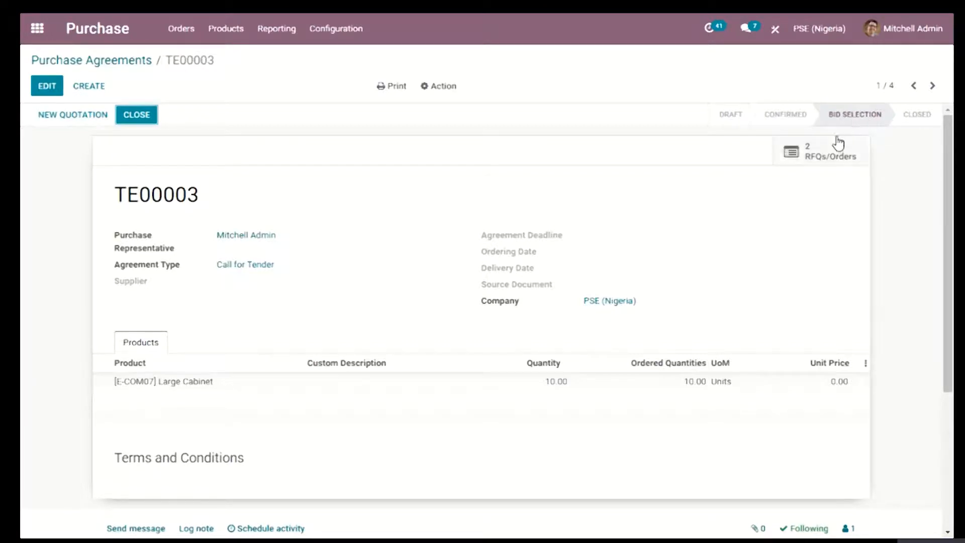
pyautogui.click(85, 118)
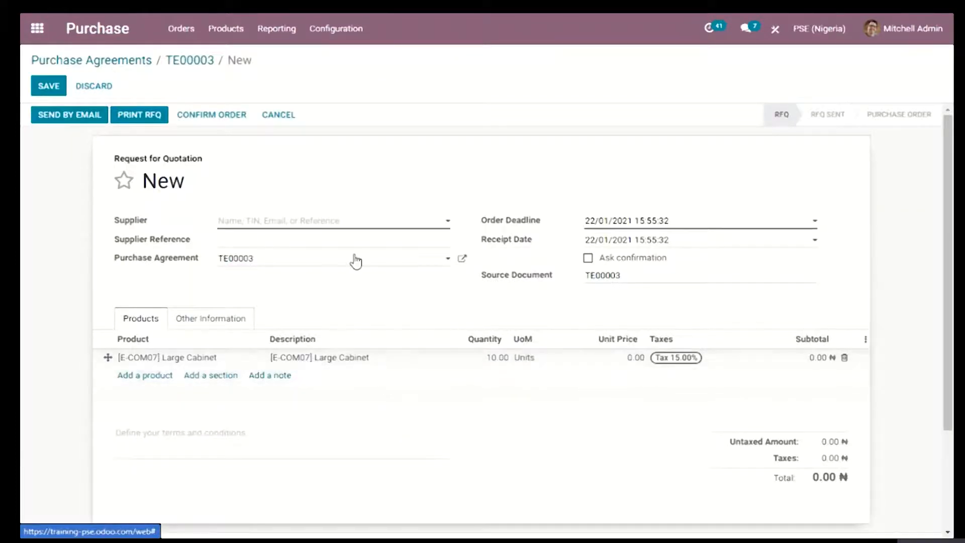
pyautogui.click(376, 225)
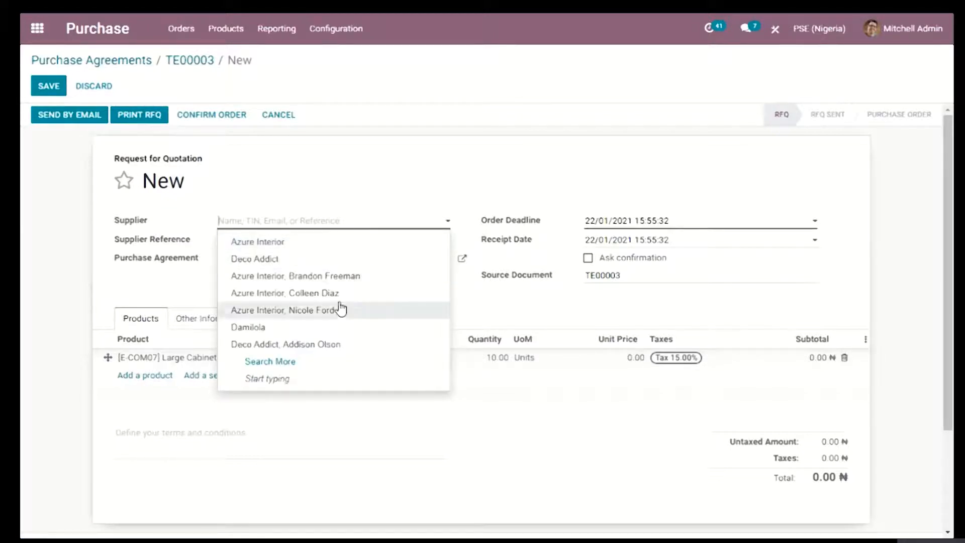
pyautogui.click(348, 261)
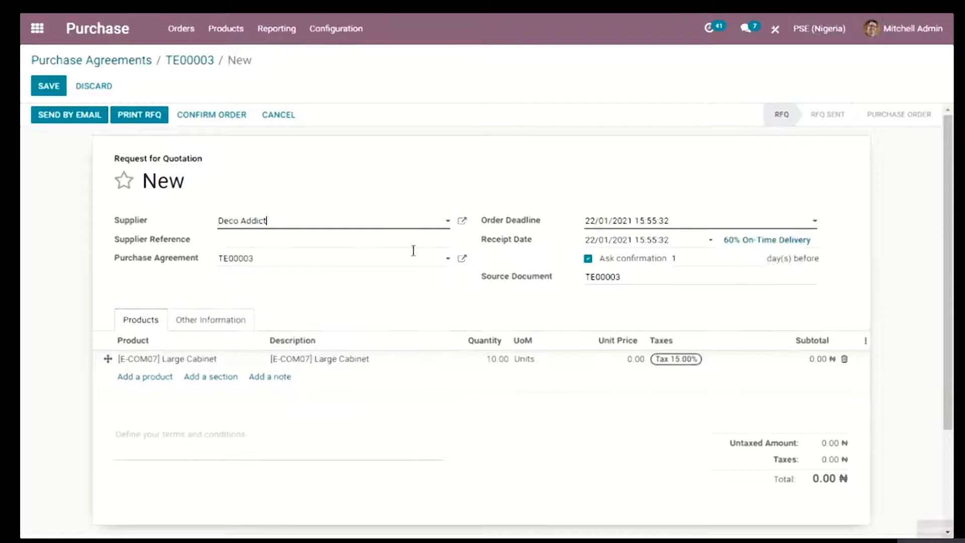
pyautogui.click(606, 357)
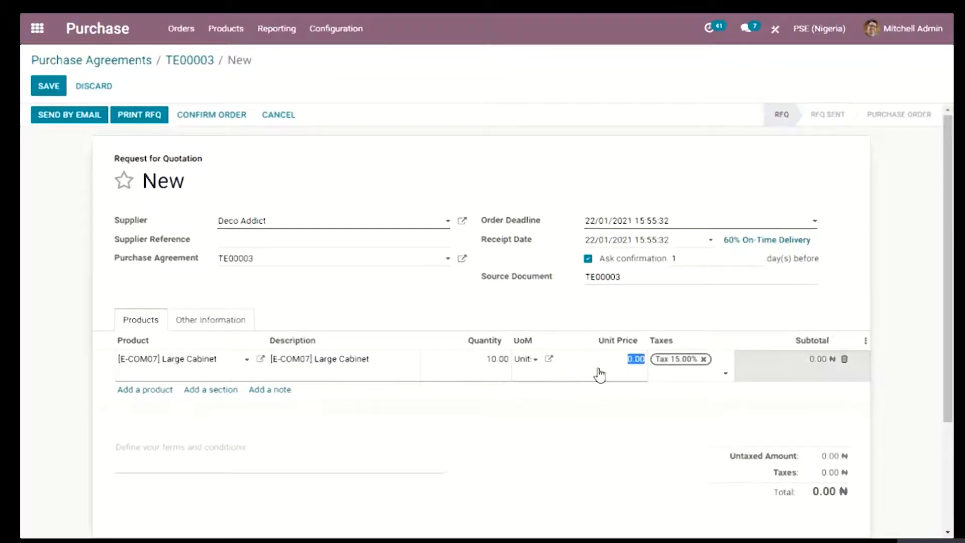
pyautogui.write('6')
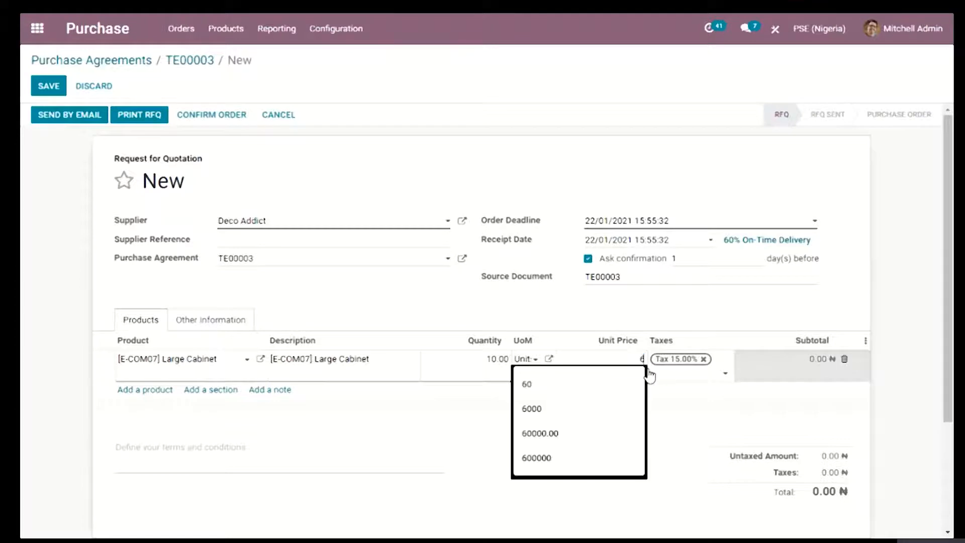
pyautogui.write('0,000')
pyautogui.click(497, 322)
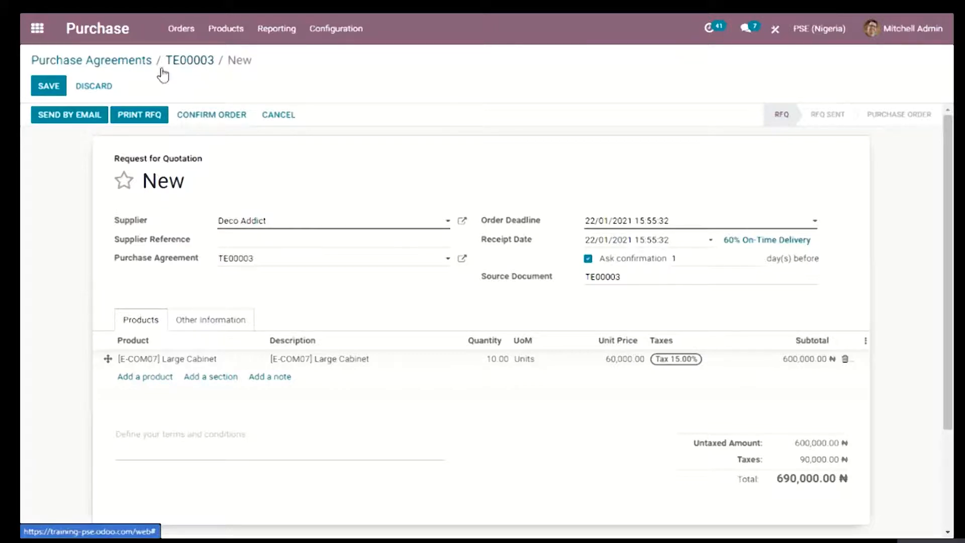
pyautogui.click(110, 88)
pyautogui.click(285, 124)
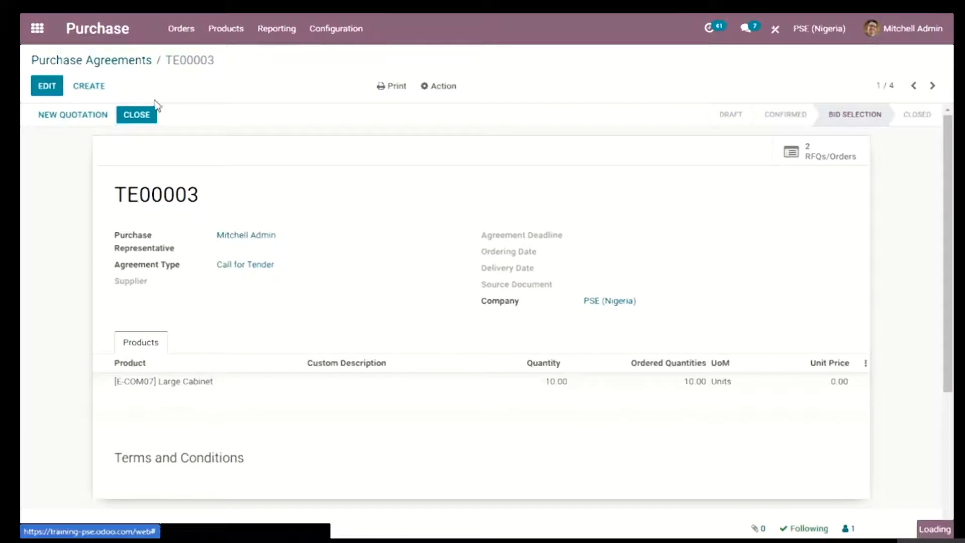
# Open blanket order BO00001 from the purchase agreements list
pyautogui.click(146, 62)
pyautogui.click(221, 175)
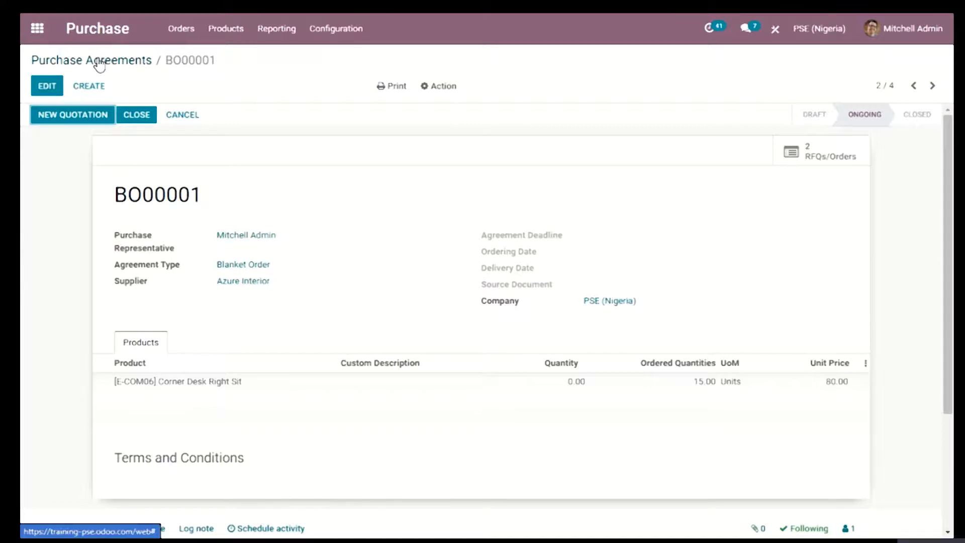
# Open the vendors list, remove the Vendor Bills filter and browse all the listed contacts
pyautogui.click(195, 42)
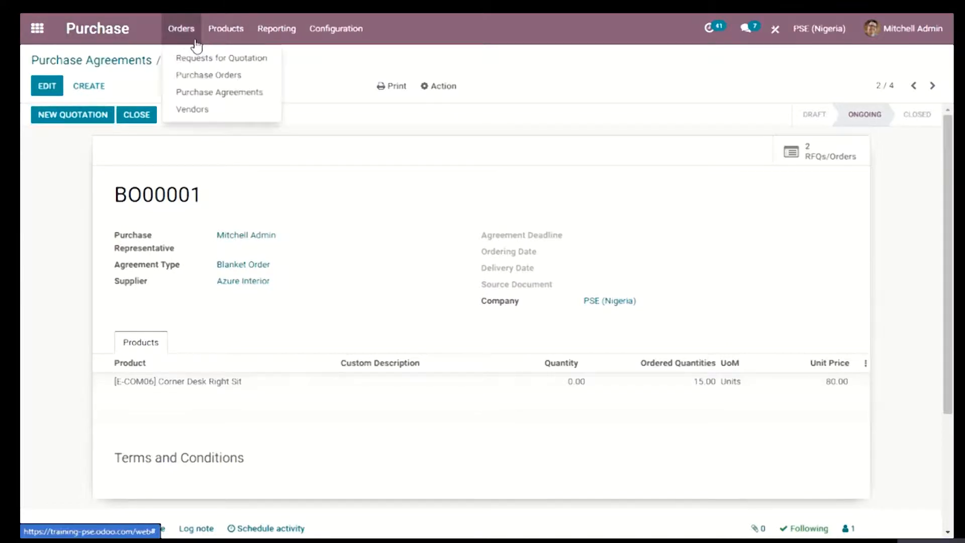
pyautogui.click(210, 116)
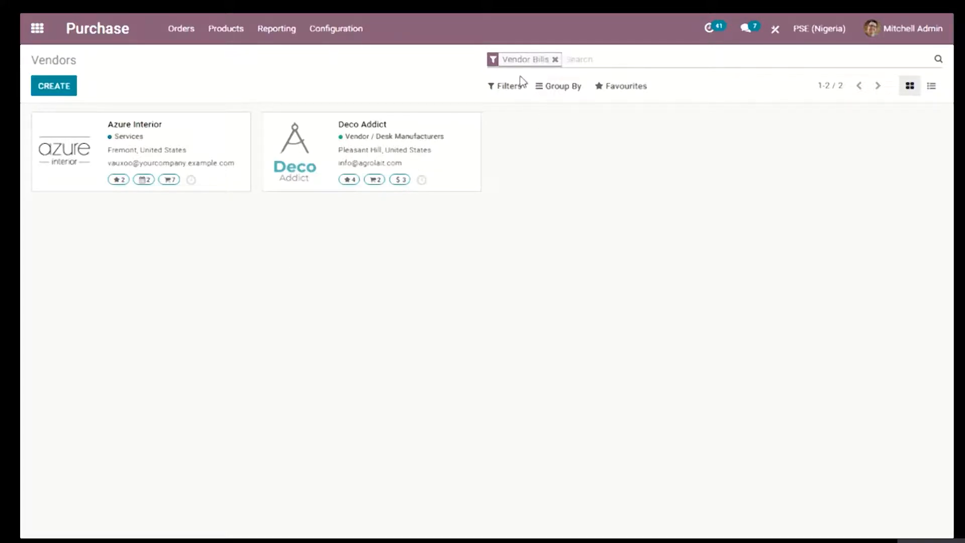
pyautogui.click(555, 59)
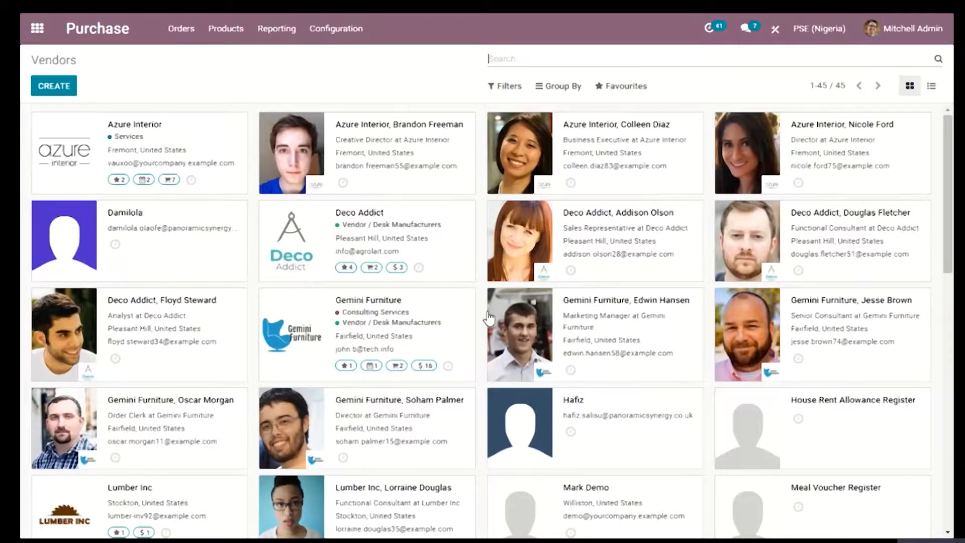
pyautogui.scroll(-4, 489, 318)
pyautogui.scroll(-9, 489, 317)
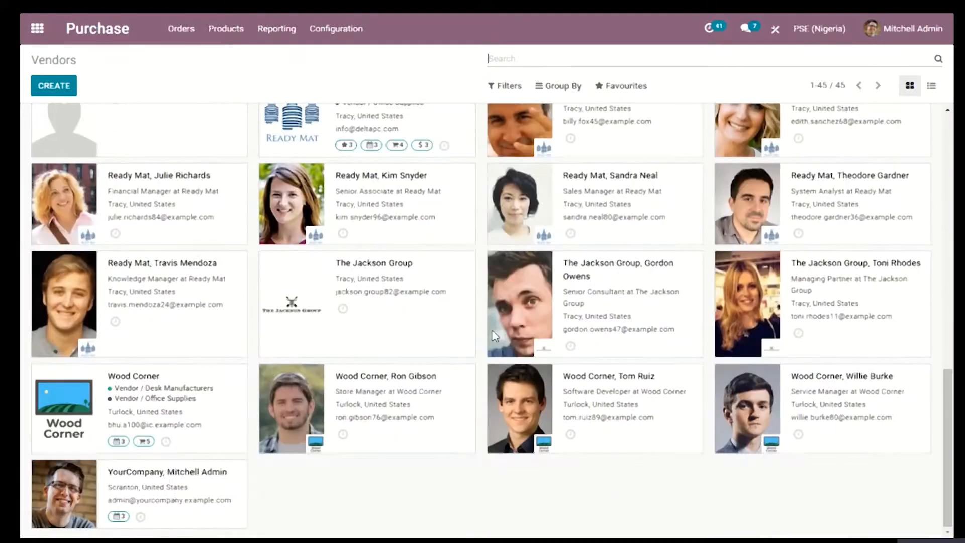
pyautogui.scroll(14, 503, 347)
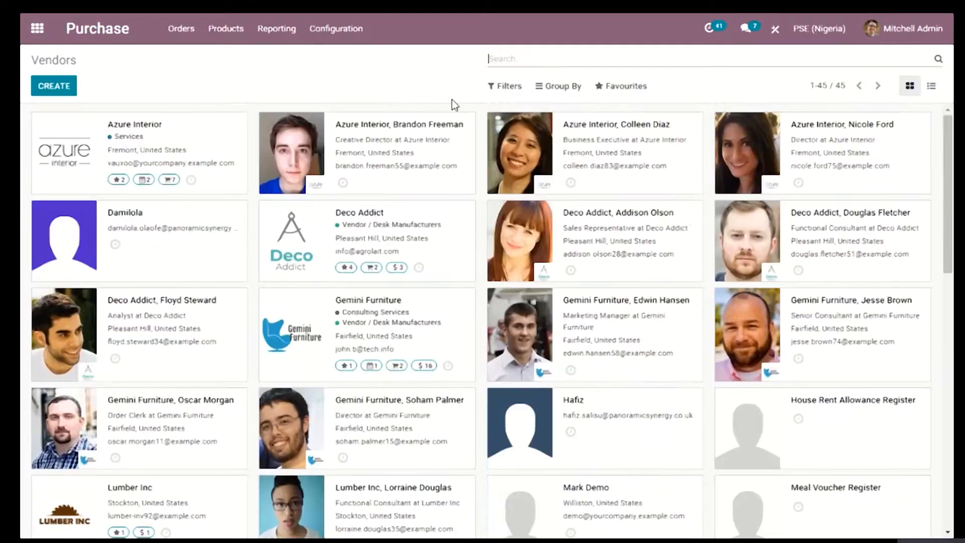
# Remove the Can be Purchased filter from the products list and open the Samsung Phone product
pyautogui.click(242, 36)
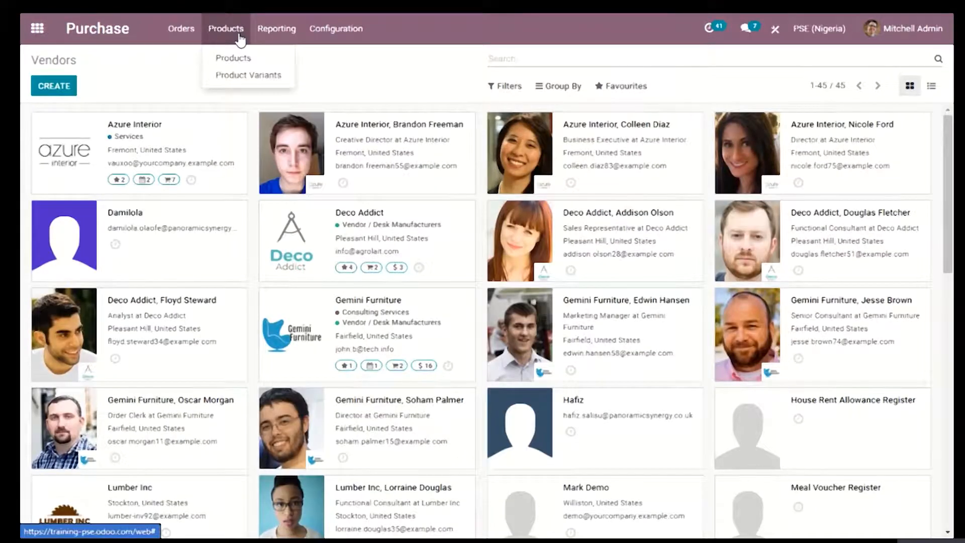
pyautogui.click(272, 62)
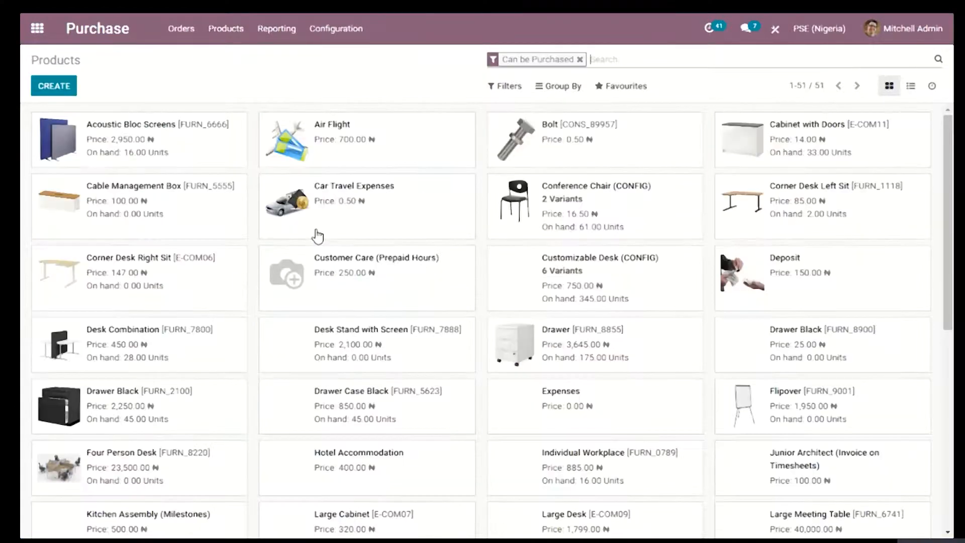
pyautogui.scroll(-5, 443, 332)
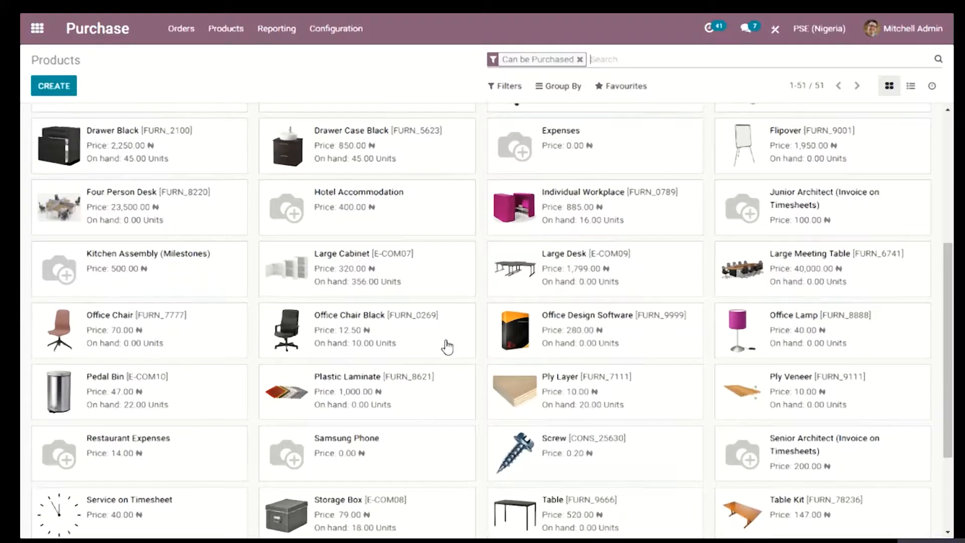
pyautogui.scroll(5, 446, 345)
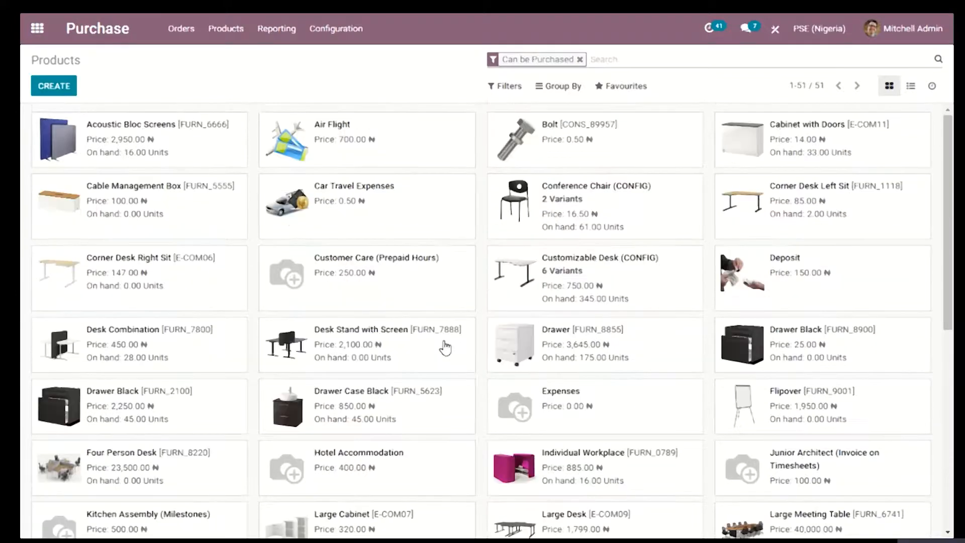
pyautogui.click(580, 60)
pyautogui.scroll(-1, 535, 310)
pyautogui.scroll(-5, 534, 310)
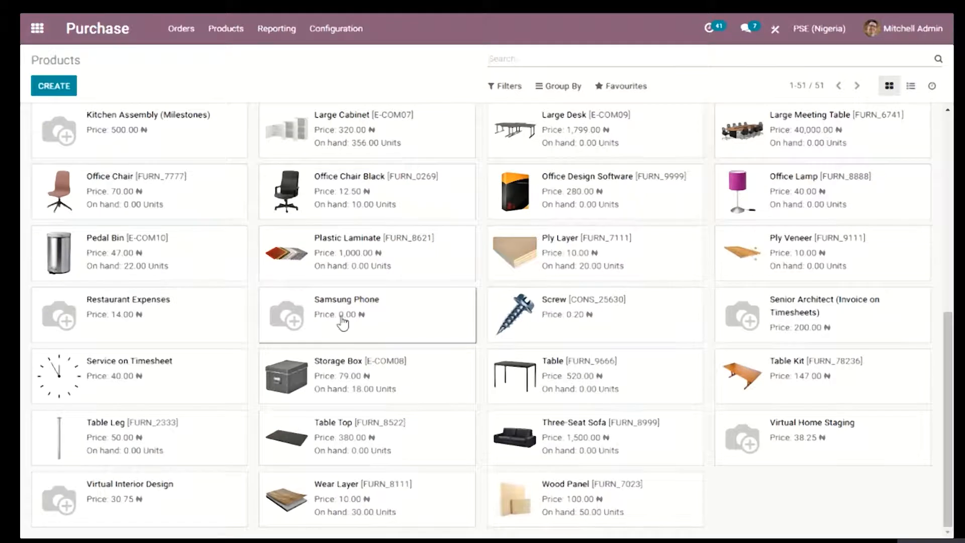
pyautogui.click(387, 303)
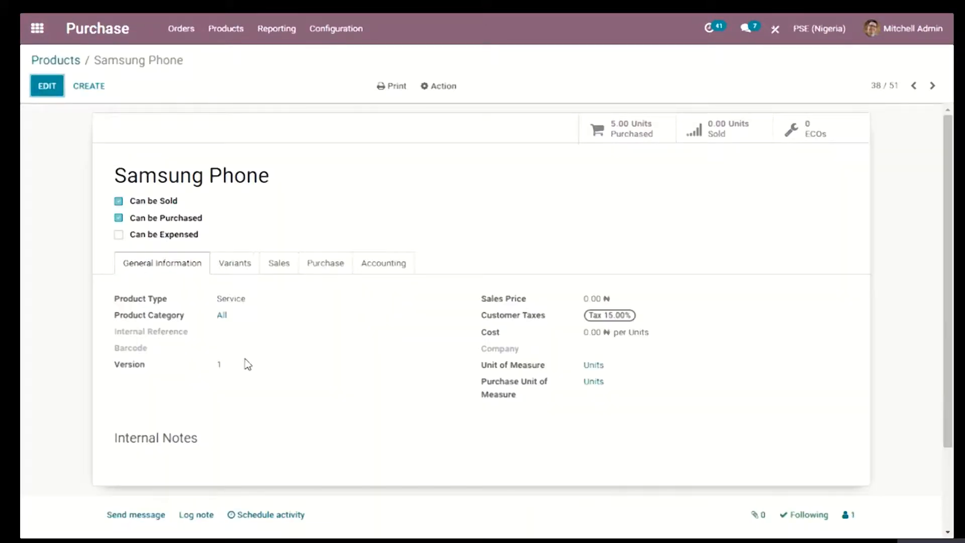
# Edit the Samsung Phone's variants, adding the Color attribute with the values White, Black and Blue
pyautogui.click(56, 96)
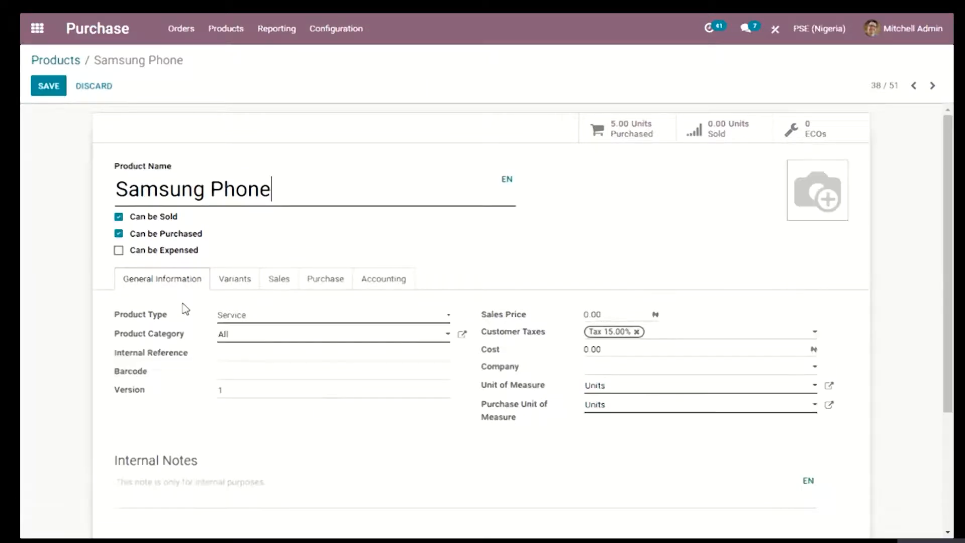
pyautogui.click(231, 290)
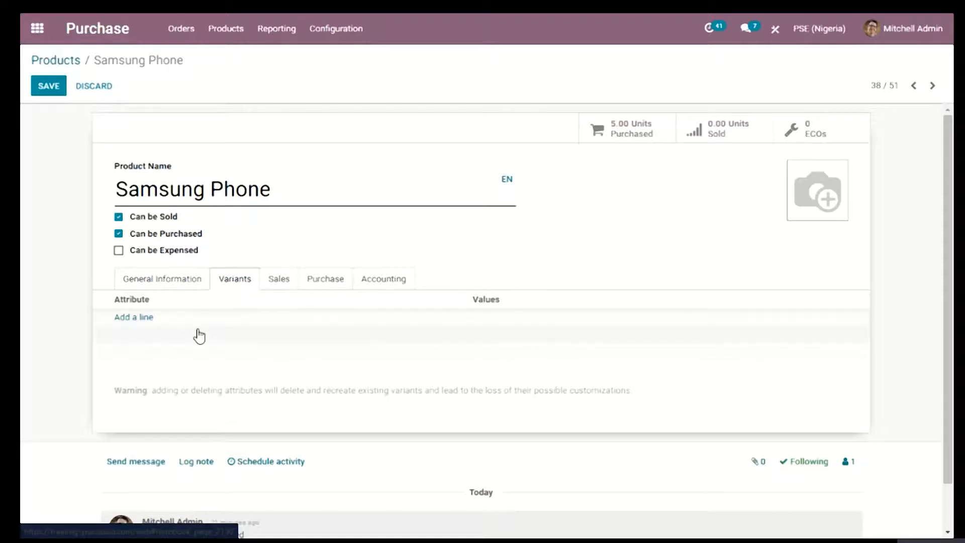
pyautogui.click(145, 318)
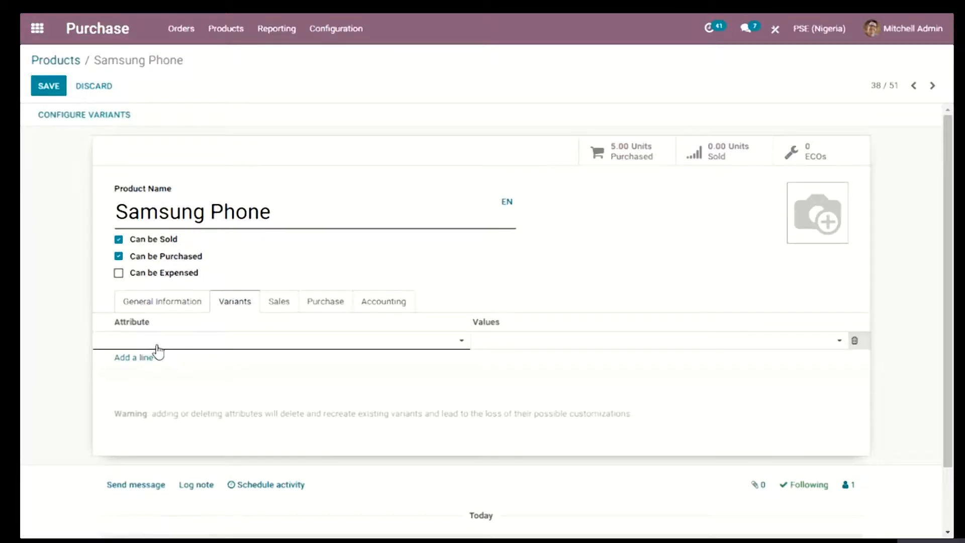
pyautogui.click(156, 346)
pyautogui.click(156, 378)
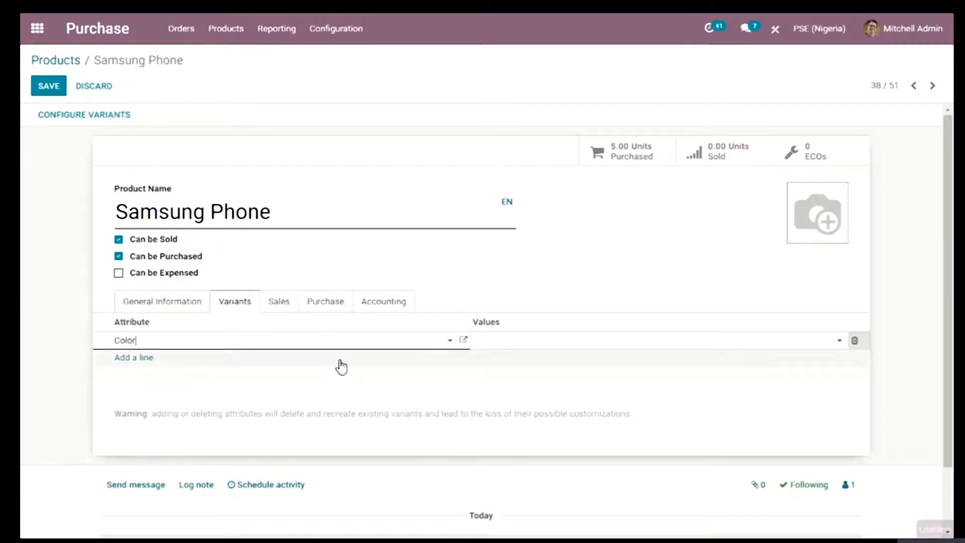
pyautogui.click(520, 345)
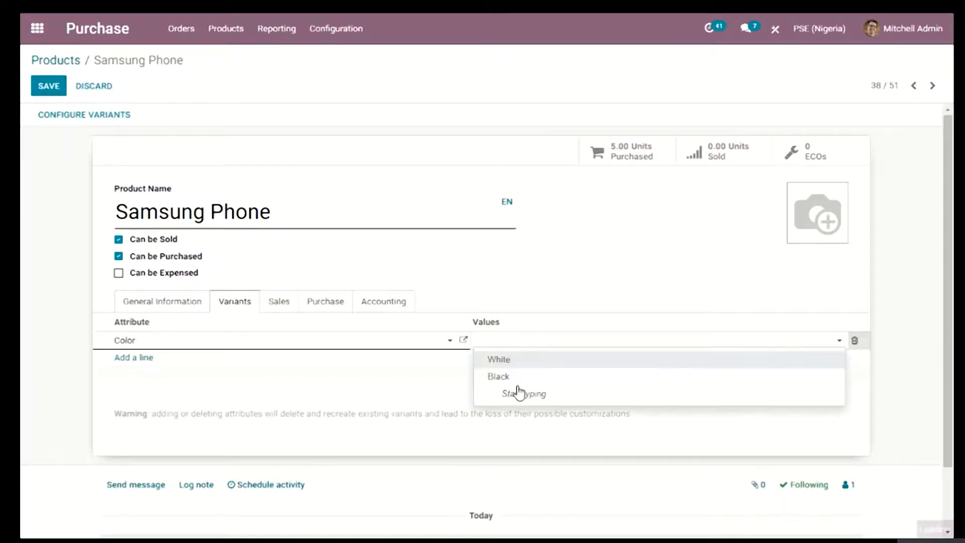
pyautogui.click(510, 362)
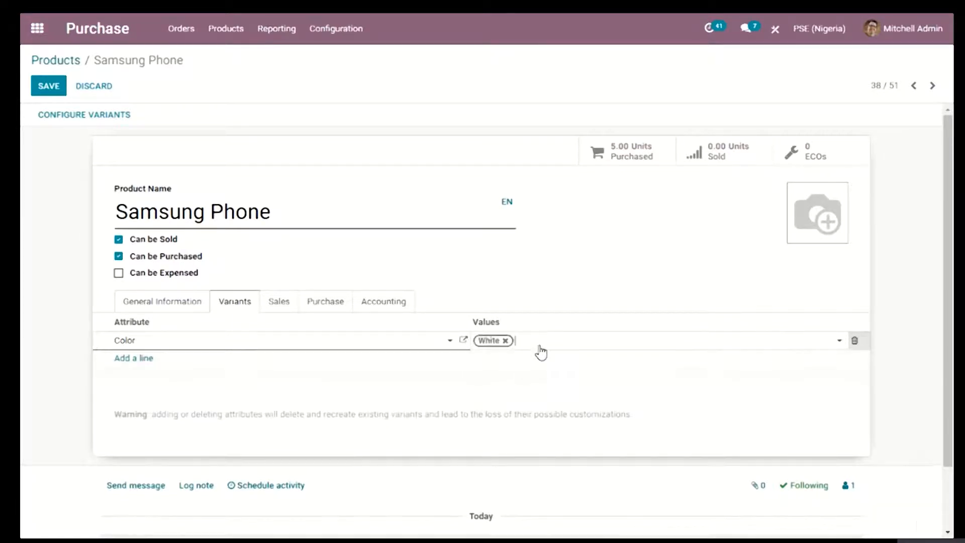
pyautogui.click(566, 374)
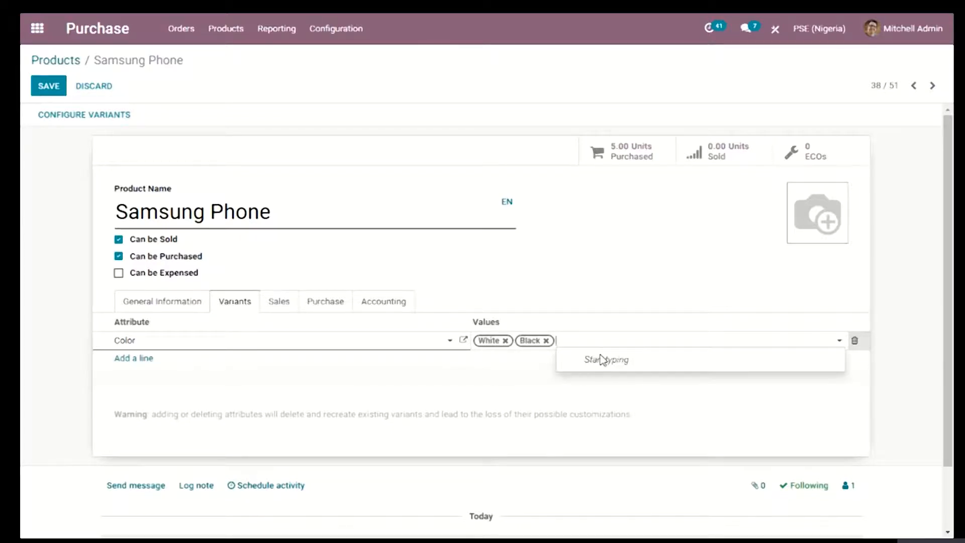
pyautogui.write('Blue')
pyautogui.click(713, 370)
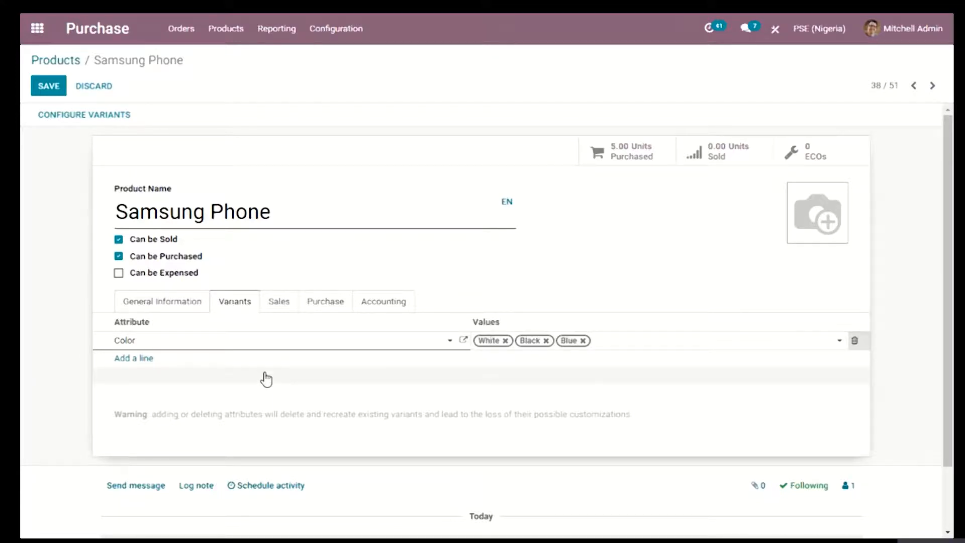
# Add a second variant attribute line and open the creation form for a new attribute named Size
pyautogui.click(151, 358)
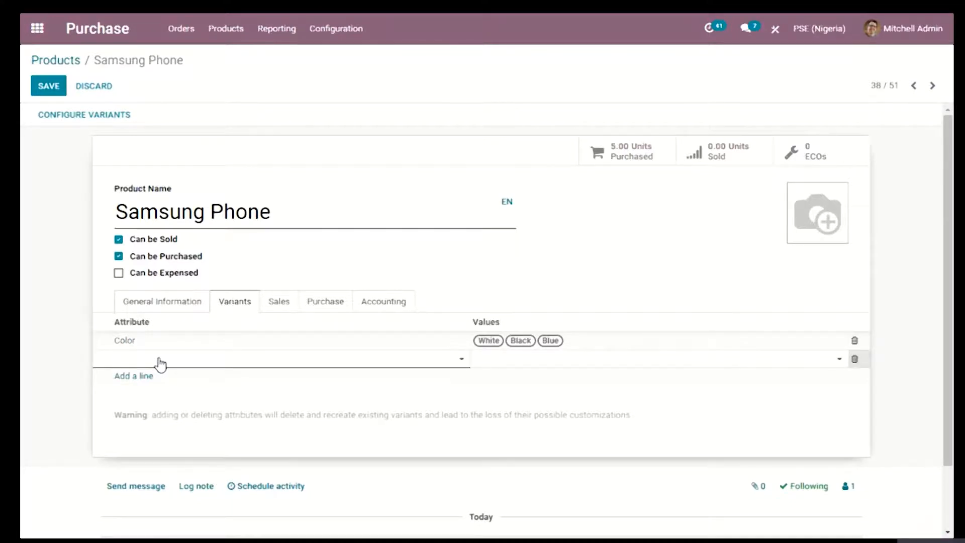
pyautogui.click(160, 360)
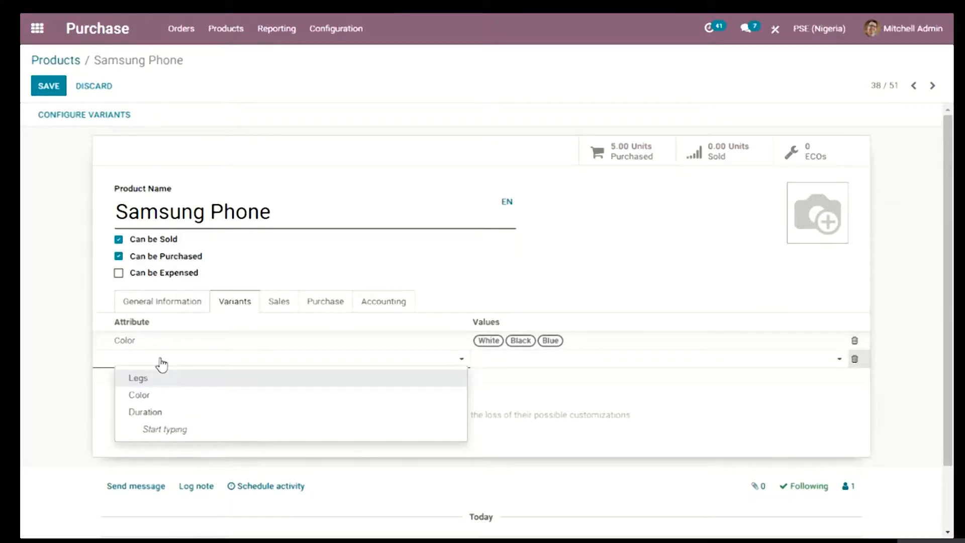
pyautogui.write('Size')
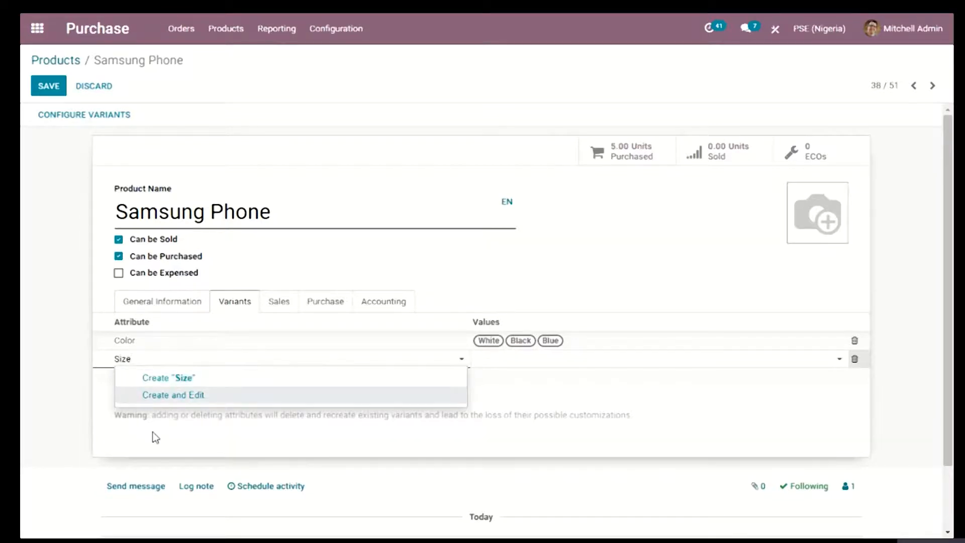
pyautogui.click(185, 402)
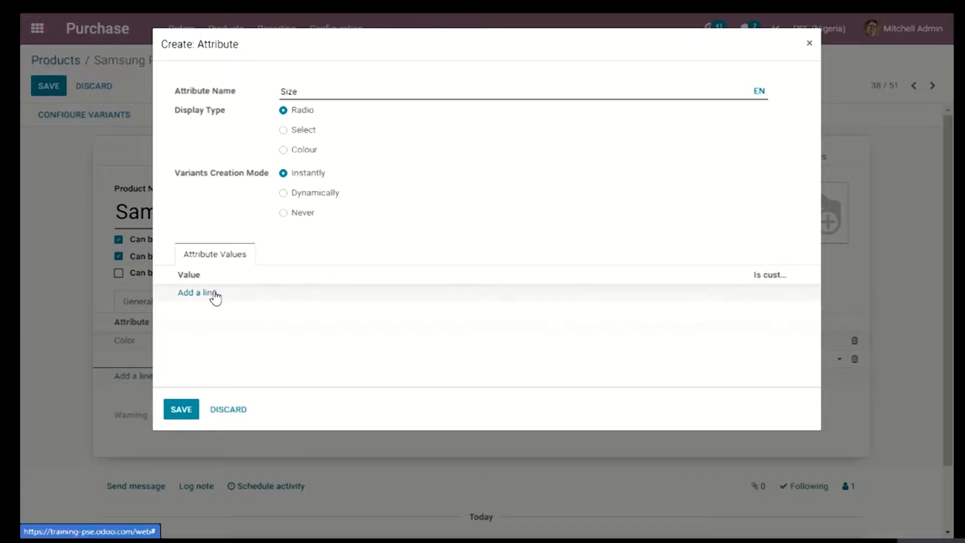
# Add the values Small, Medium and Large to the new Size attribute and save the attribute
pyautogui.click(213, 295)
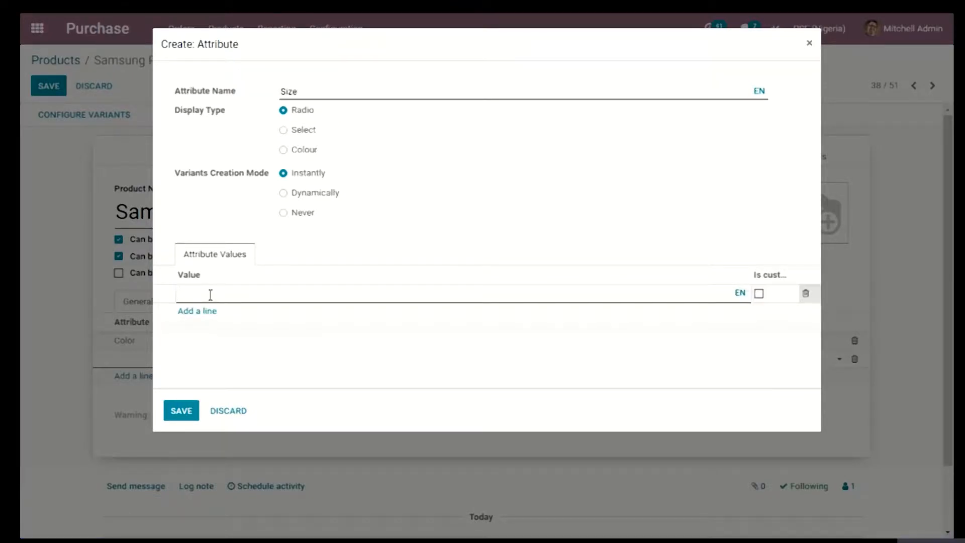
pyautogui.write('Small')
pyautogui.click(211, 311)
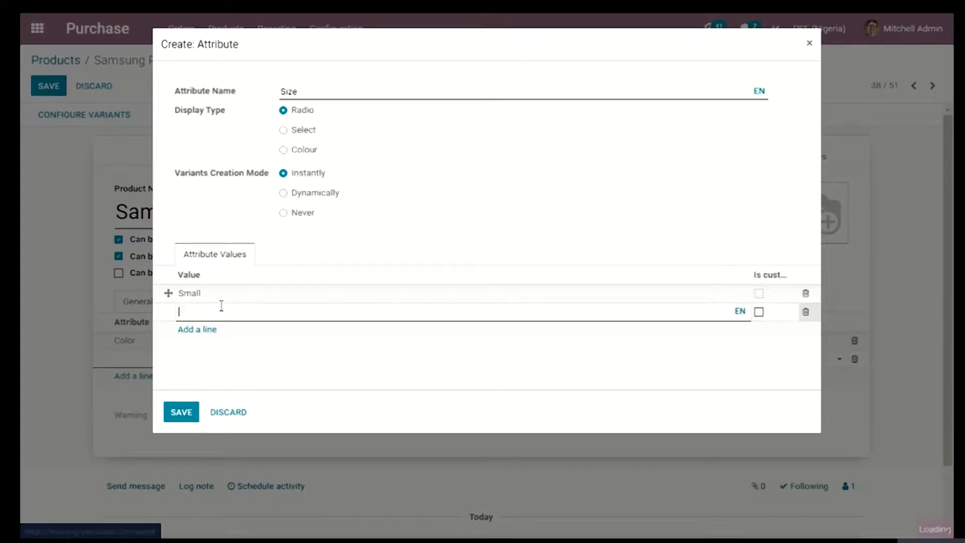
pyautogui.press('BackSpace')
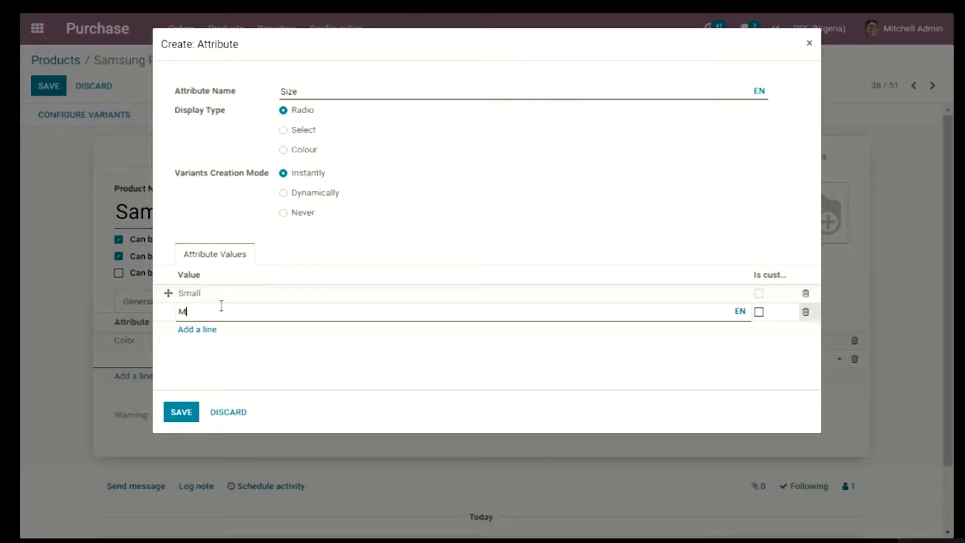
pyautogui.write('edium')
pyautogui.click(209, 329)
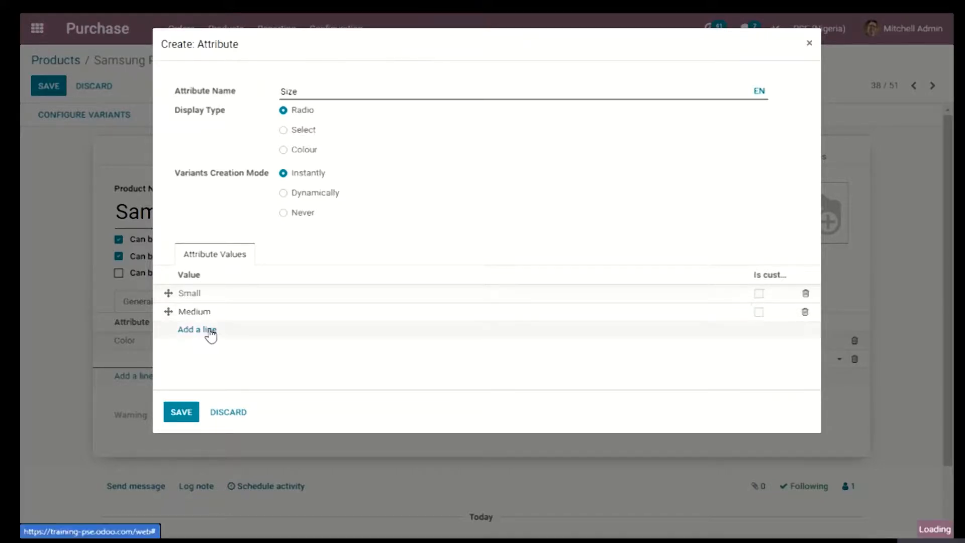
pyautogui.write('LArge')
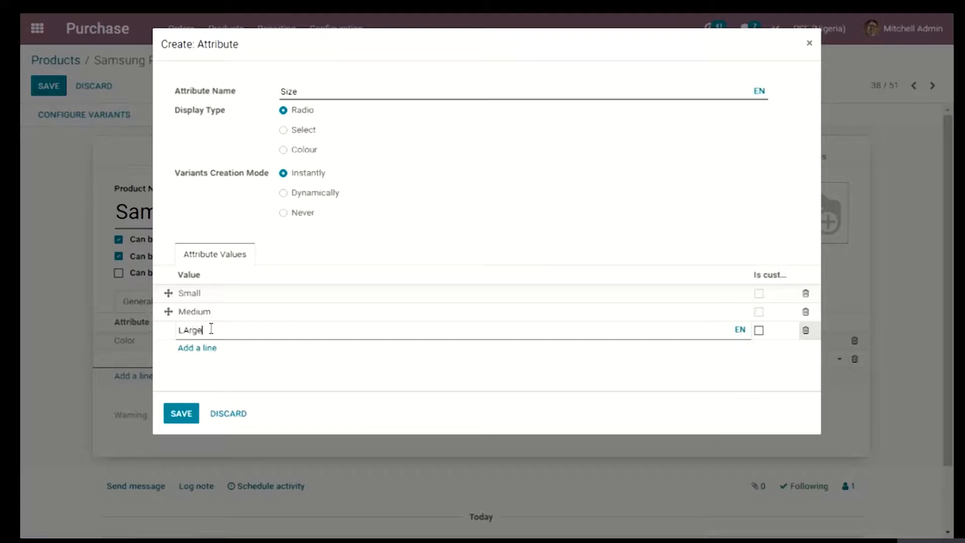
pyautogui.press('BackSpace')
pyautogui.press('BackSpace')
pyautogui.write('a')
pyautogui.click(189, 364)
pyautogui.click(181, 412)
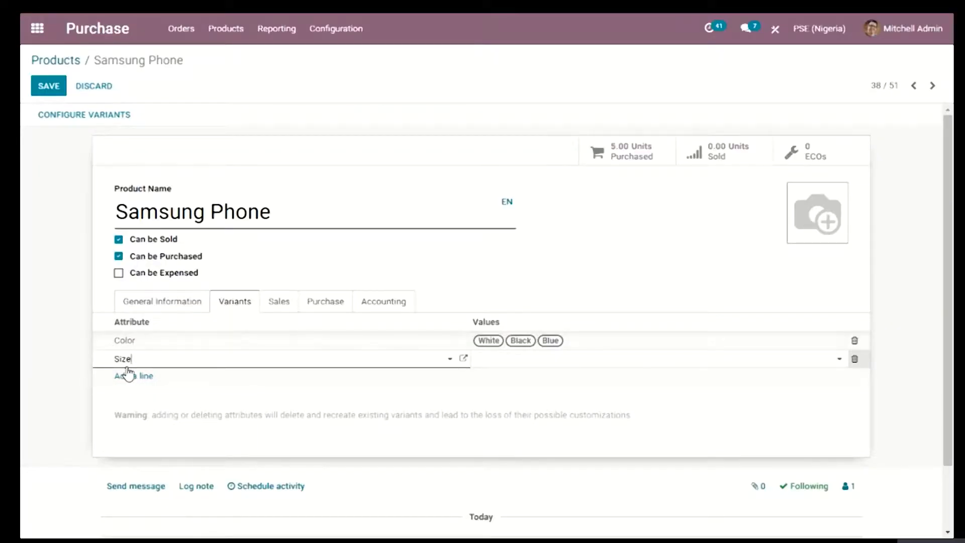
# Assign the values Small, Medium and Large to the product's Size line and save the Samsung Phone product
pyautogui.click(533, 363)
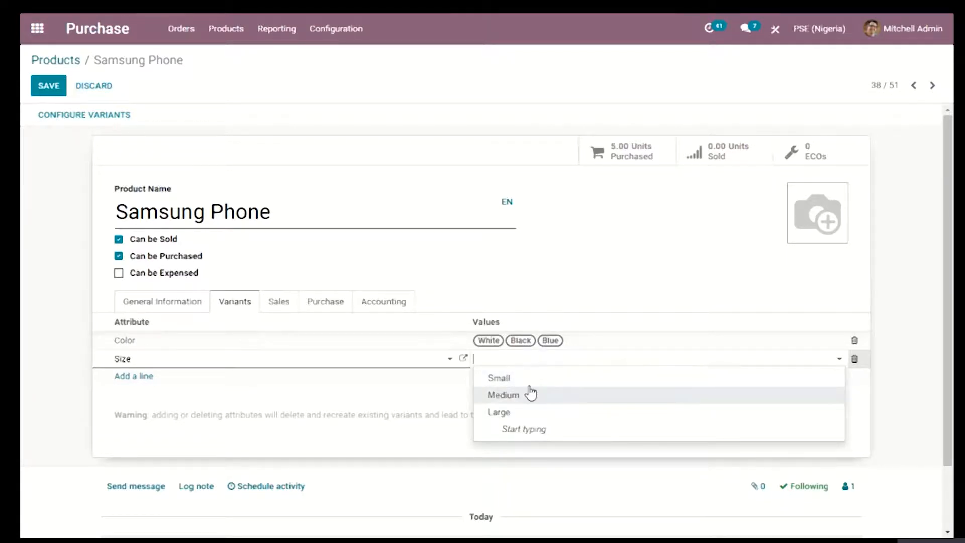
pyautogui.click(525, 380)
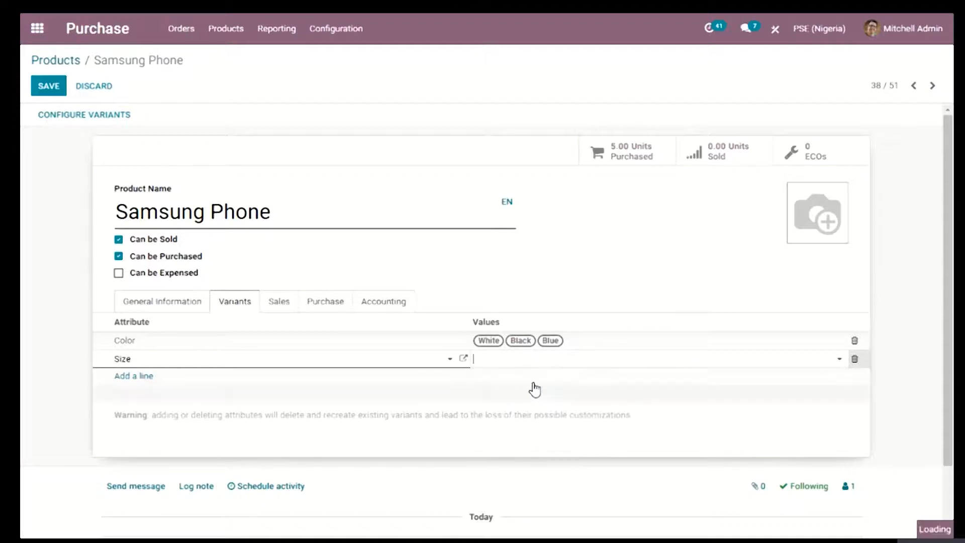
pyautogui.click(543, 363)
pyautogui.click(545, 378)
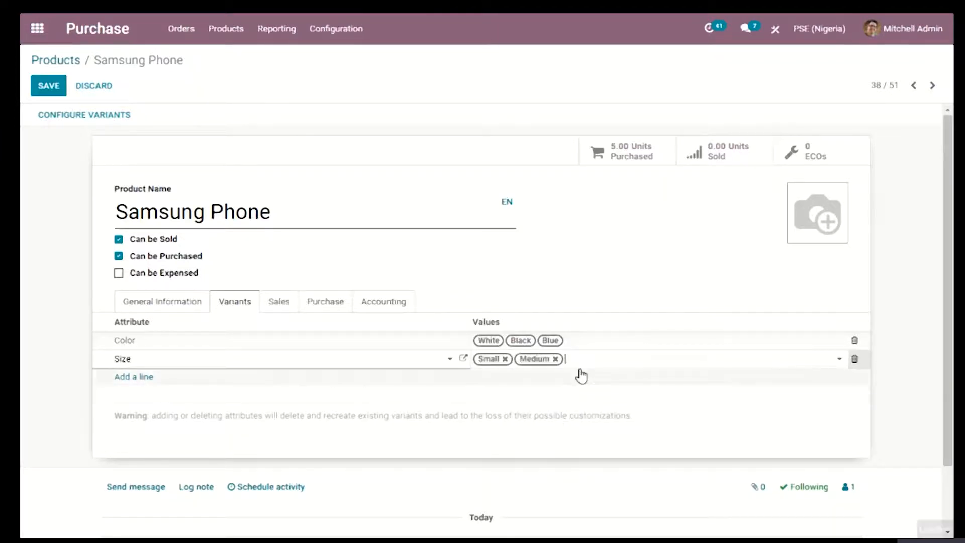
pyautogui.click(585, 360)
pyautogui.click(589, 378)
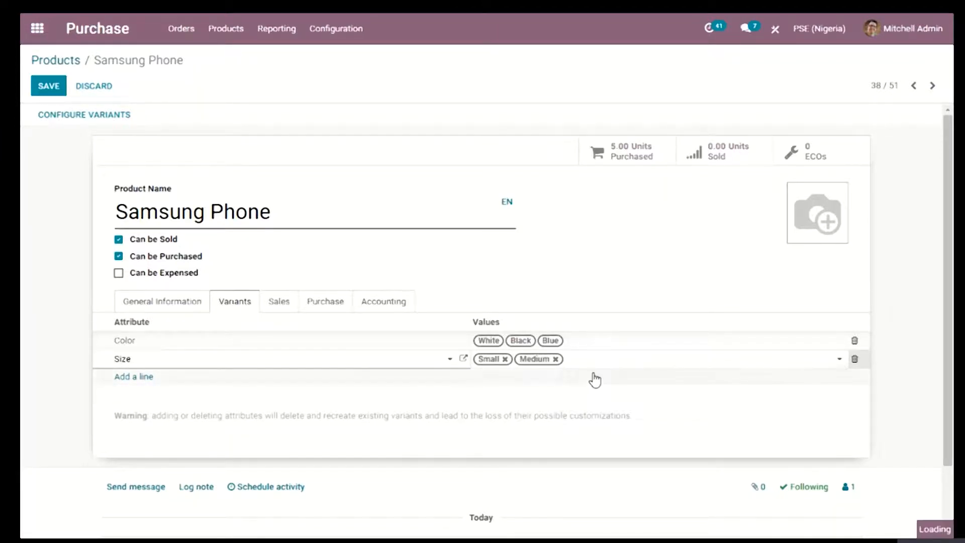
pyautogui.click(573, 396)
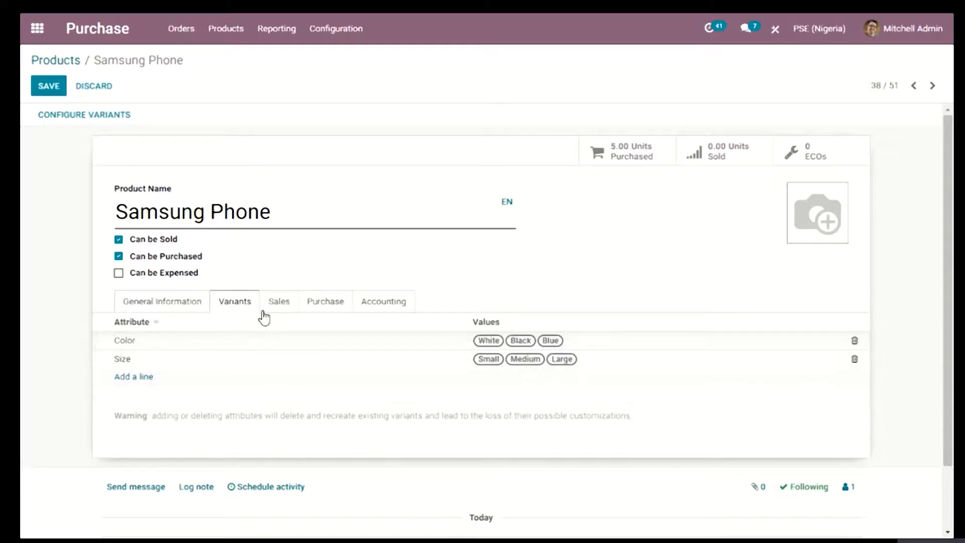
pyautogui.click(63, 92)
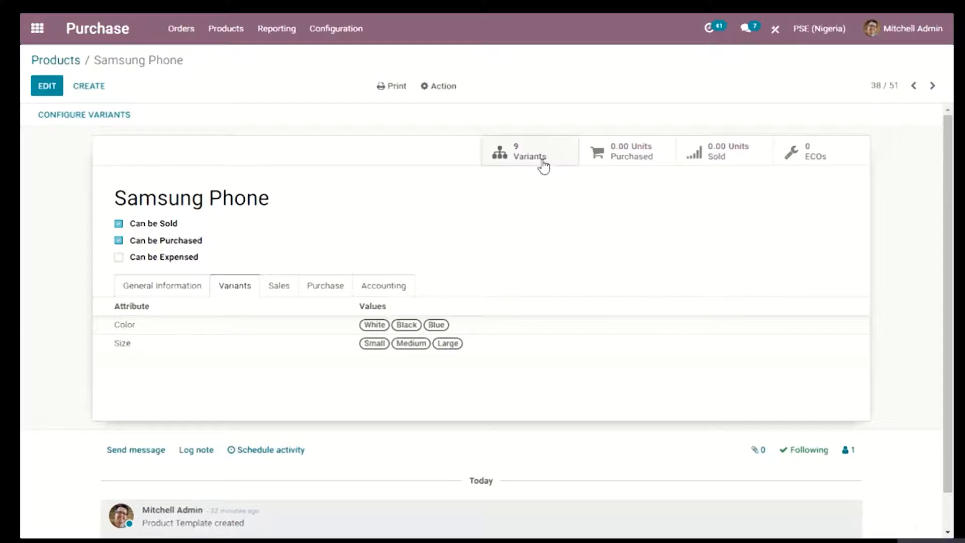
# Review the list of generated Samsung Phone variants and return to the product record
pyautogui.click(543, 165)
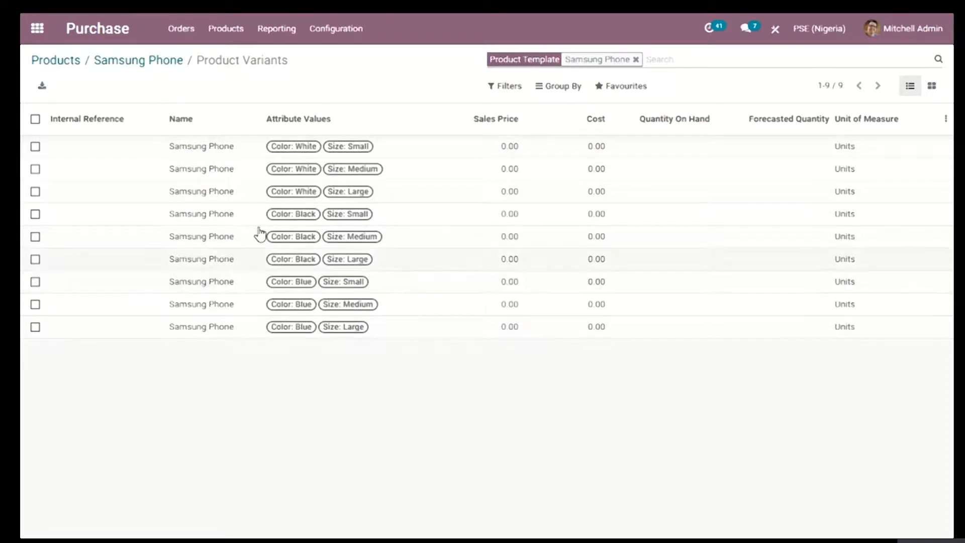
pyautogui.click(149, 64)
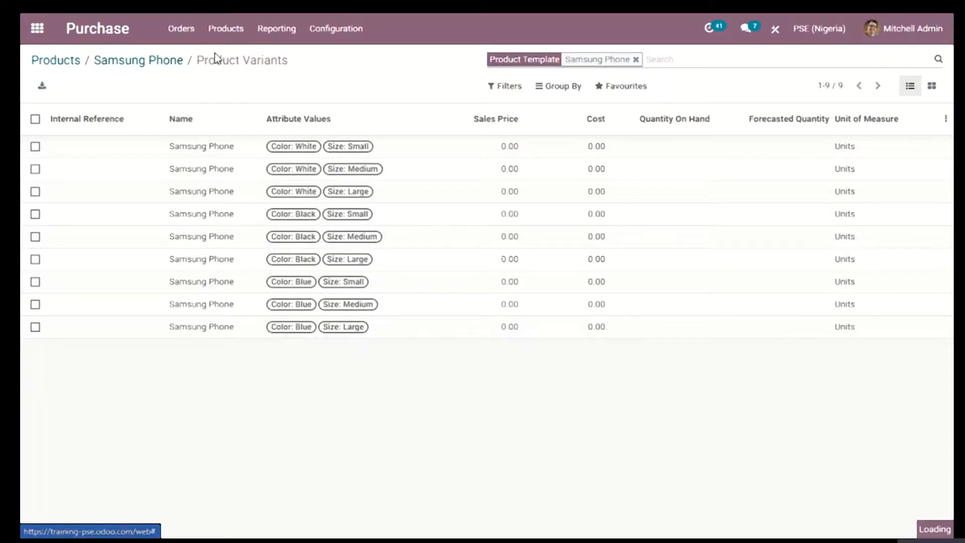
pyautogui.click(171, 63)
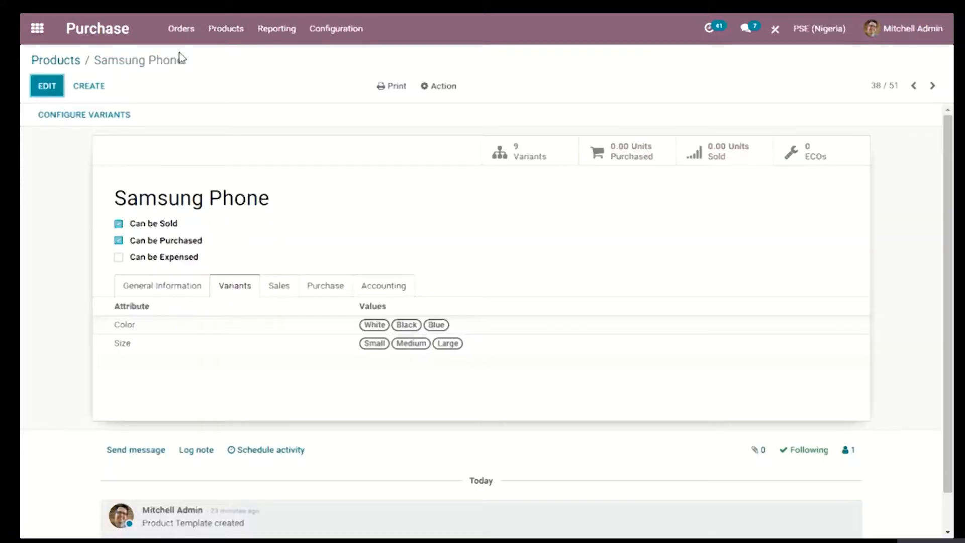
# Open the Purchase Analysis report and display its untaxed total as a pie chart
pyautogui.click(223, 34)
pyautogui.click(282, 40)
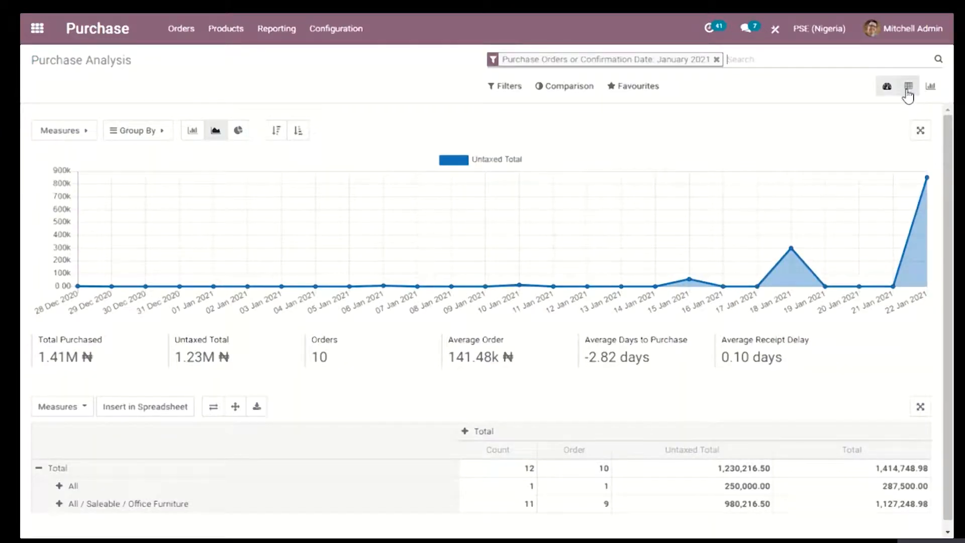
pyautogui.click(238, 130)
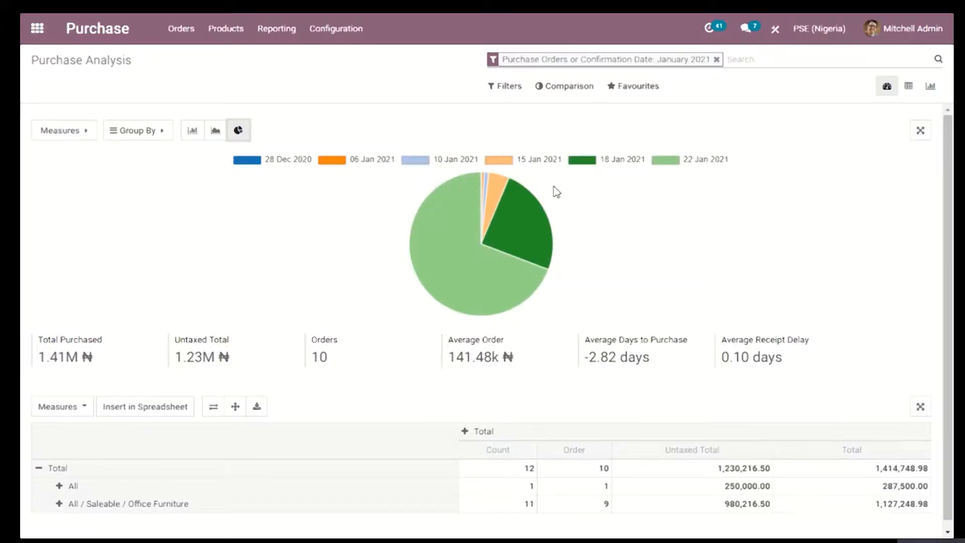
# Add a grouping by order date per year to the purchase analysis chart
pyautogui.click(166, 136)
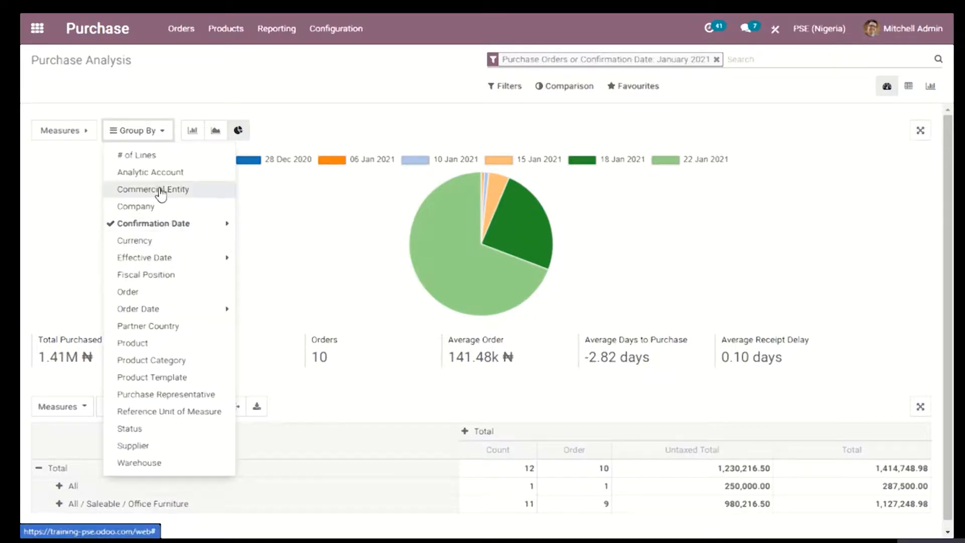
pyautogui.click(169, 310)
pyautogui.click(160, 326)
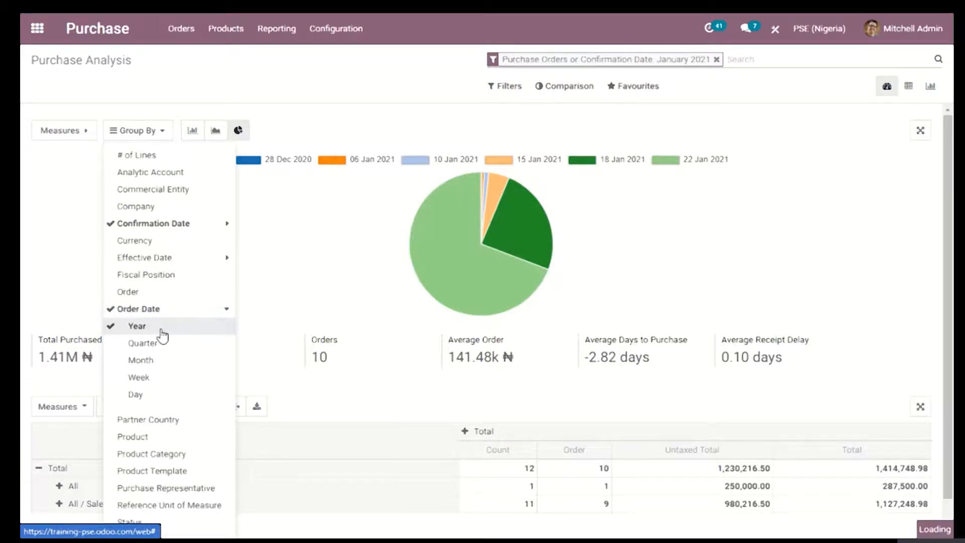
# Review the available chart measures and view the untaxed total as a line chart and bar chart, ending on the pie chart
pyautogui.click(83, 133)
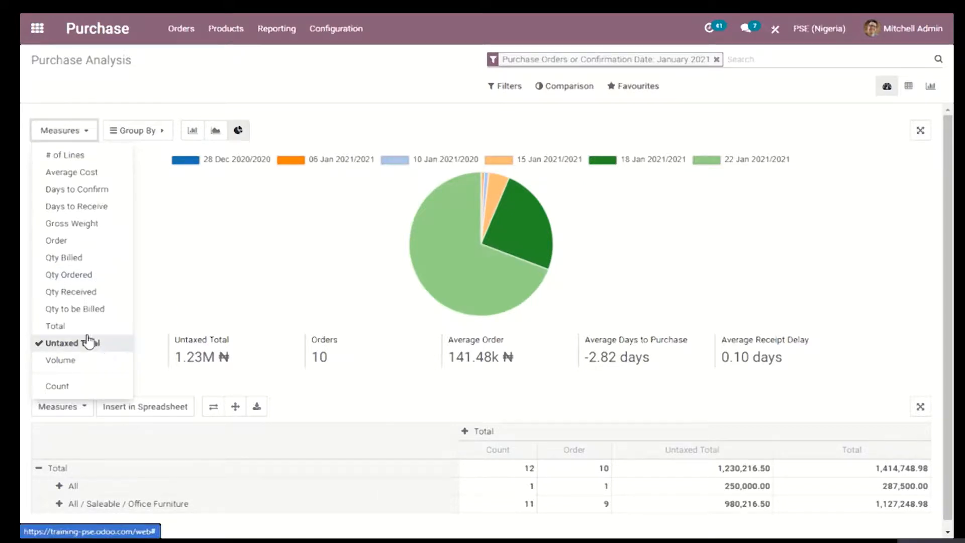
pyautogui.click(215, 130)
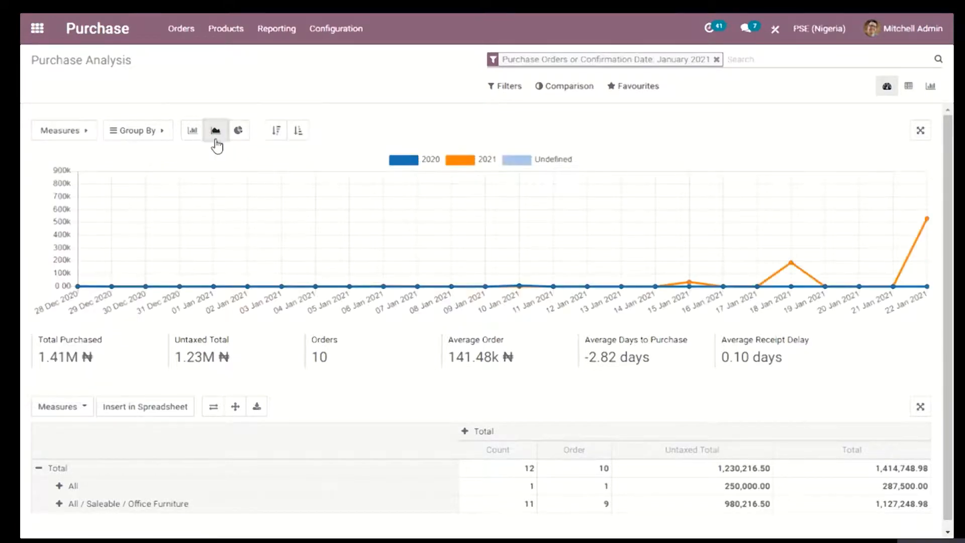
pyautogui.click(191, 132)
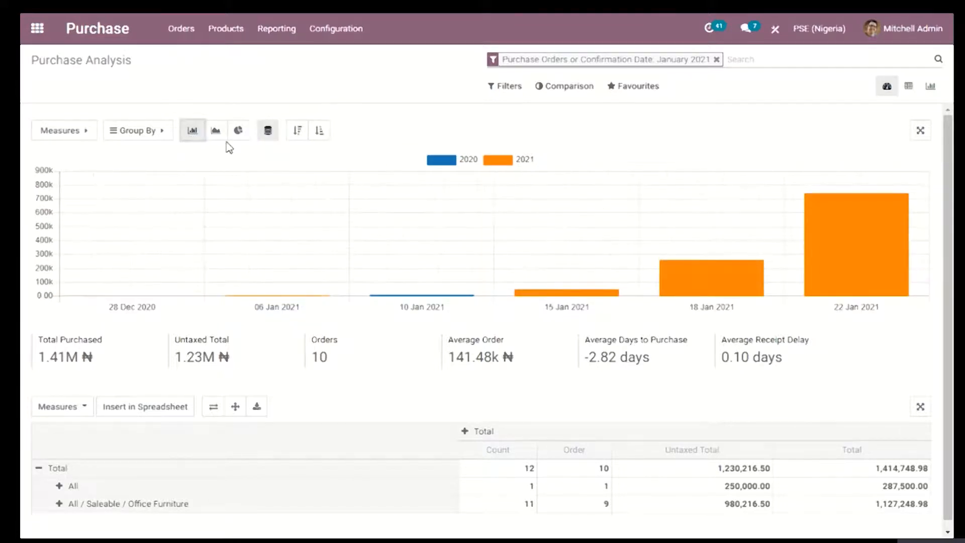
pyautogui.click(215, 132)
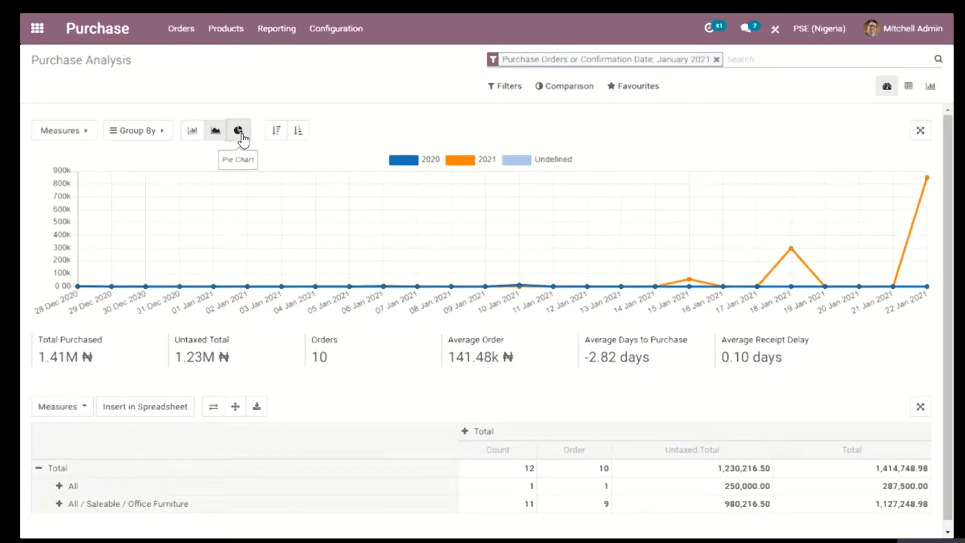
pyautogui.click(239, 131)
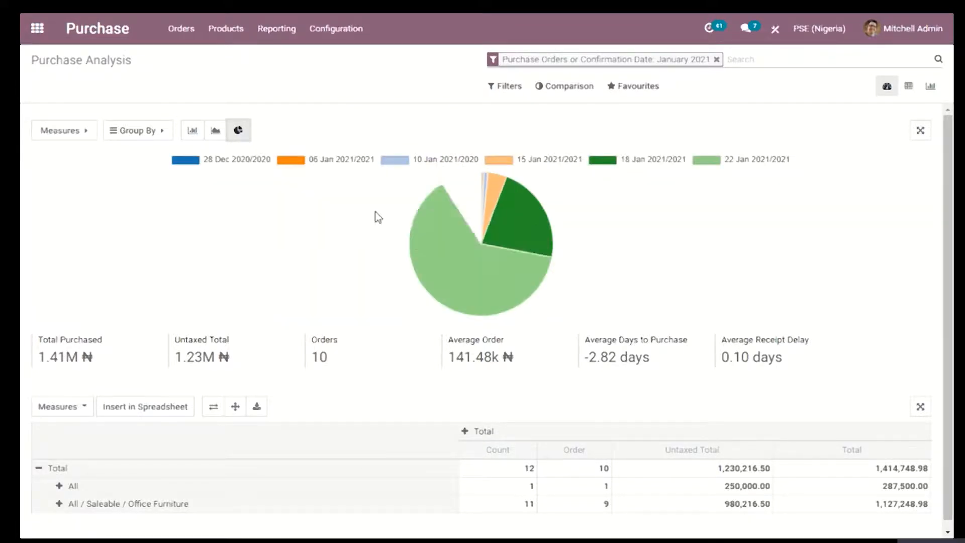
# Examine the purchase analysis as a full-size pie chart and as a pivot table, and return to the dashboard view
pyautogui.click(932, 89)
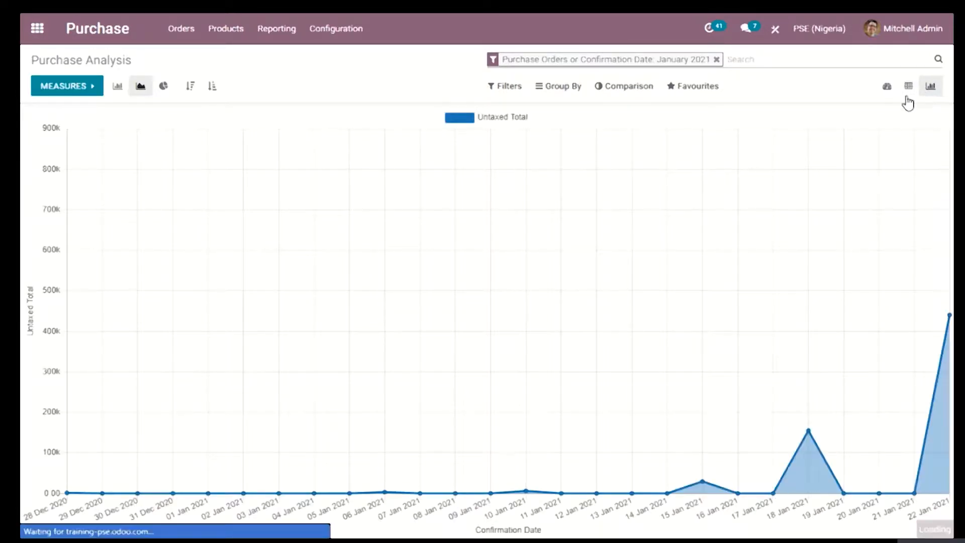
pyautogui.click(164, 87)
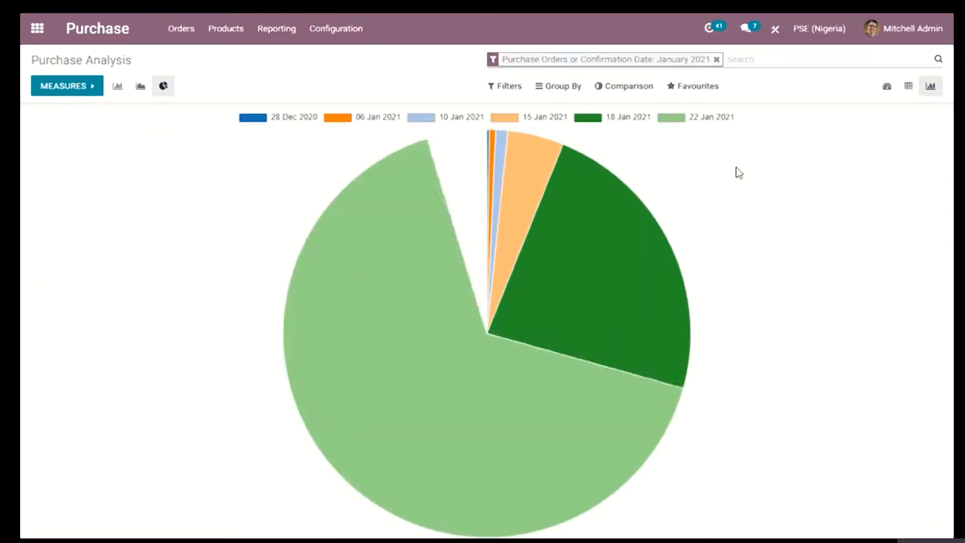
pyautogui.click(911, 89)
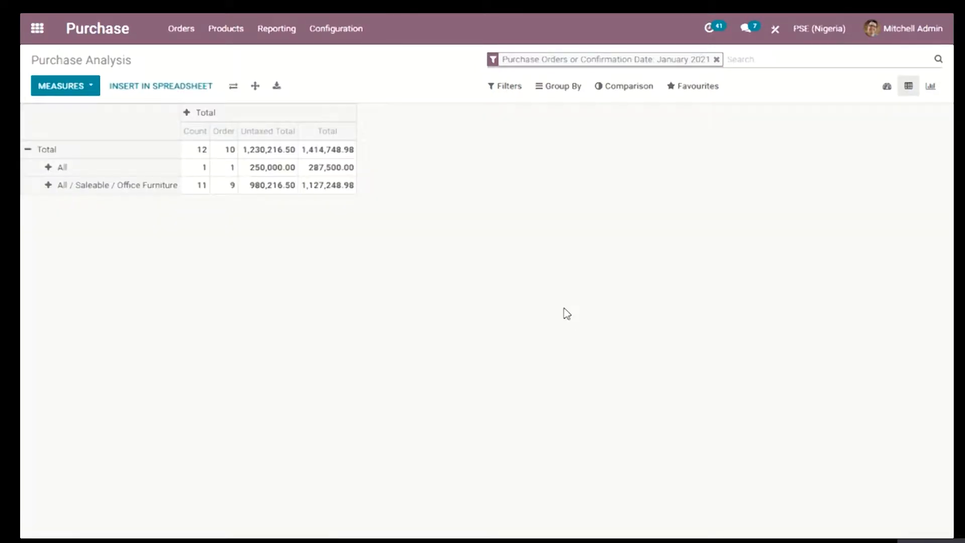
pyautogui.click(75, 185)
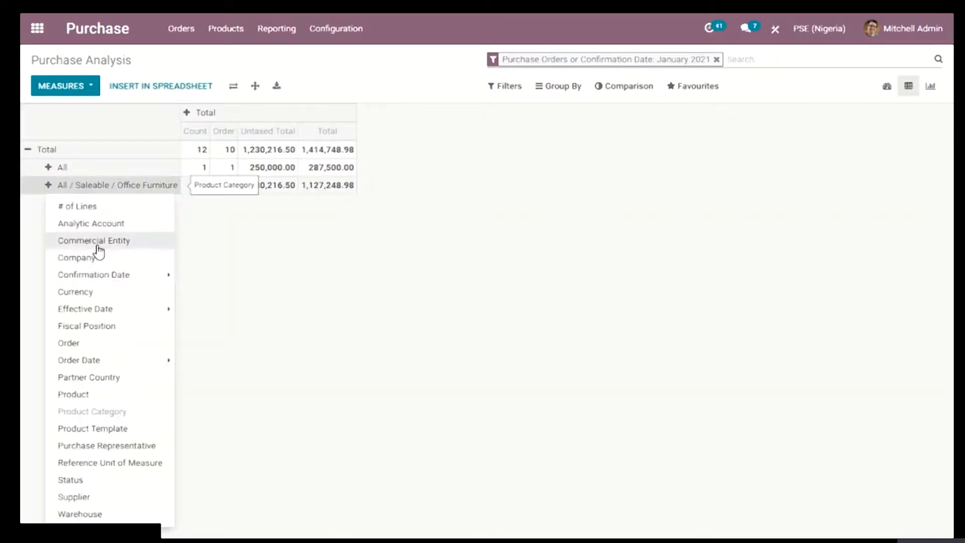
pyautogui.click(325, 273)
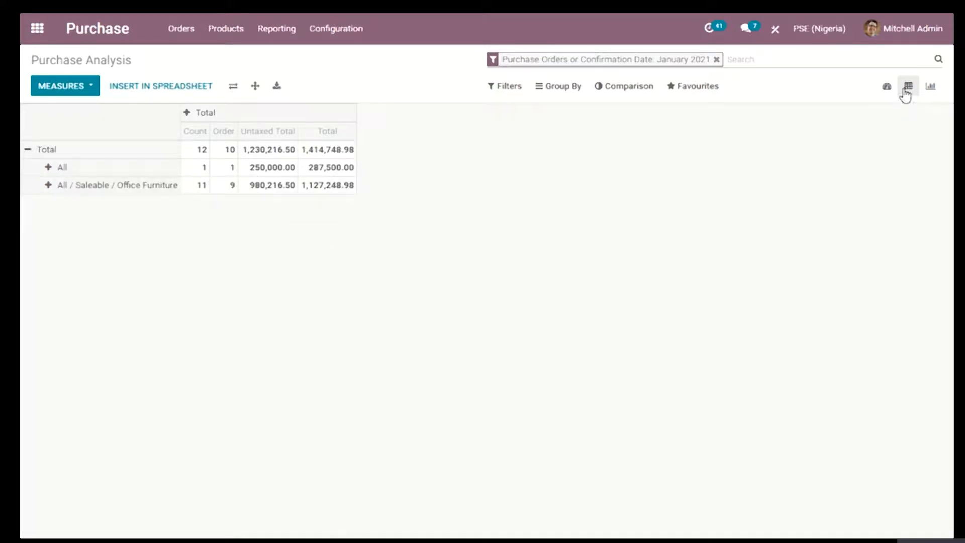
pyautogui.click(886, 90)
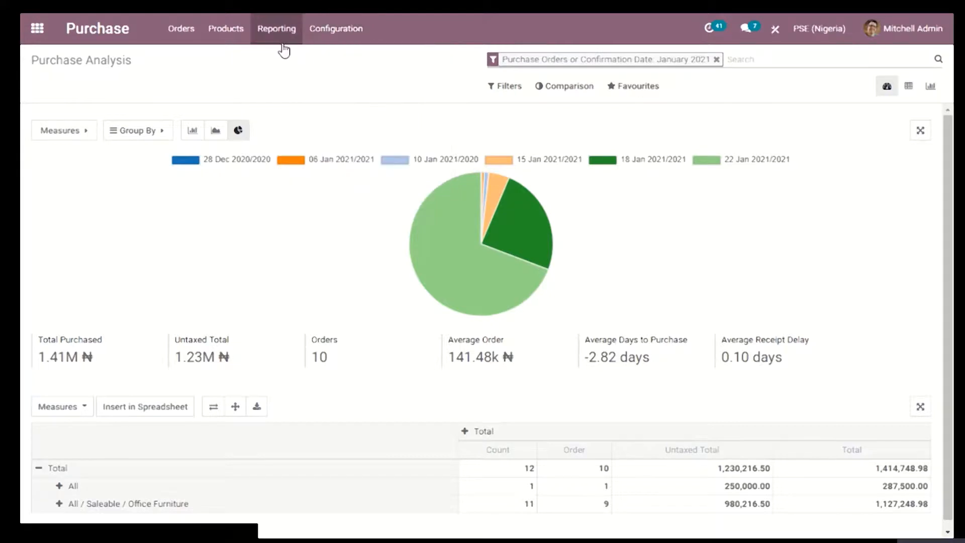
# Review the list of purchase agreement types and the vendor pricelists
pyautogui.click(337, 31)
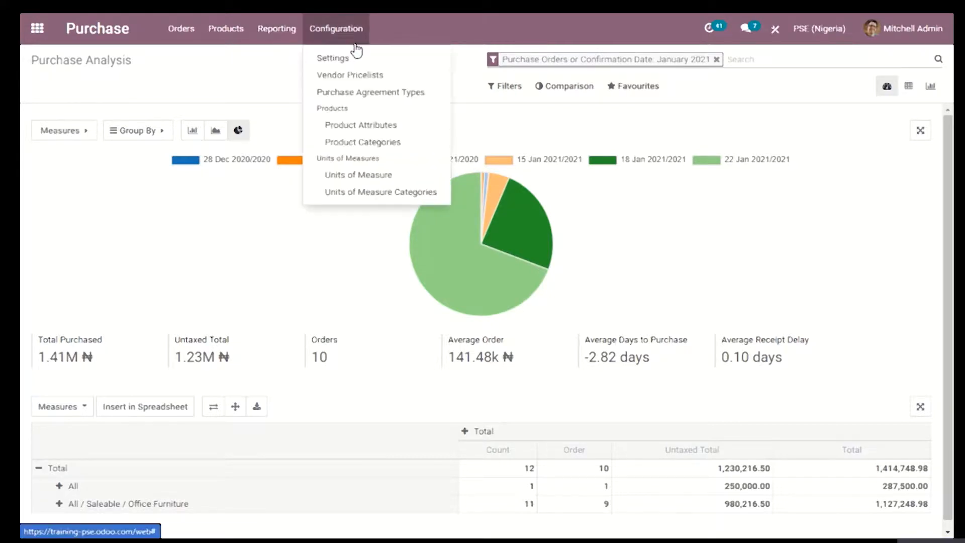
pyautogui.click(364, 99)
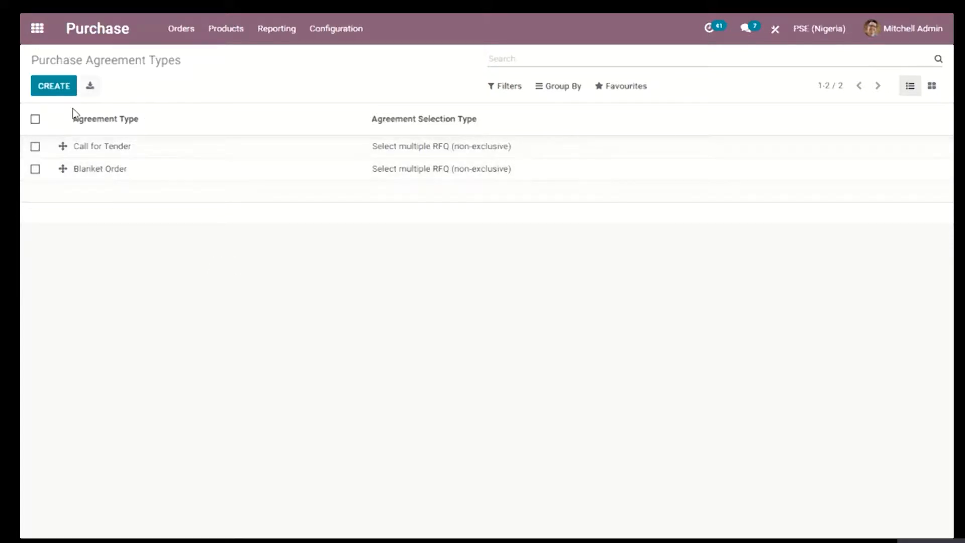
pyautogui.click(357, 37)
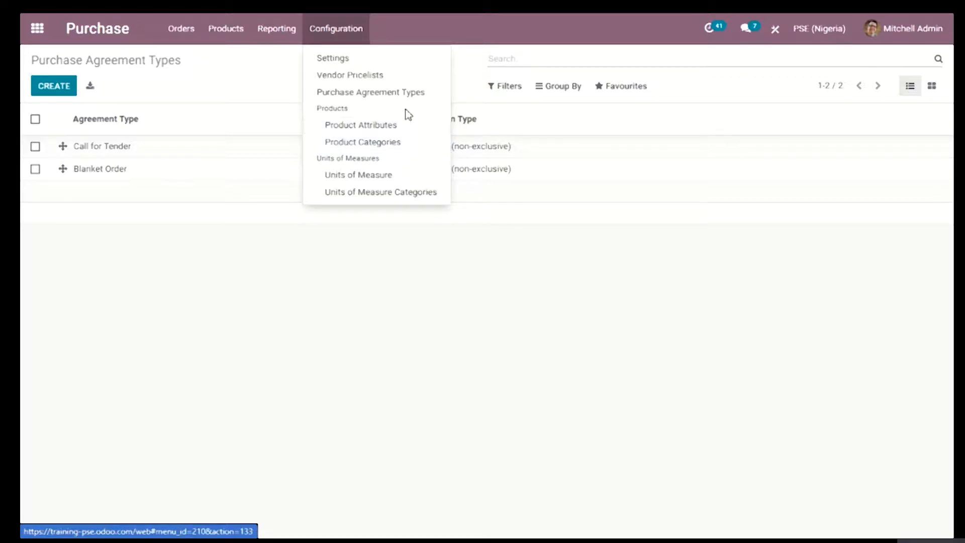
pyautogui.click(388, 76)
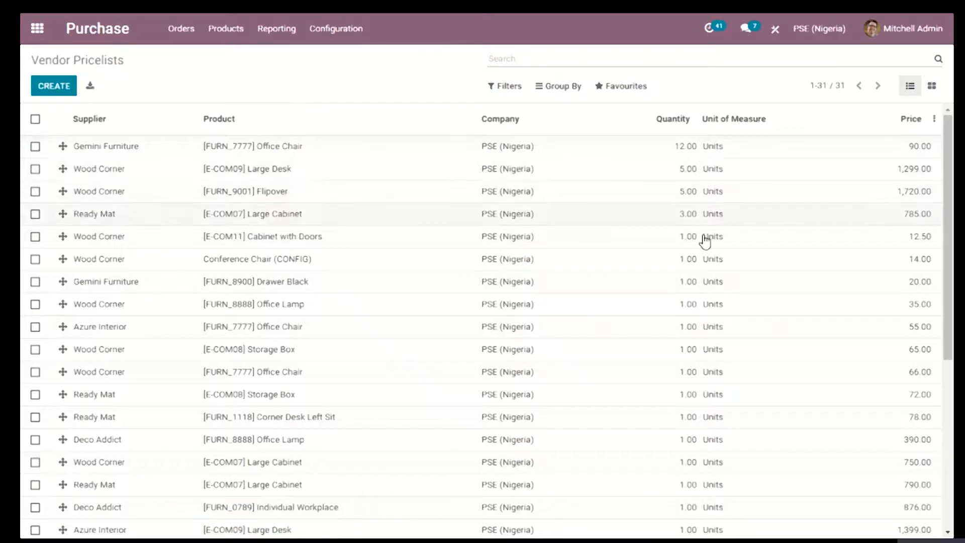
pyautogui.scroll(-4, 919, 302)
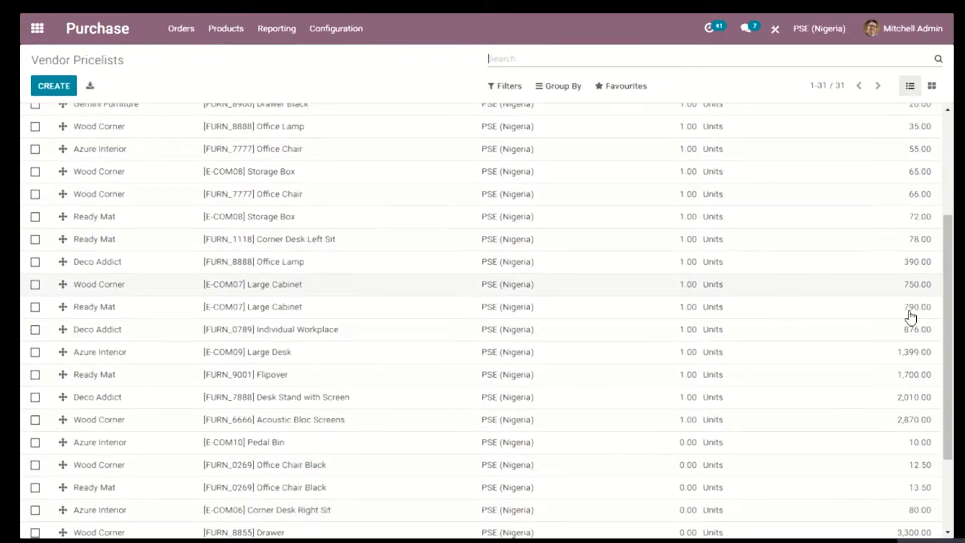
pyautogui.scroll(4, 887, 280)
# Switch to the Sales app and view its quotations list and order options
pyautogui.click(37, 28)
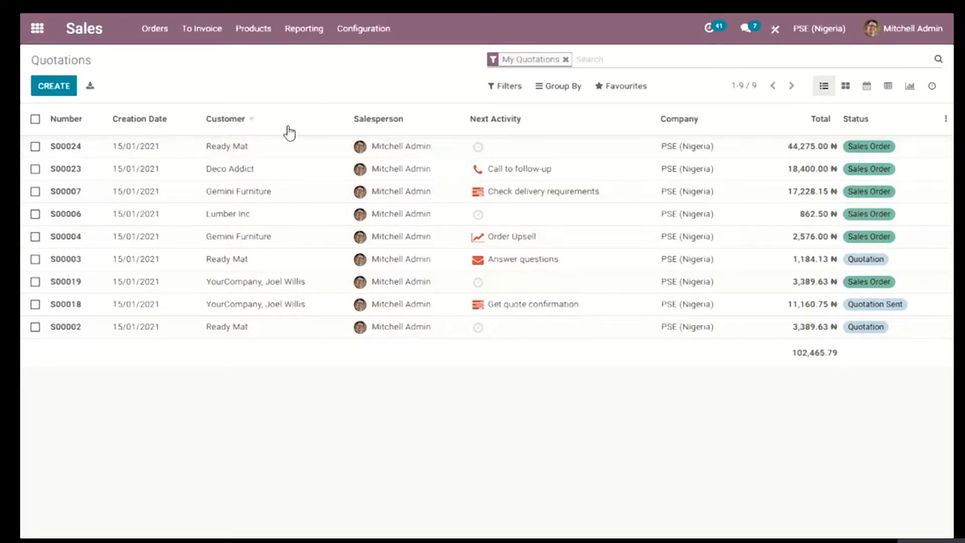
pyautogui.click(168, 42)
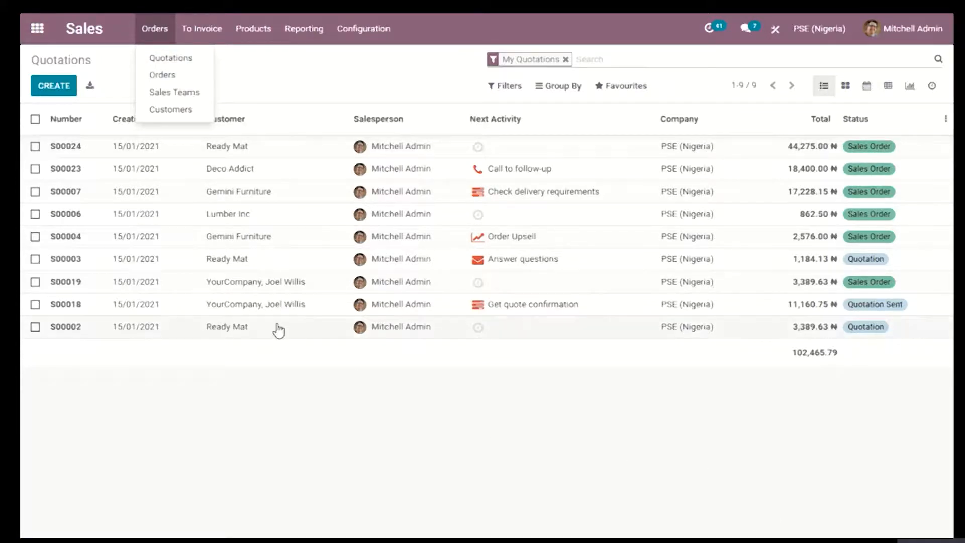
pyautogui.click(240, 74)
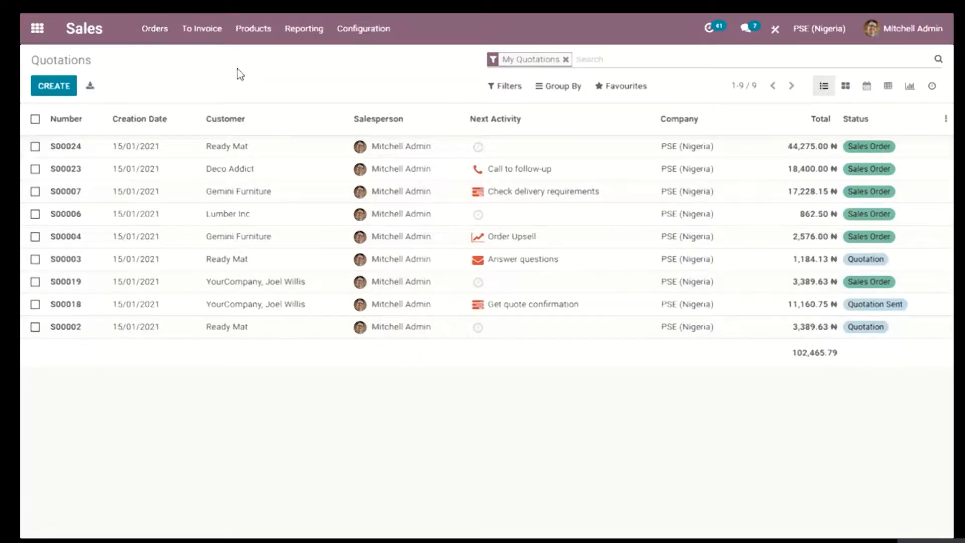
# Create a new quotation, select the individual customer listed below the Azure Interior contacts, and set the payment terms to Immediate Payment
pyautogui.click(54, 86)
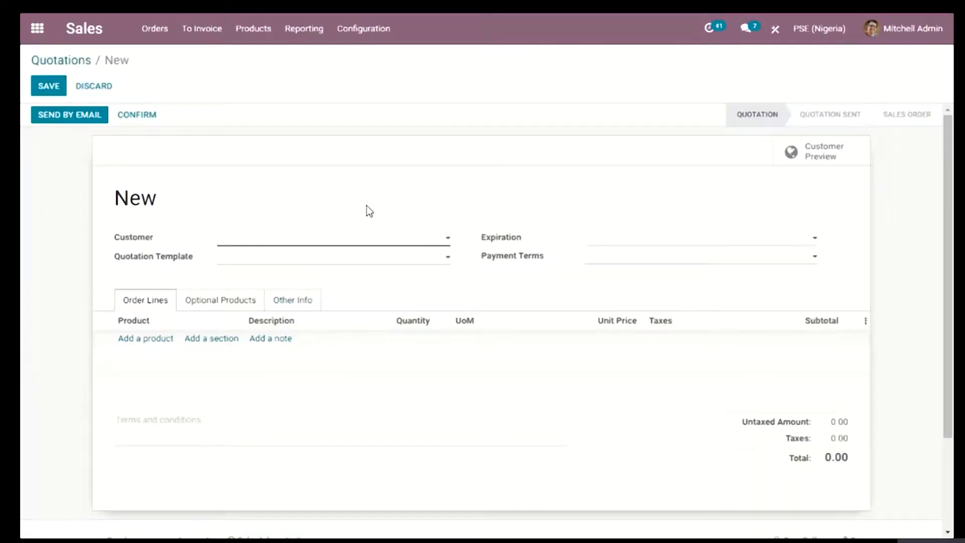
pyautogui.click(386, 246)
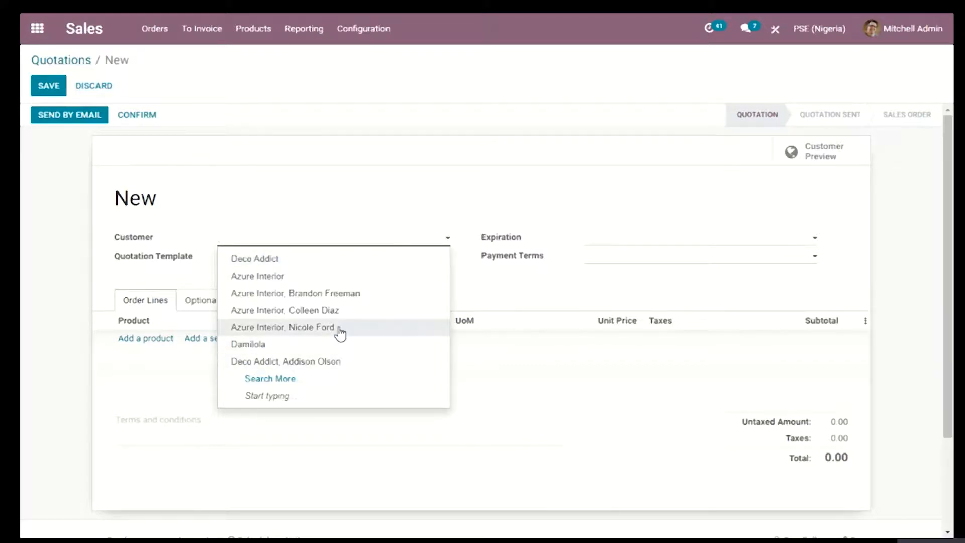
pyautogui.click(338, 350)
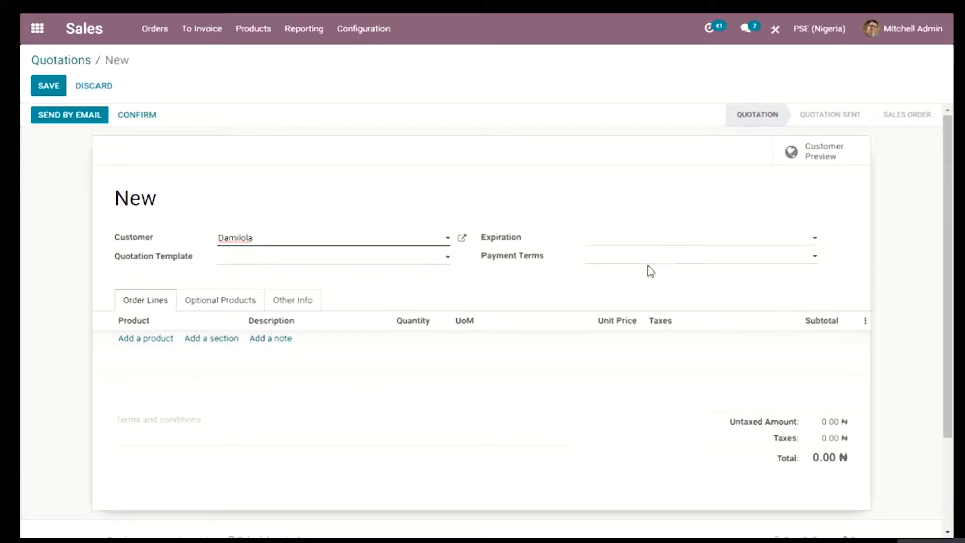
pyautogui.click(688, 271)
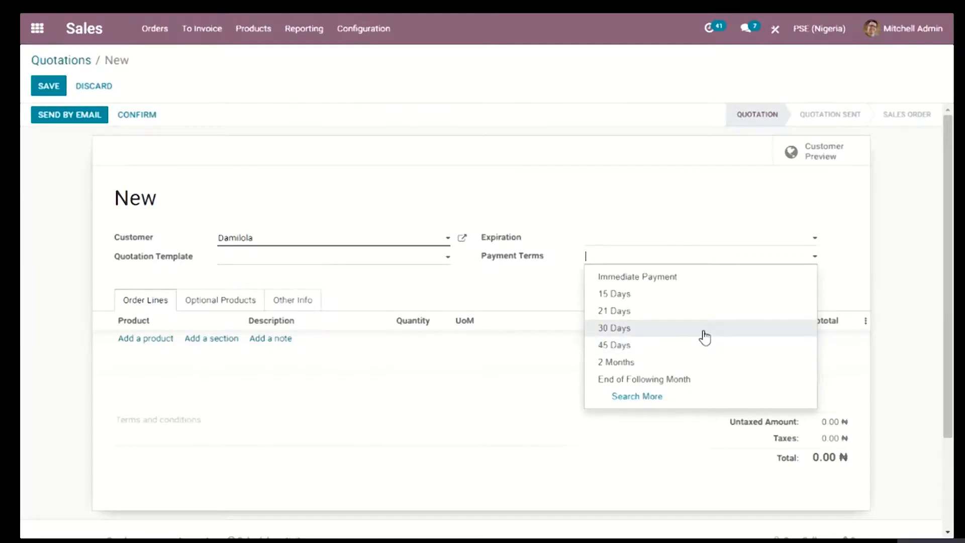
pyautogui.click(700, 279)
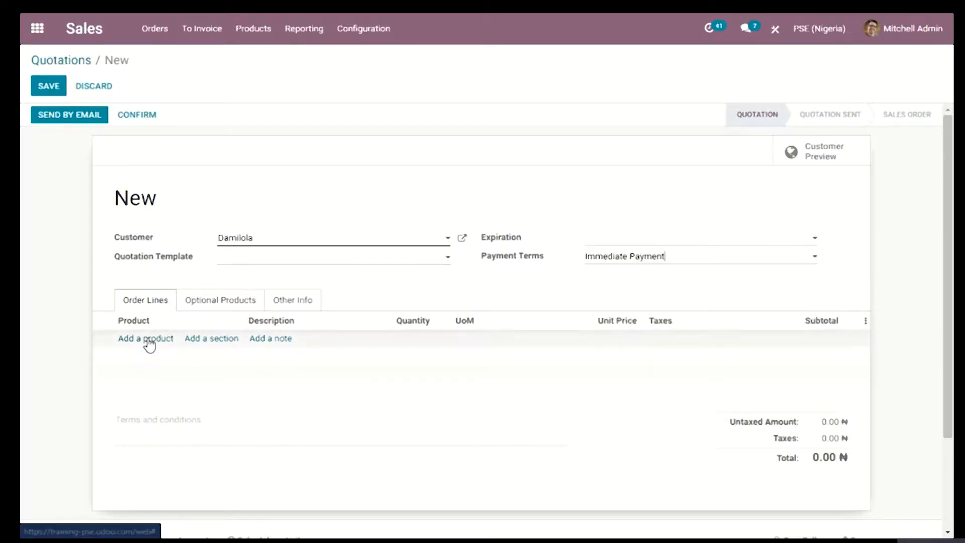
# Add the product Samsung Phone (White, Large) as an order line on the quotation
pyautogui.click(166, 342)
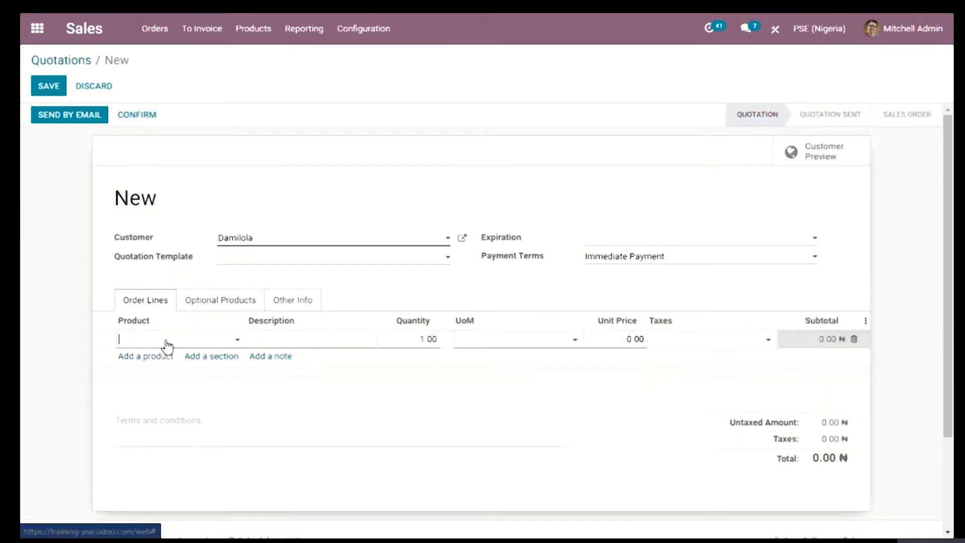
pyautogui.click(207, 344)
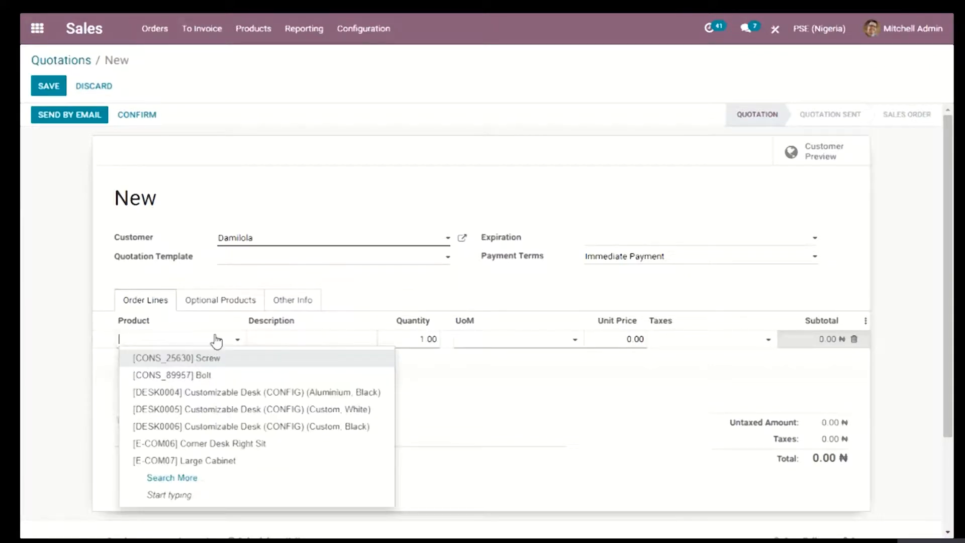
pyautogui.write('Sama')
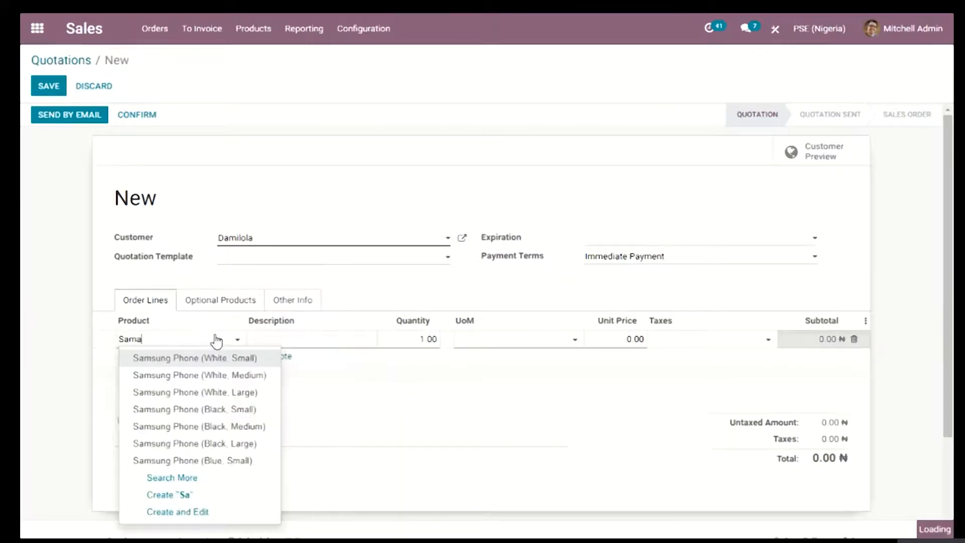
pyautogui.press('BackSpace')
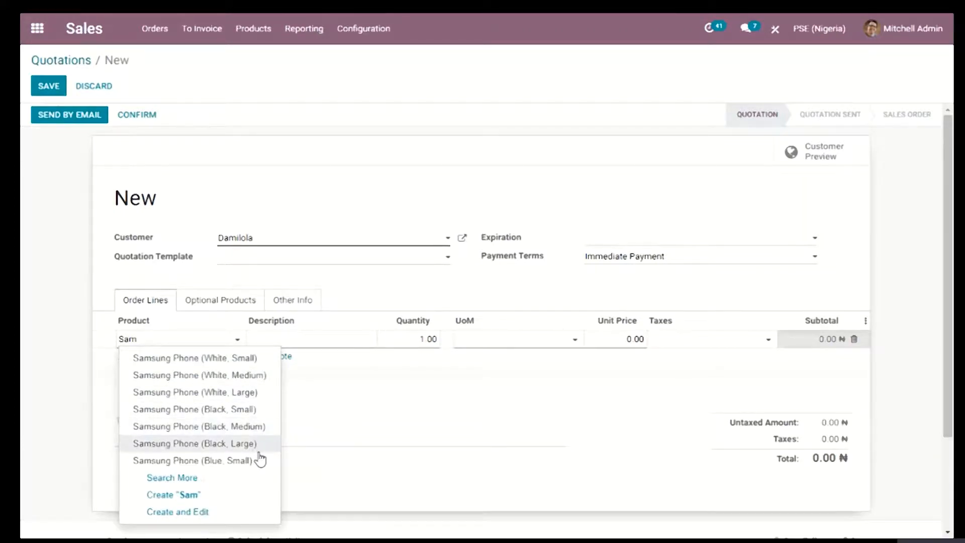
pyautogui.click(247, 393)
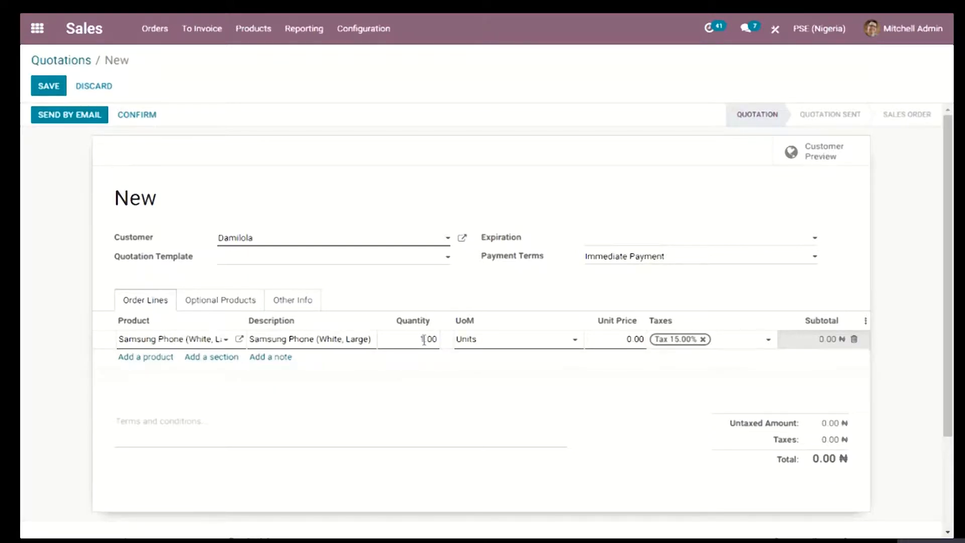
# Set the Samsung Phone line's unit price to 70000 and save the quotation
pyautogui.click(622, 342)
pyautogui.write('70000')
pyautogui.click(718, 367)
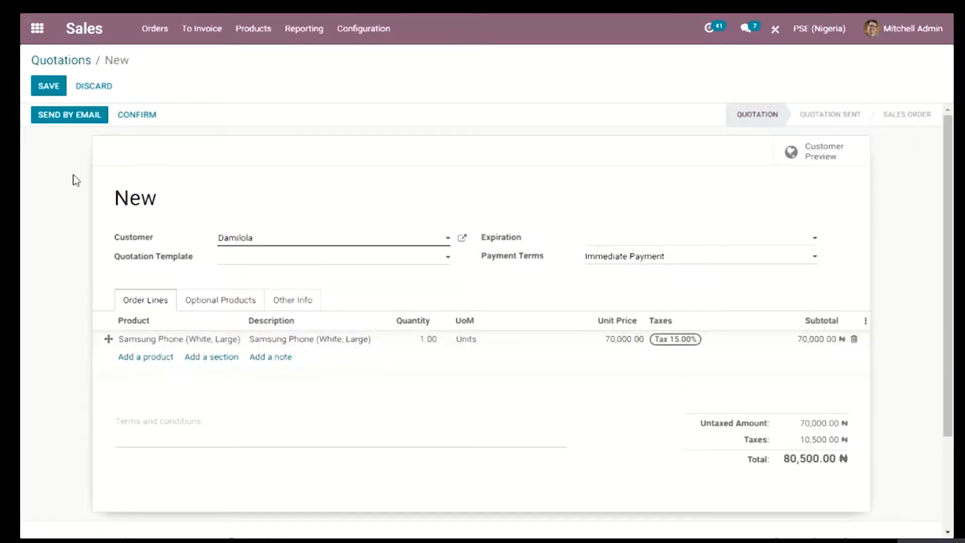
pyautogui.click(60, 91)
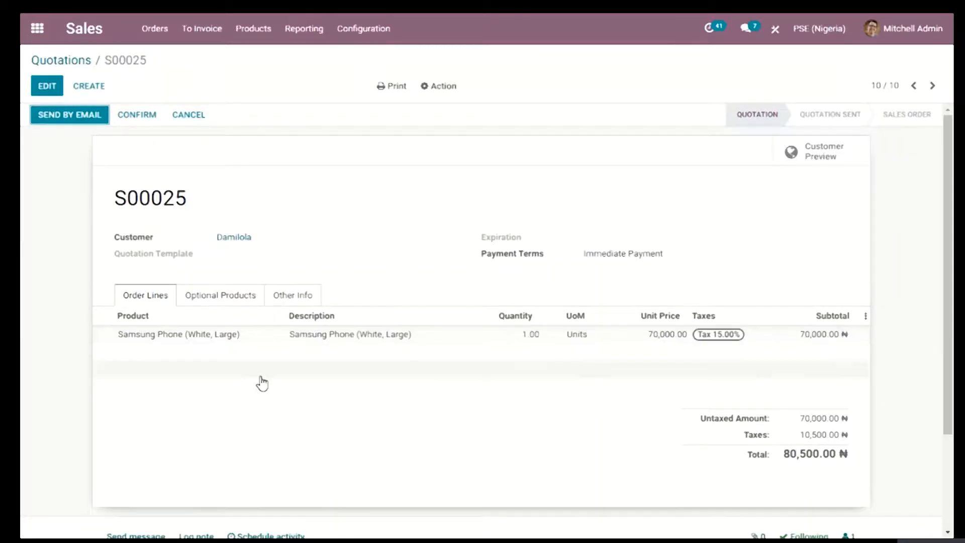
# Try adding a note line to the quotation, drop the empty line, and save the quotation
pyautogui.click(56, 94)
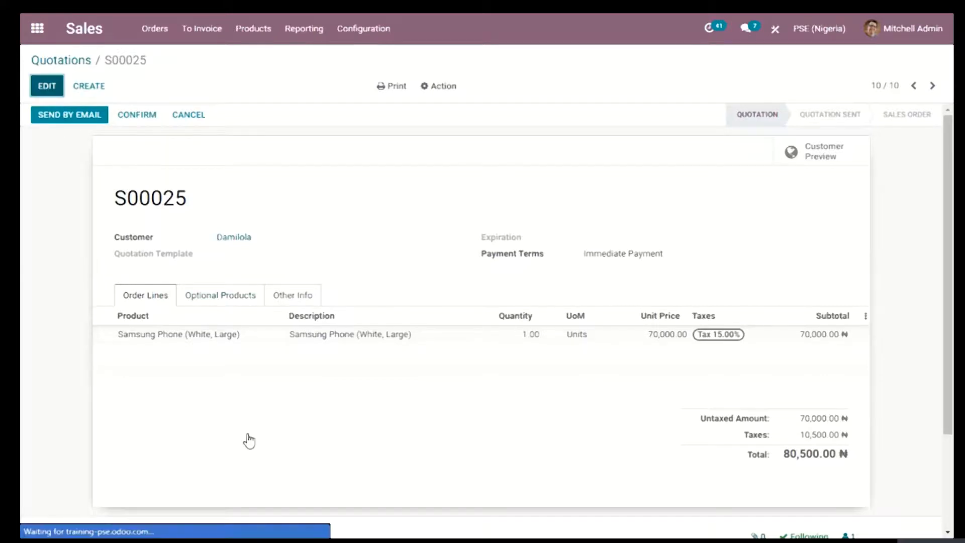
pyautogui.click(182, 426)
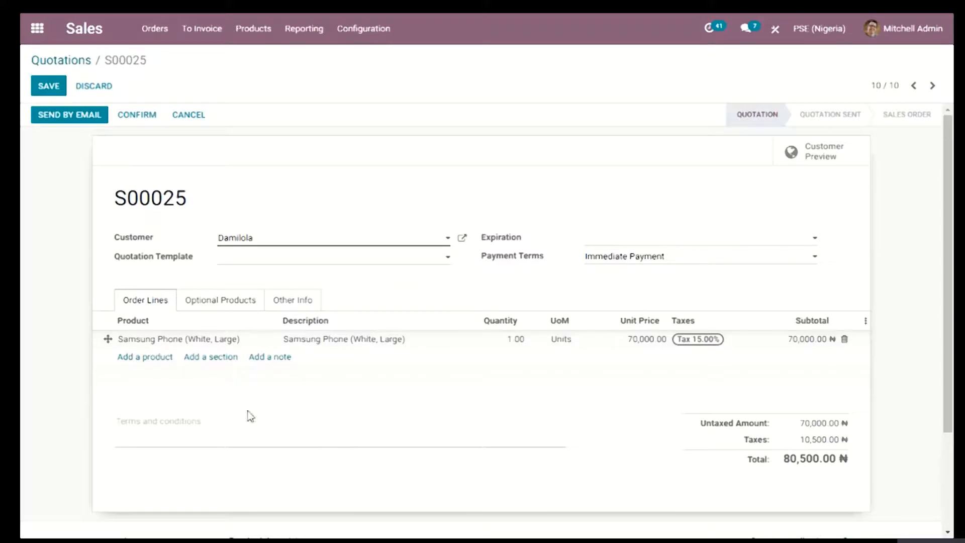
pyautogui.click(273, 357)
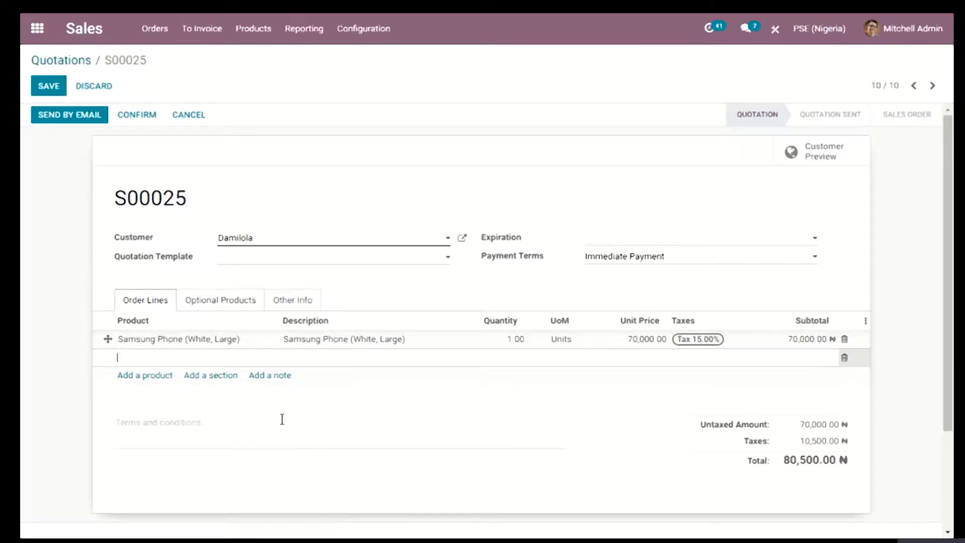
pyautogui.click(249, 406)
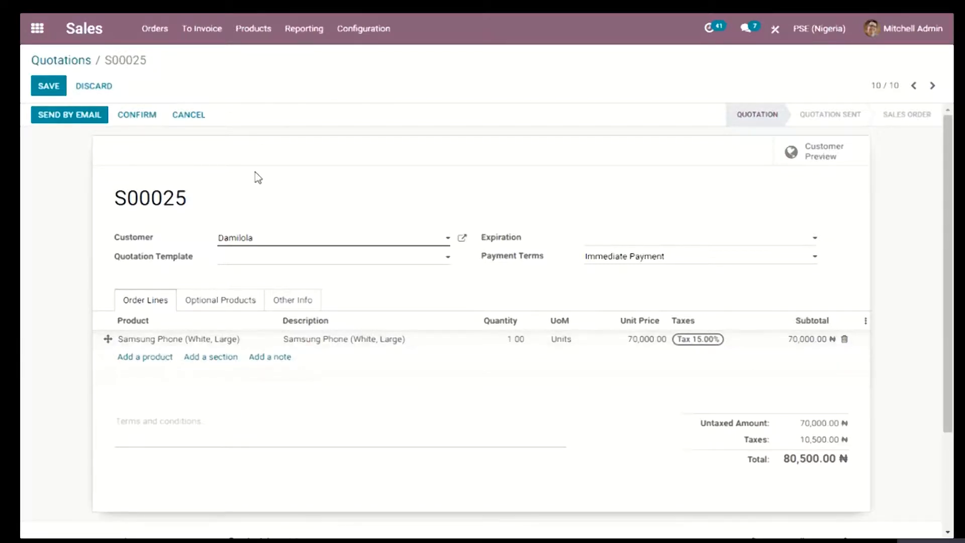
pyautogui.click(66, 92)
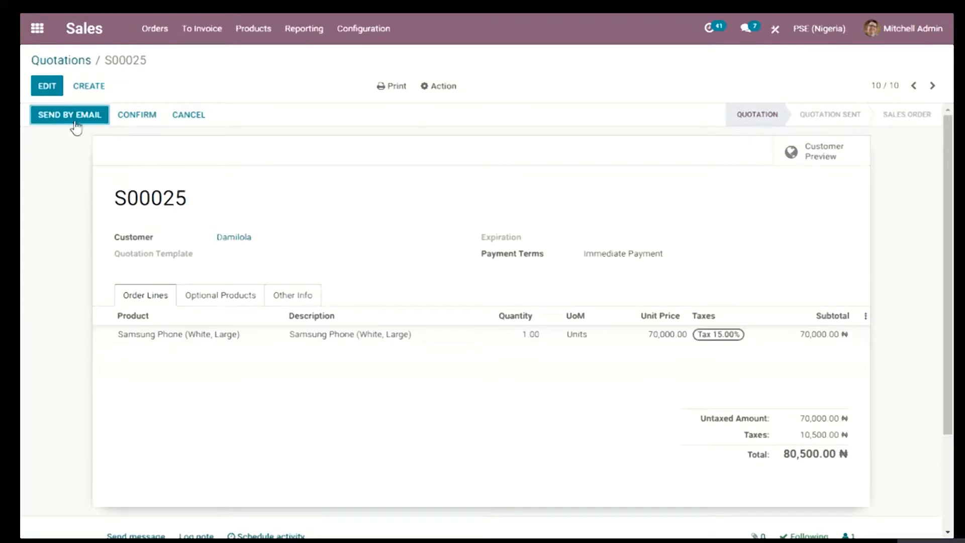
# Confirm the quotation as a sales order and try to create and view a regular invoice for it
pyautogui.click(151, 119)
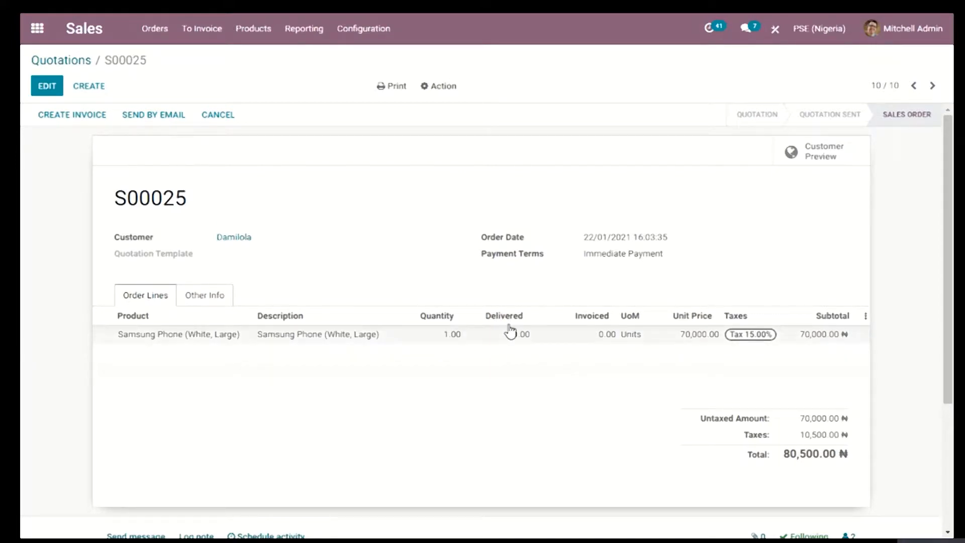
pyautogui.click(90, 123)
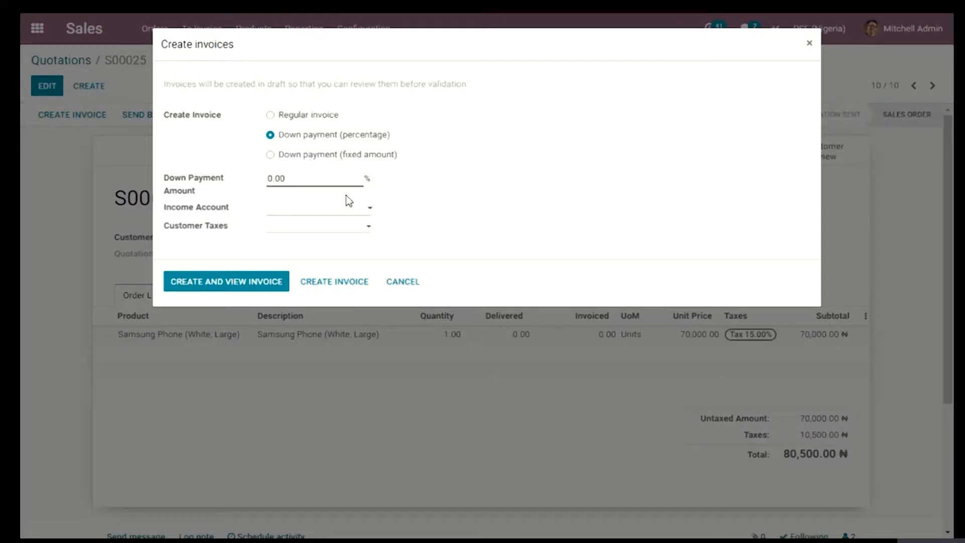
pyautogui.click(302, 115)
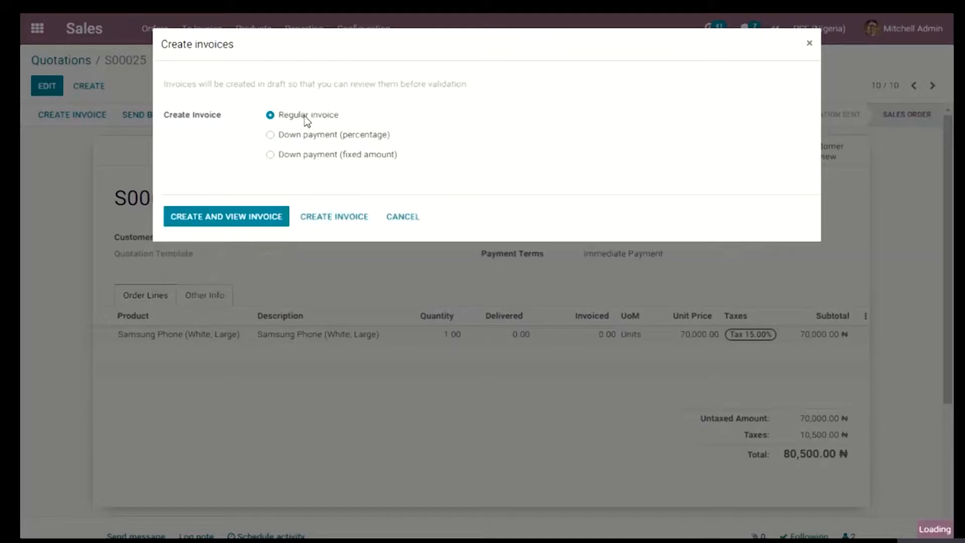
pyautogui.click(265, 226)
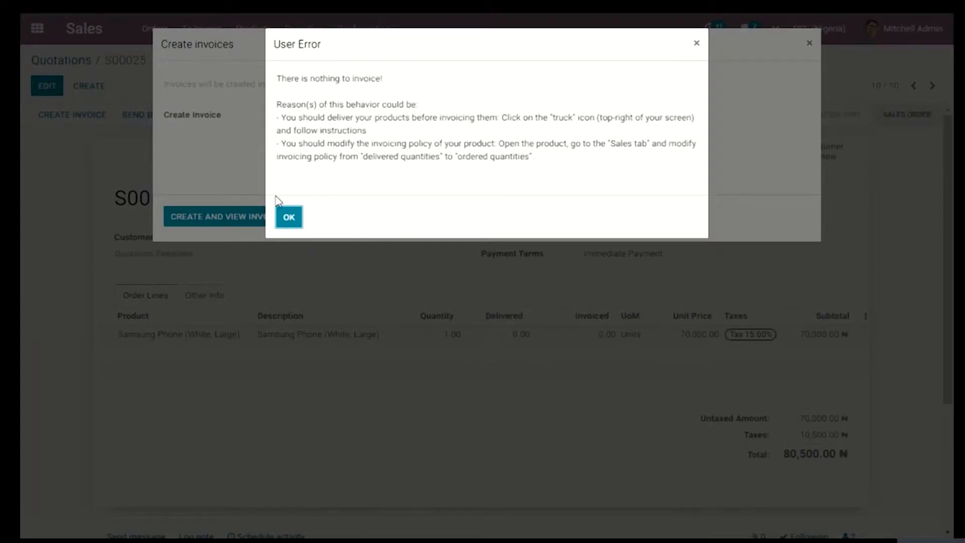
pyautogui.click(288, 220)
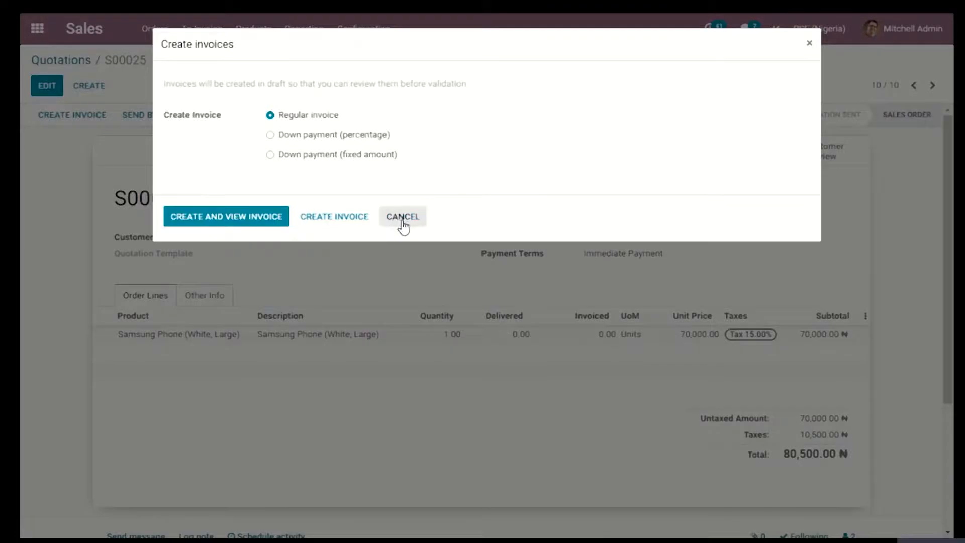
pyautogui.click(399, 218)
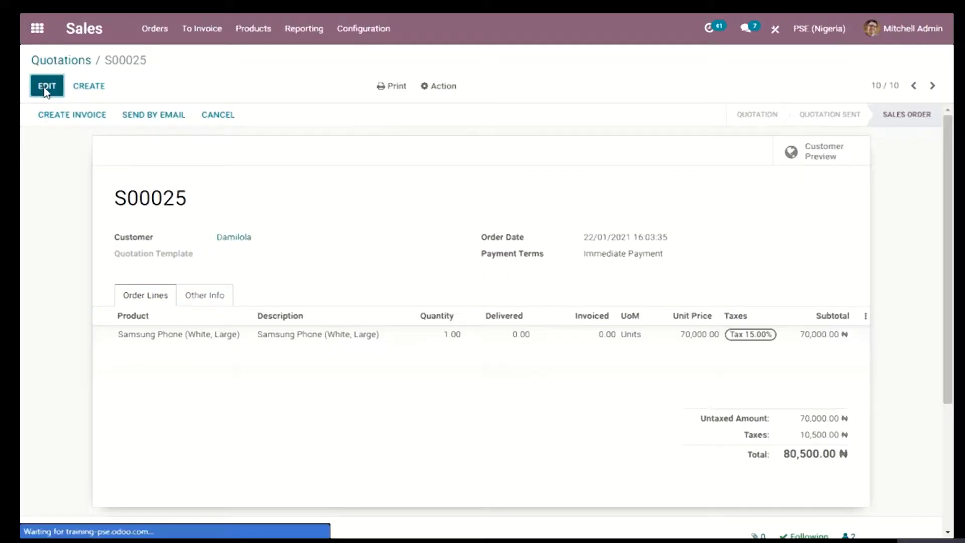
# Try to edit the delivered quantity of the Samsung Phone line, save the order, and view the line's details
pyautogui.click(46, 87)
pyautogui.click(501, 344)
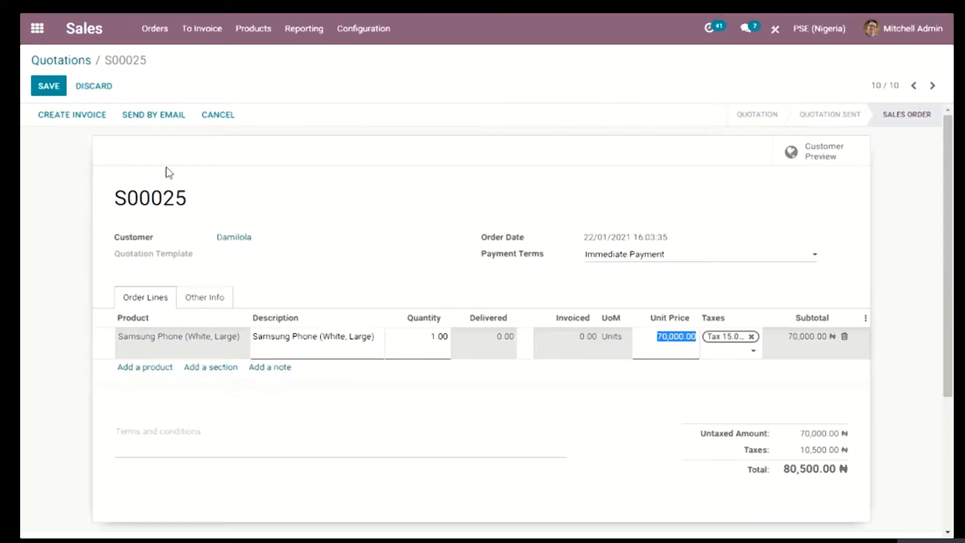
pyautogui.click(230, 156)
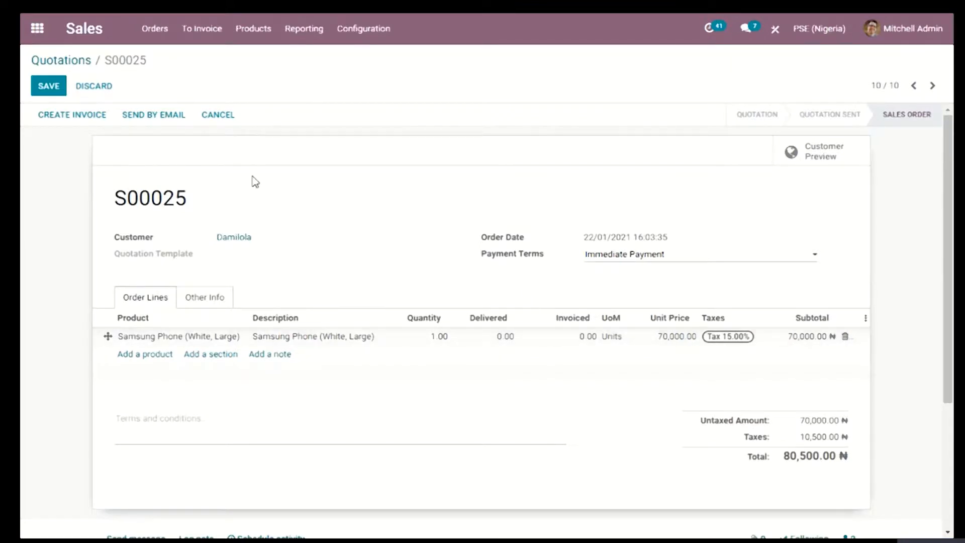
pyautogui.click(49, 86)
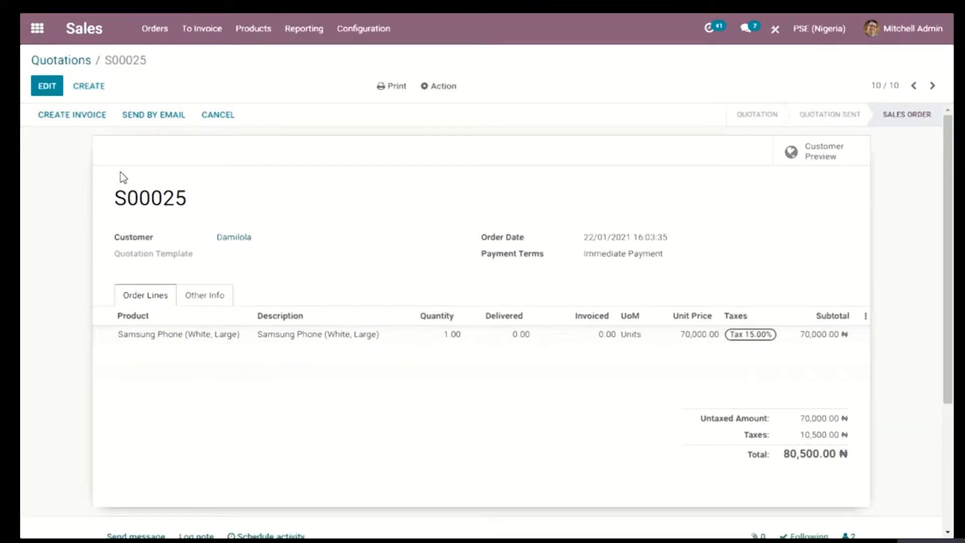
pyautogui.click(511, 346)
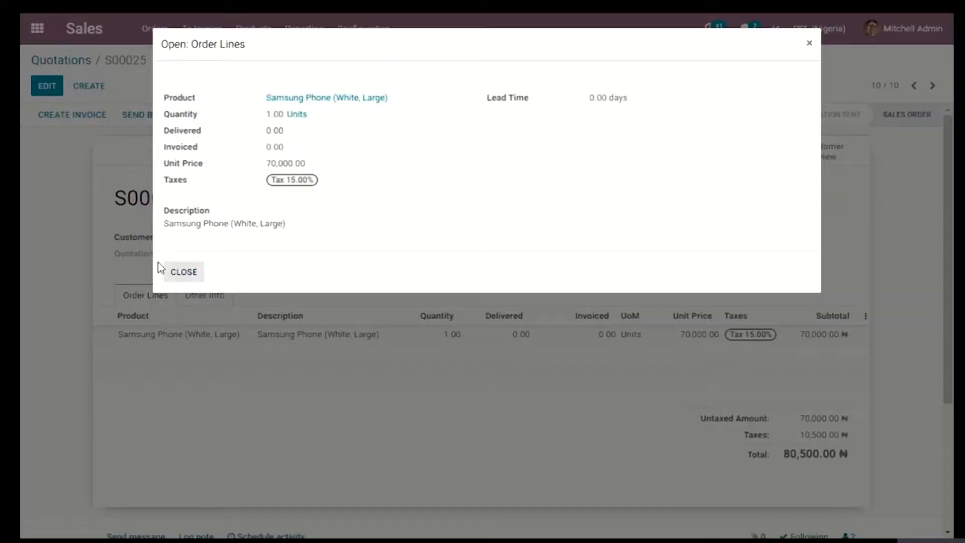
pyautogui.click(165, 272)
# Put the Samsung Phone line into edit mode, save the order without edits, and check the line's details again
pyautogui.click(45, 93)
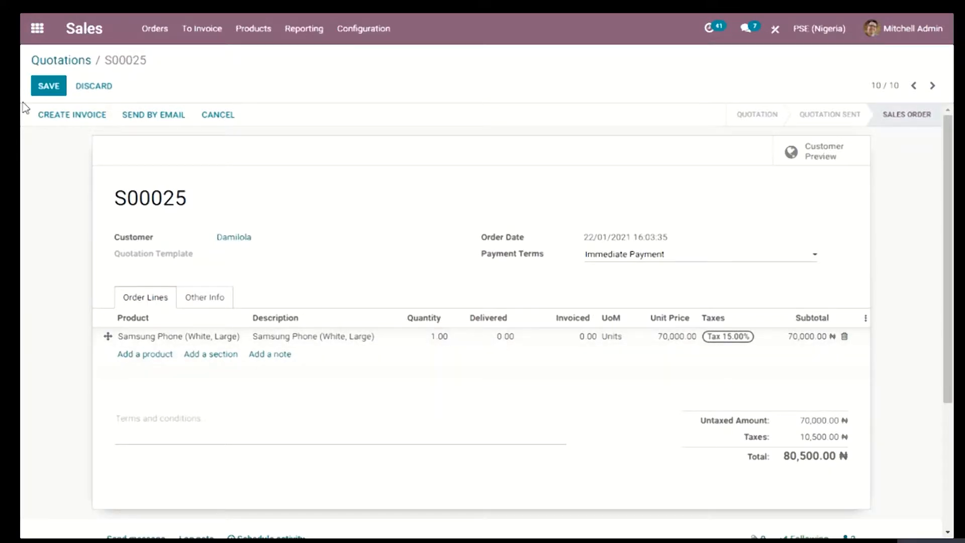
pyautogui.click(226, 341)
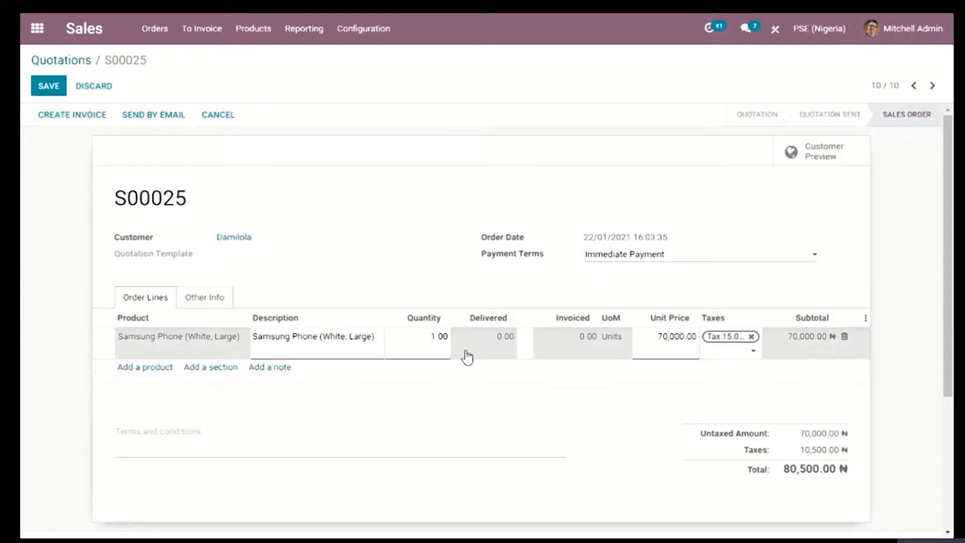
pyautogui.click(62, 89)
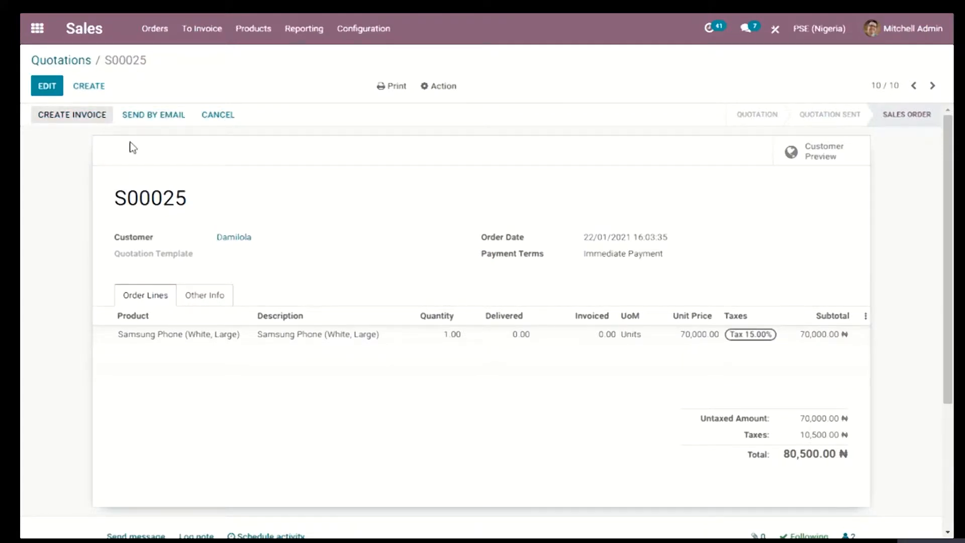
pyautogui.click(456, 335)
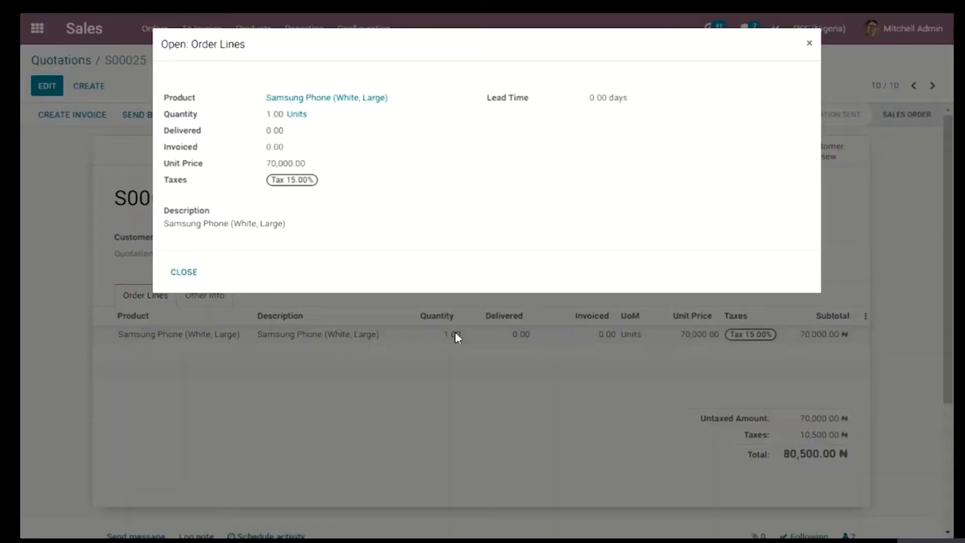
pyautogui.click(184, 272)
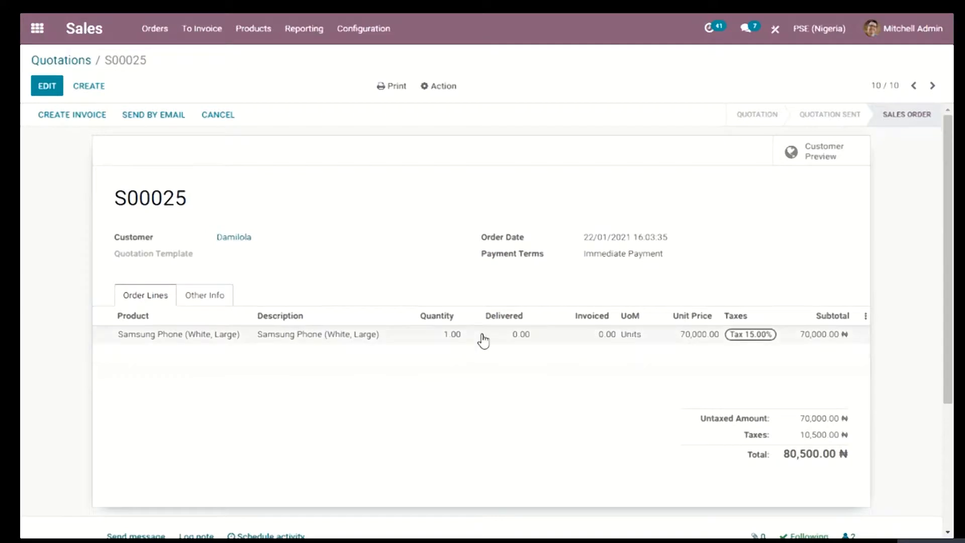
pyautogui.click(310, 333)
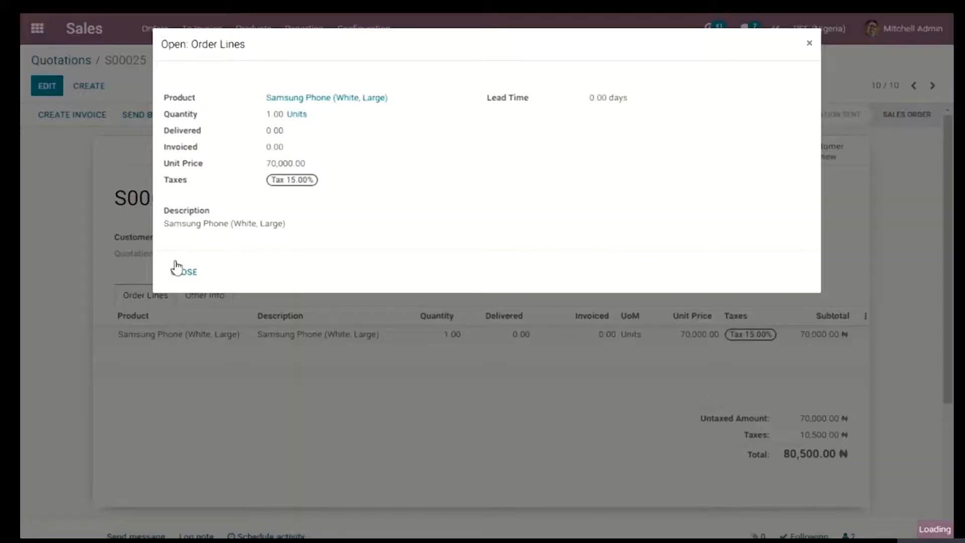
pyautogui.click(184, 273)
# Try the Samsung Phone line's Delivered field again, look through the payment terms options, and save the order without changes
pyautogui.click(53, 92)
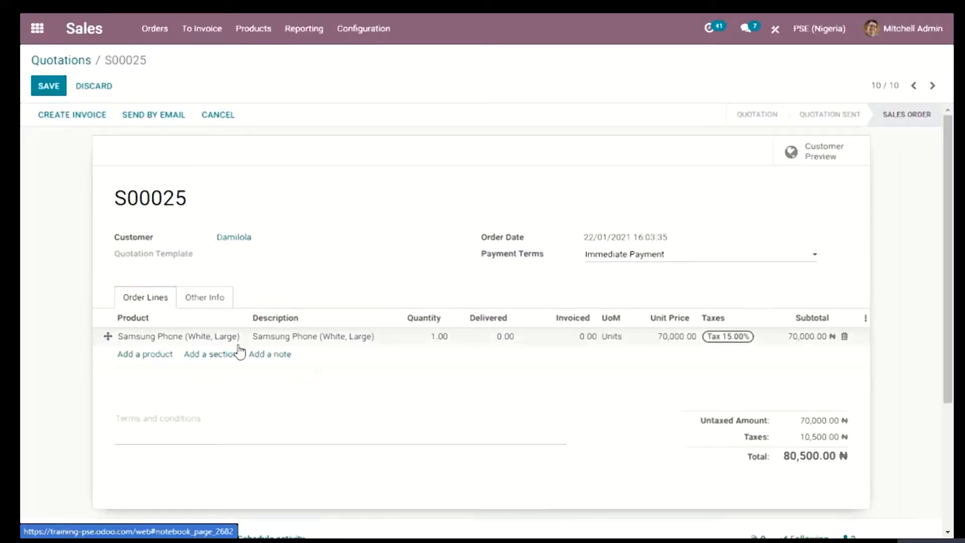
pyautogui.click(298, 340)
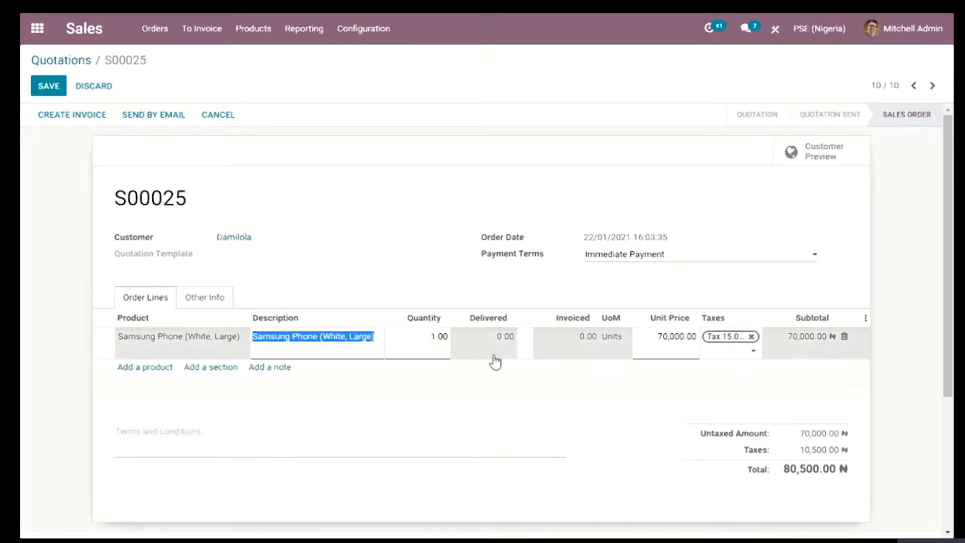
pyautogui.click(502, 350)
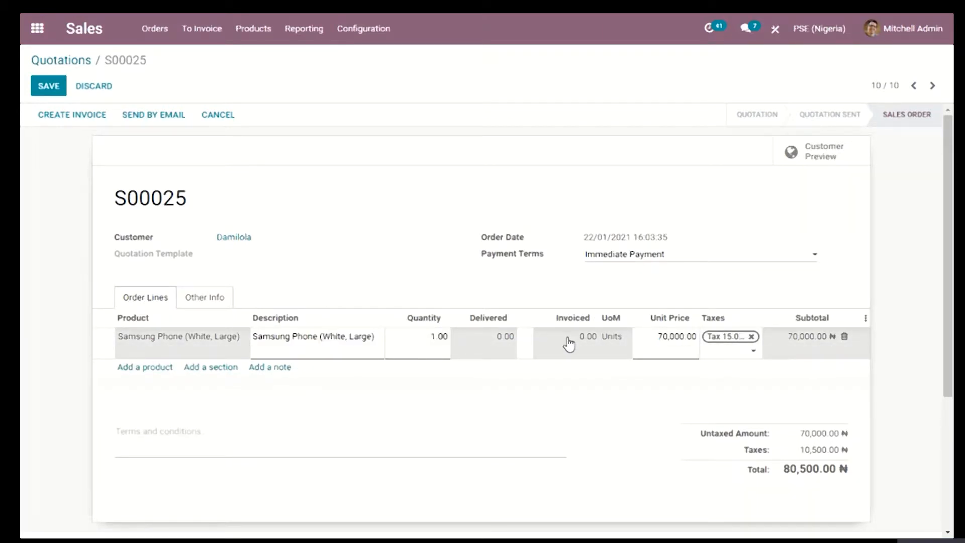
pyautogui.click(625, 388)
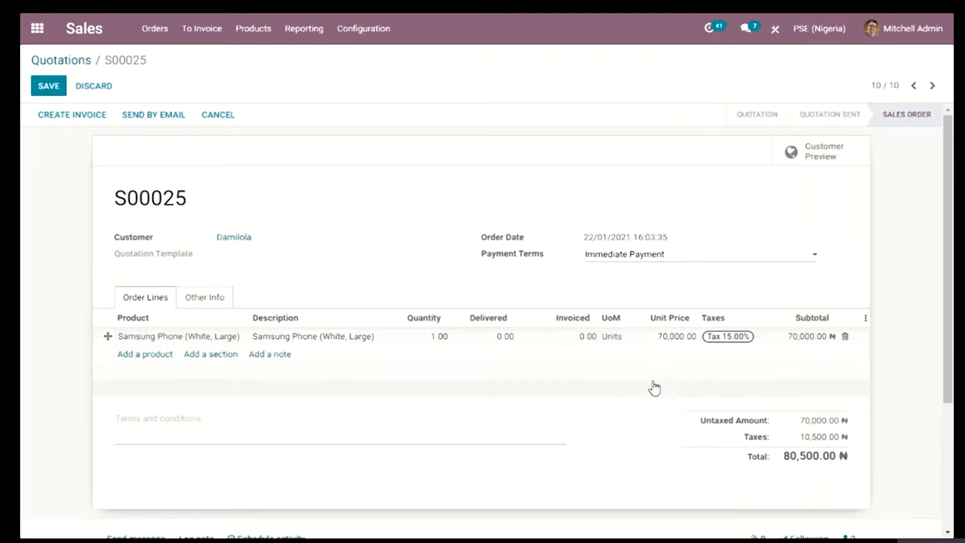
pyautogui.click(765, 261)
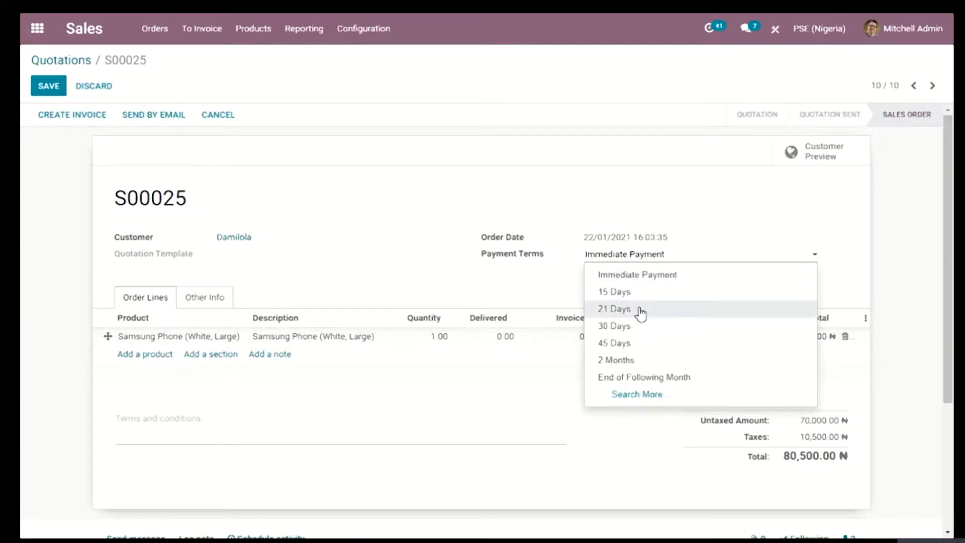
pyautogui.click(420, 274)
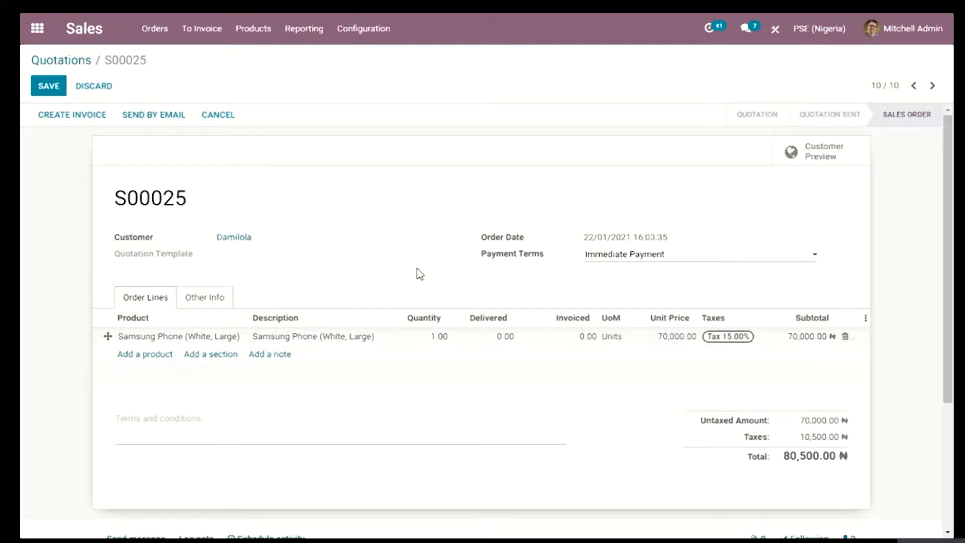
pyautogui.click(48, 88)
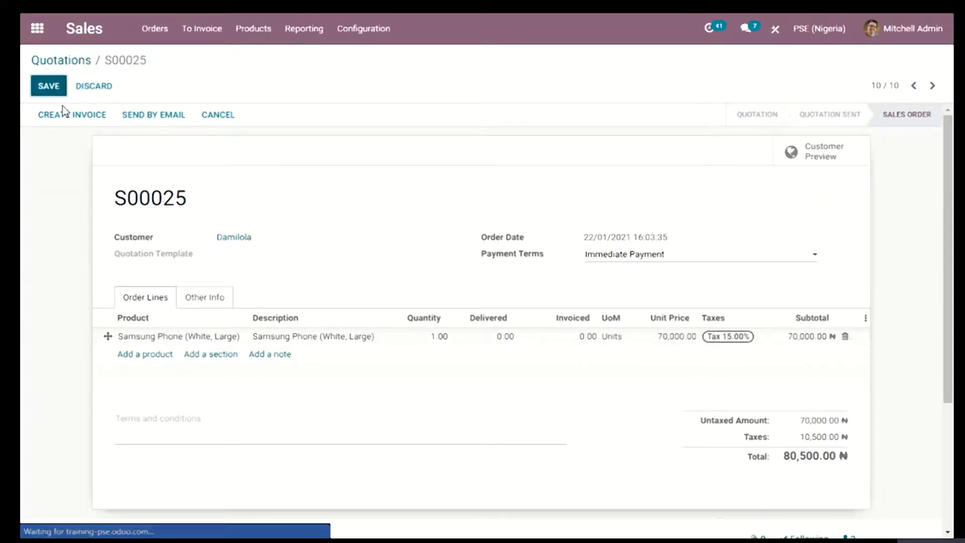
# Try once more to create a regular invoice from the sales order, and close the invoice dialog
pyautogui.click(89, 121)
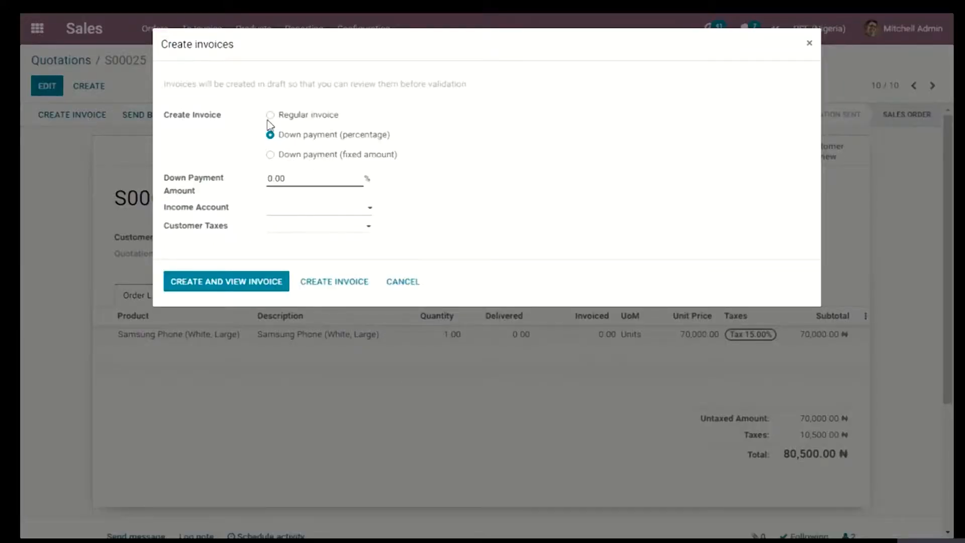
pyautogui.click(270, 116)
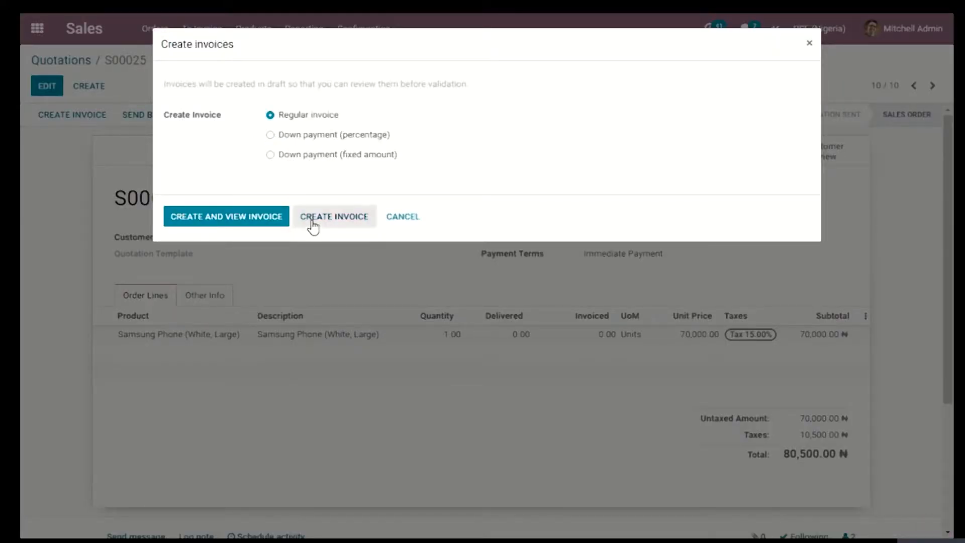
pyautogui.click(312, 220)
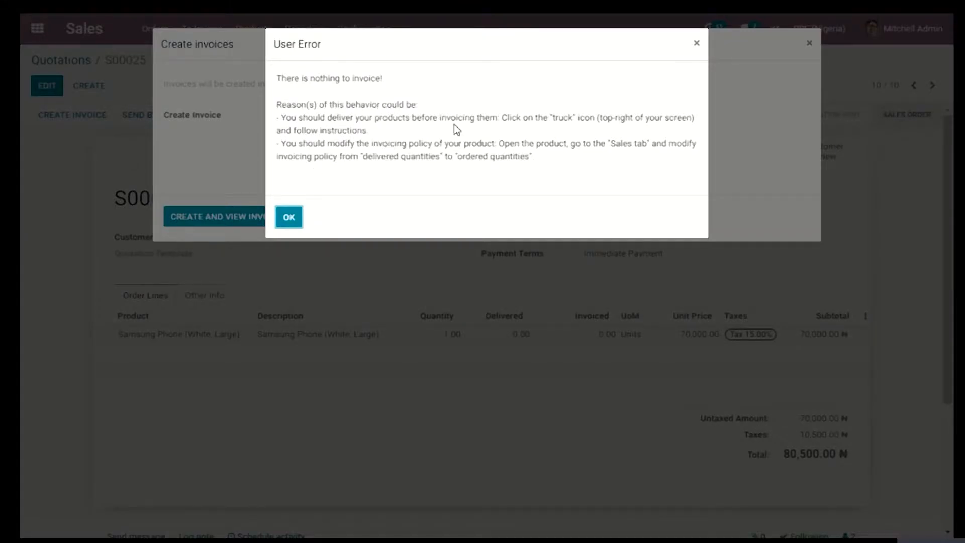
pyautogui.click(288, 216)
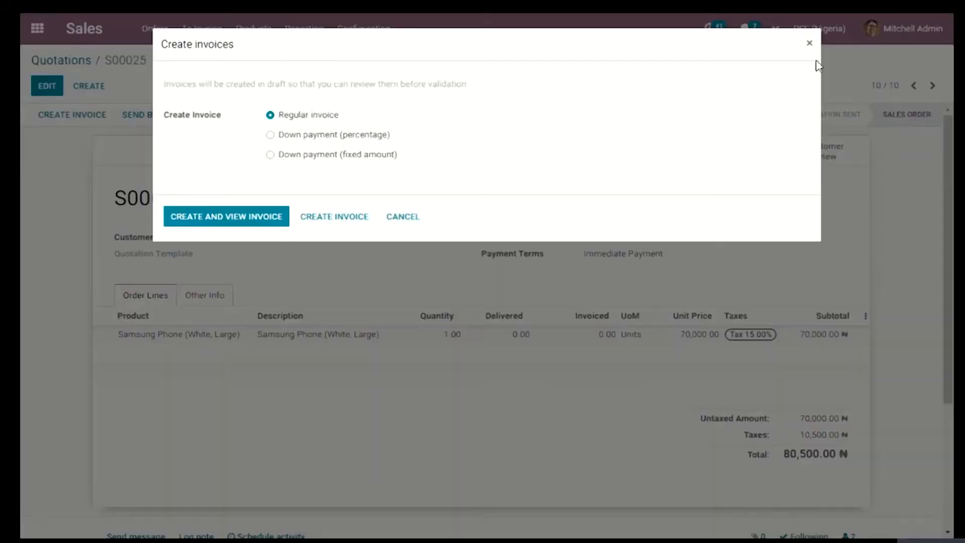
pyautogui.click(811, 44)
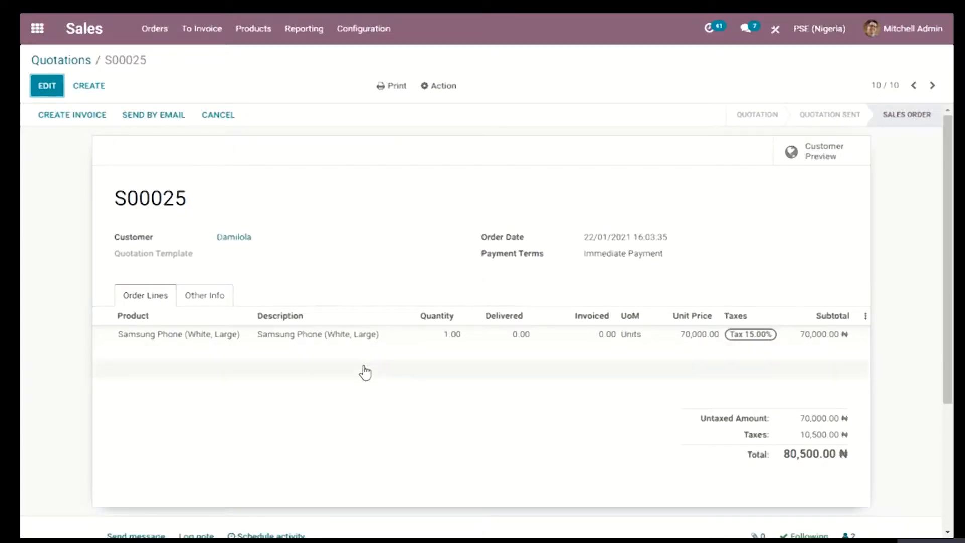
# Leave the sales order and open the list of all sales orders to view their invoice status
pyautogui.click(75, 60)
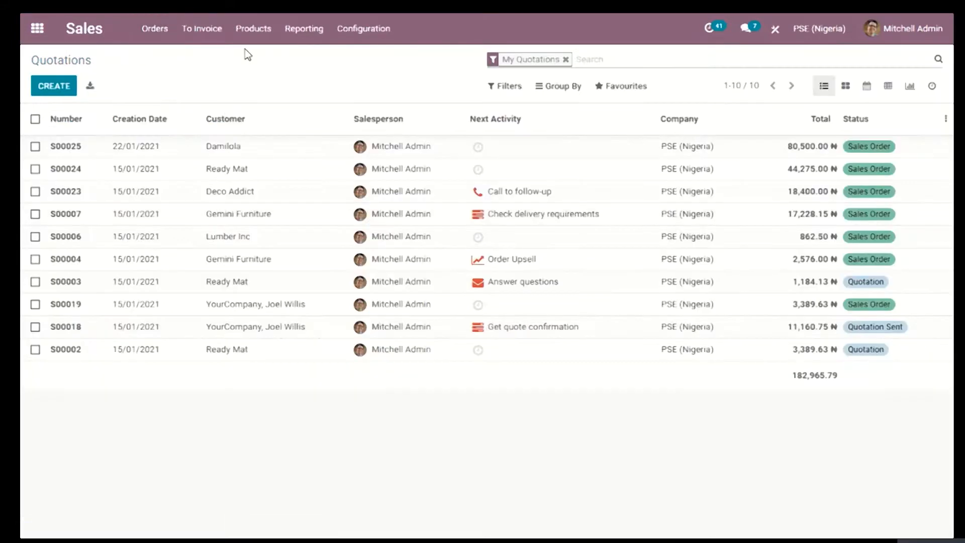
pyautogui.click(158, 29)
pyautogui.click(189, 80)
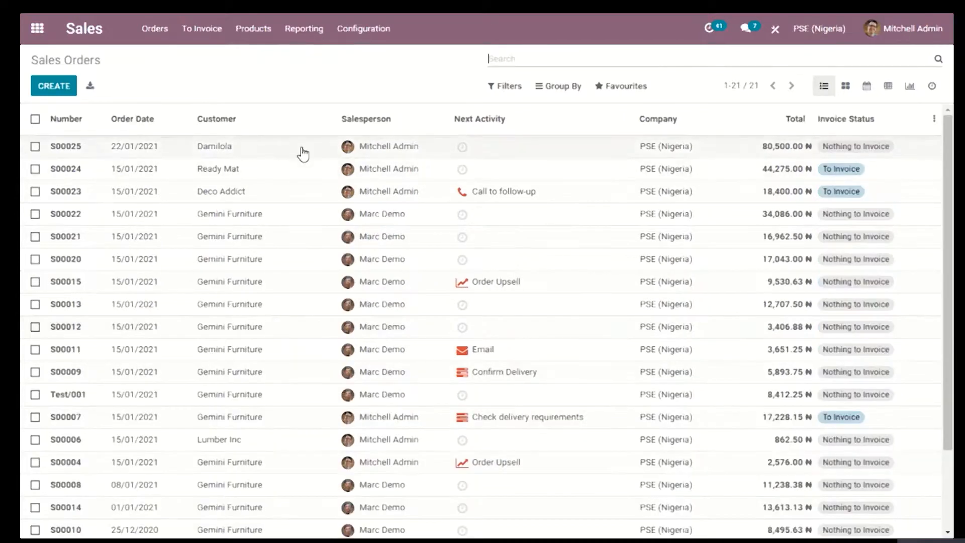
# Open the Samsung Phone sales order from the orders list to check its details, and return to the list
pyautogui.click(303, 153)
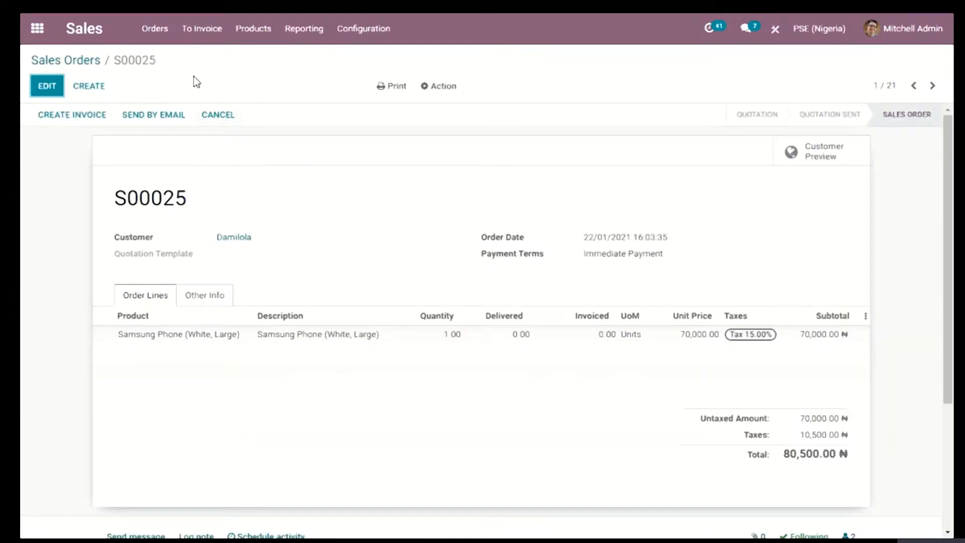
pyautogui.click(204, 38)
pyautogui.click(170, 35)
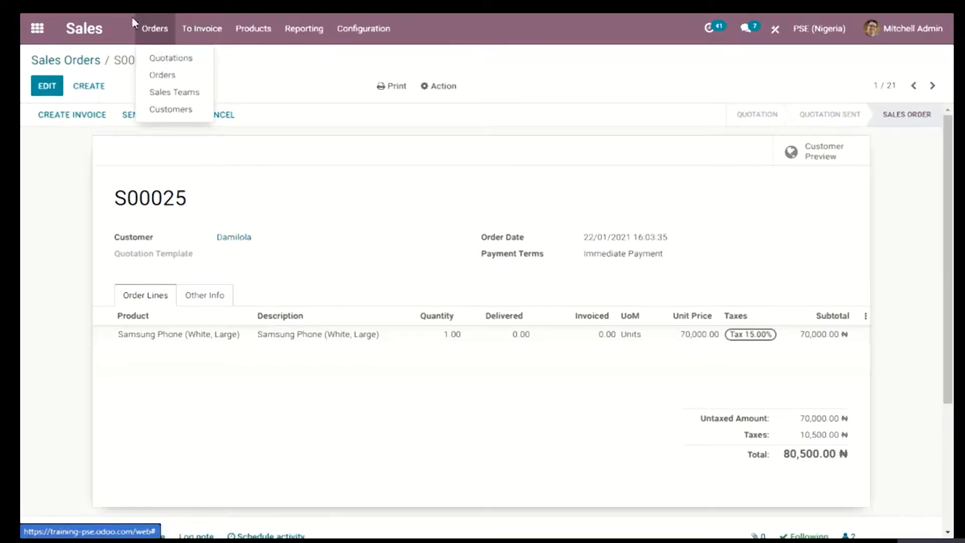
pyautogui.click(119, 22)
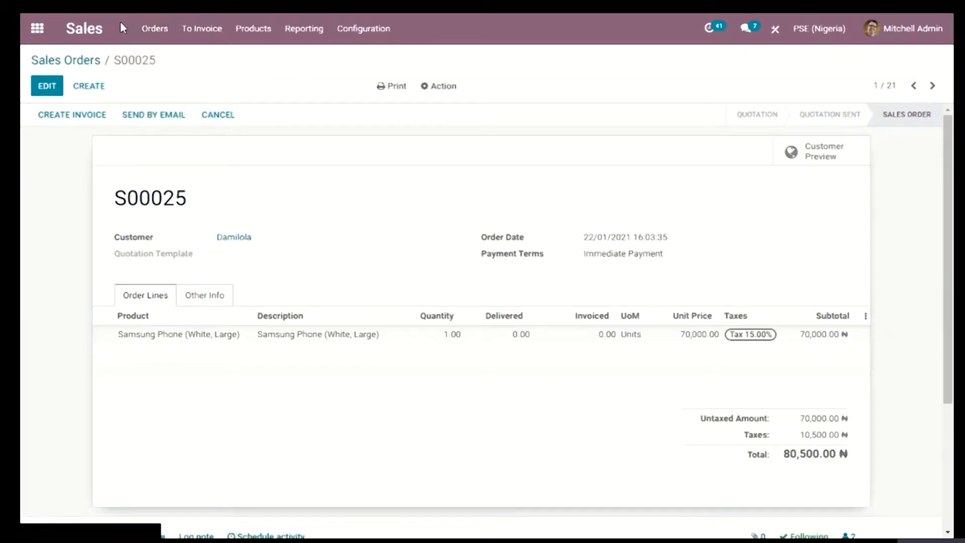
pyautogui.click(93, 63)
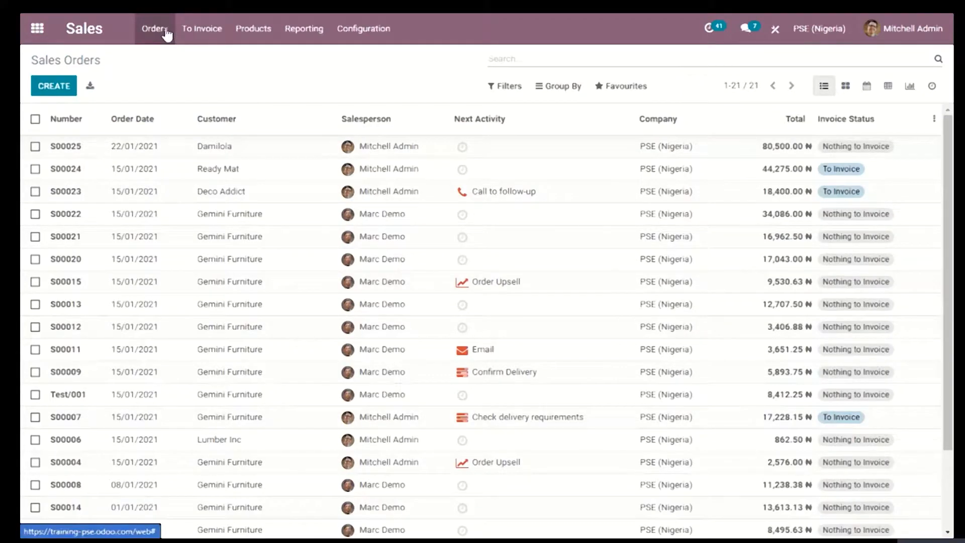
# Reopen the Samsung Phone sales order, put it into edit mode, and try to edit the line's Delivered quantity
pyautogui.click(228, 151)
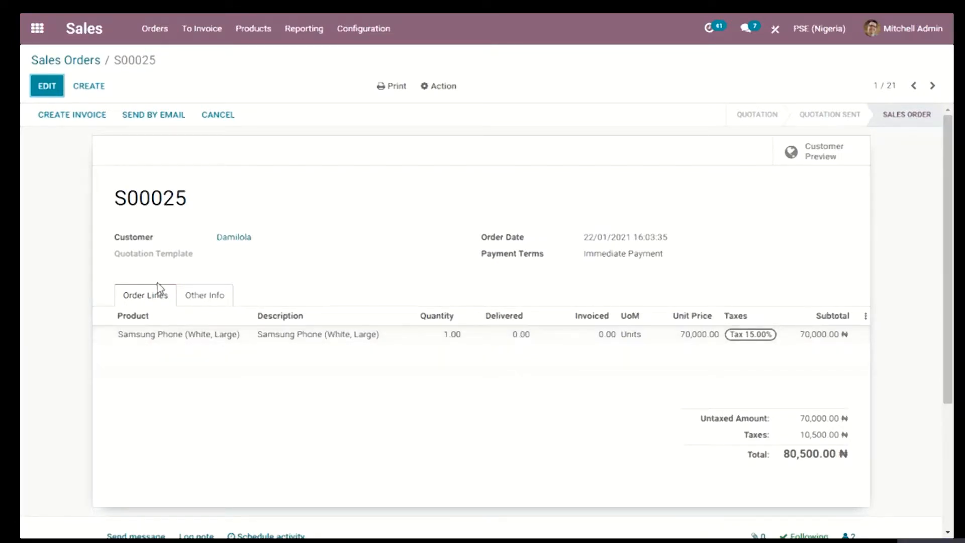
pyautogui.click(196, 297)
pyautogui.click(149, 301)
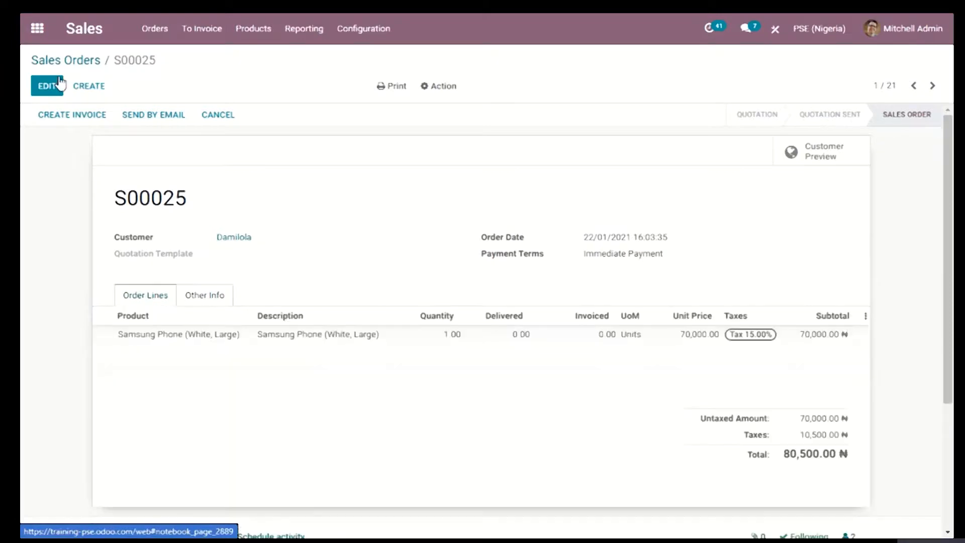
pyautogui.click(50, 88)
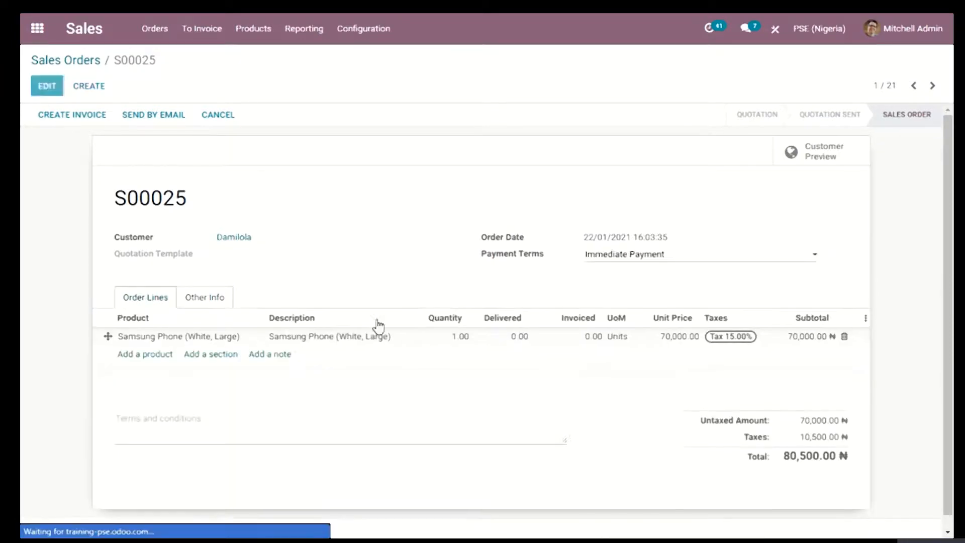
pyautogui.click(502, 345)
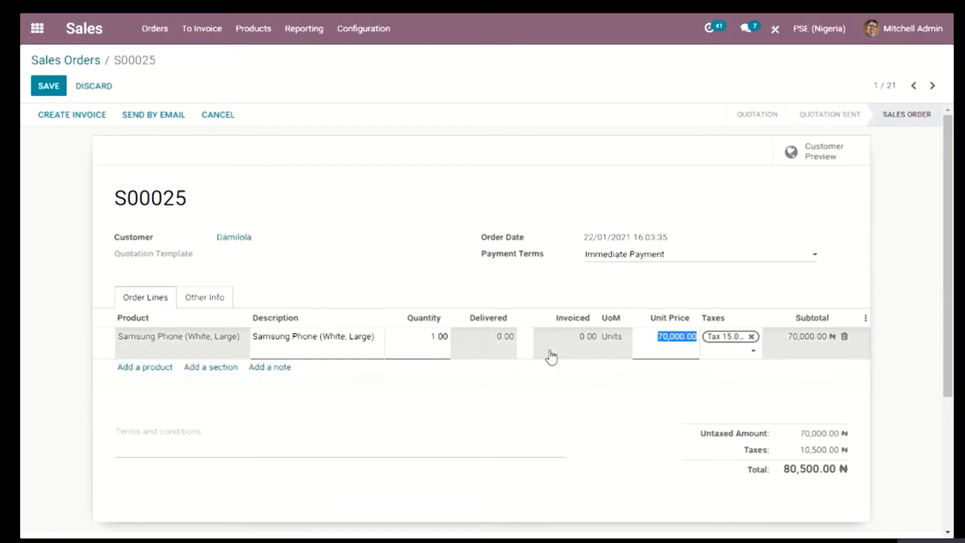
pyautogui.click(648, 348)
pyautogui.click(455, 271)
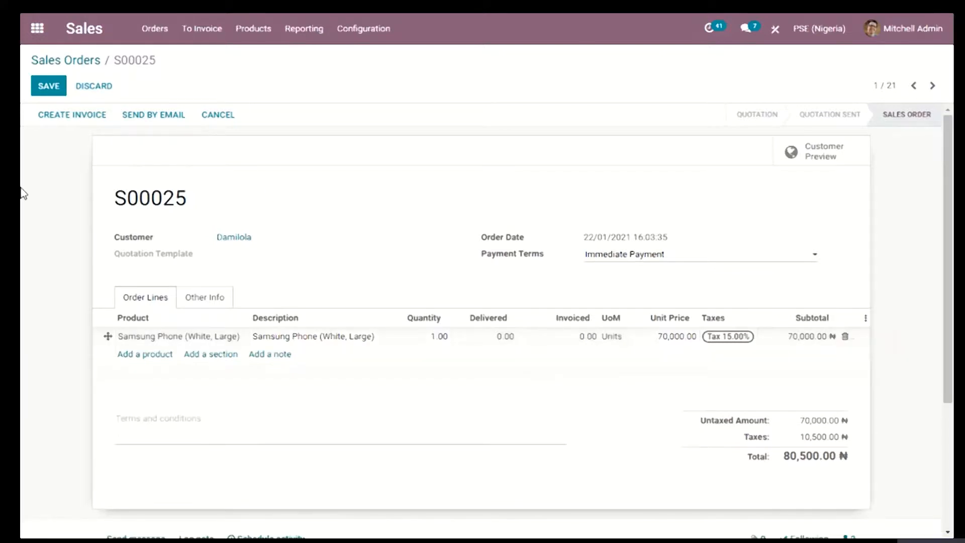
# Switch the order's payment terms to 15 Days, set them back to Immediate Payment, and save the order
pyautogui.click(770, 258)
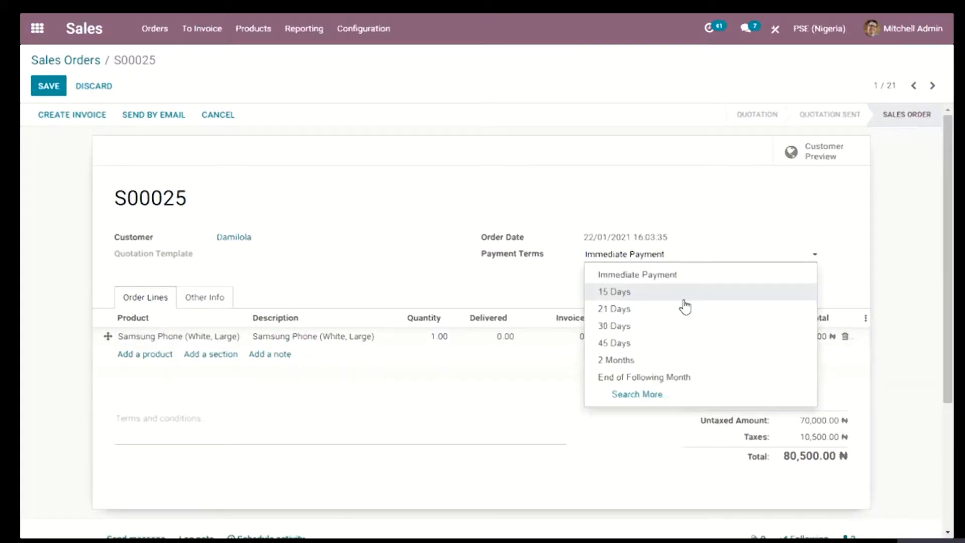
pyautogui.click(669, 293)
pyautogui.click(495, 336)
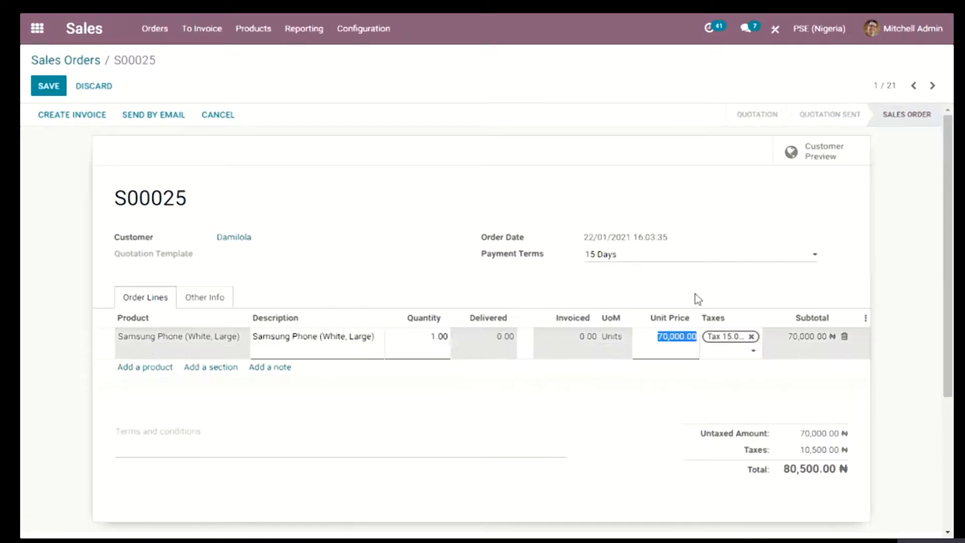
pyautogui.click(723, 264)
pyautogui.click(653, 273)
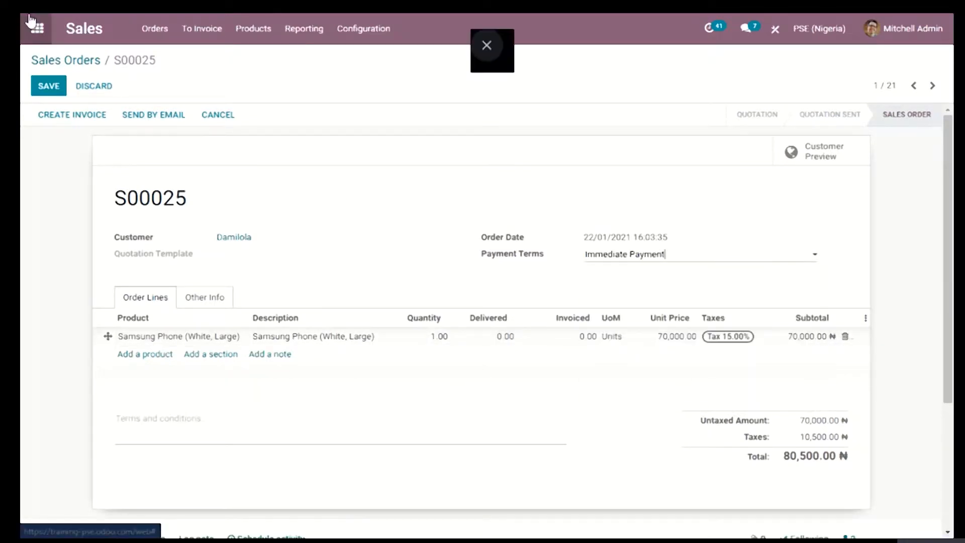
pyautogui.click(49, 85)
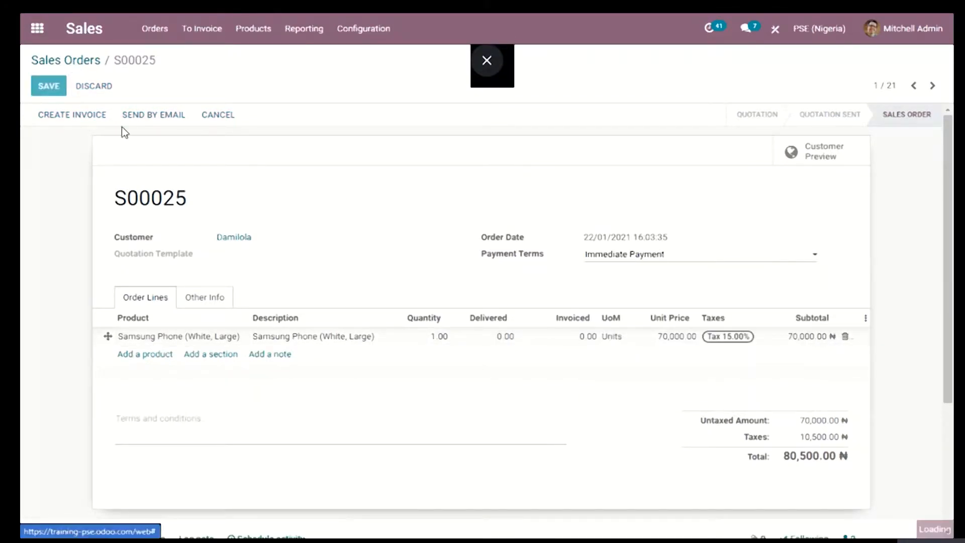
# Open the Ready Mat sales order from the orders list and create a regular invoice for it
pyautogui.click(65, 60)
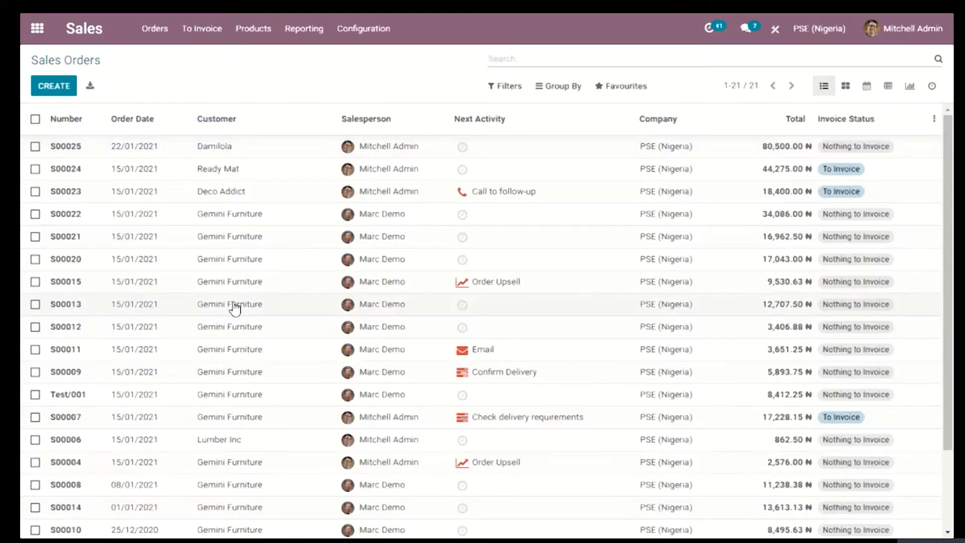
pyautogui.click(520, 177)
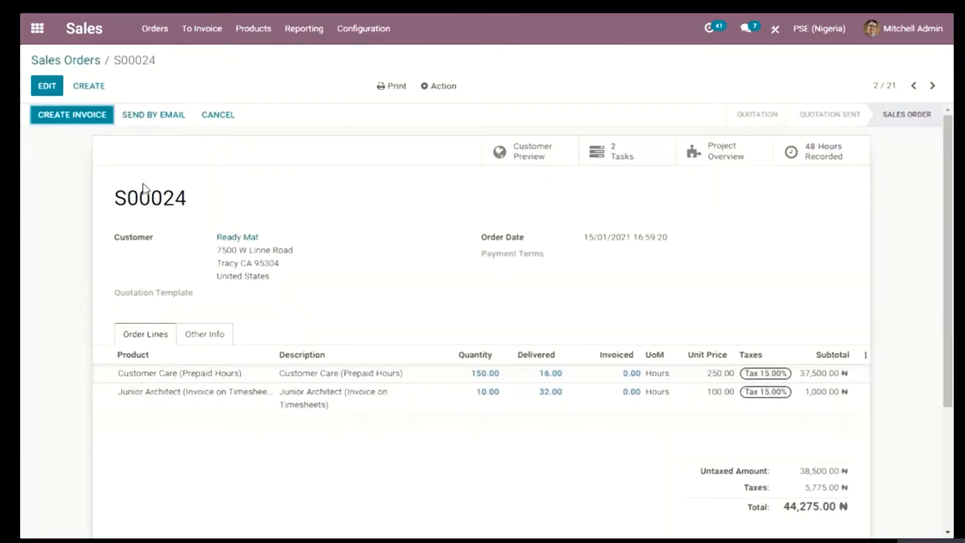
pyautogui.click(103, 120)
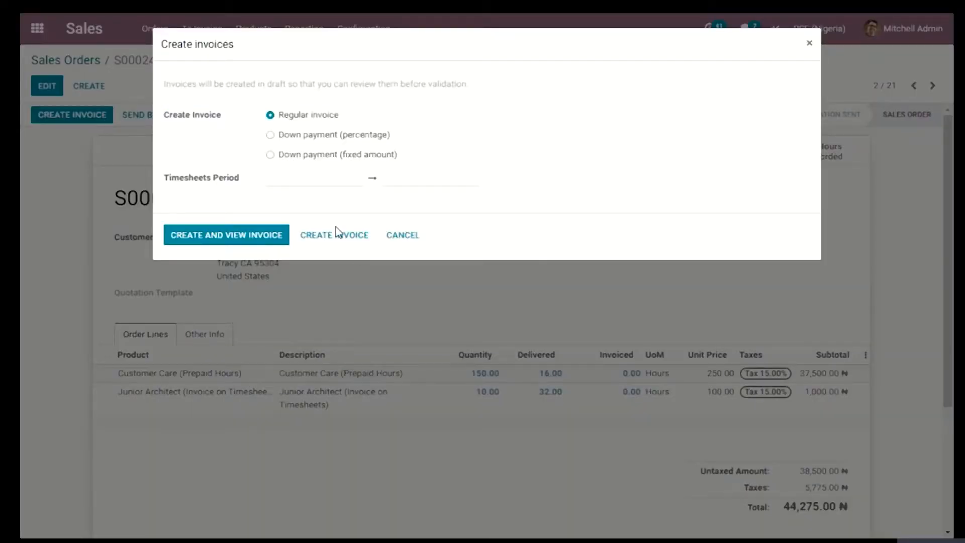
pyautogui.click(354, 236)
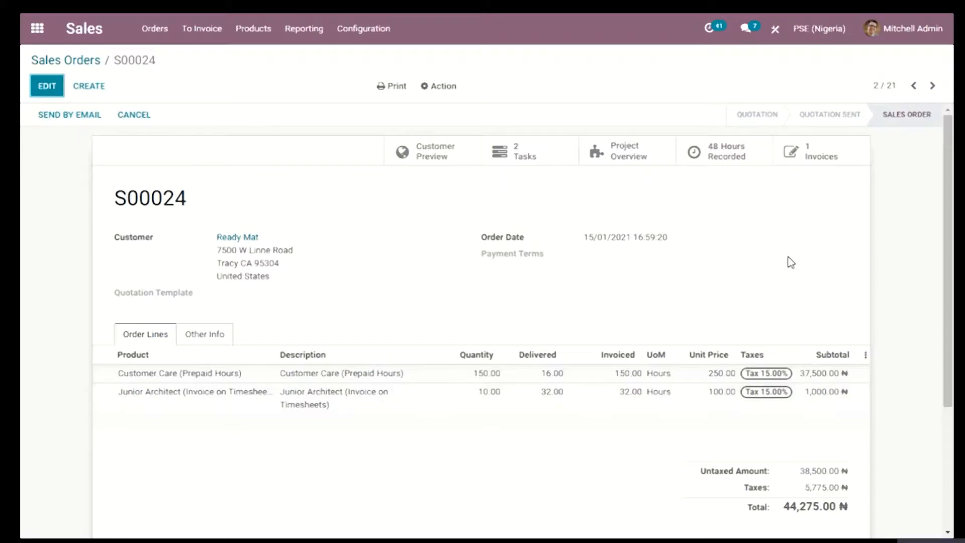
# Confirm the Ready Mat order's draft invoice and register its full payment in the Bank Of Nigeria journal
pyautogui.click(821, 157)
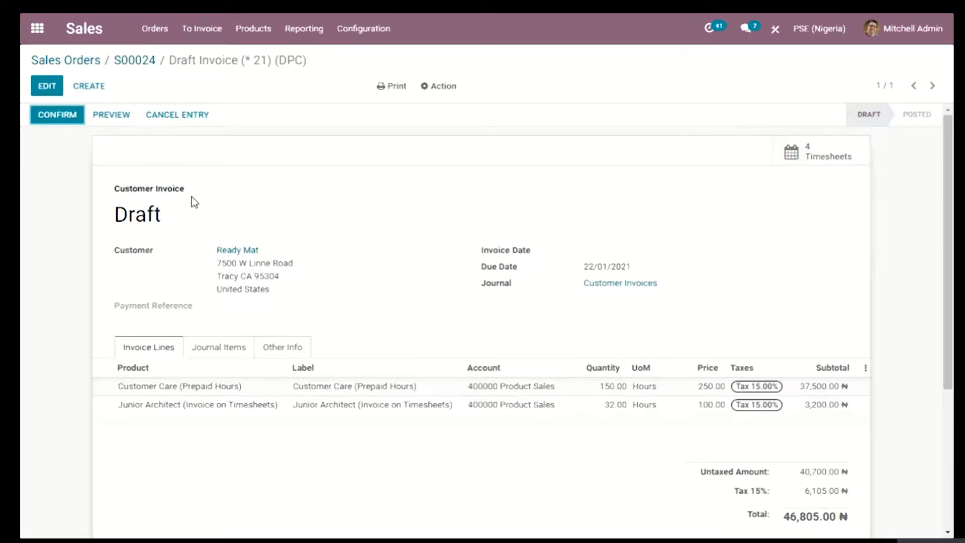
pyautogui.click(71, 126)
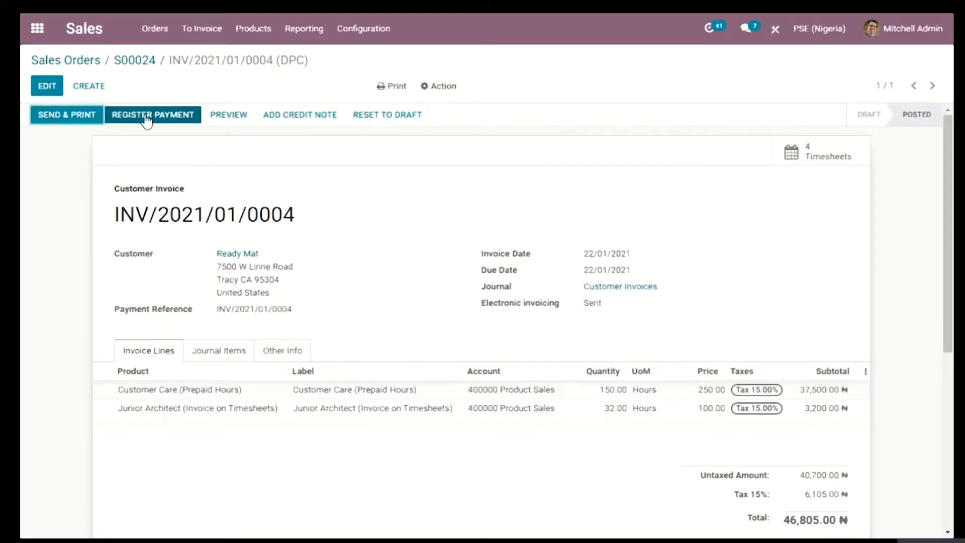
pyautogui.click(148, 121)
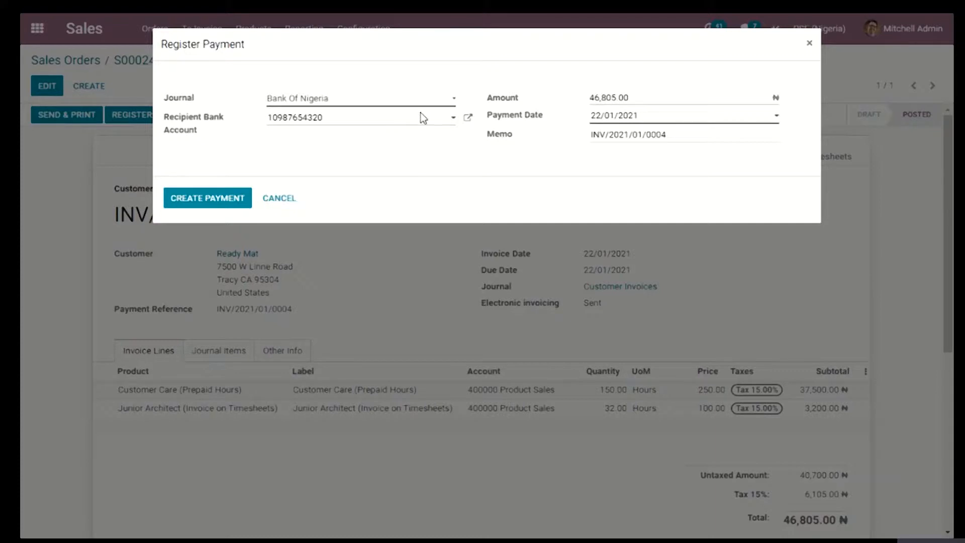
pyautogui.click(225, 210)
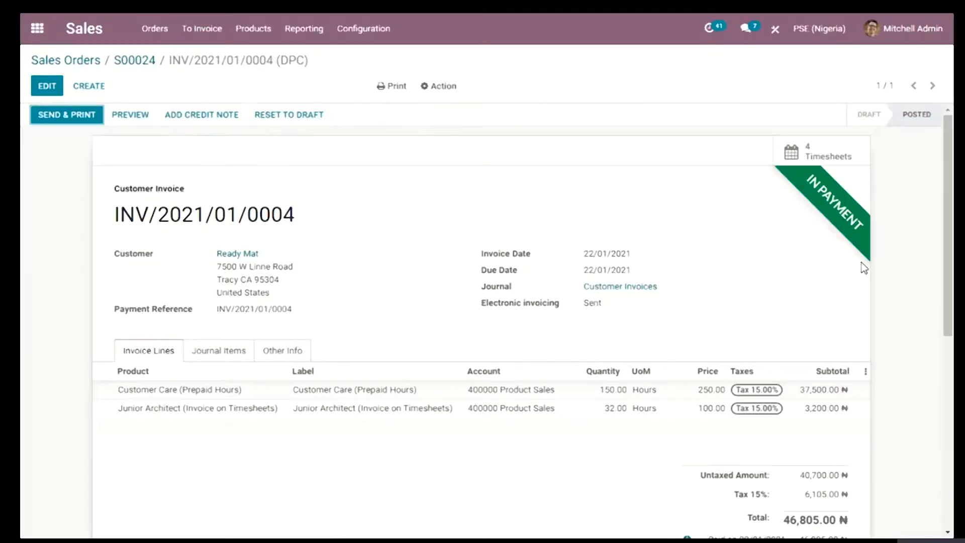
# Return to the sales orders list to check the invoice status, and open the Sales Teams overview
pyautogui.click(139, 68)
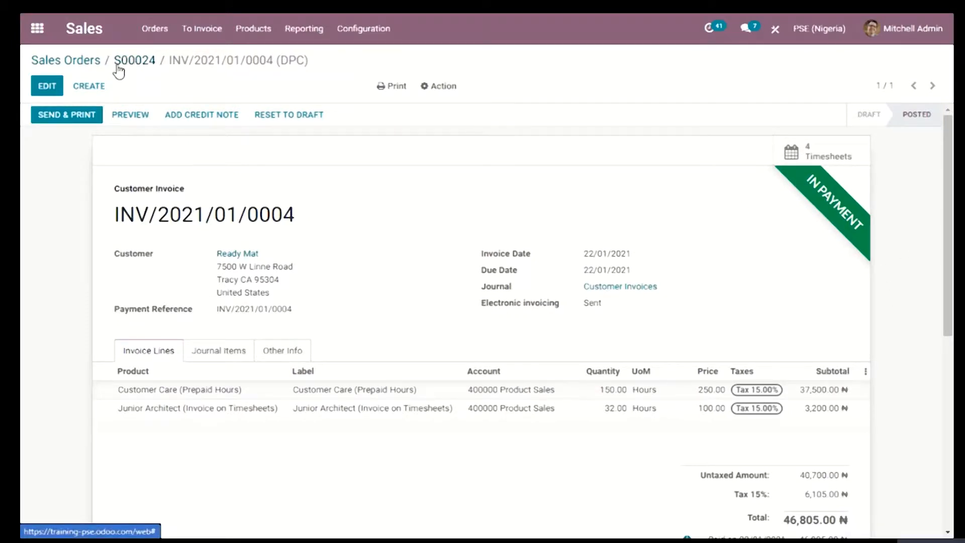
pyautogui.click(117, 64)
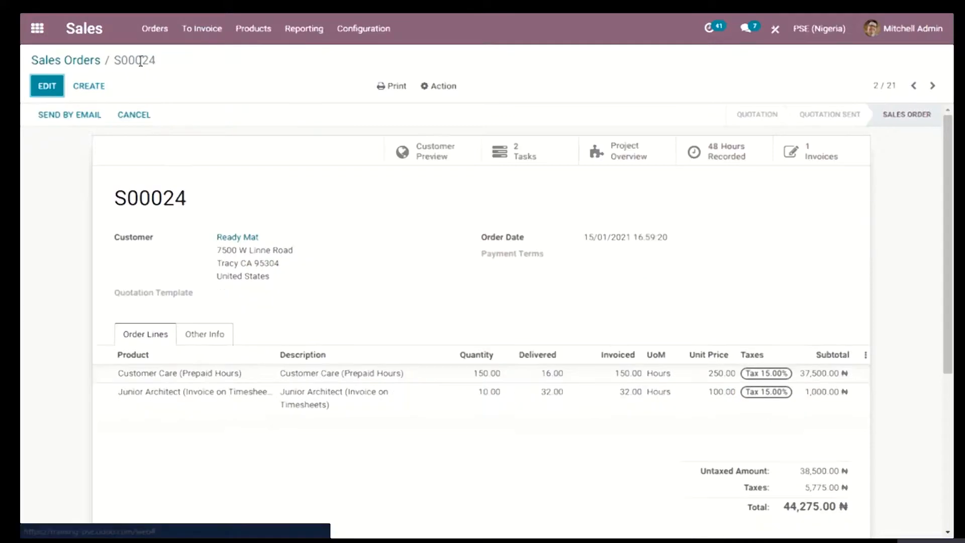
pyautogui.click(95, 63)
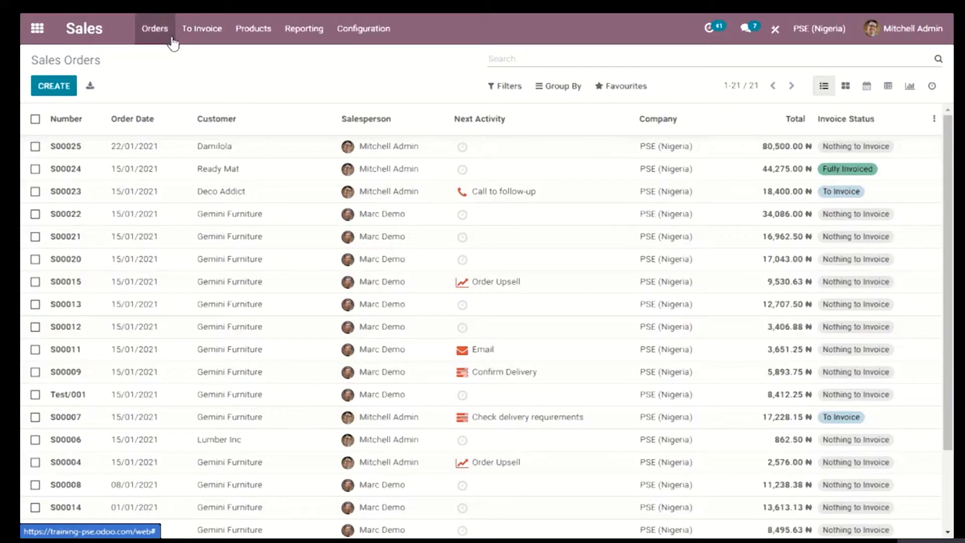
pyautogui.click(166, 31)
pyautogui.click(173, 94)
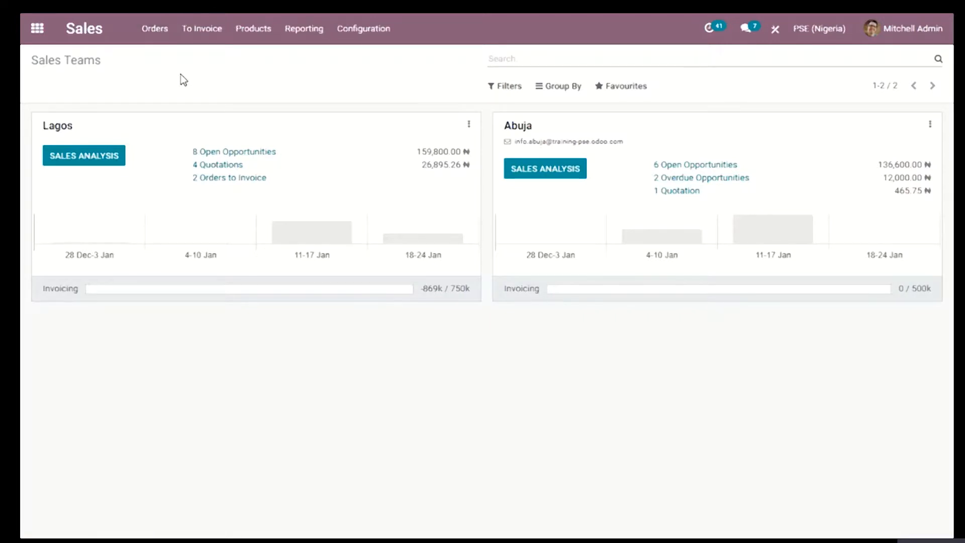
pyautogui.click(99, 41)
pyautogui.click(63, 86)
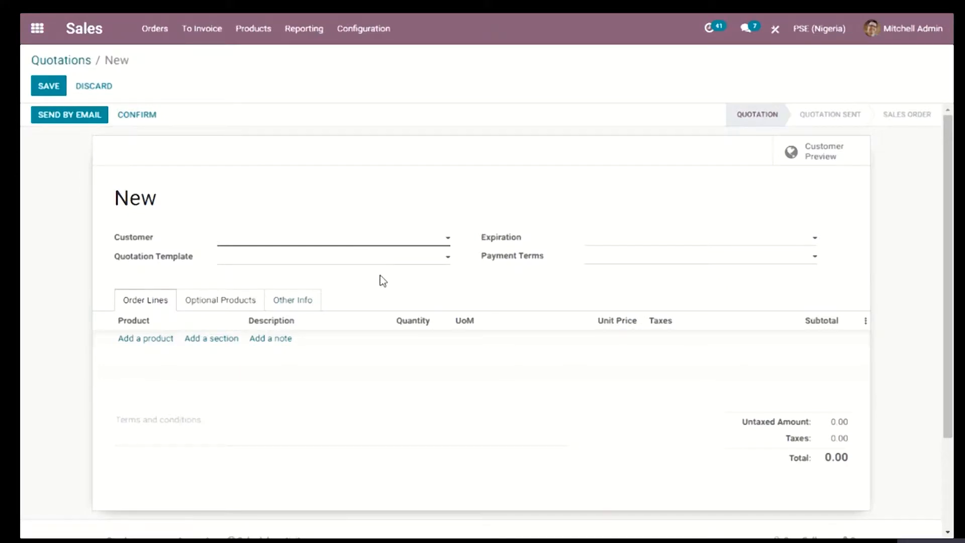
pyautogui.click(101, 86)
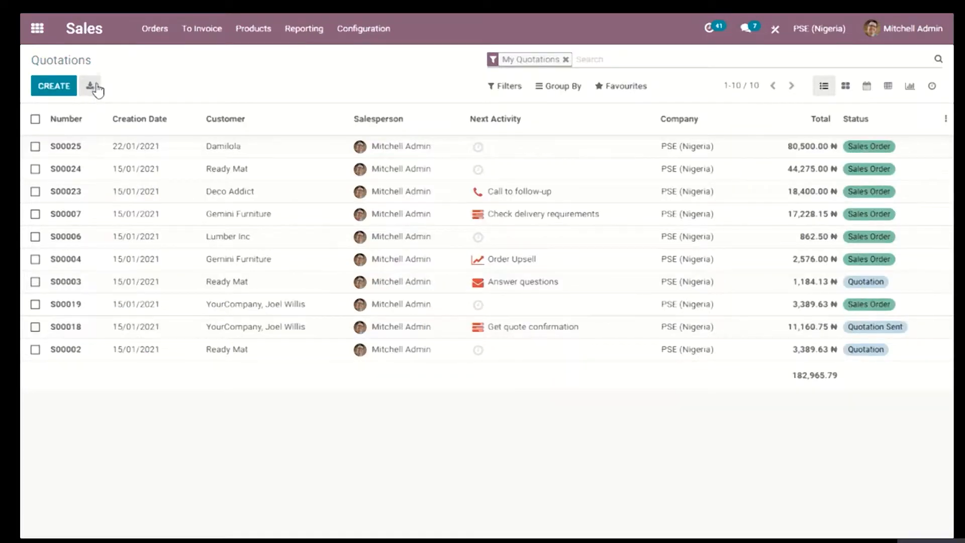
# View the customers overview and open the list of orders to invoice
pyautogui.click(171, 40)
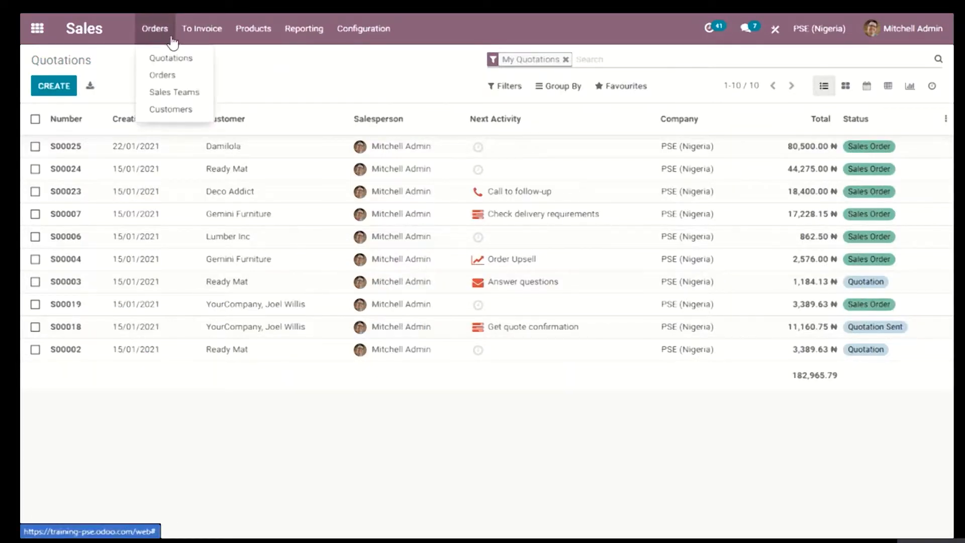
pyautogui.click(196, 111)
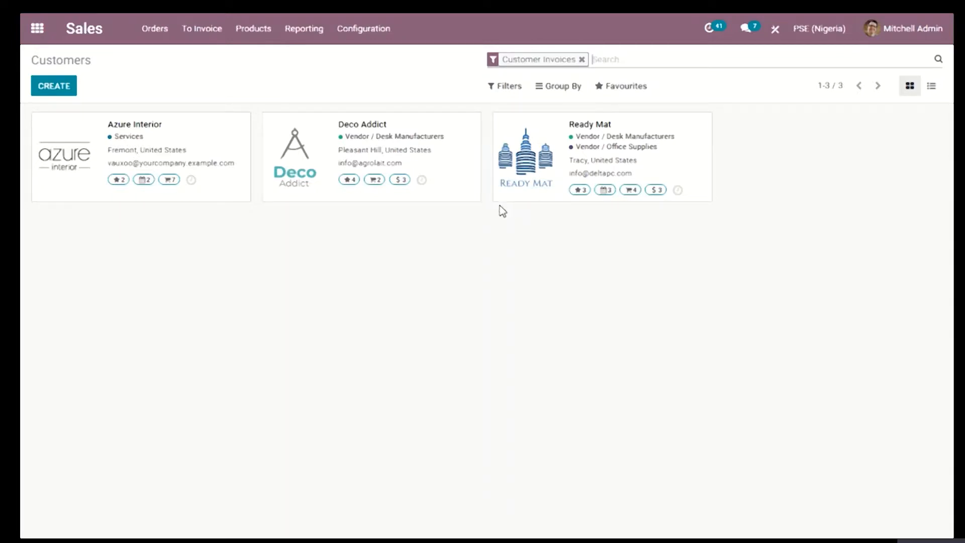
pyautogui.click(206, 39)
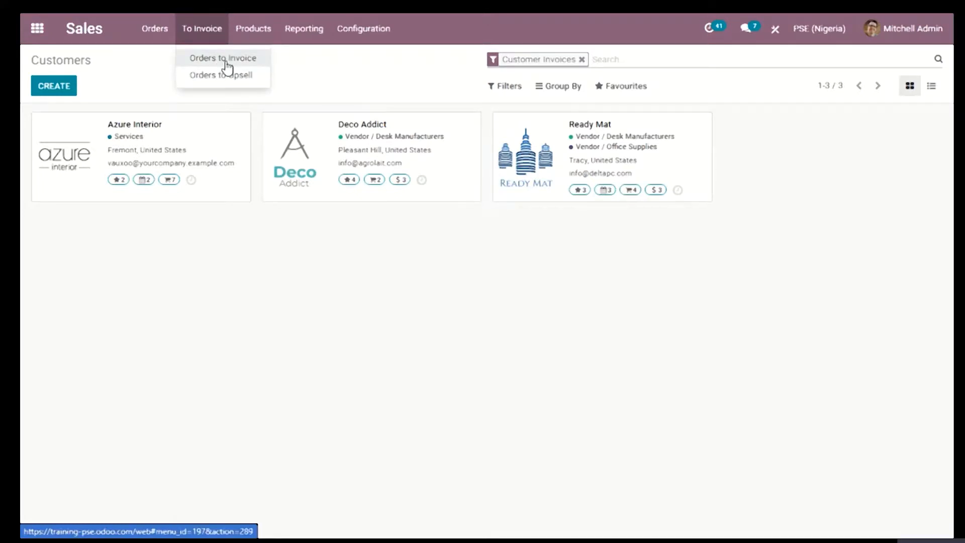
pyautogui.click(226, 59)
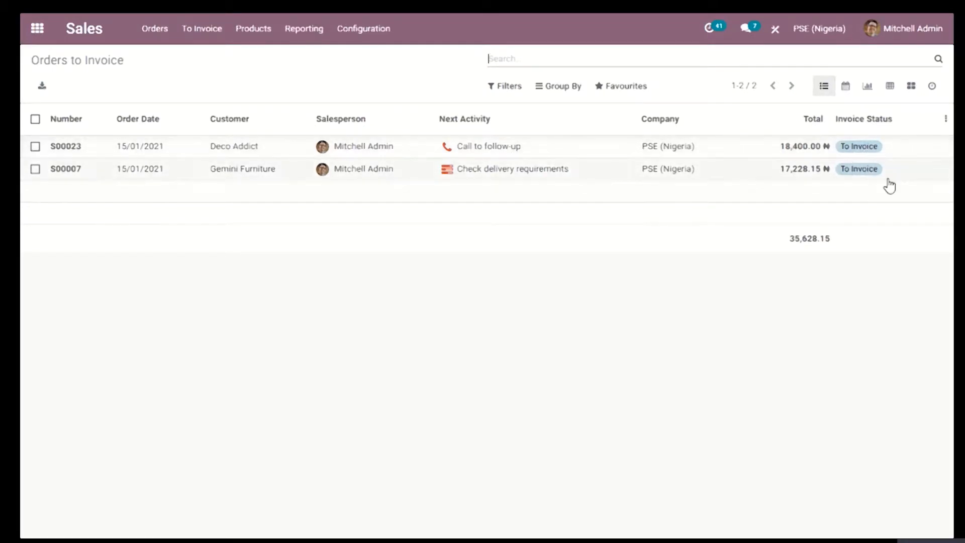
# View the list of orders to upsell and look over the available product views
pyautogui.click(202, 30)
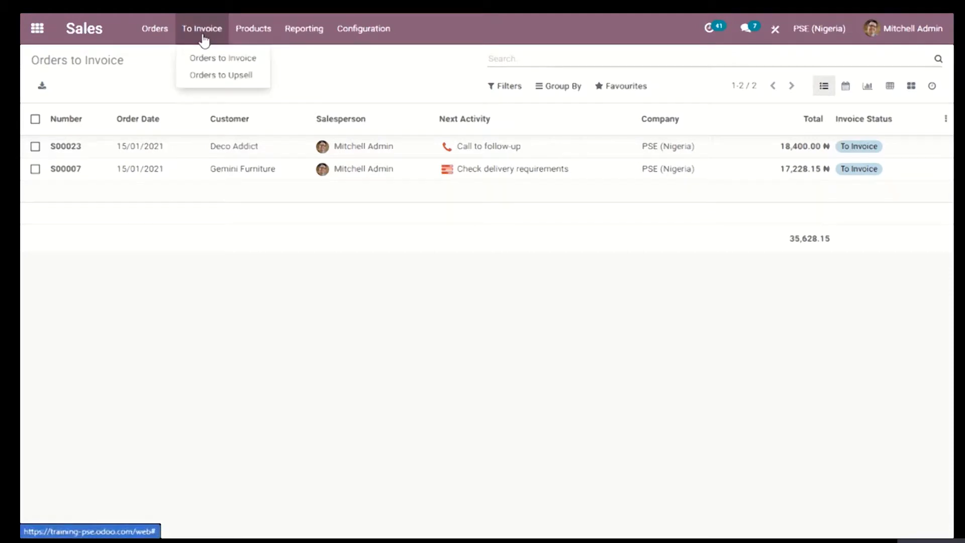
pyautogui.click(205, 74)
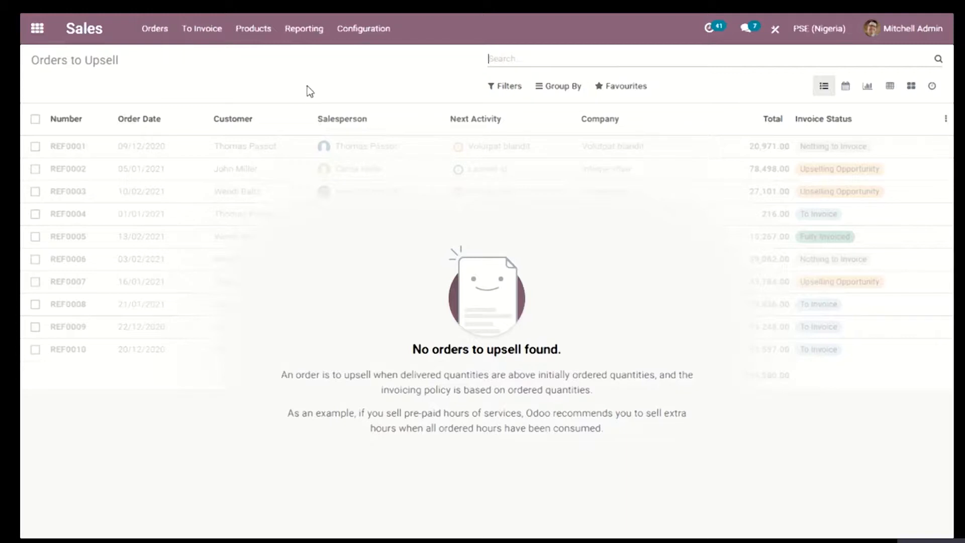
pyautogui.click(215, 39)
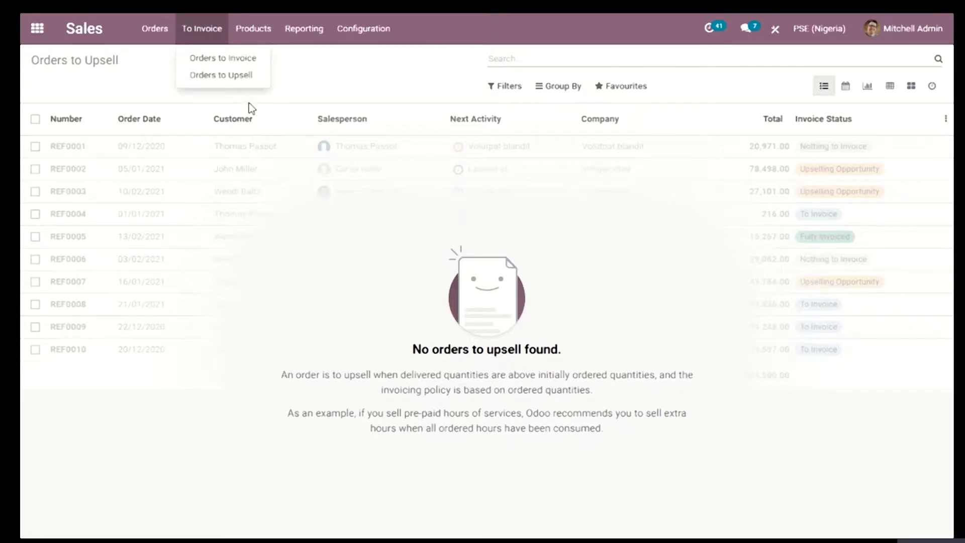
pyautogui.click(256, 39)
pyautogui.click(256, 38)
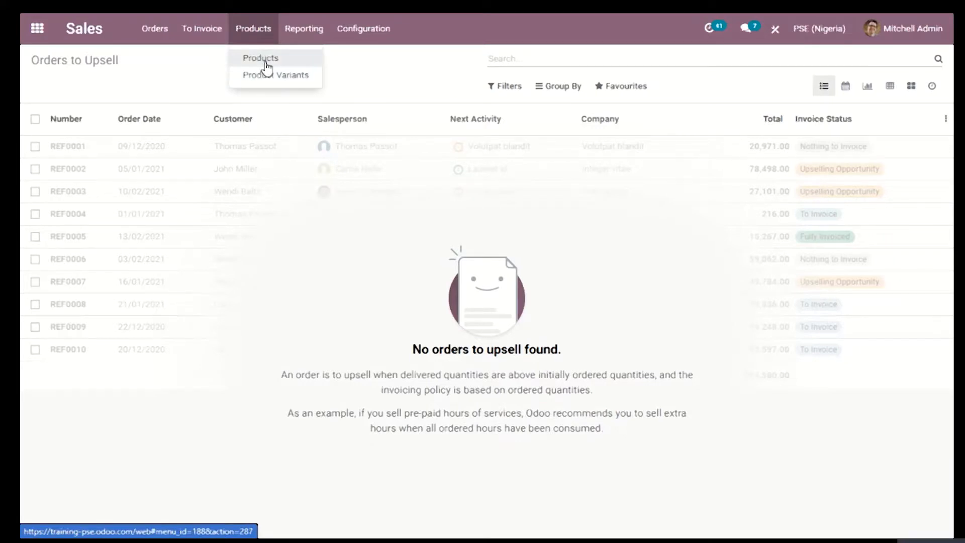
# Open the sales analysis report and view it as a pivot table and a graph before returning to the dashboard view
pyautogui.moveTo(302, 30)
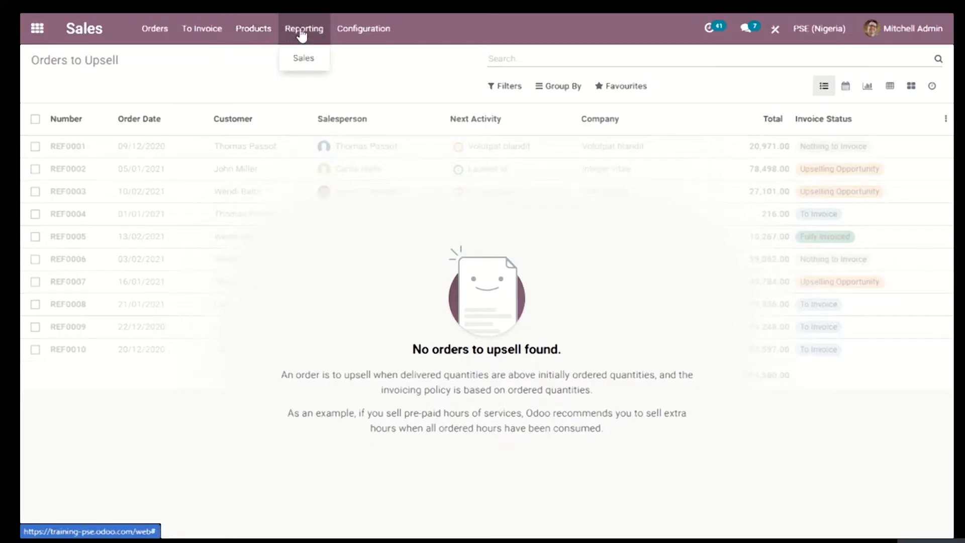
pyautogui.click(304, 59)
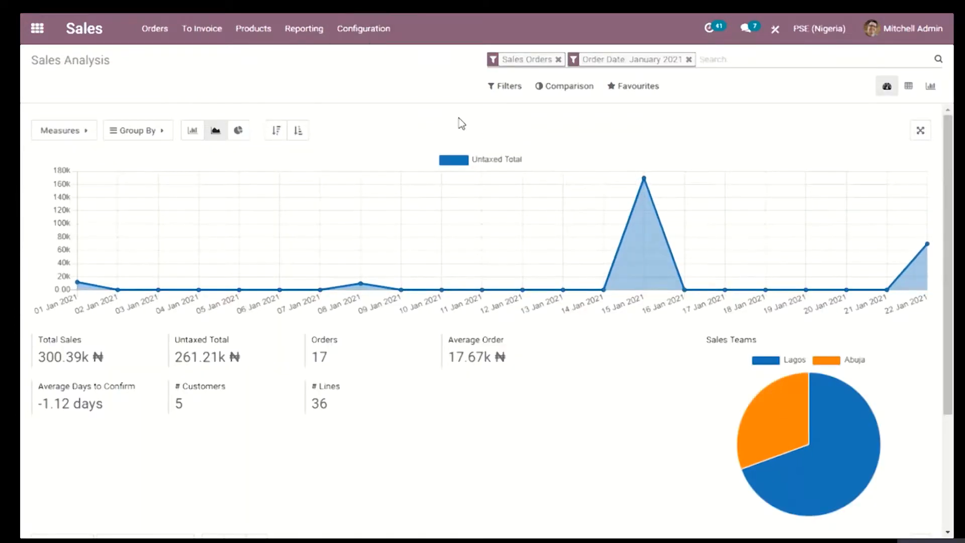
pyautogui.click(914, 91)
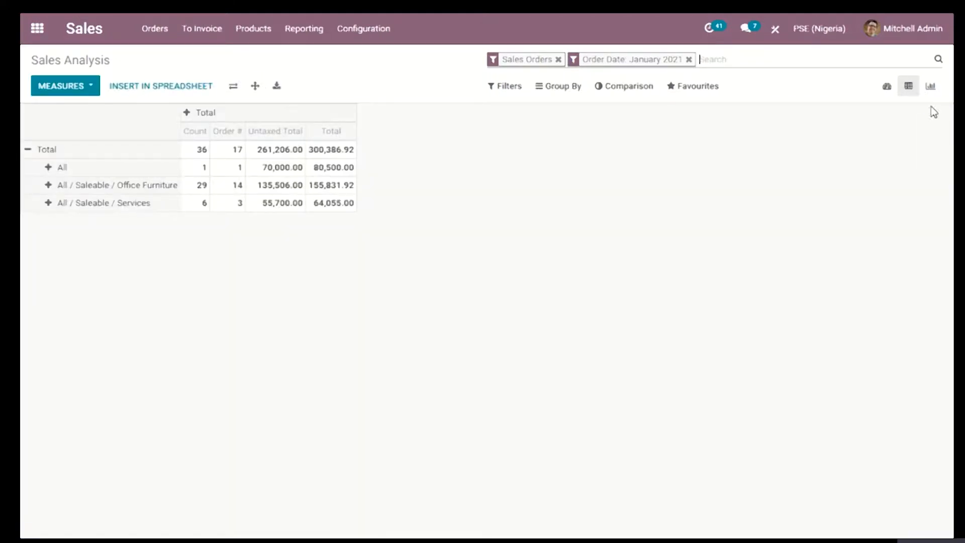
pyautogui.click(931, 90)
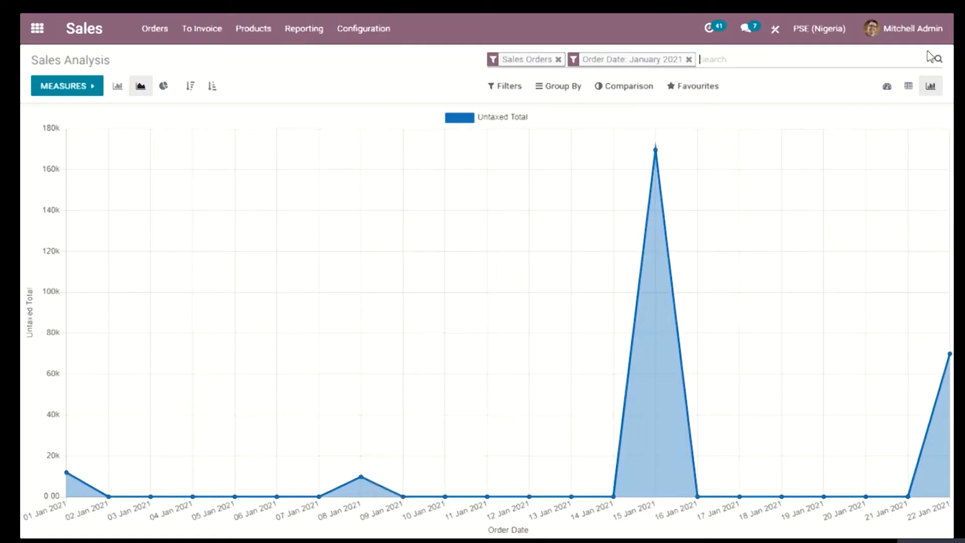
pyautogui.click(886, 89)
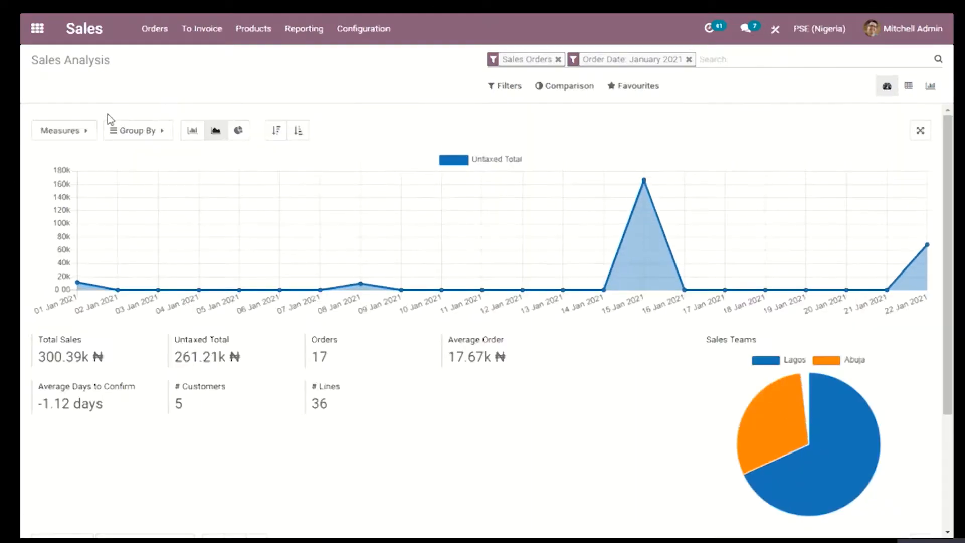
# Look over the dashboard's measures, view its chart as a pie, and return to the line chart sorted in ascending order
pyautogui.click(86, 136)
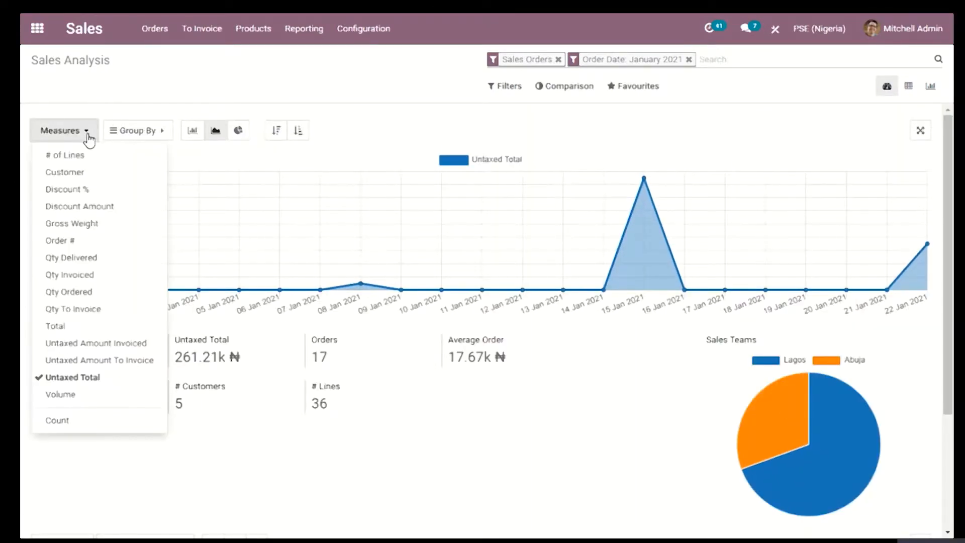
pyautogui.click(139, 132)
pyautogui.click(198, 133)
pyautogui.click(234, 133)
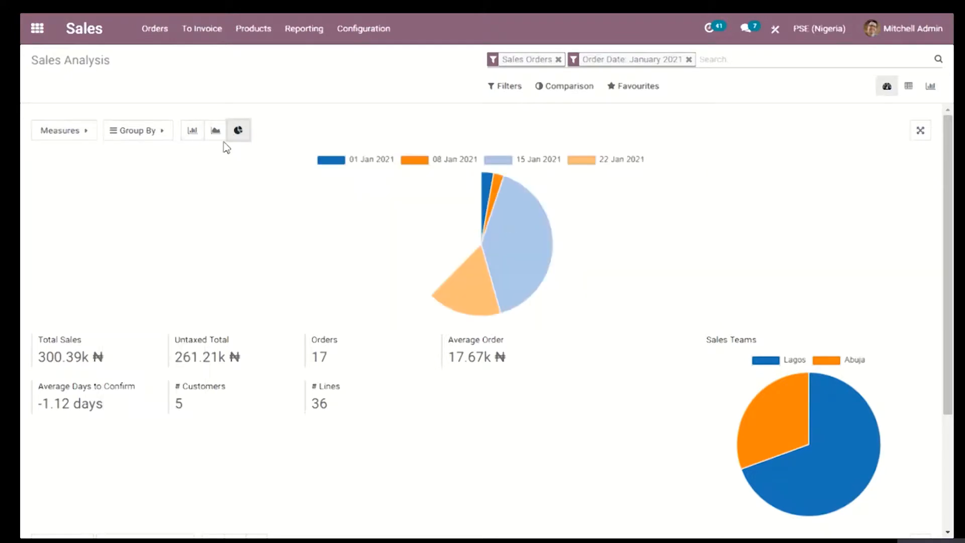
pyautogui.click(217, 131)
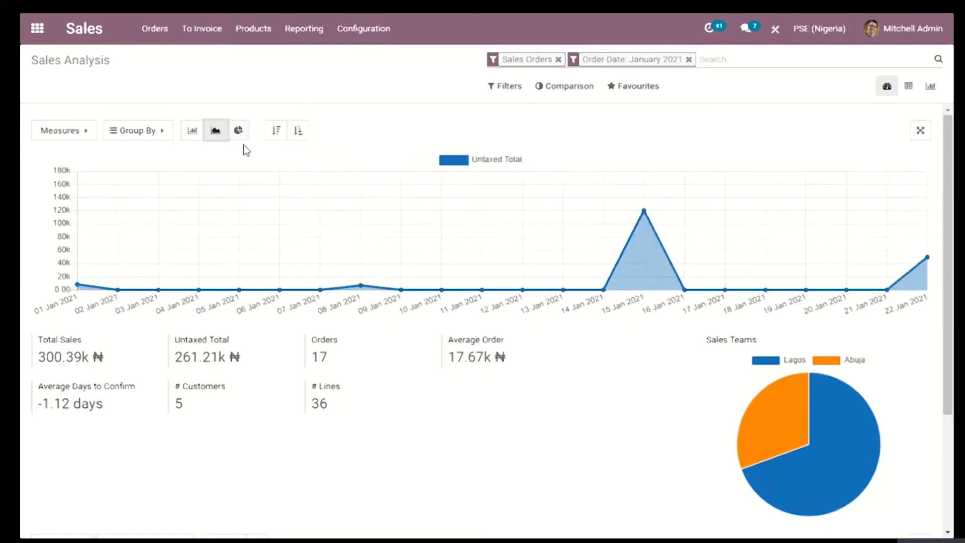
pyautogui.click(276, 132)
pyautogui.click(297, 132)
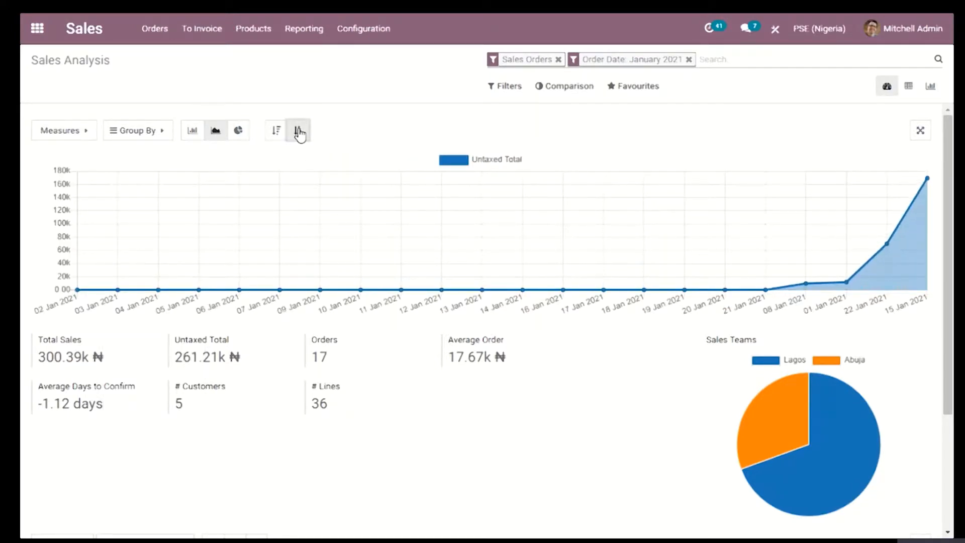
# View the configured sales teams and open the list of quotation templates
pyautogui.click(373, 31)
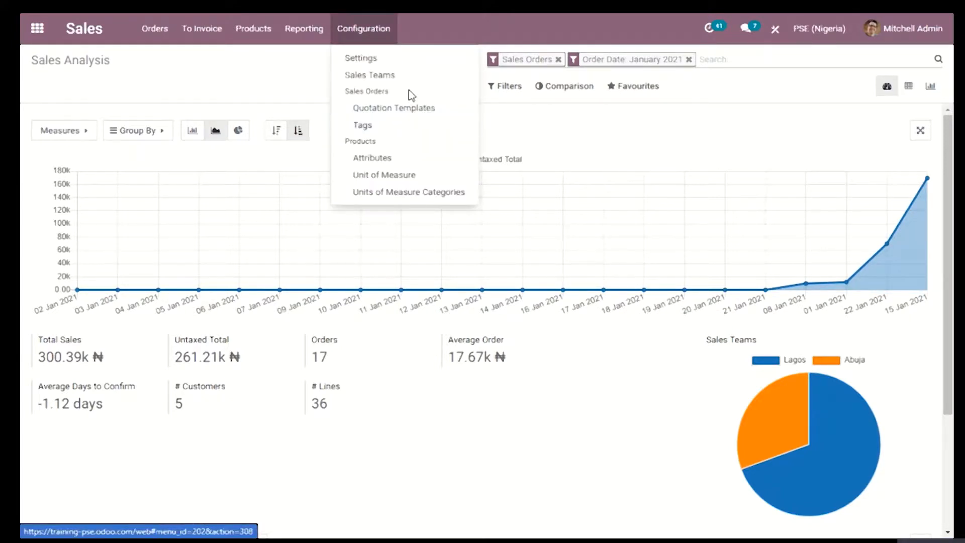
pyautogui.click(397, 76)
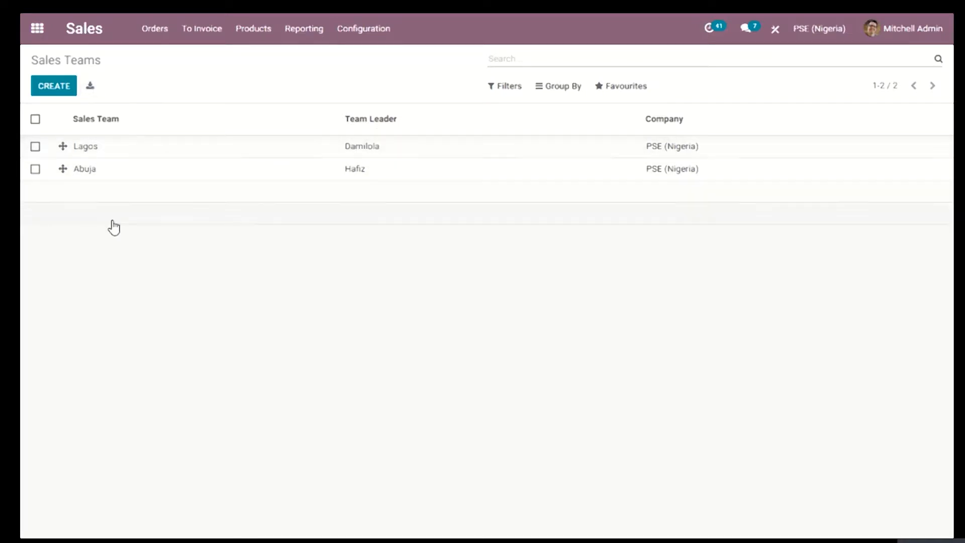
pyautogui.click(364, 29)
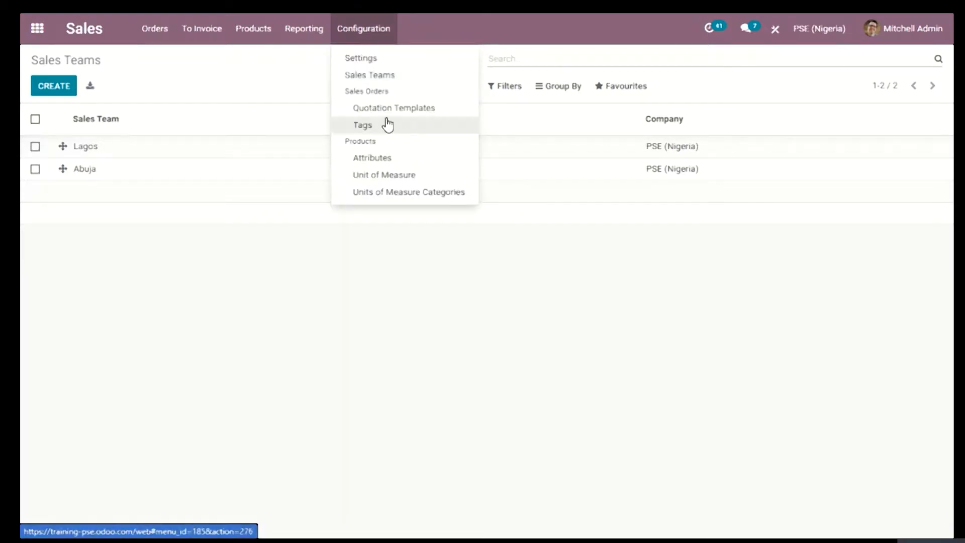
pyautogui.click(418, 114)
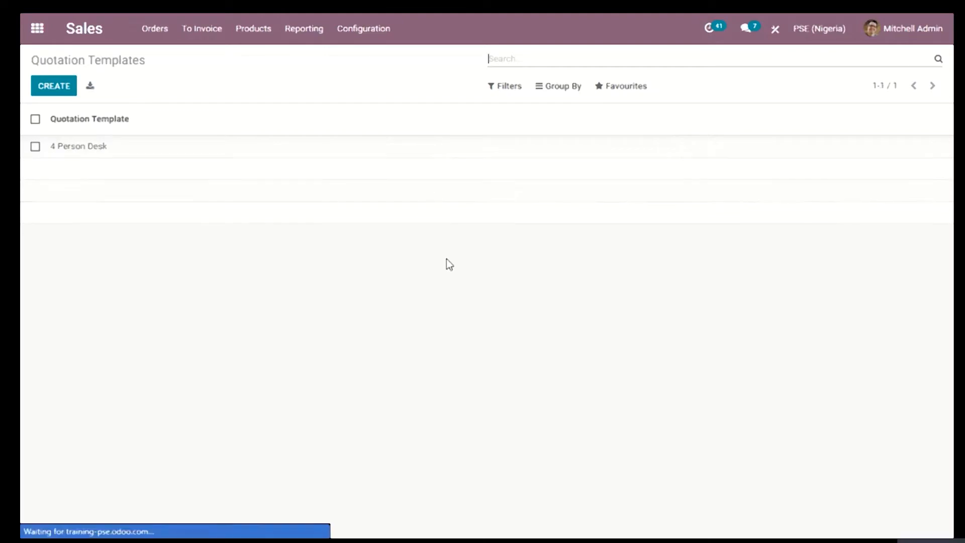
# Review the optional products of the 4 Person Desk quotation template, and open the list of sales order tags
pyautogui.click(113, 151)
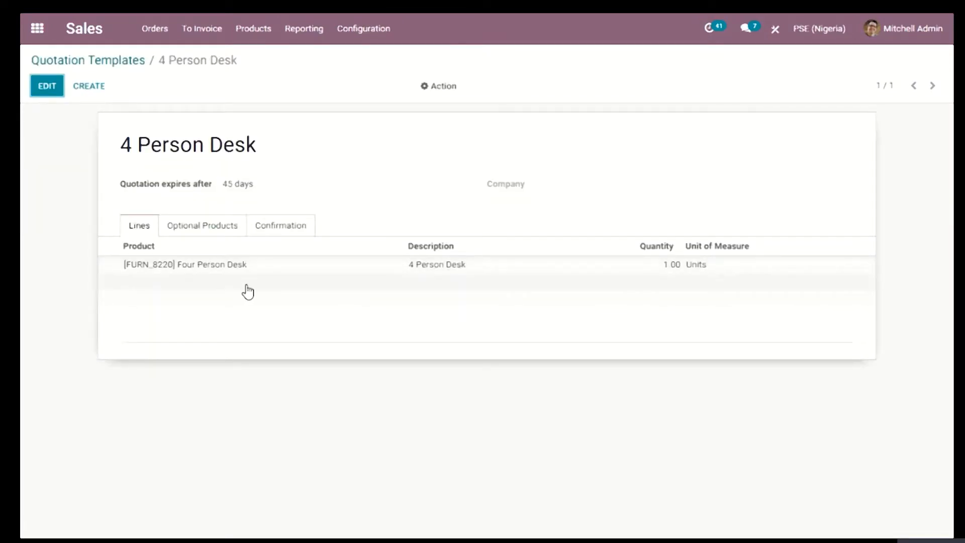
pyautogui.click(253, 234)
pyautogui.click(215, 234)
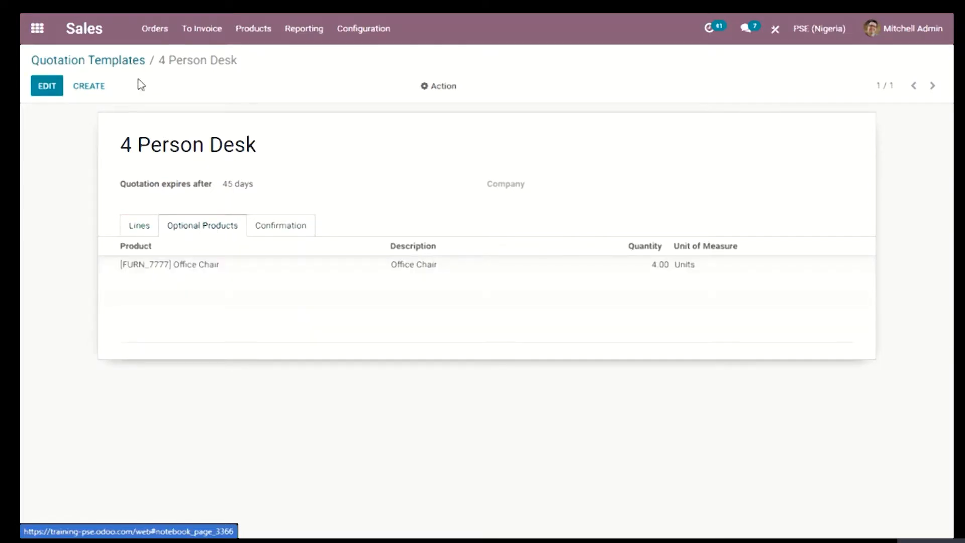
pyautogui.click(130, 62)
pyautogui.click(372, 35)
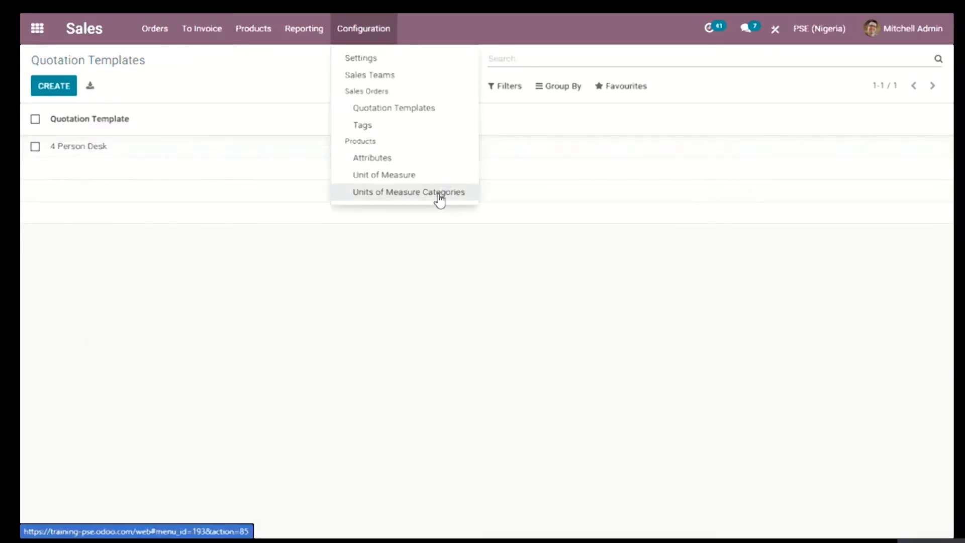
pyautogui.click(408, 128)
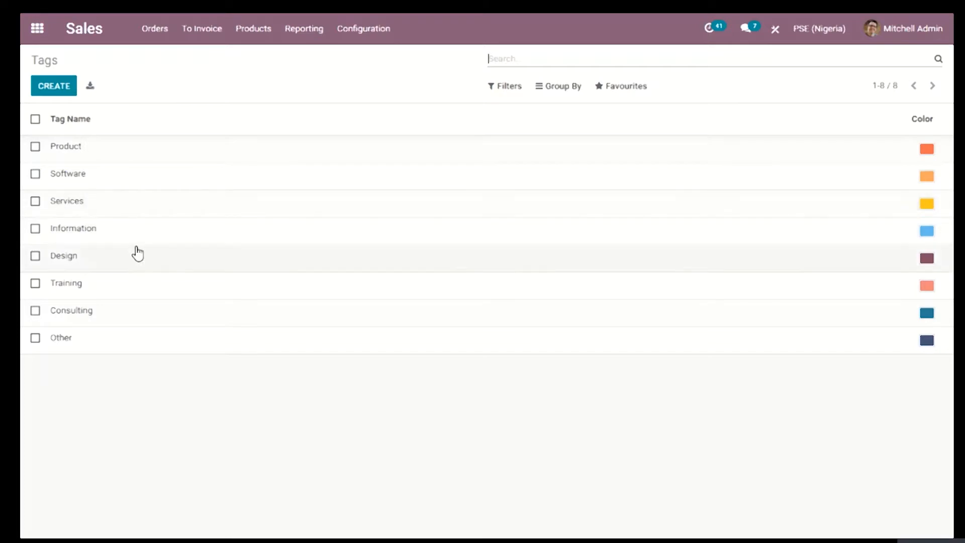
# Review the Sales settings and the Purchase settings, including their invoicing policy options
pyautogui.click(391, 35)
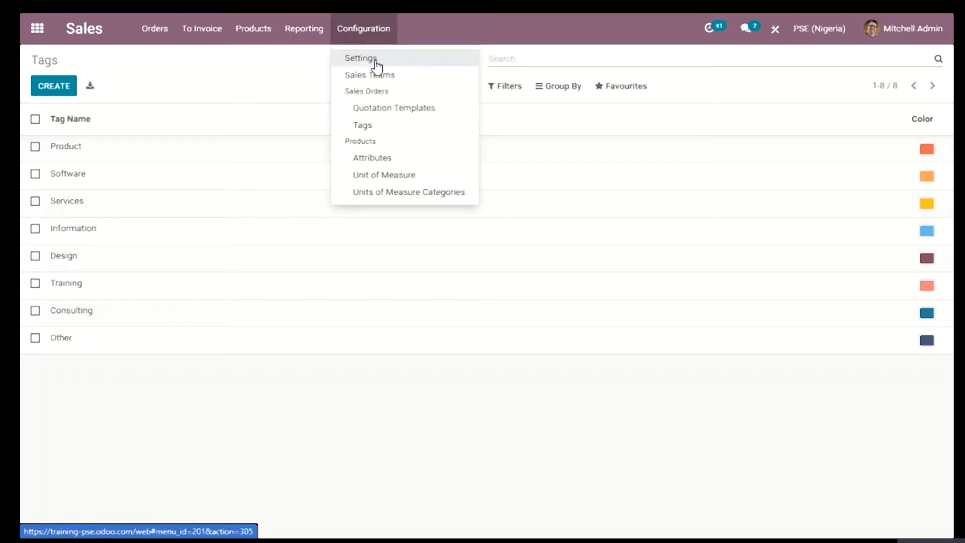
pyautogui.click(375, 60)
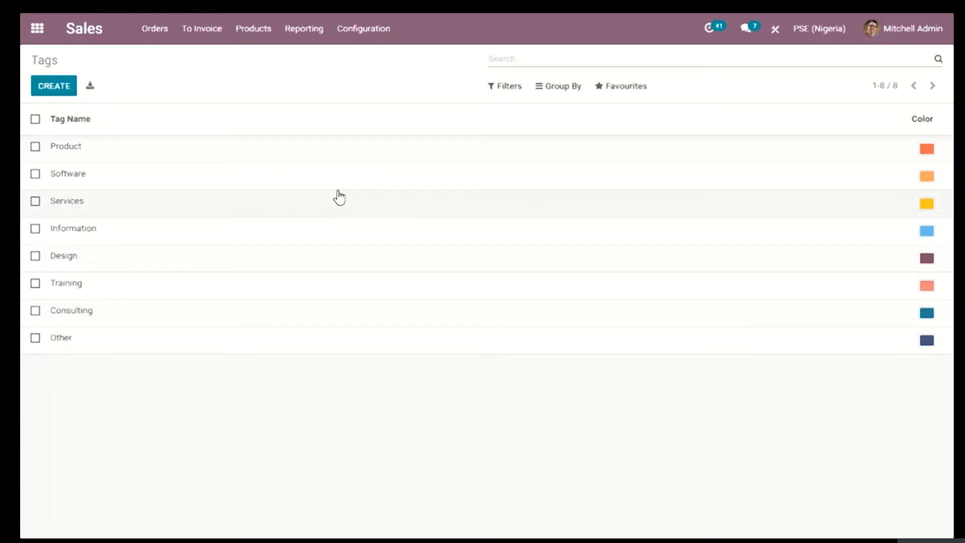
pyautogui.scroll(-12, 303, 231)
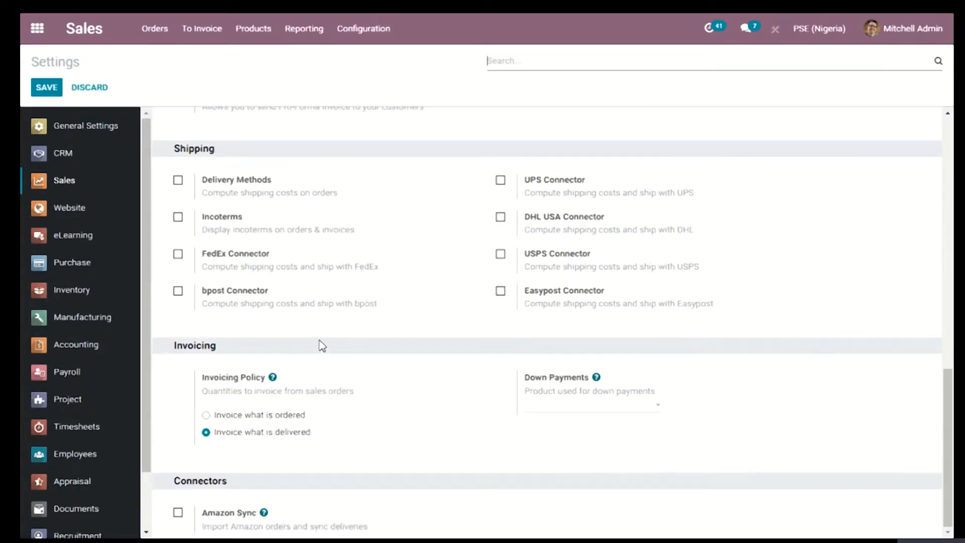
pyautogui.scroll(12, 322, 346)
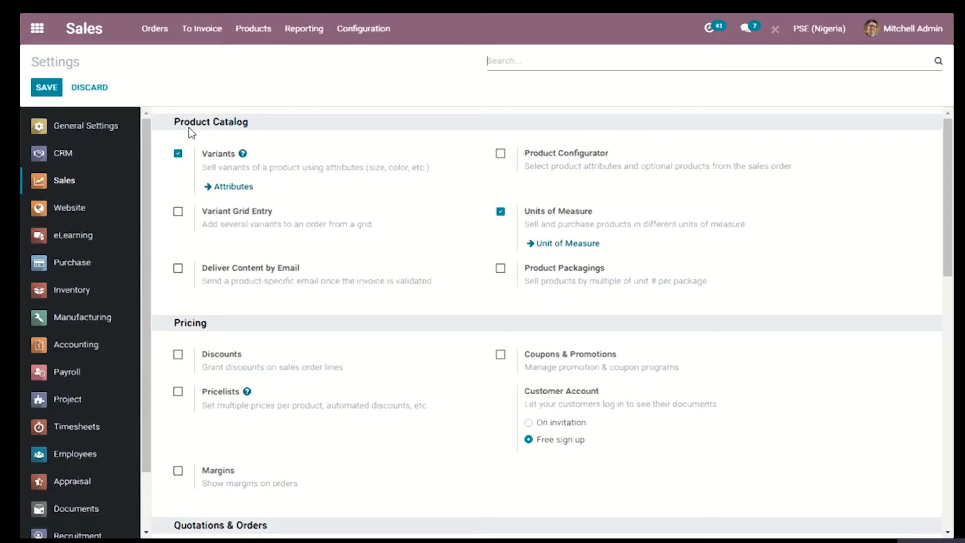
pyautogui.click(80, 264)
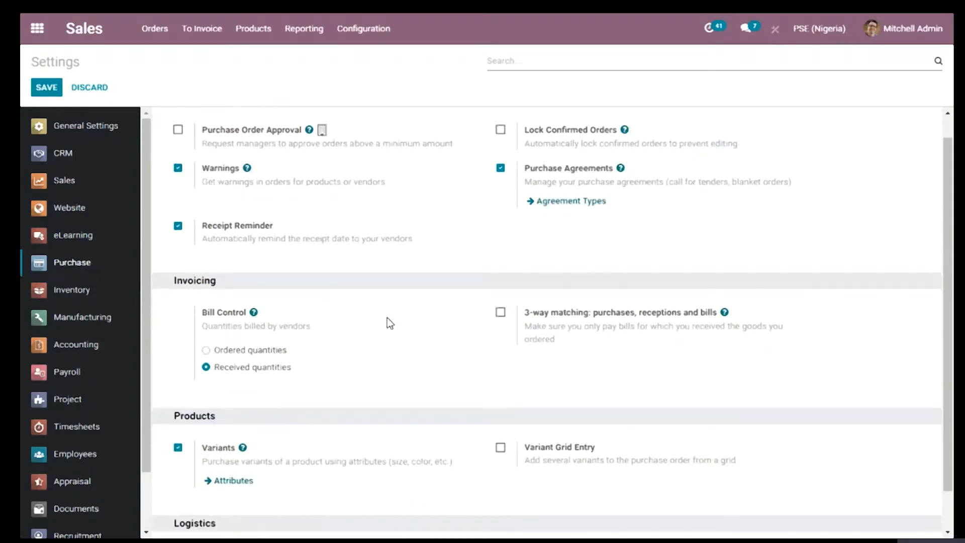
pyautogui.scroll(-1, 387, 318)
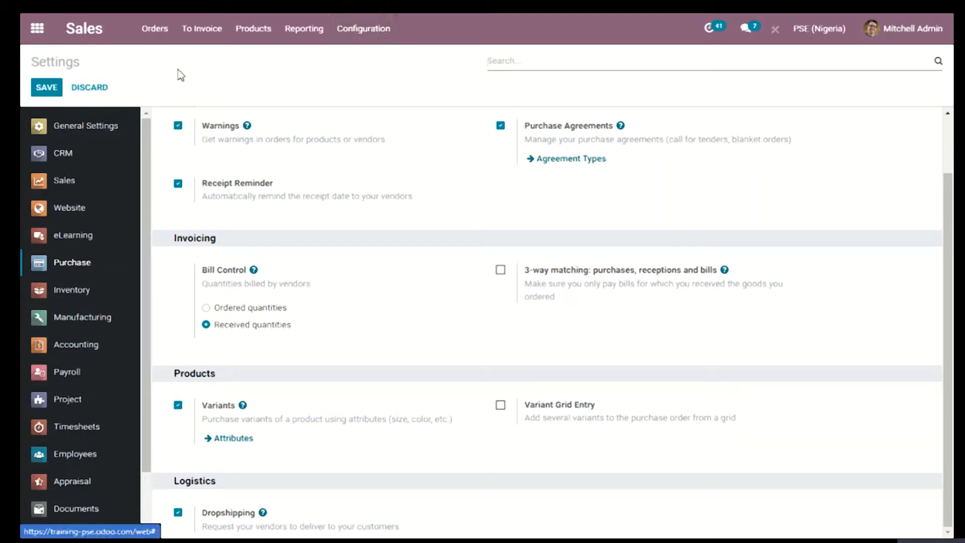
# Reopen the Sales app from the home screen and remove the My Quotations filter to list all quotations
pyautogui.click(49, 32)
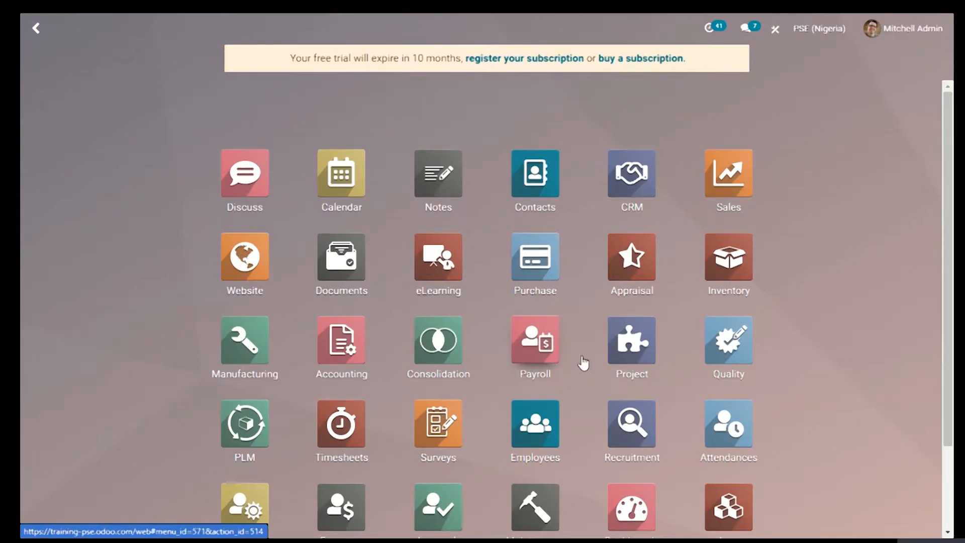
pyautogui.click(720, 196)
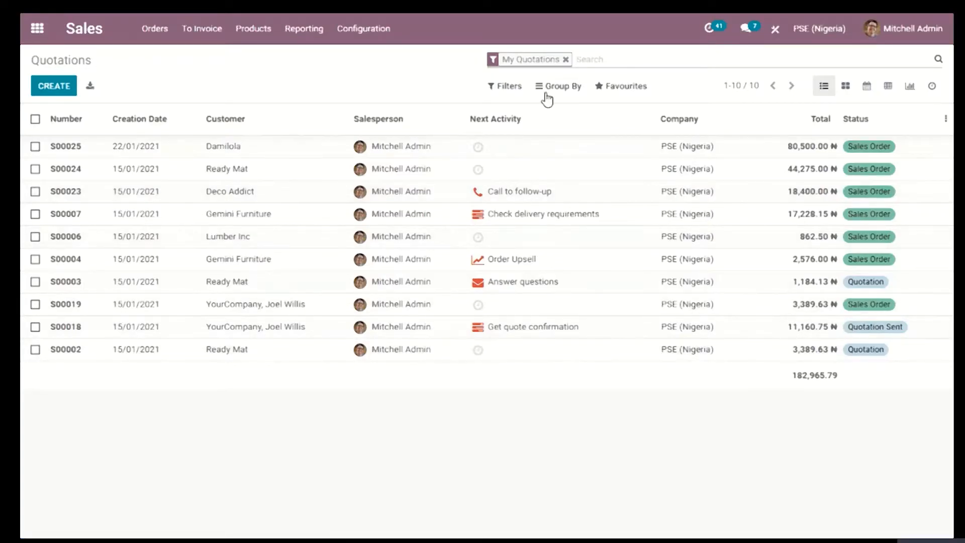
pyautogui.click(565, 59)
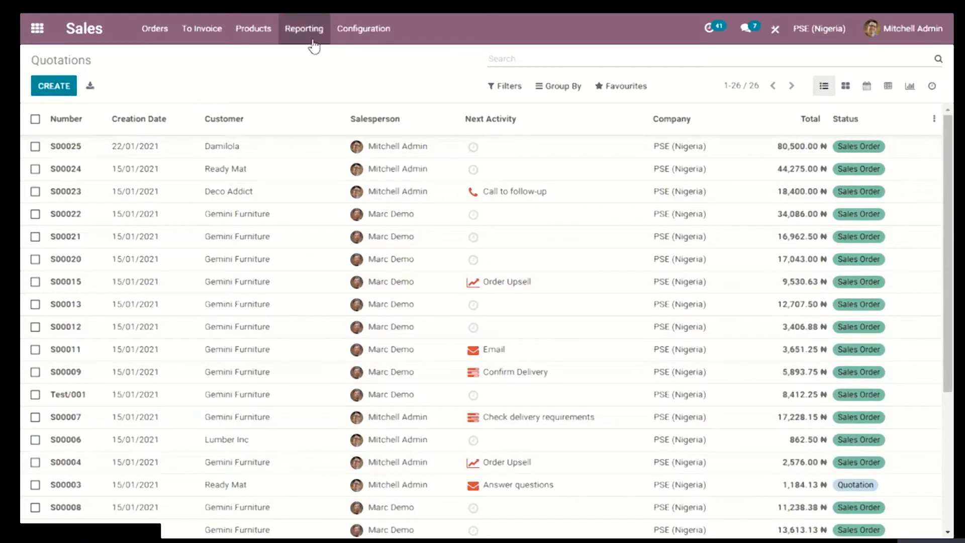
# Find the Samsung Phone in the product catalogue, review its purchase information, and return to the products overview
pyautogui.click(253, 28)
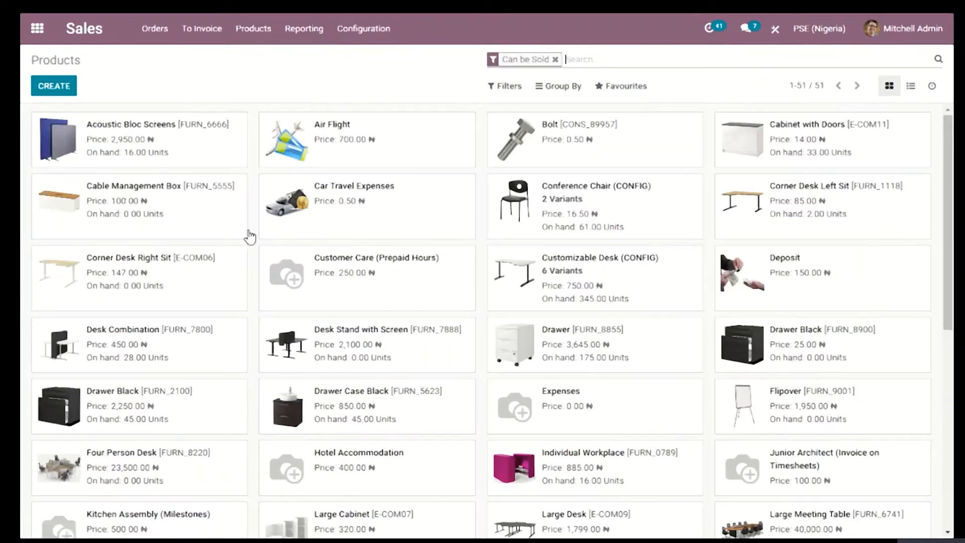
pyautogui.scroll(-7, 335, 297)
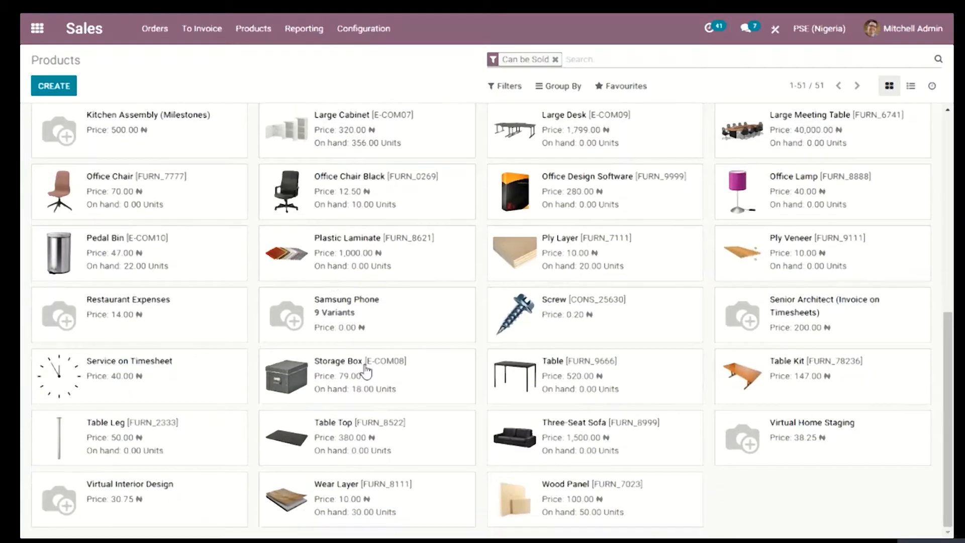
pyautogui.click(388, 314)
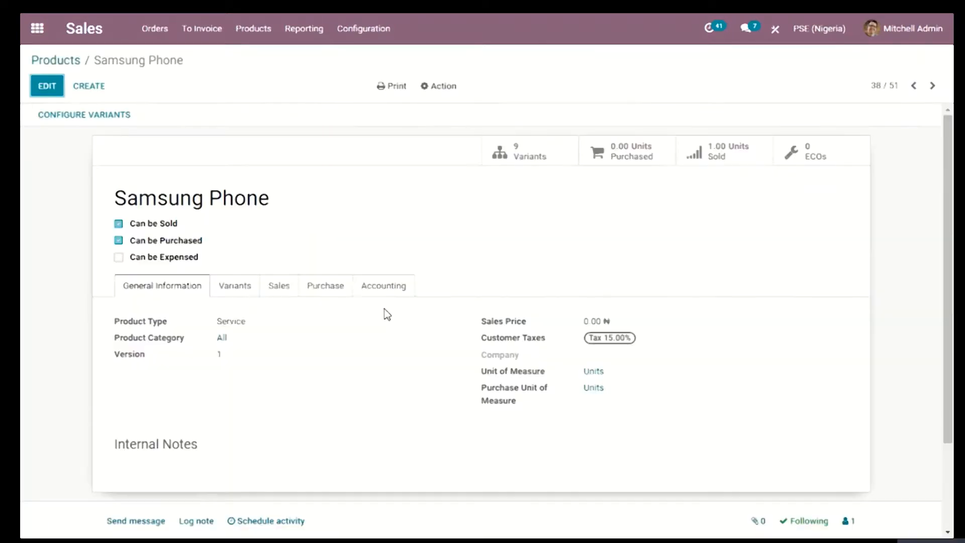
pyautogui.click(326, 294)
pyautogui.scroll(-3, 304, 308)
pyautogui.scroll(3, 303, 307)
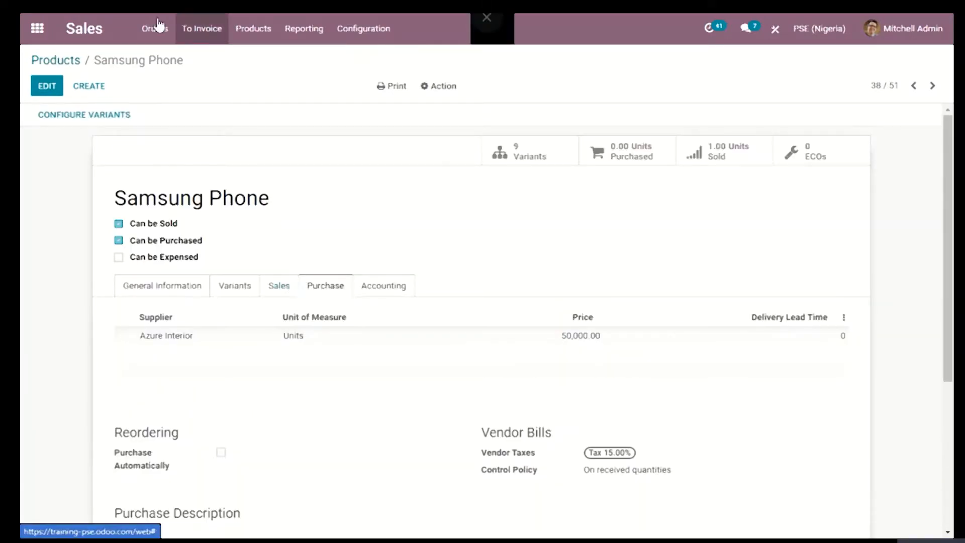
pyautogui.click(77, 66)
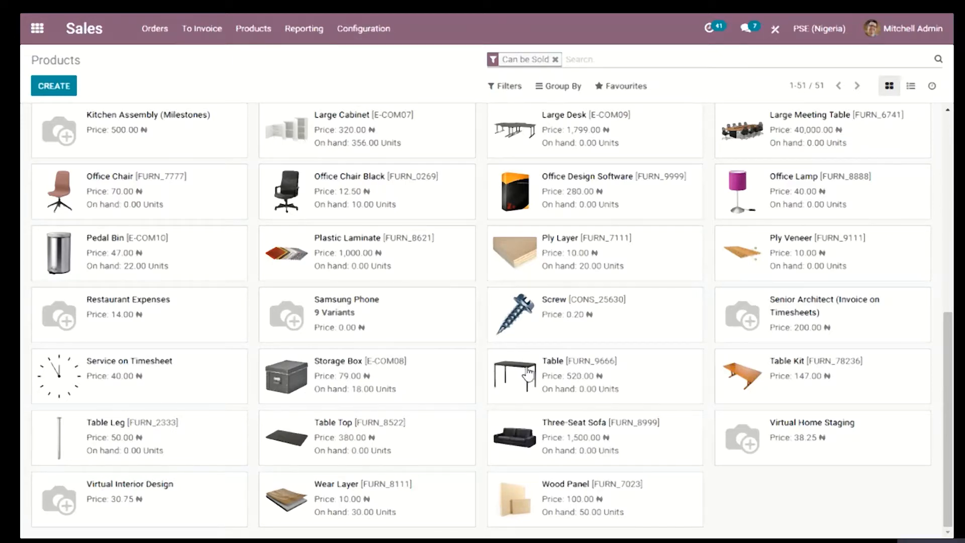
# Open the Corner Desk Right Sit product for editing and review its supplier, procurement and vendor bill settings
pyautogui.scroll(8, 527, 371)
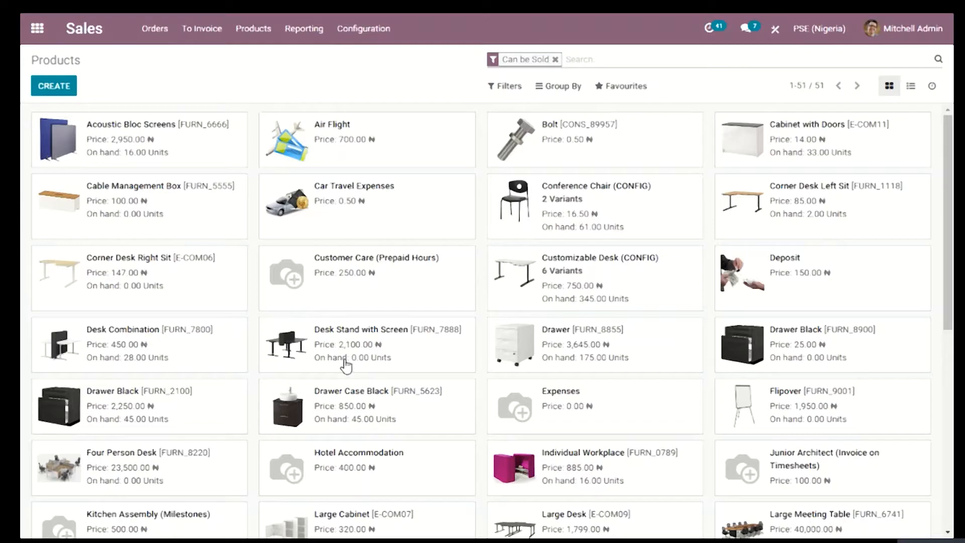
pyautogui.click(131, 301)
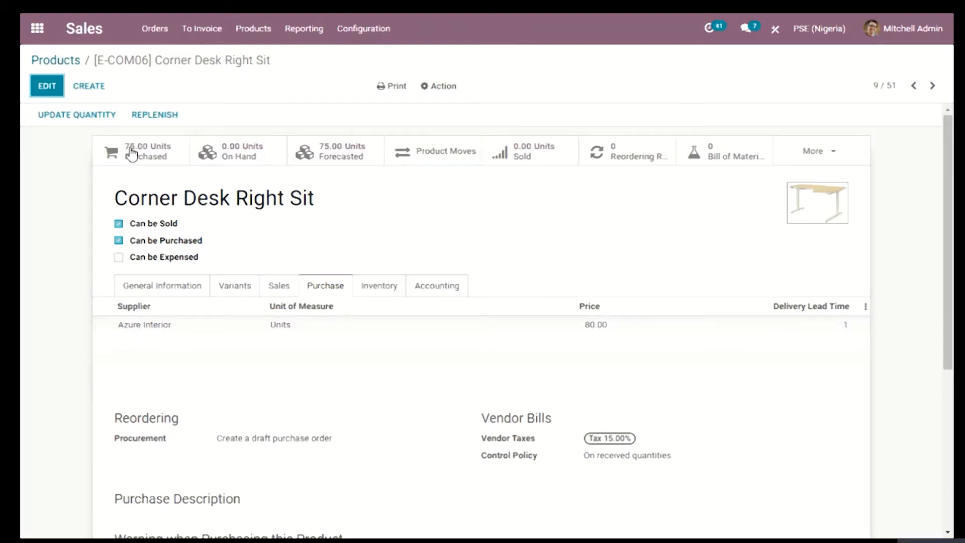
pyautogui.click(52, 90)
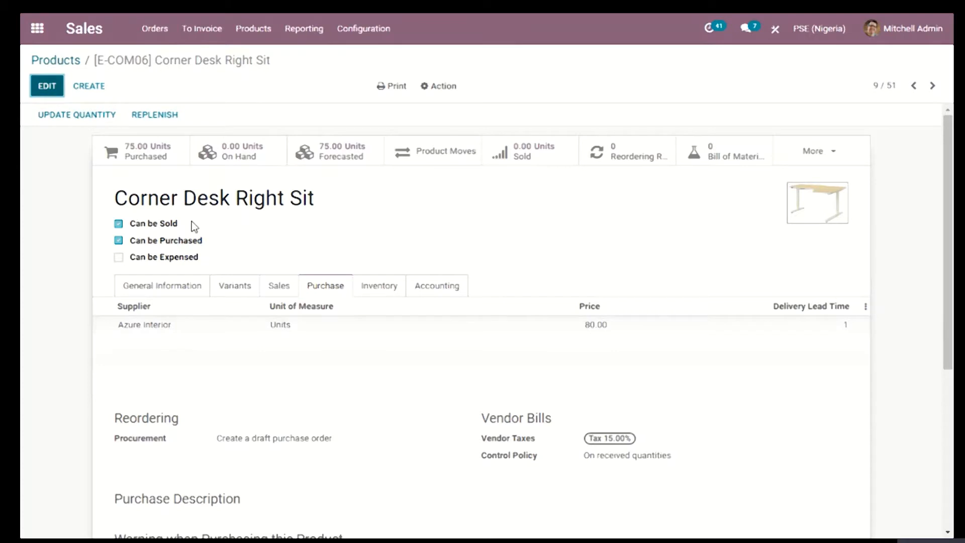
pyautogui.scroll(-3, 268, 324)
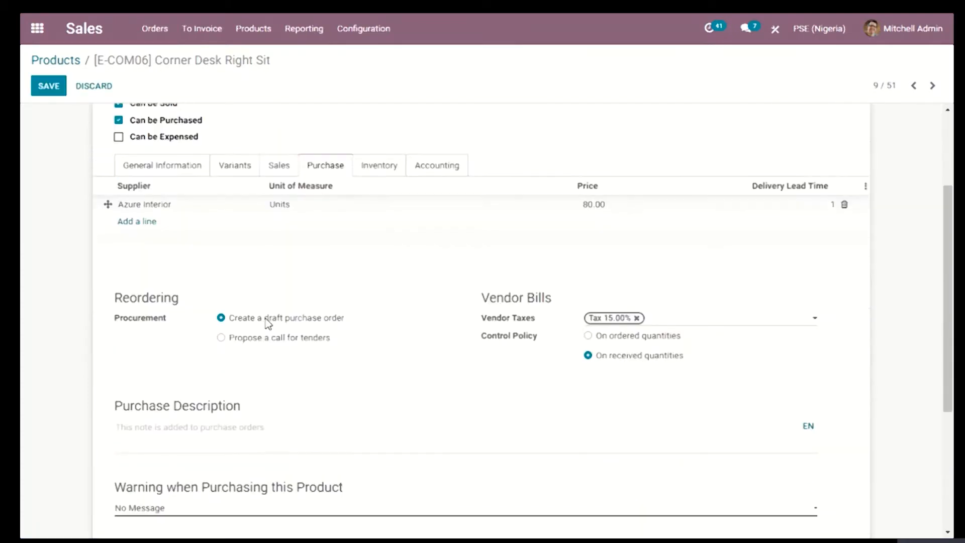
pyautogui.scroll(-3, 272, 327)
pyautogui.scroll(4, 276, 311)
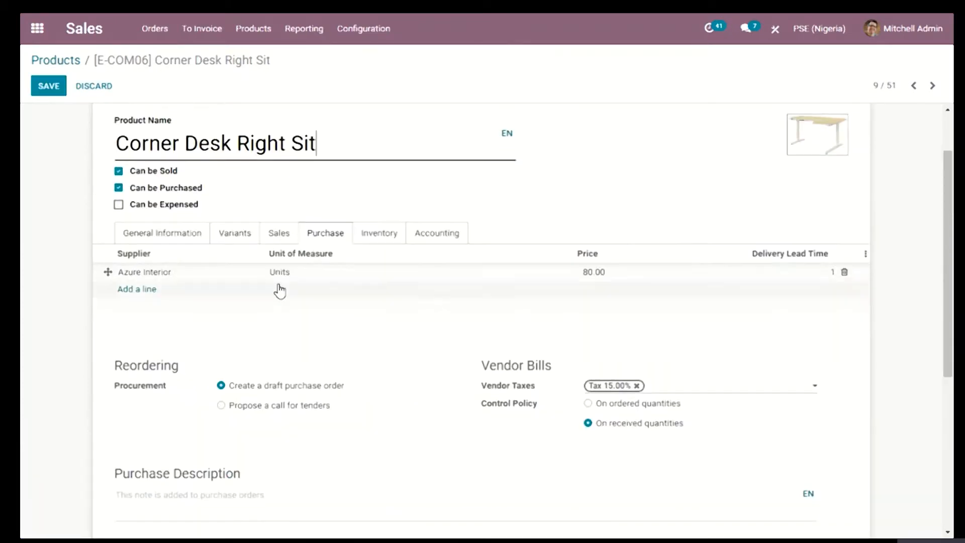
pyautogui.click(281, 236)
pyautogui.click(327, 238)
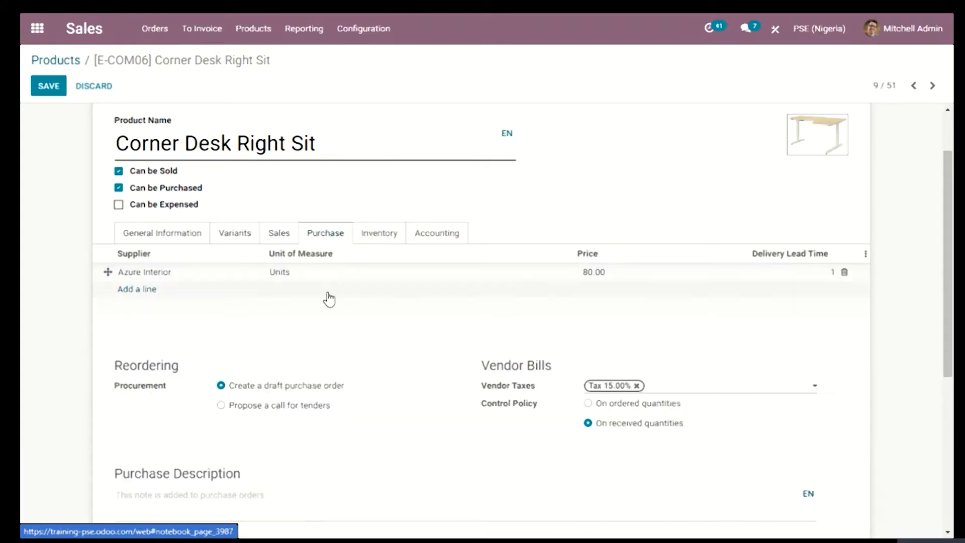
pyautogui.scroll(-4, 328, 301)
pyautogui.scroll(3, 323, 304)
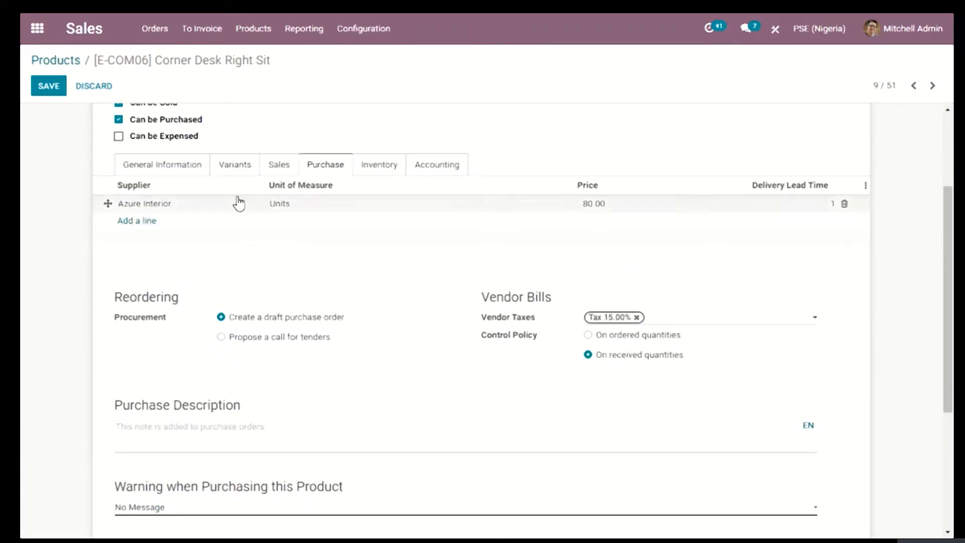
pyautogui.click(245, 171)
# Enable the Dropship route alongside Buy in the Corner Desk Right Sit product's inventory settings and save the product
pyautogui.click(382, 187)
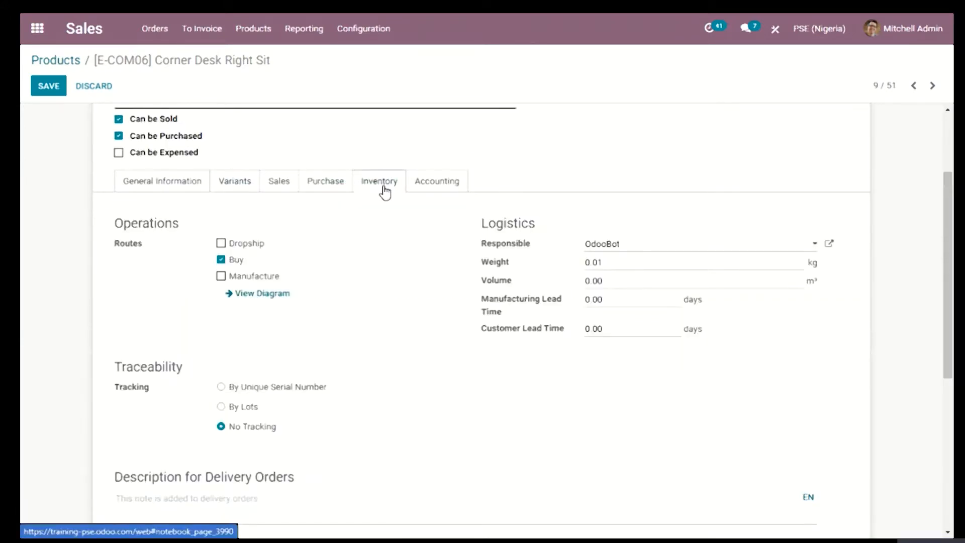
pyautogui.scroll(3, 523, 163)
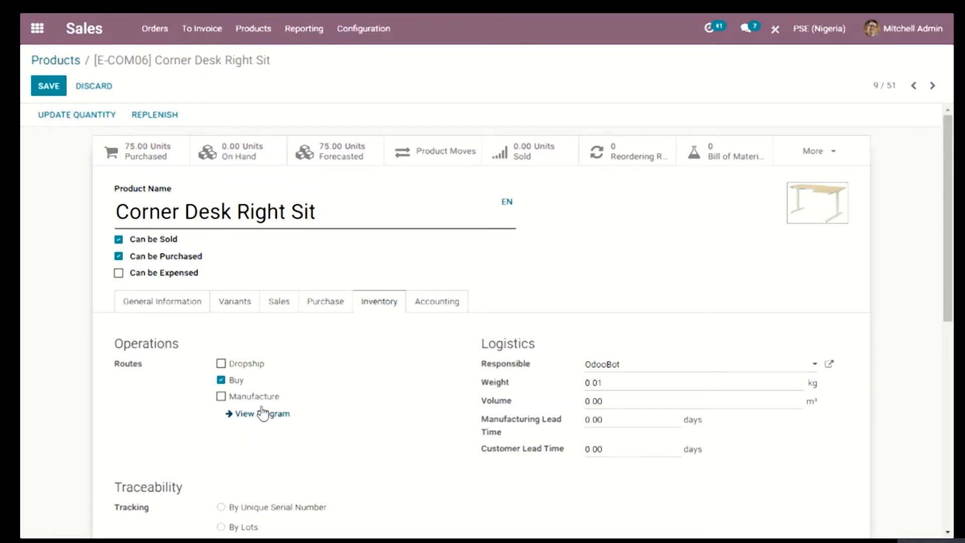
pyautogui.click(221, 363)
pyautogui.scroll(-3, 303, 386)
pyautogui.scroll(3, 150, 302)
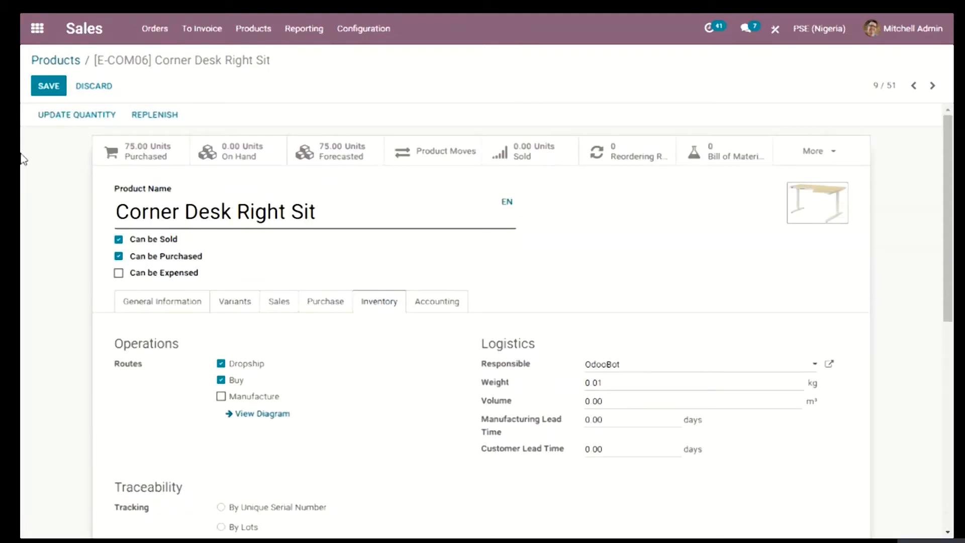
pyautogui.click(53, 92)
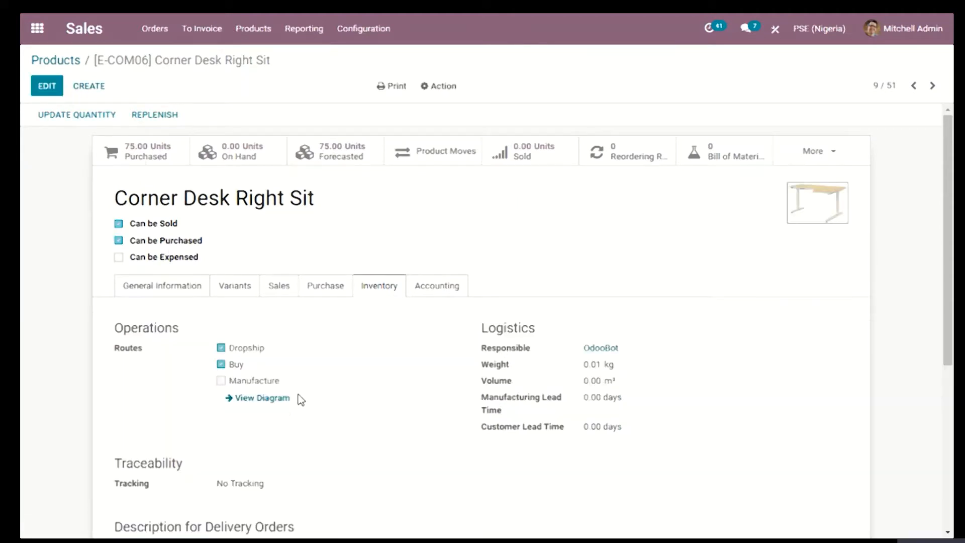
# Create a new sales quotation and select the existing customer for it
pyautogui.click(85, 31)
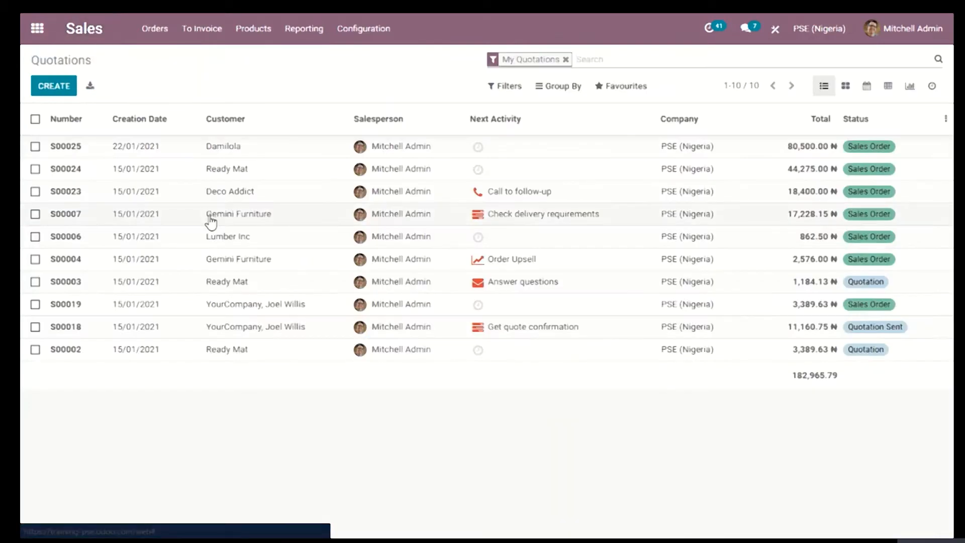
pyautogui.click(64, 87)
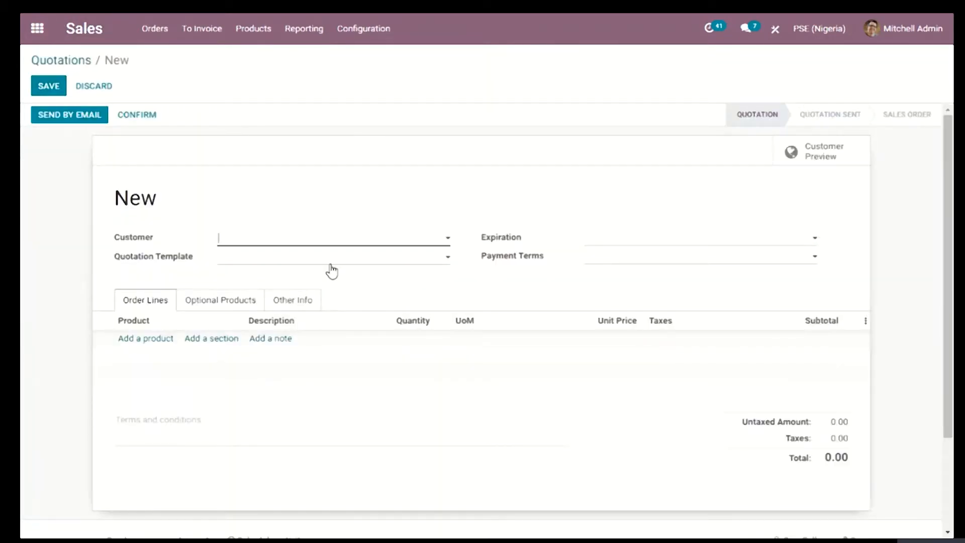
pyautogui.click(386, 244)
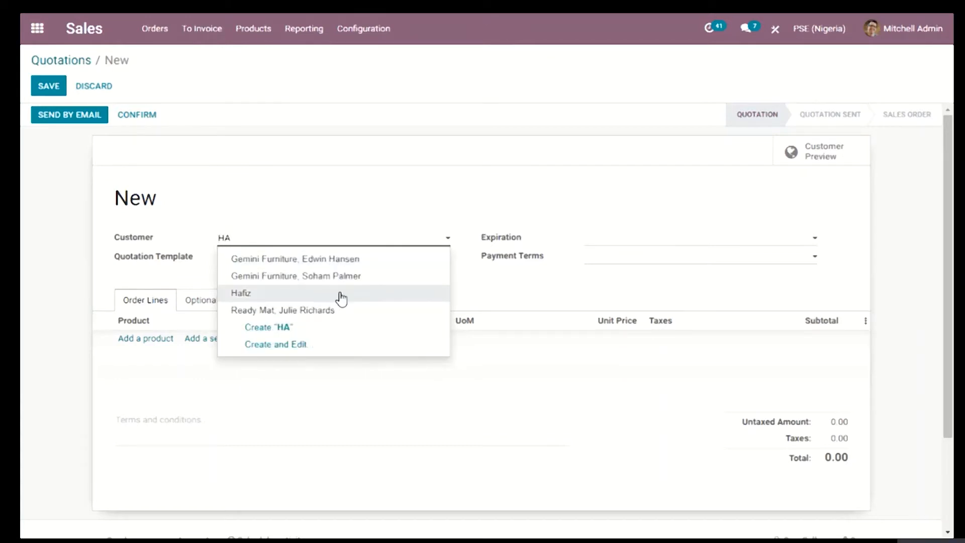
pyautogui.click(340, 298)
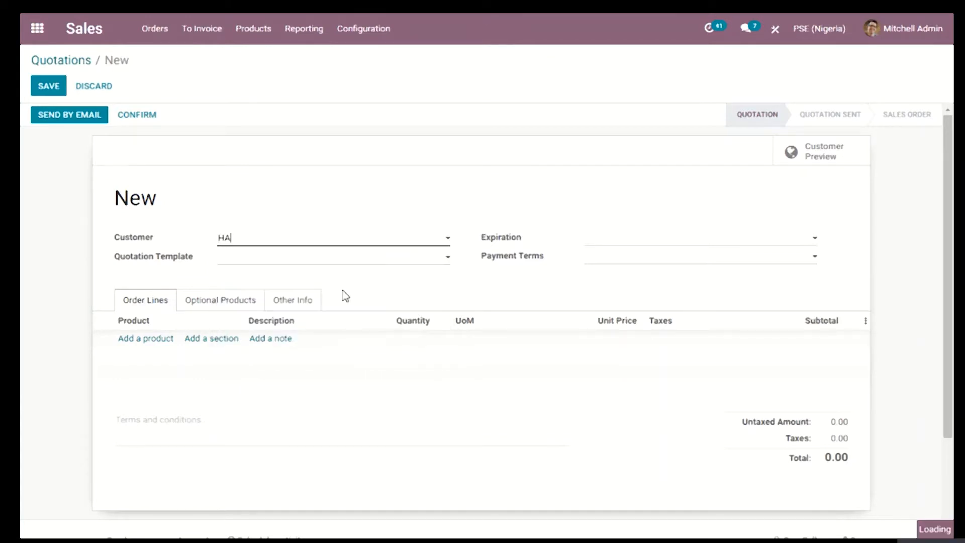
# Add 3 units of [E-COM06] Corner Desk Right Sit to the quotation and confirm it as a sales order
pyautogui.click(129, 342)
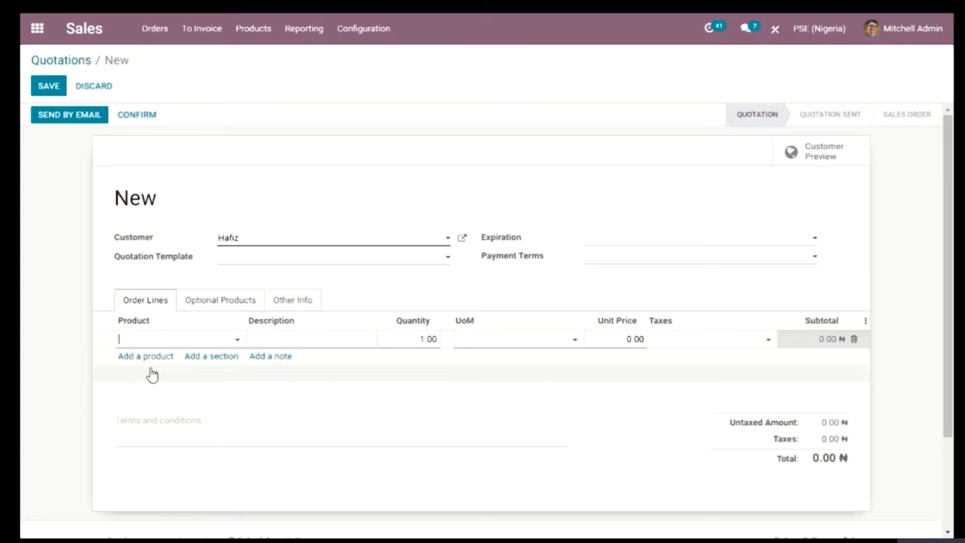
pyautogui.write('Co4')
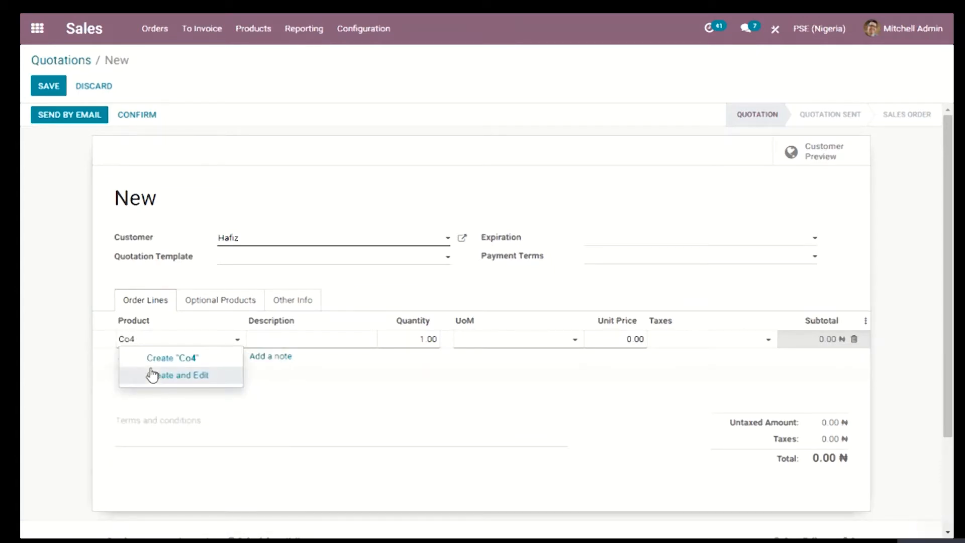
pyautogui.press('BackSpace')
pyautogui.write('rner')
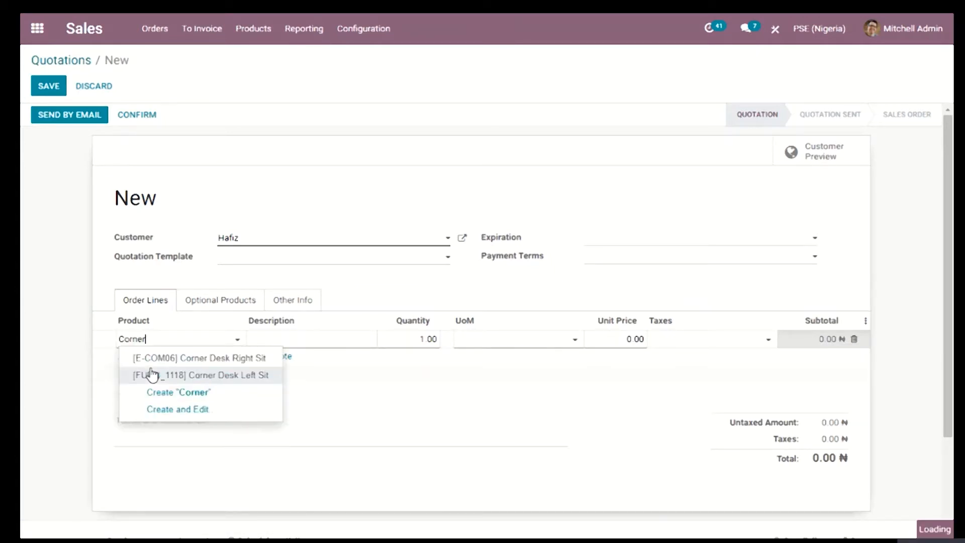
pyautogui.click(213, 365)
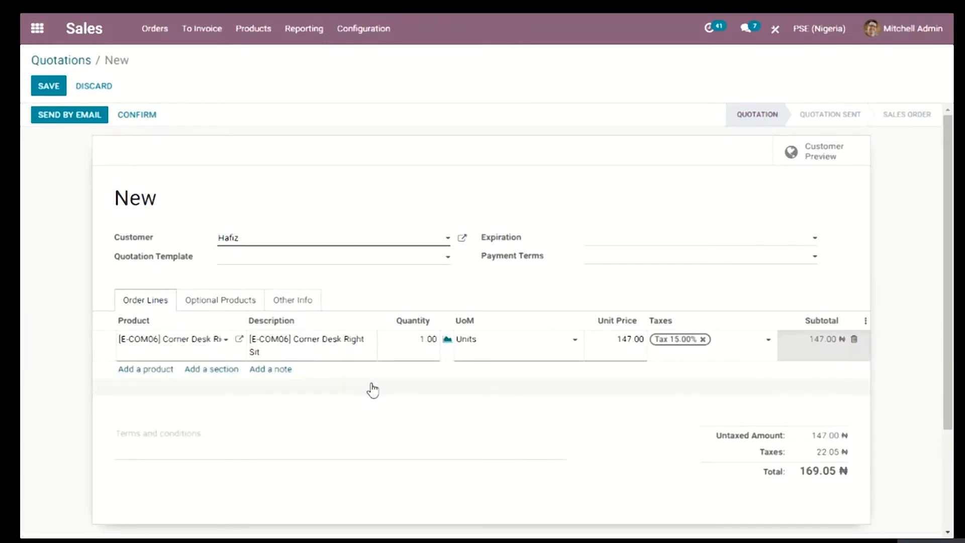
pyautogui.click(411, 338)
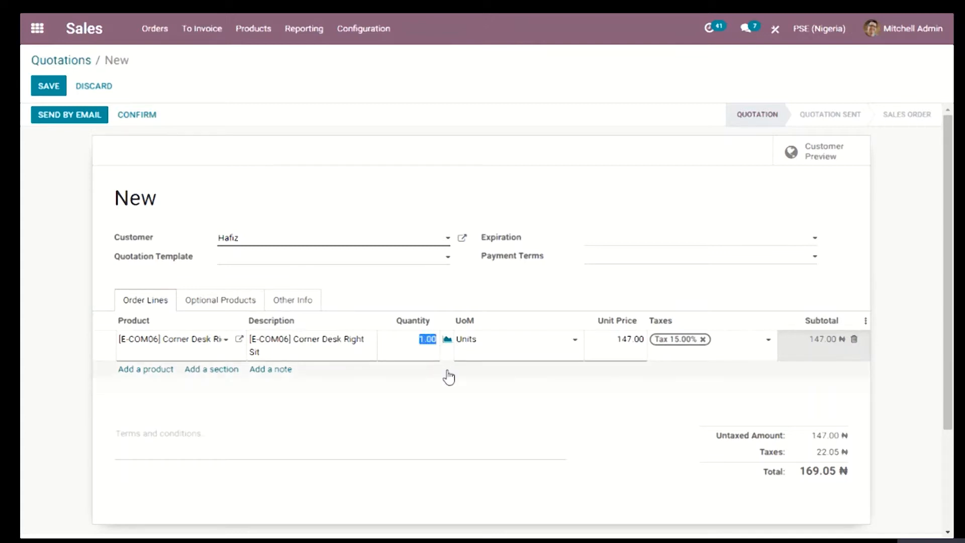
pyautogui.write('3')
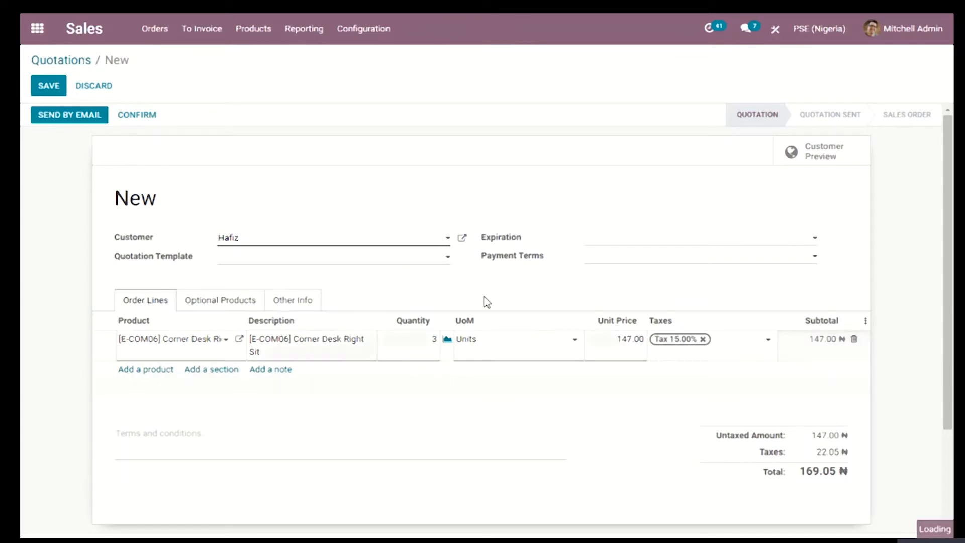
pyautogui.click(582, 387)
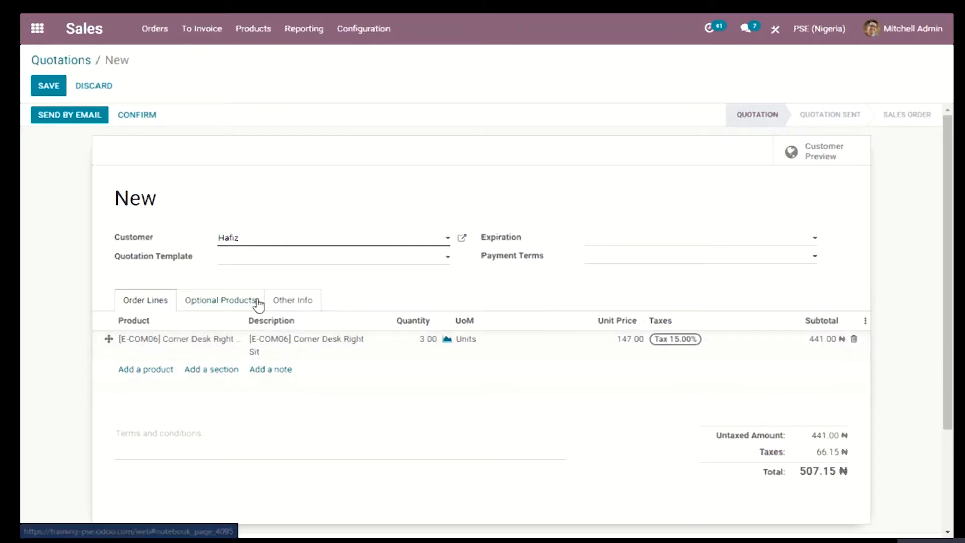
pyautogui.click(138, 120)
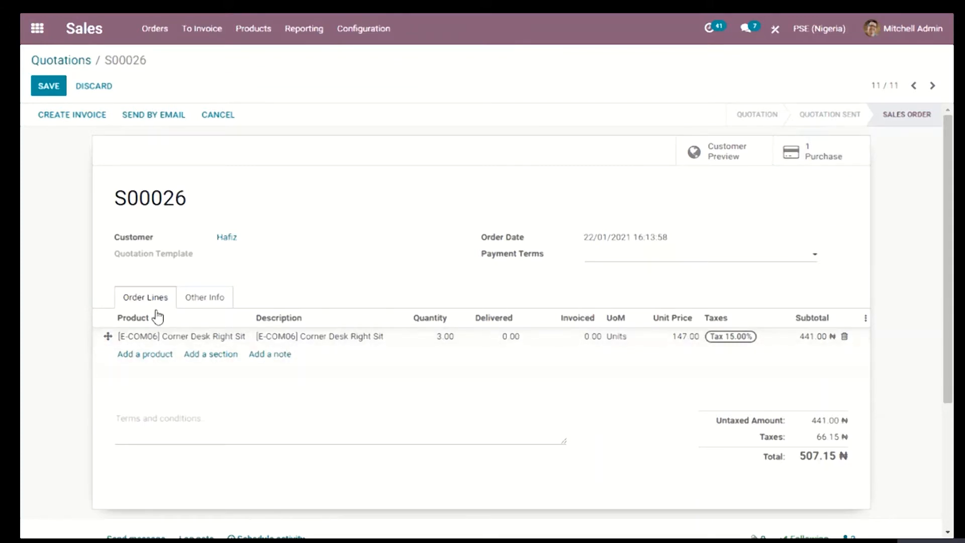
# Open the sales order's linked request for quotation and check the supplier information of its Corner Desk Right Sit product
pyautogui.click(844, 161)
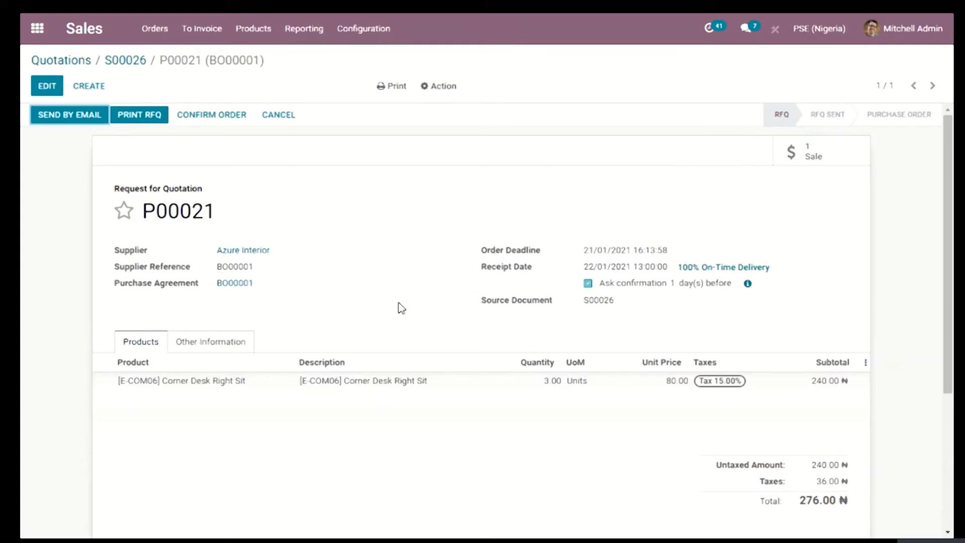
pyautogui.click(46, 90)
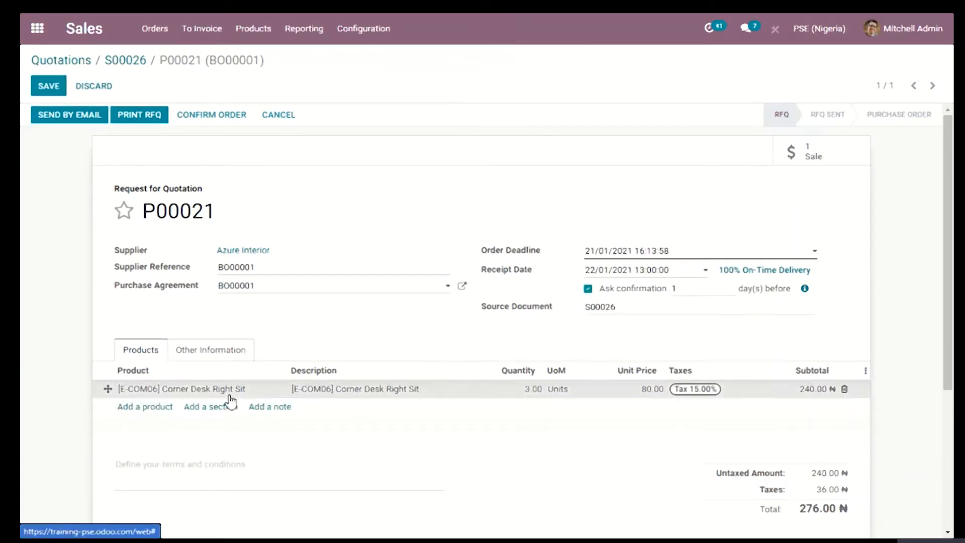
pyautogui.click(231, 397)
pyautogui.click(282, 393)
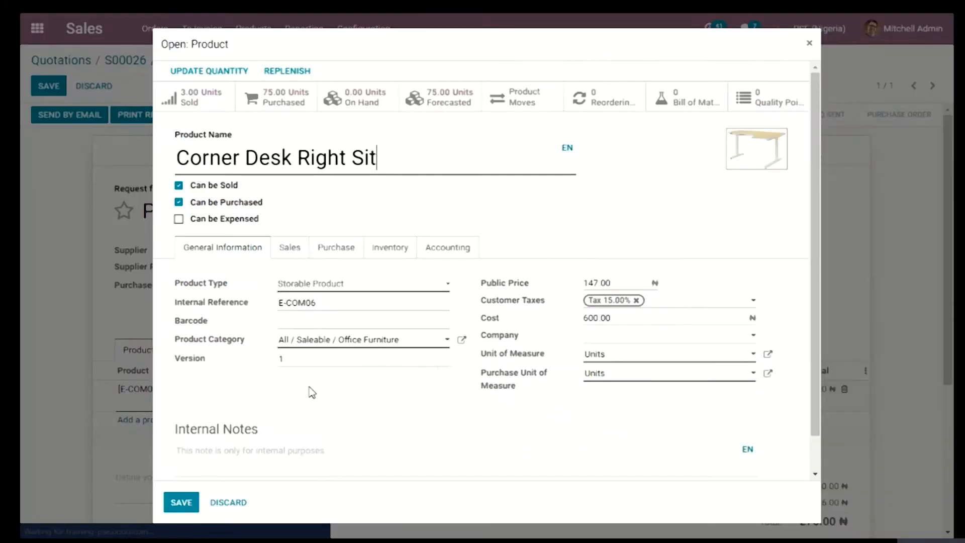
pyautogui.click(341, 251)
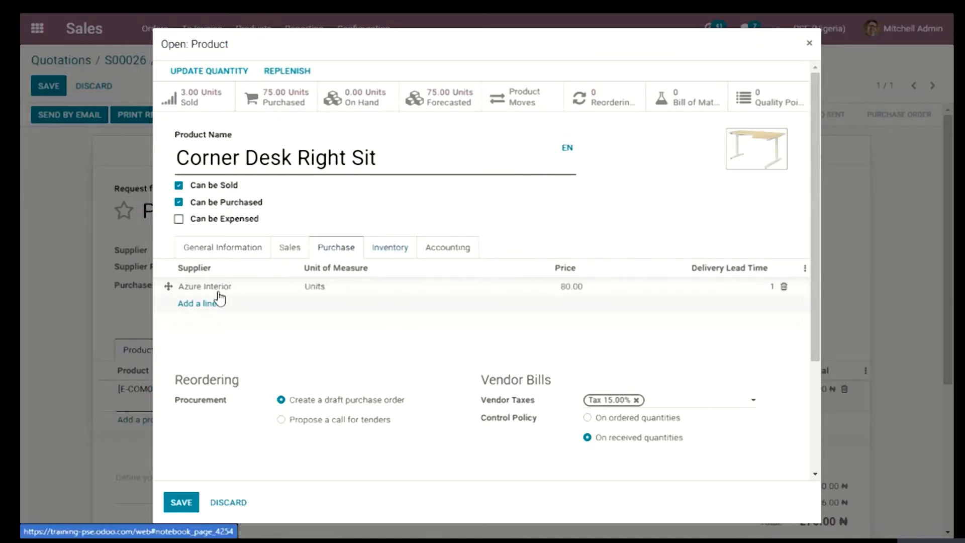
pyautogui.click(181, 506)
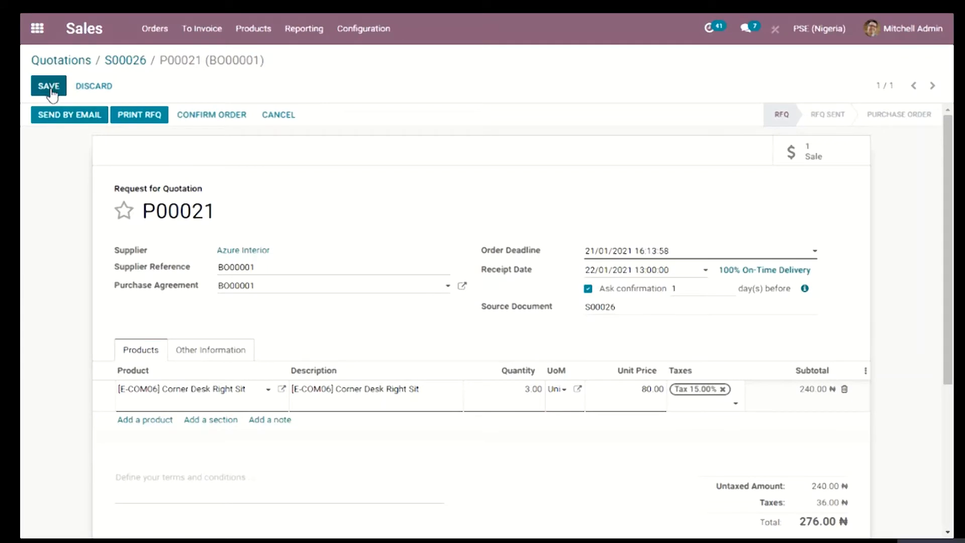
pyautogui.click(49, 88)
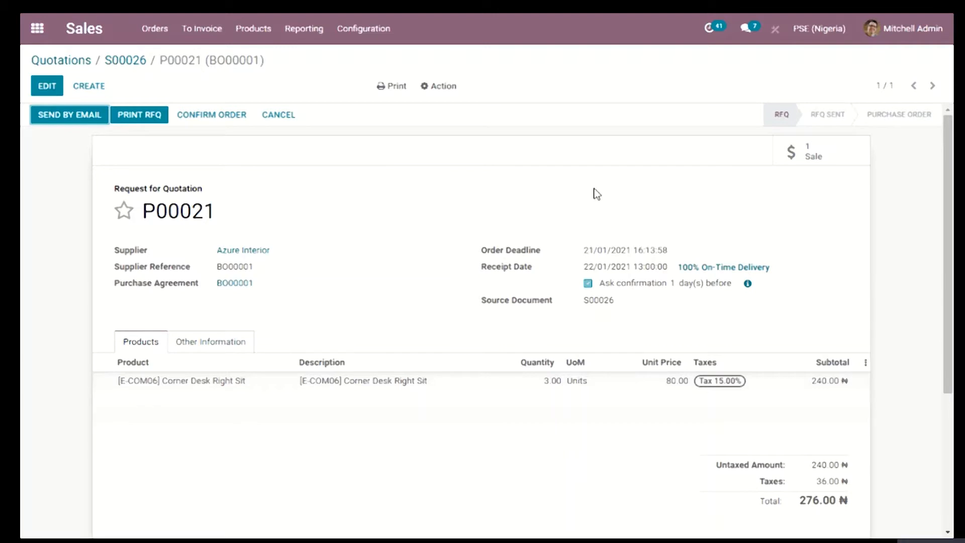
# Confirm the Azure Interior purchase order, and validate the linked sales order's dropship delivery for all quantities
pyautogui.click(222, 120)
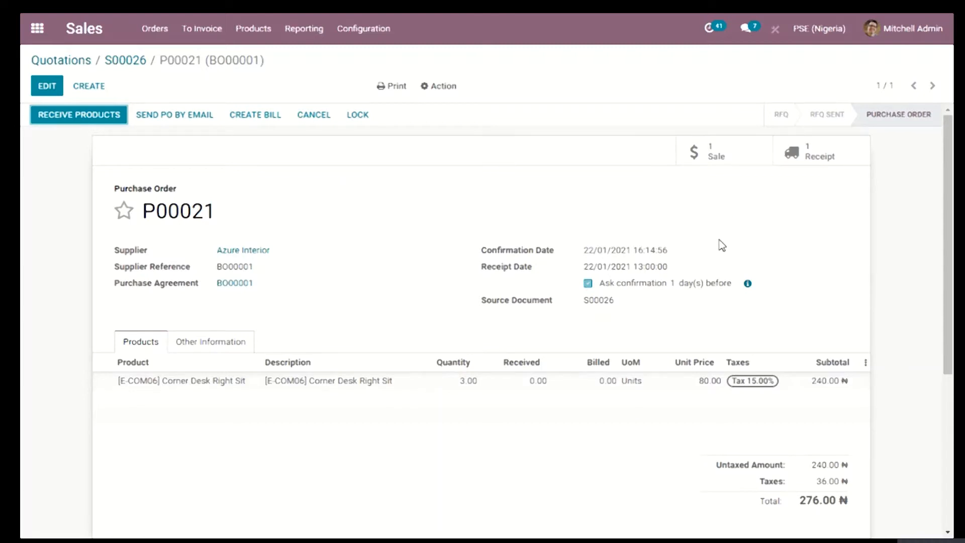
pyautogui.click(129, 66)
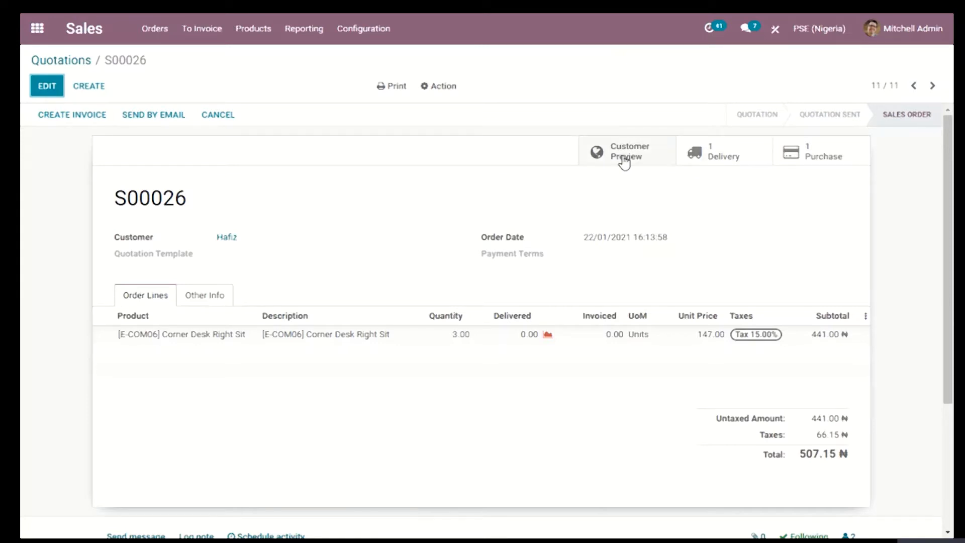
pyautogui.click(751, 158)
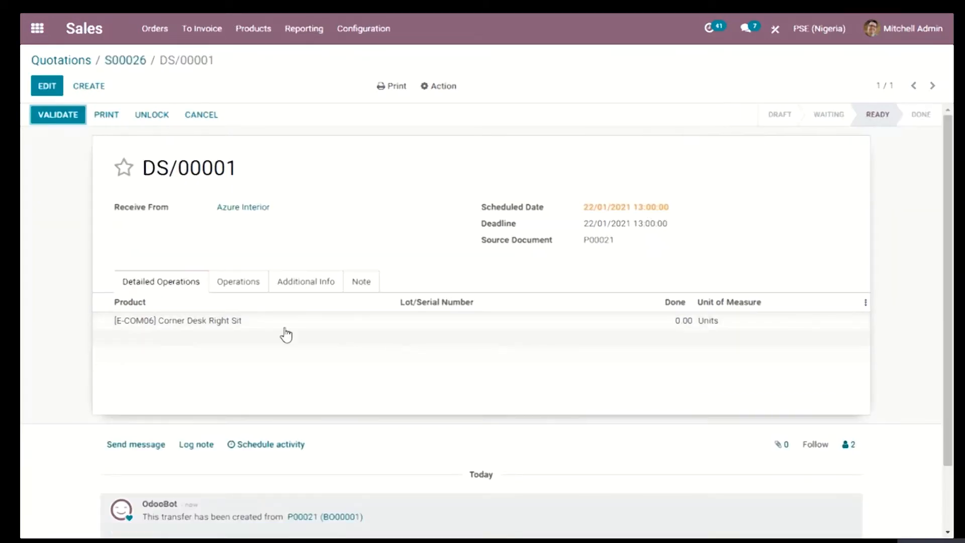
pyautogui.click(60, 121)
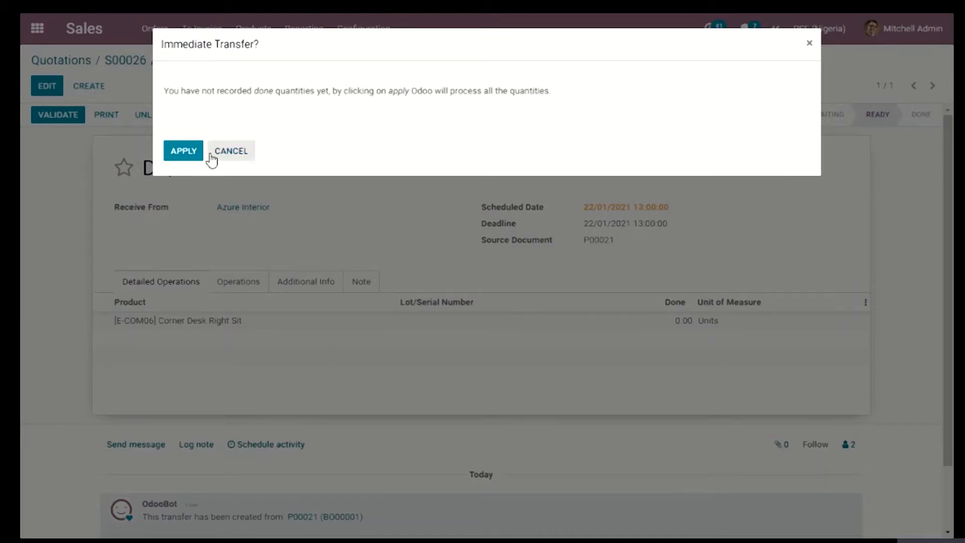
pyautogui.click(183, 151)
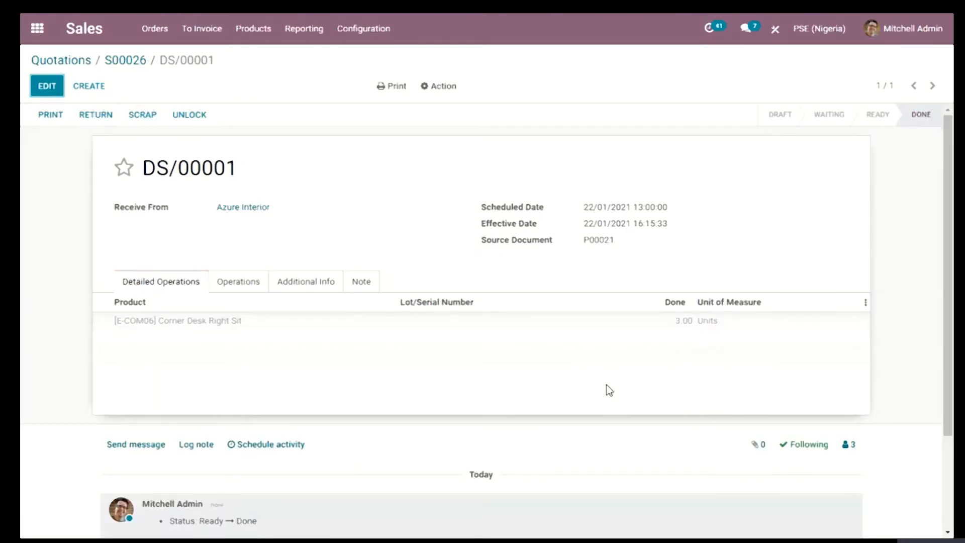
pyautogui.click(122, 61)
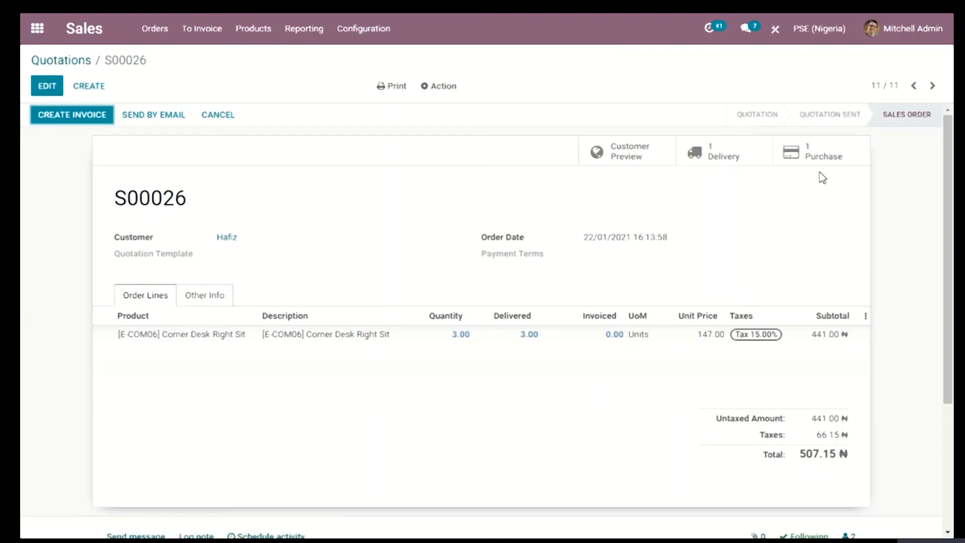
# Check the sales order's linked purchase order, and create and confirm a regular customer invoice for the sales order
pyautogui.click(823, 160)
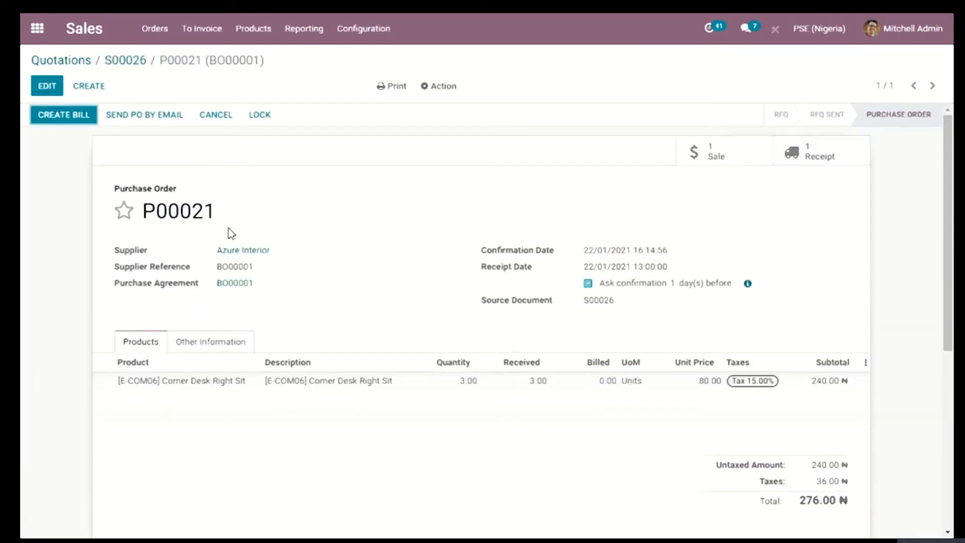
pyautogui.click(134, 62)
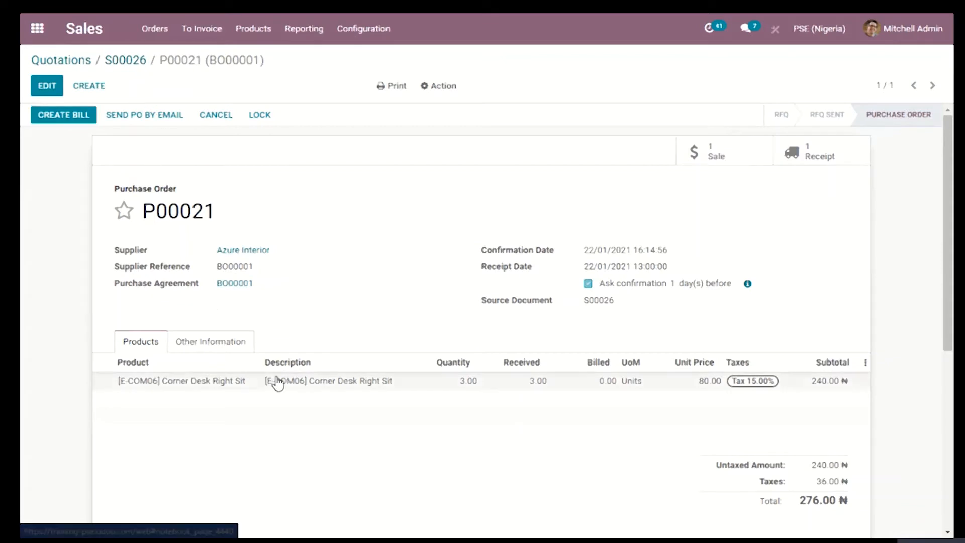
pyautogui.click(87, 120)
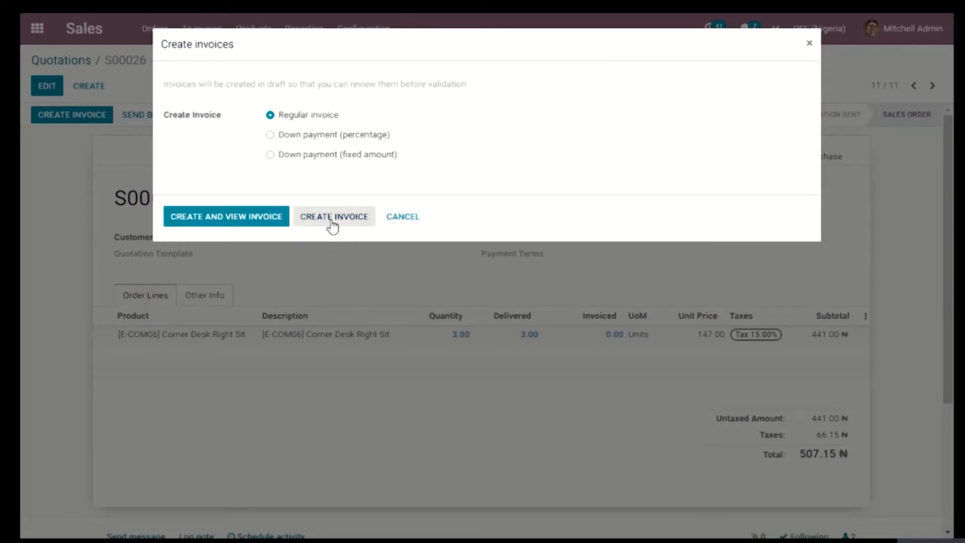
pyautogui.click(279, 222)
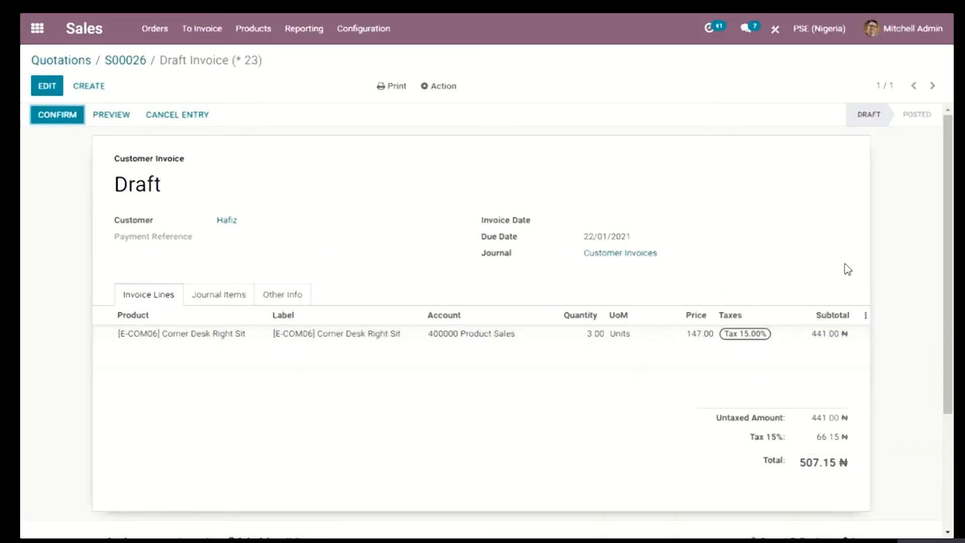
pyautogui.click(55, 116)
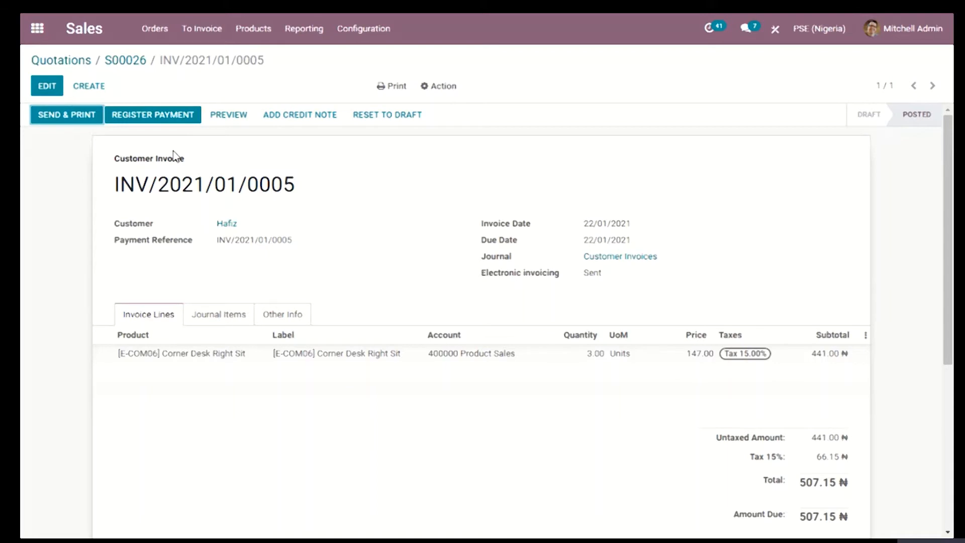
# Register the customer invoice's payment of 507.15 in the Bank Of Nigeria journal and return to the sales order
pyautogui.click(164, 119)
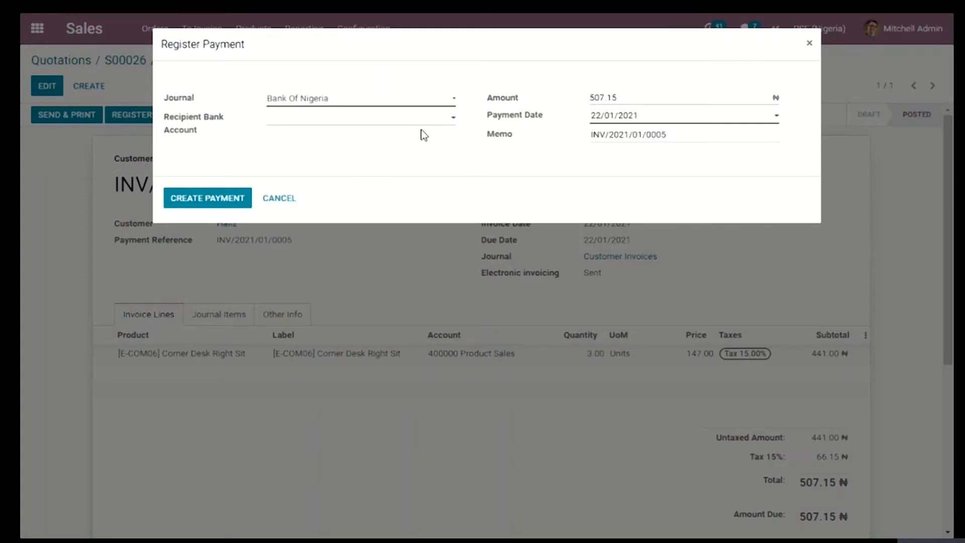
pyautogui.click(240, 205)
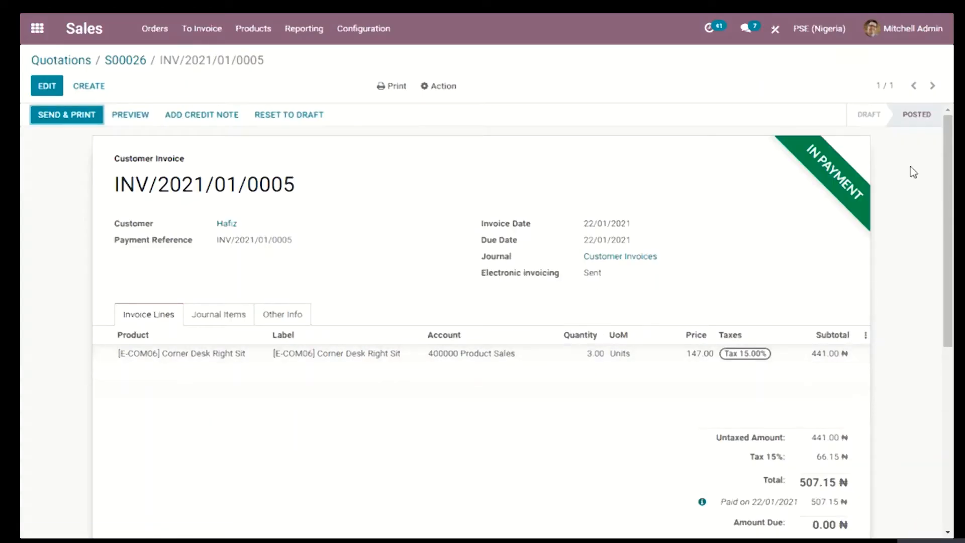
pyautogui.click(129, 63)
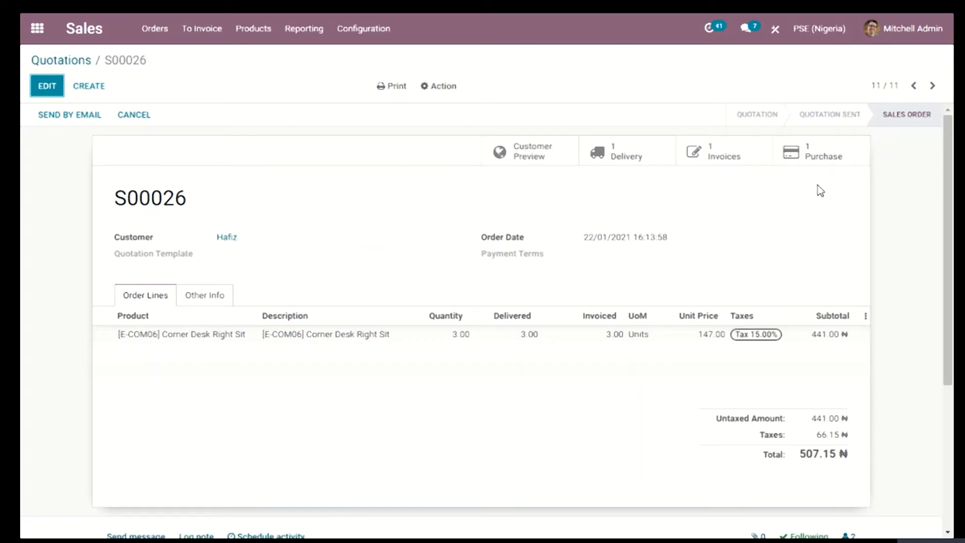
# Open the sales order's linked purchase order and check its dropship receipt
pyautogui.click(825, 153)
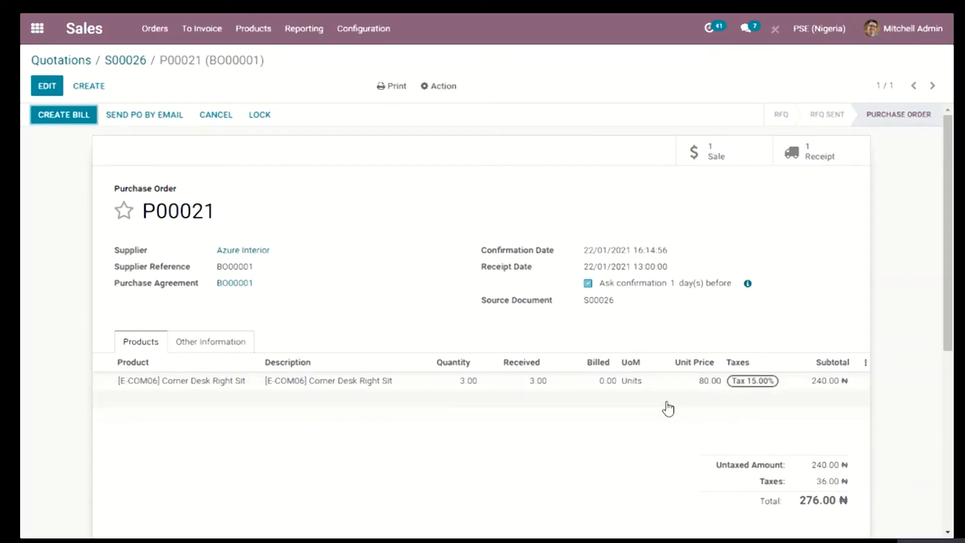
pyautogui.click(817, 160)
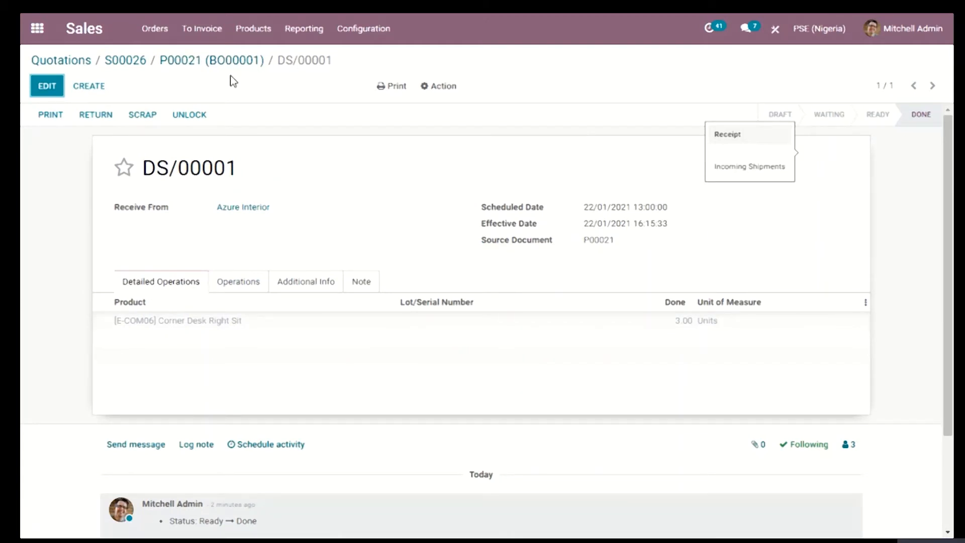
pyautogui.click(241, 60)
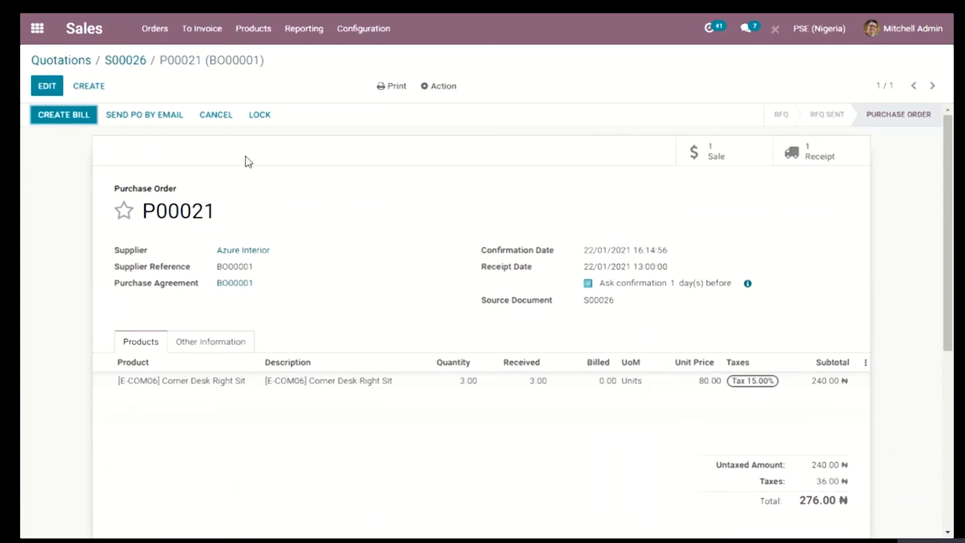
# Create the Azure Interior vendor bill from the purchase order, review its lines and confirm it
pyautogui.click(63, 122)
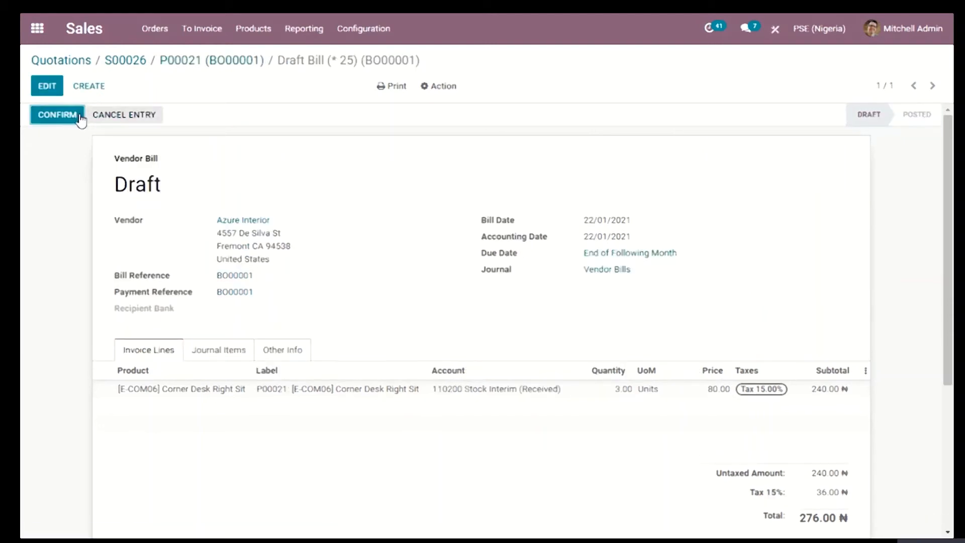
pyautogui.scroll(-1, 744, 411)
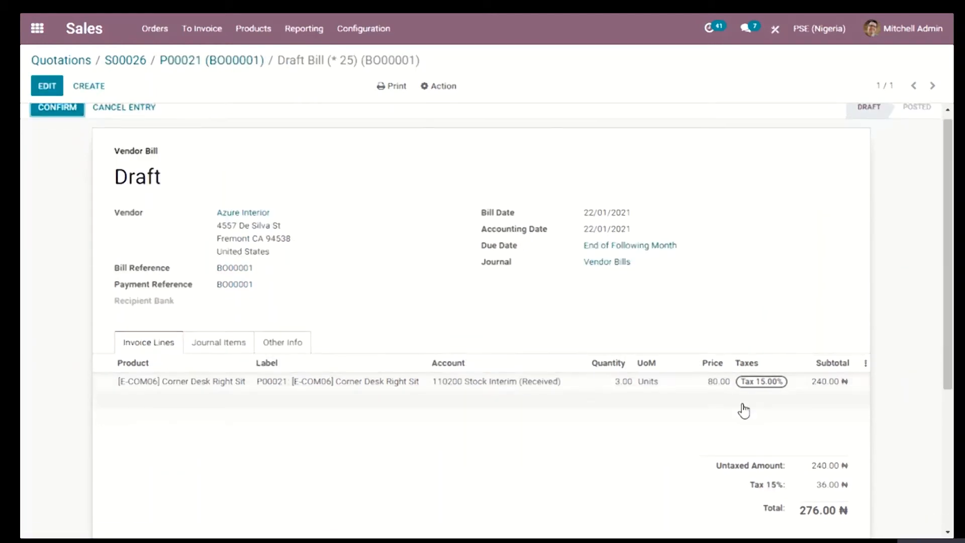
pyautogui.scroll(-2, 420, 308)
pyautogui.scroll(2, 463, 454)
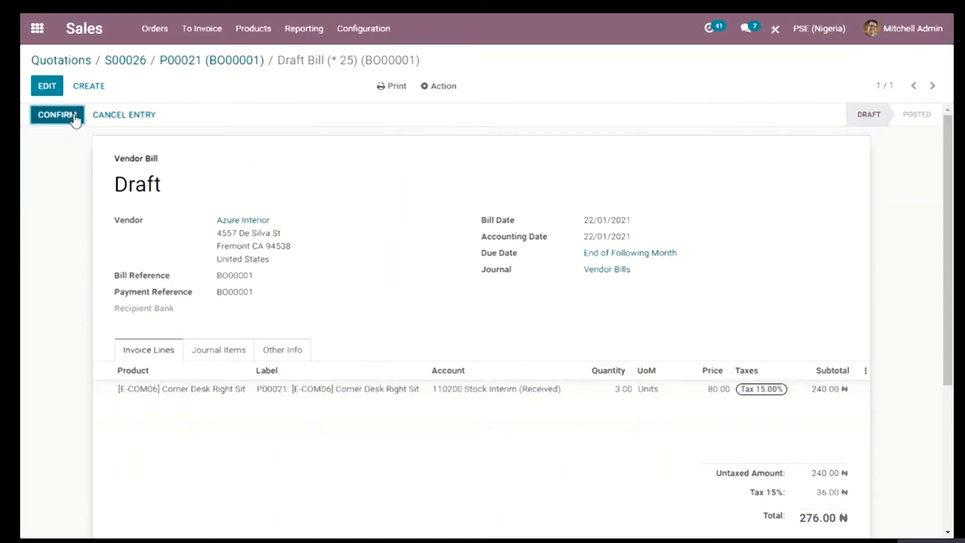
pyautogui.click(75, 119)
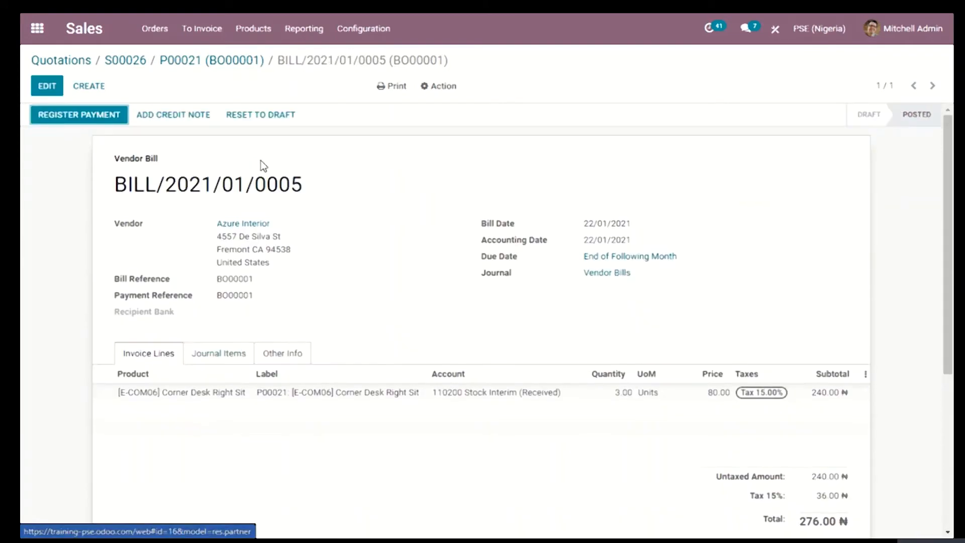
# Register the vendor bill's payment of 276.00 in the Bank Of Nigeria journal and return to sales order S00026
pyautogui.click(112, 116)
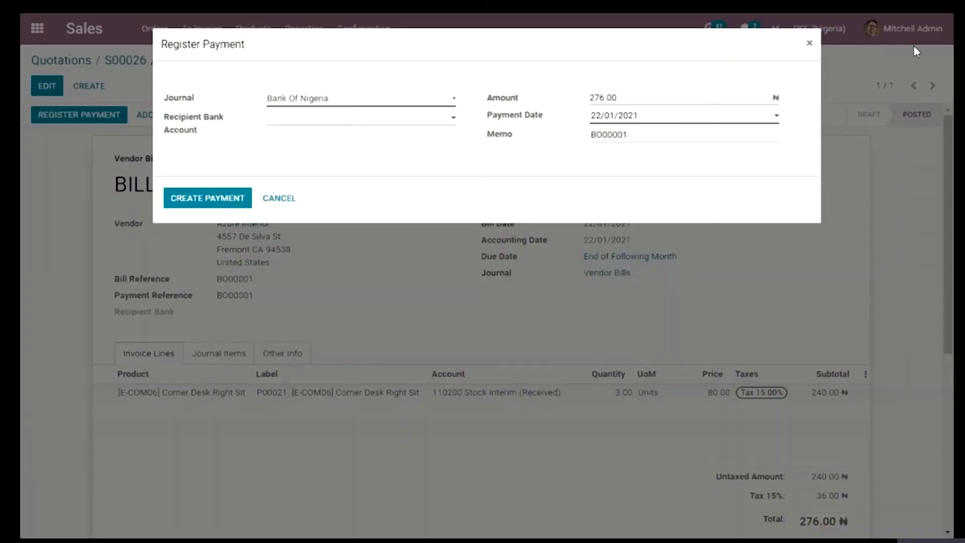
pyautogui.click(182, 198)
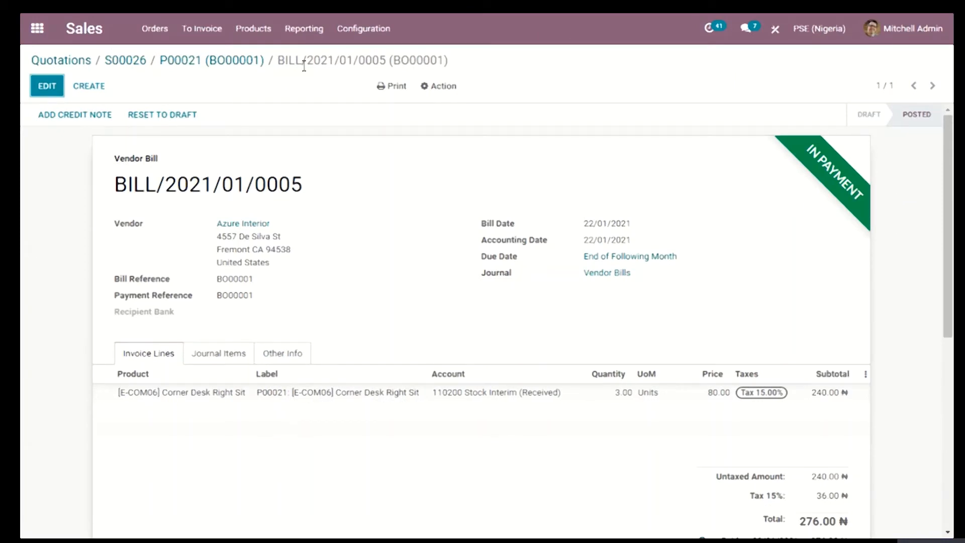
pyautogui.click(247, 62)
pyautogui.click(143, 62)
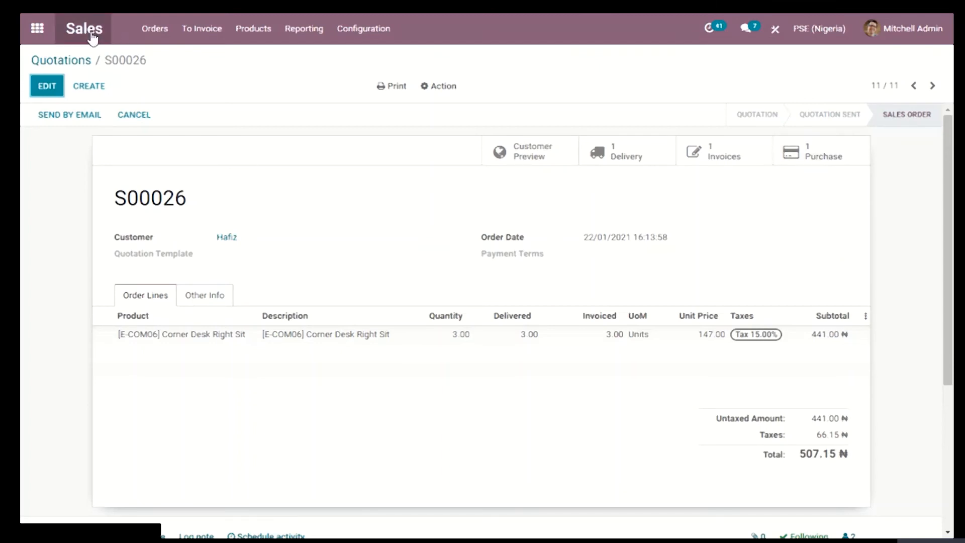
# Leave the sales order for the quotations list, and switch to the Purchase app's requests for quotation
pyautogui.click(73, 32)
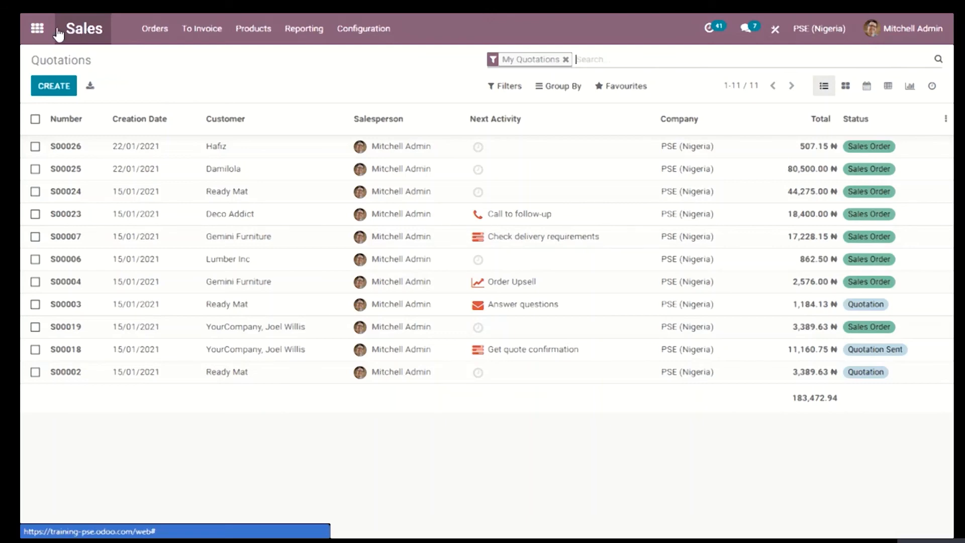
pyautogui.click(38, 29)
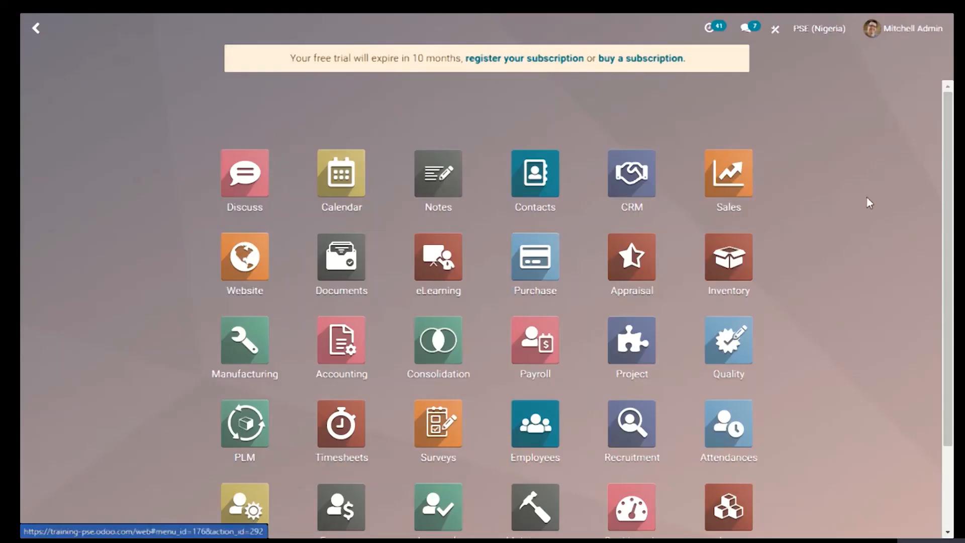
pyautogui.scroll(-3, 834, 206)
pyautogui.scroll(3, 653, 242)
pyautogui.scroll(-2, 400, 387)
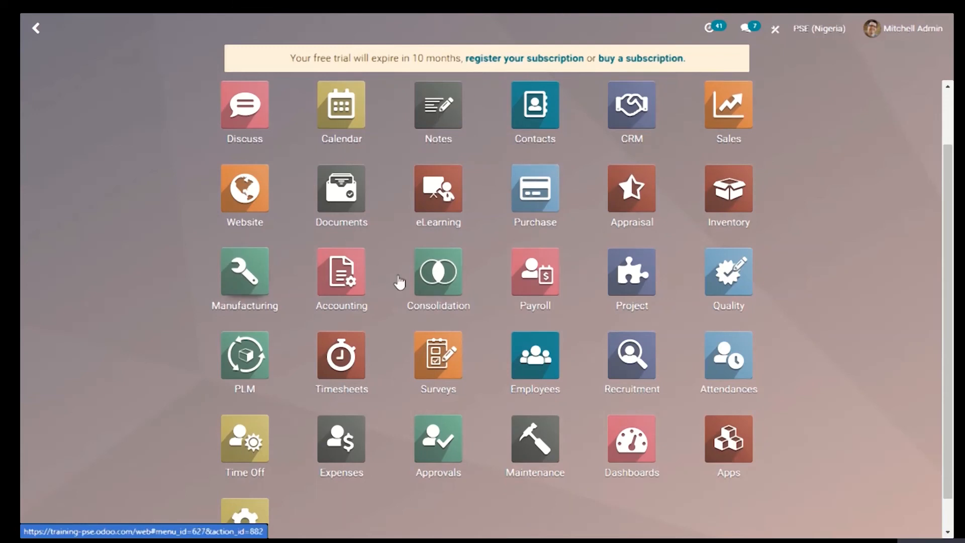
pyautogui.click(551, 201)
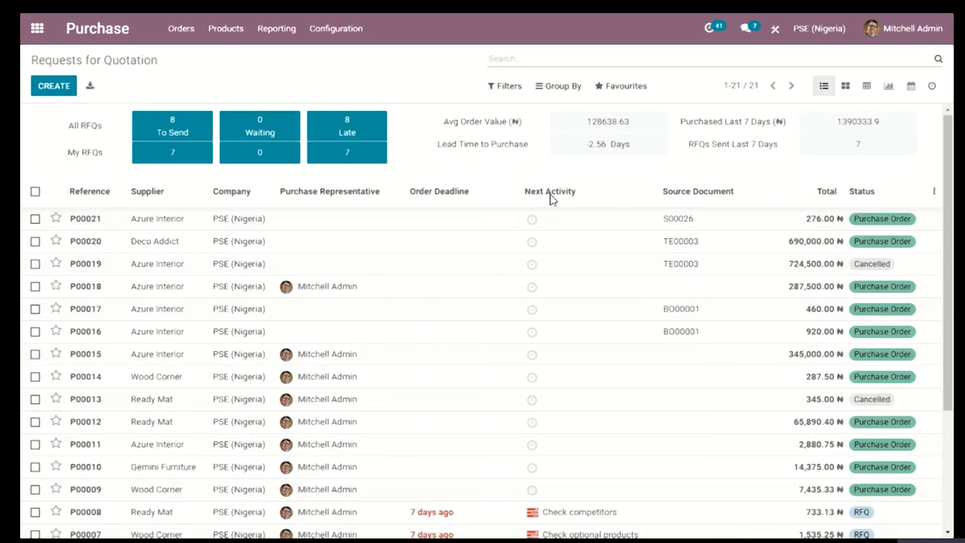